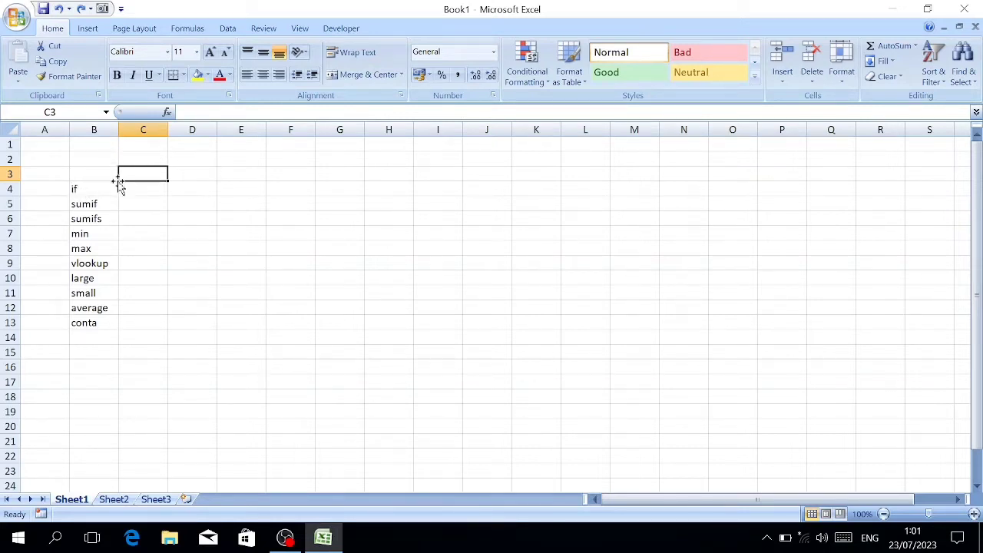
Review the list of functions in B4:B13, from if and sumif down to average and conta.
{"action": "left_click", "coordinate": [92, 194]}
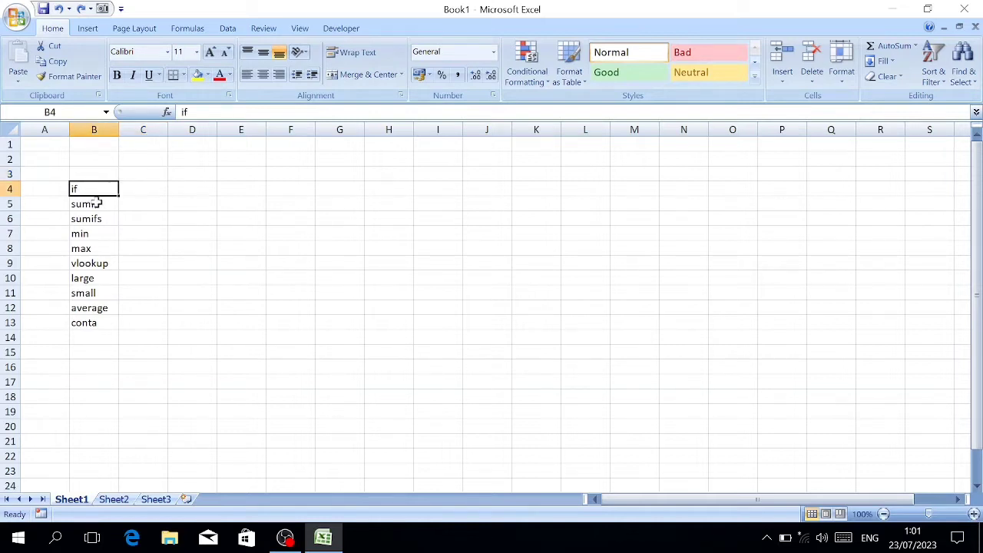
{"action": "left_click", "coordinate": [95, 279]}
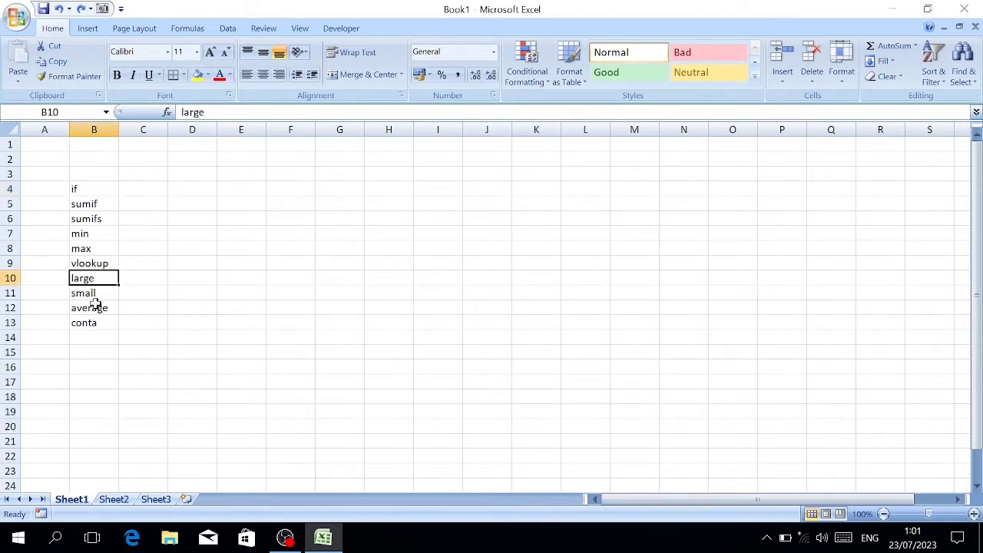
{"action": "left_click", "coordinate": [95, 306]}
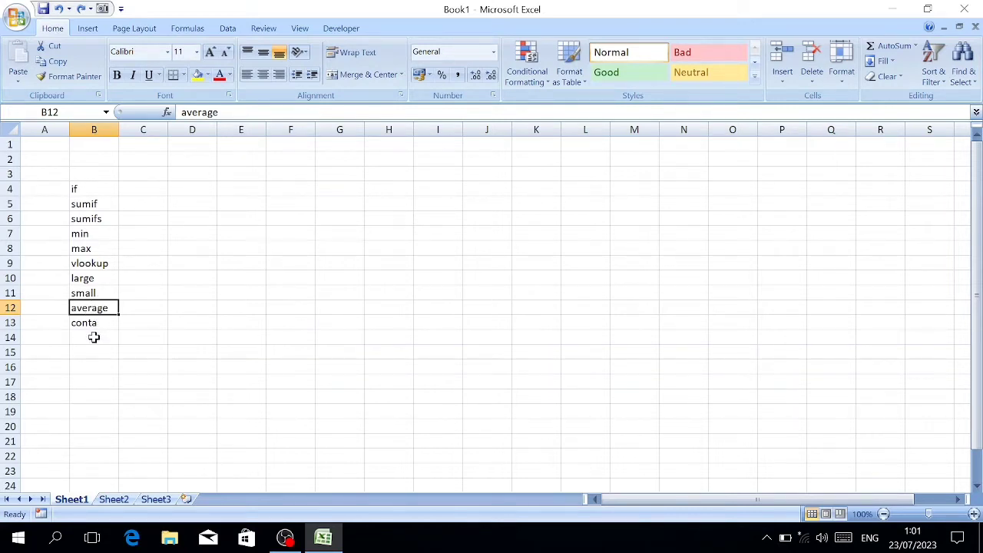
{"action": "left_click", "coordinate": [90, 324]}
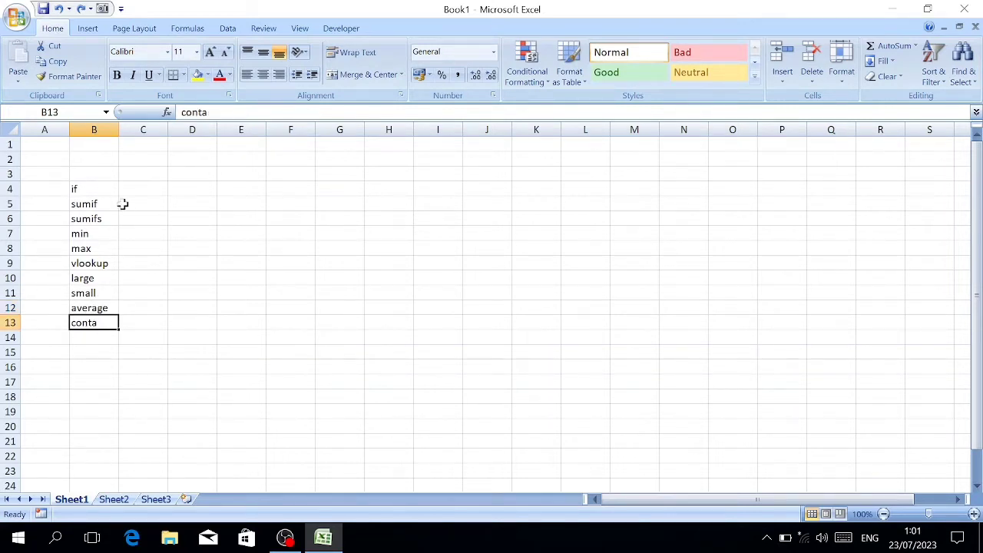
{"action": "left_click", "coordinate": [103, 188]}
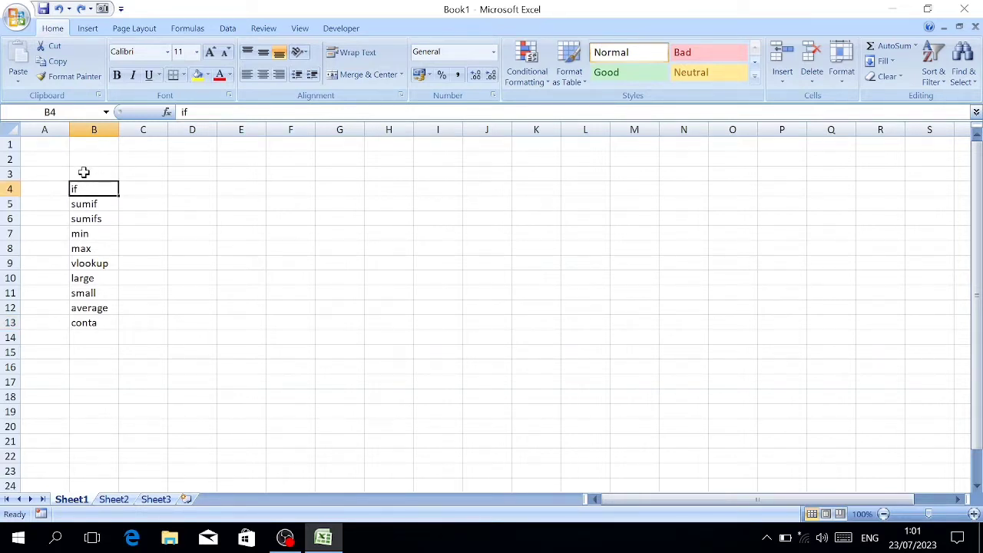
{"action": "left_click", "coordinate": [84, 172]}
{"action": "left_click", "coordinate": [142, 176]}
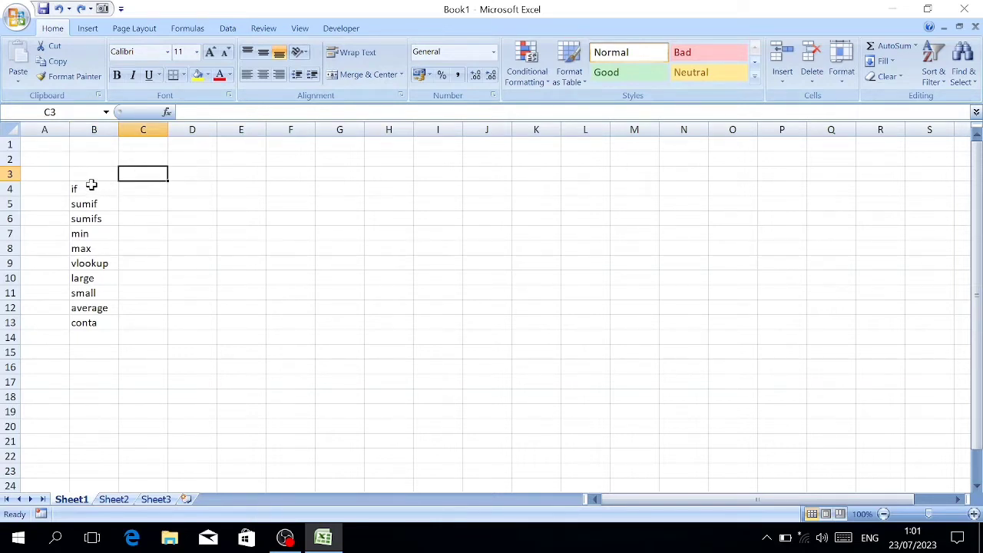
{"action": "left_click_drag", "start_coordinate": [90, 176], "coordinate": [431, 328]}
{"action": "left_click_drag", "start_coordinate": [89, 178], "coordinate": [448, 323]}
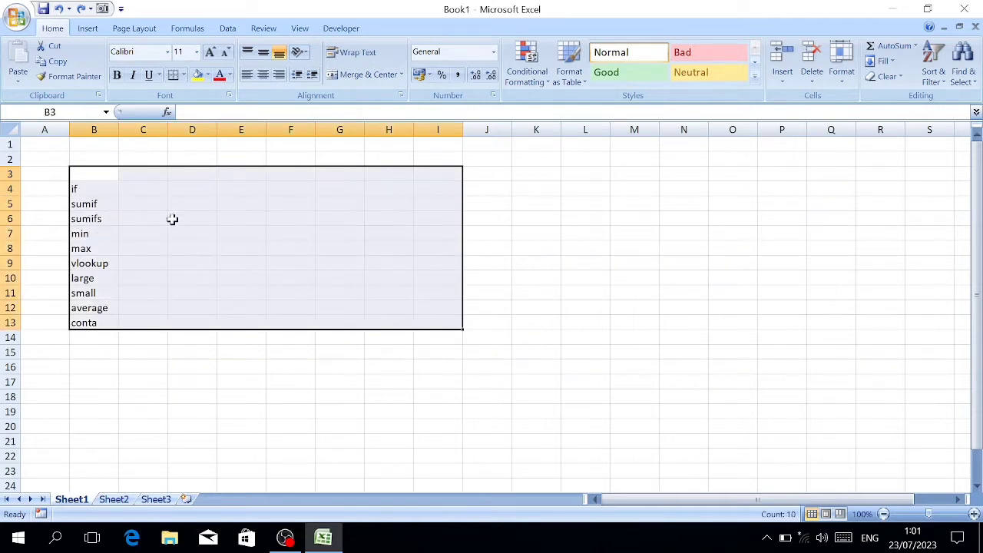
{"action": "left_click", "coordinate": [132, 176]}
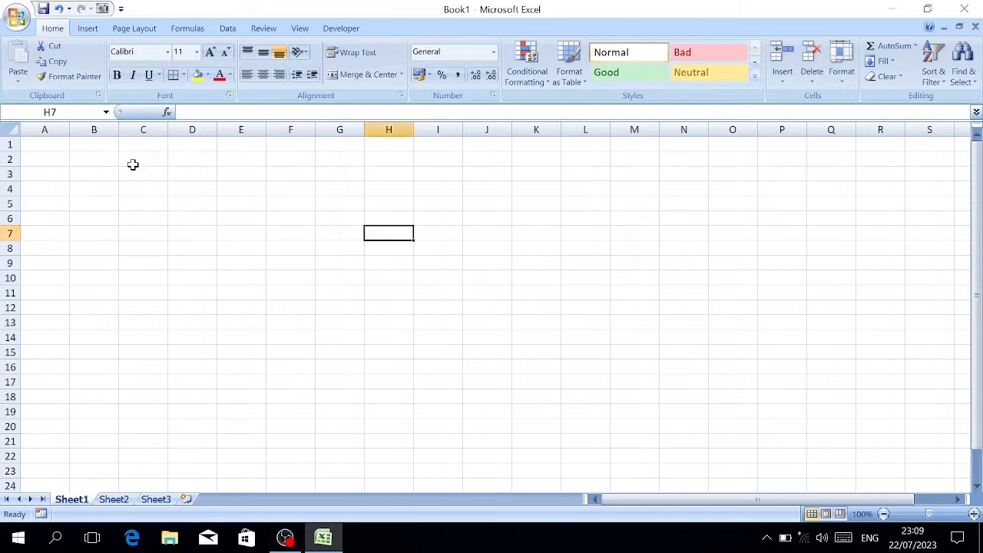
Enter the title "tabel pembelian dan penjualan barang" in C3 and the table headers no, kode, nama barang, pembelian and jumlah below it.
{"action": "left_click", "coordinate": [136, 175]}
{"action": "type", "text": "tabel pembelian dan penjualan barang"}
{"action": "left_click", "coordinate": [94, 203]}
{"action": "type", "text": "no"}
{"action": "left_click", "coordinate": [132, 204]}
{"action": "type", "text": "kode"}
{"action": "key", "text": "Right"}
{"action": "type", "text": "nama barang"}
{"action": "key", "text": "Right"}
{"action": "type", "text": "pembelian"}
{"action": "key", "text": "Down"}
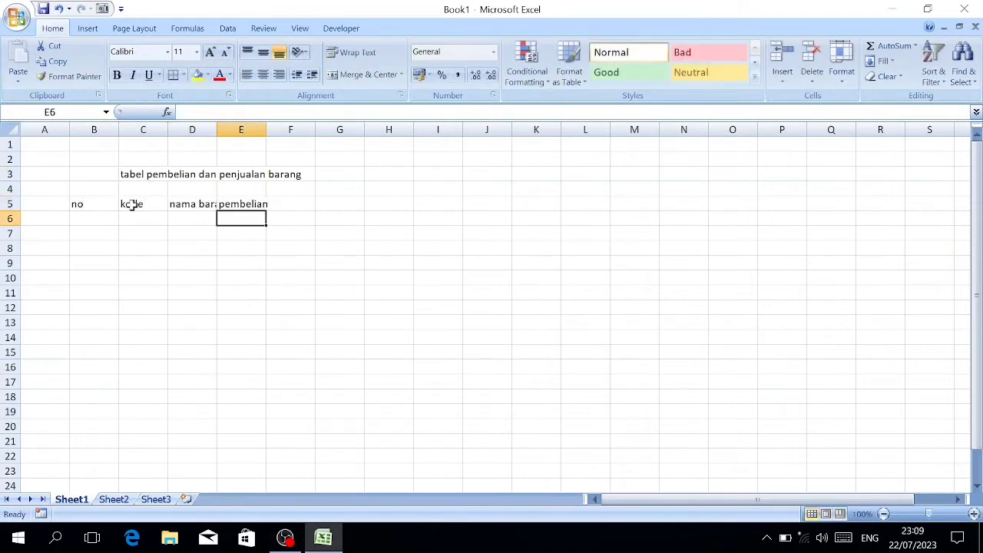
{"action": "type", "text": "jumlah"}
{"action": "key", "text": "Right"}
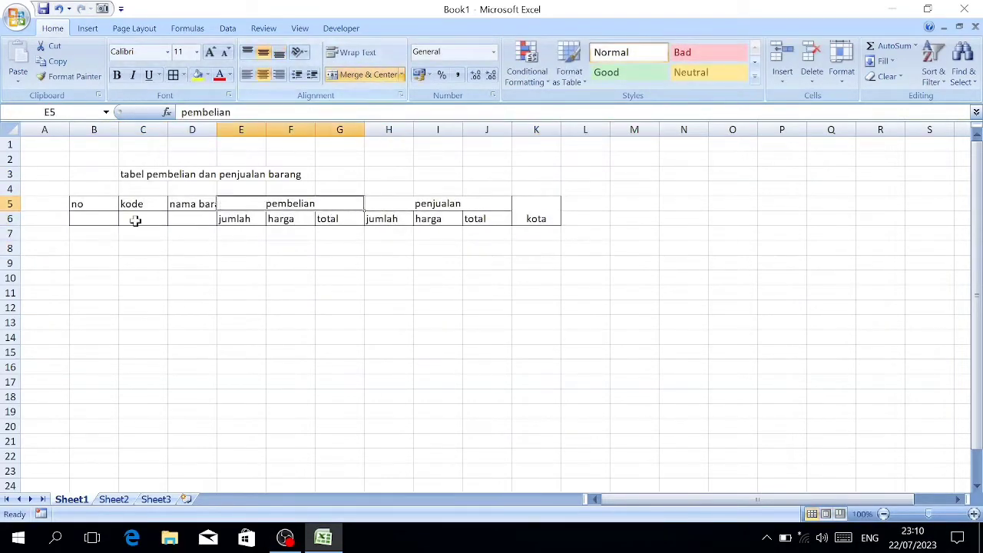
List the items sepatu, sendal, baju and celana in consecutive rows below the table headers.
{"action": "left_click", "coordinate": [143, 231]}
{"action": "type", "text": "sepatu"}
{"action": "key", "text": "Return"}
{"action": "type", "text": "sendal"}
{"action": "key", "text": "Return"}
{"action": "type", "text": "baju"}
{"action": "key", "text": "Return"}
{"action": "type", "text": "celana"}
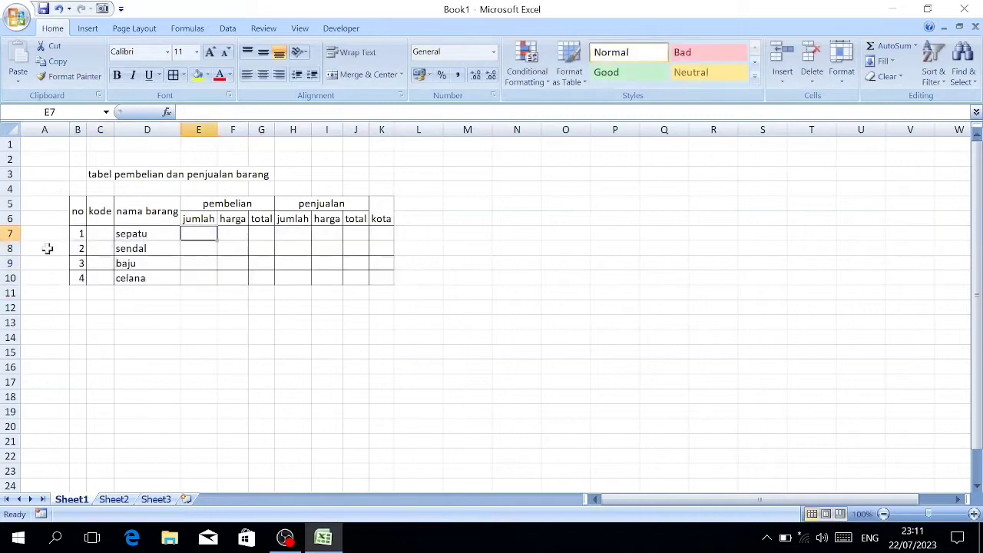
Enter item code c01, and start "tabel harga pembelian dan penjualan" at M3 with headers kode, nama barang, harga pembelian and harga penjualan.
{"action": "type", "text": "c01"}
{"action": "left_click", "coordinate": [453, 175]}
{"action": "type", "text": "tabel harga pembelian dan penjualan"}
{"action": "left_click", "coordinate": [460, 205]}
{"action": "type", "text": "kodenama barangharga pembelian"}
{"action": "key", "text": "Right"}
{"action": "type", "text": "harga penjualan"}
{"action": "left_click_drag", "start_coordinate": [461, 208], "coordinate": [633, 263]}
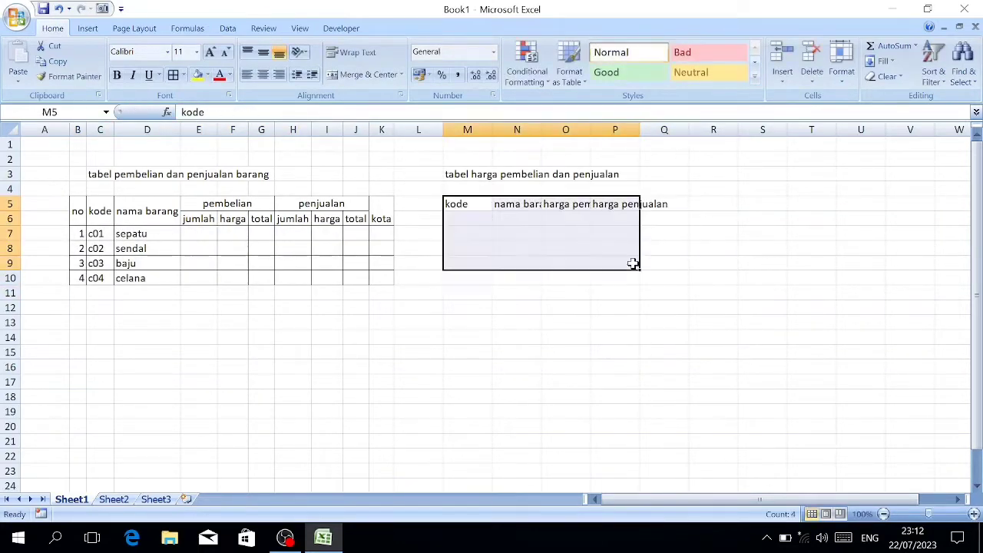
Copy codes c01 to c04 into the price table and enter harga pembelian values 115000, 99000, 124000 and 140000.
{"action": "left_click_drag", "start_coordinate": [100, 234], "coordinate": [98, 275]}
{"action": "left_click", "coordinate": [559, 218]}
{"action": "type", "text": "115e3140000"}
Enter the harga penjualan values 120000, 113000, 145000 and 155000 in P6:P9.
{"action": "left_click", "coordinate": [662, 219]}
{"action": "type", "text": "120000"}
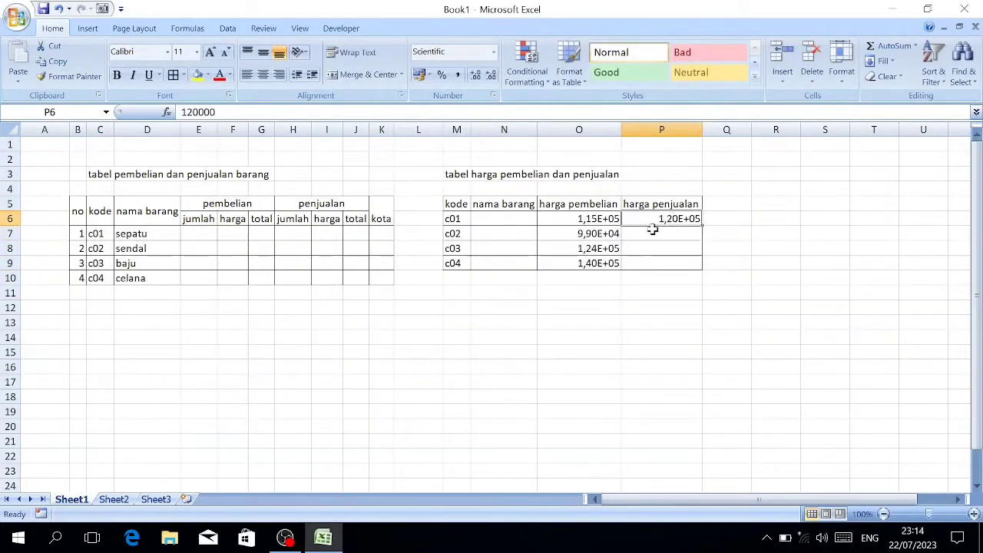
{"action": "key", "text": "Return"}
{"action": "type", "text": "113000145000155000"}
{"action": "left_click", "coordinate": [711, 291]}
Add bordered summary rows jumlah, rata rata, nilai tertinggi, nilai terendah, nilai tertinggi no 2, nilai terendah no 3 and jumlah barang below the items.
{"action": "left_click", "coordinate": [84, 292]}
{"action": "type", "text": "jumlah rata rata ni"}
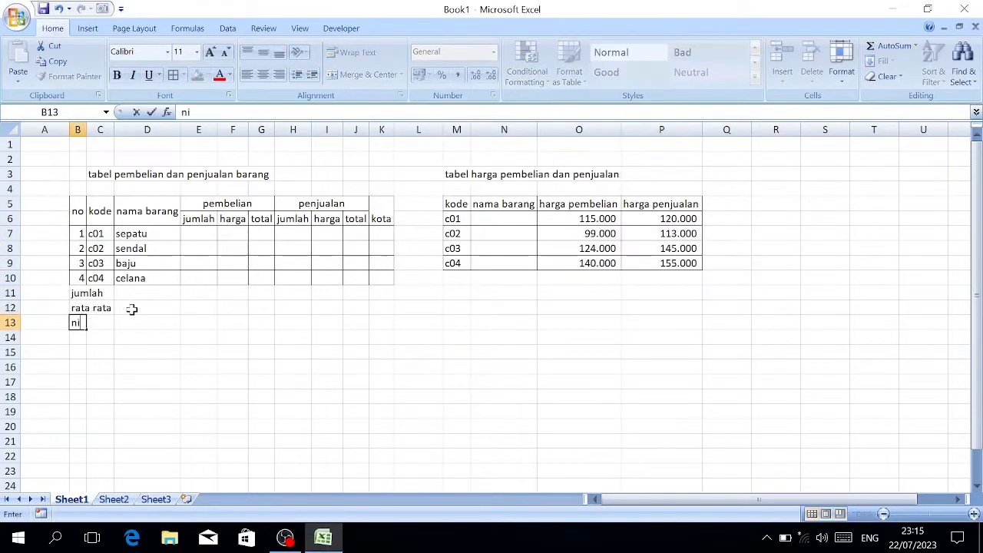
{"action": "type", "text": "lai tertinggi nilai terendah nilai tertinggi no 2 nilai terendah no 3 jumlah barang"}
{"action": "left_click_drag", "start_coordinate": [93, 292], "coordinate": [381, 381]}
{"action": "scroll", "coordinate": [579, 338], "scroll_direction": "down", "scroll_amount": 1}
{"action": "left_click", "coordinate": [579, 337]}
Enter "total penjualan" labels for kota jambi, kota padang, kota riau, sepatu di kota jambi, and kota riau again below the summary rows.
{"action": "left_click", "coordinate": [77, 382]}
{"action": "type", "text": "total penjualan di kota jambi tta"}
{"action": "key", "text": "BackSpace"}
{"action": "key", "text": "BackSpace"}
{"action": "type", "text": "otal penjualan di kota padang"}
{"action": "key", "text": "Return"}
{"action": "type", "text": "total penjualan di kota riau"}
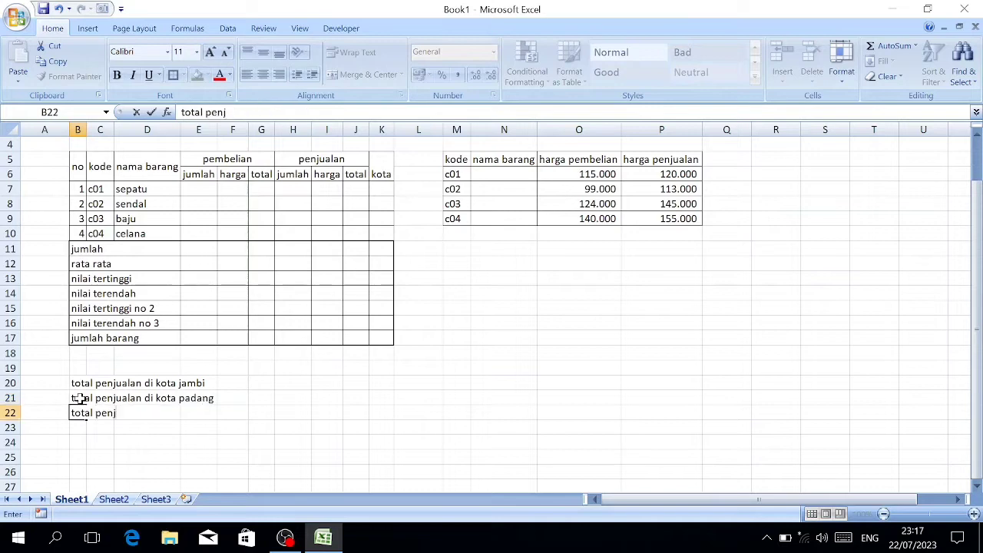
{"action": "key", "text": "Return"}
{"action": "type", "text": "total penjualan sepatu di kota jambi"}
{"action": "key", "text": "Return"}
{"action": "type", "text": "total penjualan di kota riau"}
Merge each total penjualan label across its own row and add borders to the block B19:G23.
{"action": "left_click_drag", "start_coordinate": [92, 382], "coordinate": [233, 429]}
{"action": "left_click", "coordinate": [401, 75]}
{"action": "left_click", "coordinate": [368, 106]}
{"action": "left_click_drag", "start_coordinate": [92, 368], "coordinate": [259, 433]}
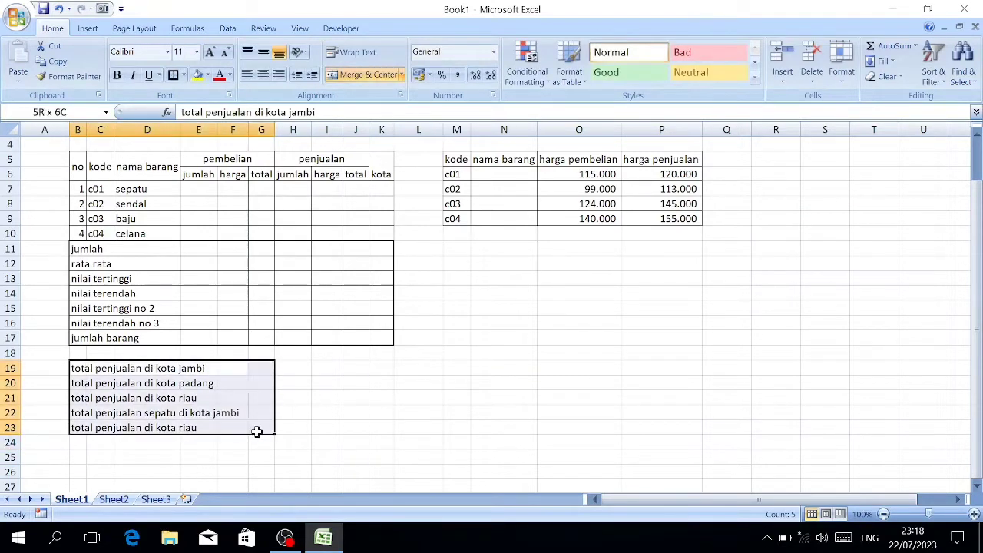
{"action": "left_click", "coordinate": [174, 74]}
{"action": "left_click", "coordinate": [294, 398]}
Move the summary rows and the total penjualan block five rows down, starting at row 16.
{"action": "left_click_drag", "start_coordinate": [92, 368], "coordinate": [261, 429]}
{"action": "left_click_drag", "start_coordinate": [92, 249], "coordinate": [382, 429]}
{"action": "left_click_drag", "start_coordinate": [178, 436], "coordinate": [179, 490]}
Extend the bordered item table to eight rows, repeating the cities jambi, padang and riau down the kota column.
{"action": "left_click_drag", "start_coordinate": [100, 233], "coordinate": [100, 330]}
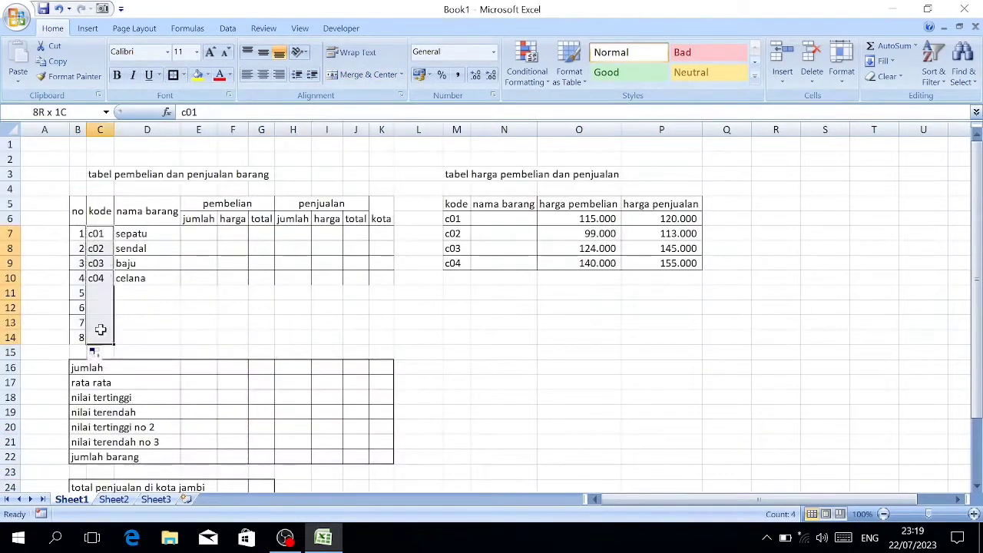
{"action": "left_click", "coordinate": [381, 235]}
{"action": "type", "text": "jambi padang riau"}
{"action": "left_click_drag", "start_coordinate": [394, 271], "coordinate": [394, 338]}
{"action": "left_click_drag", "start_coordinate": [77, 234], "coordinate": [382, 338]}
{"action": "left_click", "coordinate": [187, 178]}
Move the summary rows up to begin at row 15 and merge each label across columns B to D.
{"action": "left_click_drag", "start_coordinate": [230, 359], "coordinate": [230, 345]}
{"action": "left_click_drag", "start_coordinate": [92, 352], "coordinate": [158, 442]}
{"action": "left_click", "coordinate": [401, 75]}
Merge each total penjualan label across columns B to H and add borders to B24:I28.
{"action": "left_click_drag", "start_coordinate": [75, 352], "coordinate": [282, 413]}
{"action": "scroll", "coordinate": [147, 430], "scroll_direction": "down", "scroll_amount": 3}
{"action": "left_click", "coordinate": [401, 74]}
{"action": "left_click", "coordinate": [368, 107]}
{"action": "left_click", "coordinate": [174, 74]}
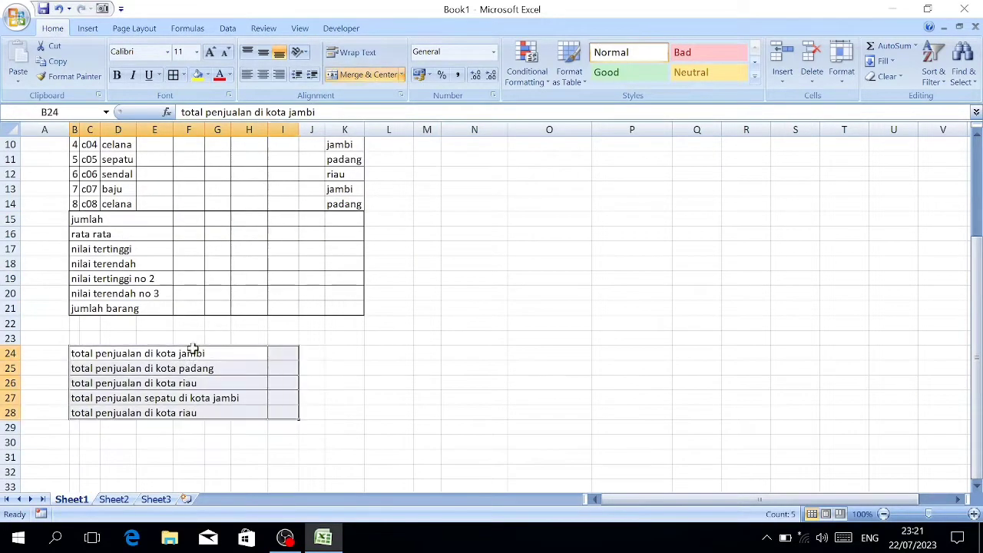
On Sheet2, enter the title "tabel rekap pembelian dan penjualan barang" and headers no, kode, nama barang, pembelian and penjualan with jumlah, harga, total.
{"action": "left_click", "coordinate": [113, 499]}
{"action": "left_click", "coordinate": [75, 173]}
{"action": "type", "text": "tabel rekap pembelian dan e"}
{"action": "key", "text": "BackSpace"}
{"action": "type", "text": "penjualan barang  no\tkode\tnama barang\tpembelian "}
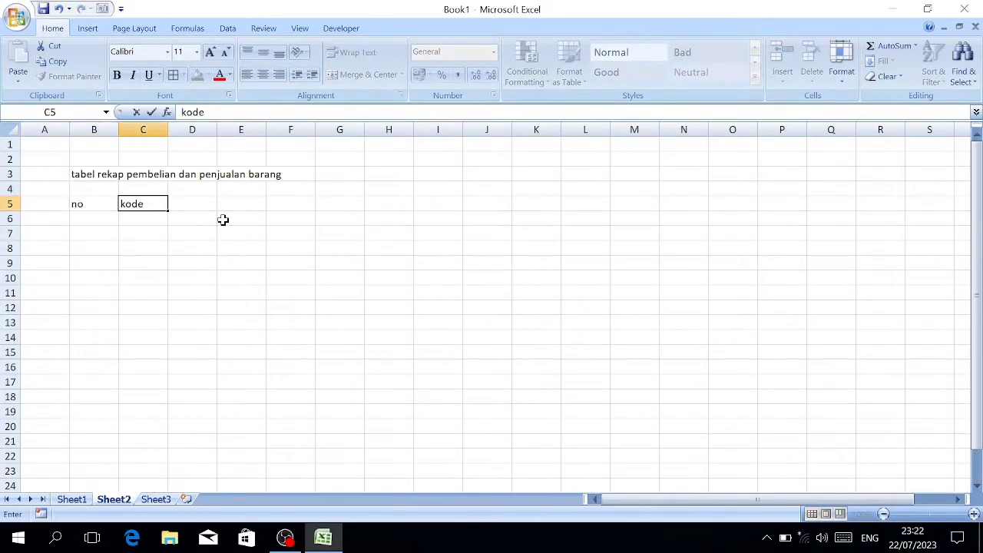
{"action": "type", "text": "jumlah\tharga\ttotalpenjualan jumlah\tharga\ttotal"}
Add borders to the recap table's header rows, and merge and centre pembelian and penjualan over their three columns.
{"action": "left_click_drag", "start_coordinate": [93, 204], "coordinate": [487, 219]}
{"action": "left_click", "coordinate": [174, 75]}
{"action": "left_click_drag", "start_coordinate": [389, 203], "coordinate": [487, 204]}
{"action": "left_click", "coordinate": [363, 75]}
{"action": "left_click_drag", "start_coordinate": [241, 204], "coordinate": [340, 204]}
{"action": "left_click", "coordinate": [363, 75]}
Add four bordered rows numbered 1 to 4 to the recap table and adjust its column widths.
{"action": "left_click_drag", "start_coordinate": [93, 205], "coordinate": [417, 230]}
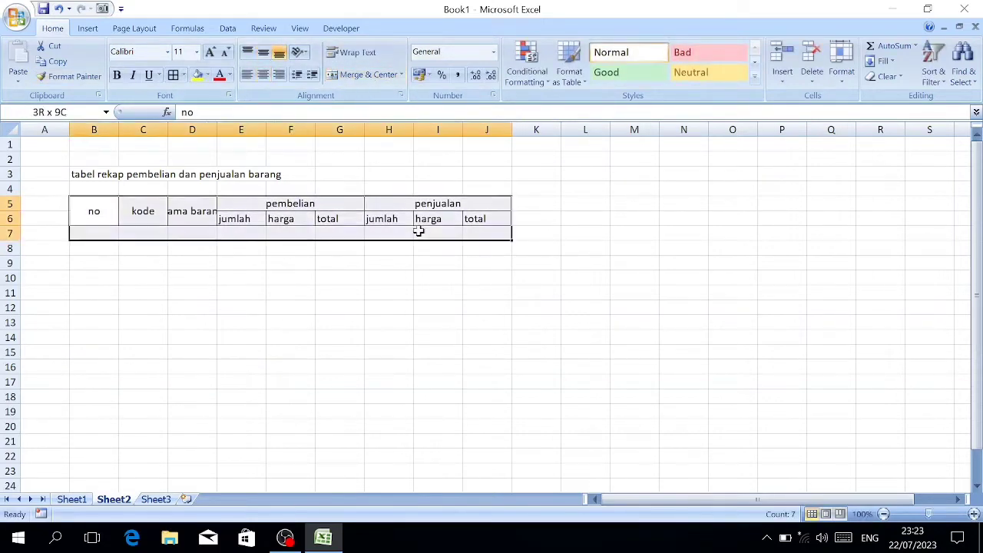
{"action": "type", "text": "1 2"}
{"action": "left_click_drag", "start_coordinate": [86, 256], "coordinate": [87, 285]}
{"action": "left_click", "coordinate": [174, 75]}
{"action": "left_click_drag", "start_coordinate": [248, 131], "coordinate": [279, 132]}
{"action": "left_click_drag", "start_coordinate": [416, 132], "coordinate": [516, 136]}
Enter "tabel penjualan berdasarkan nama barang dan kota penjualan" in B13 with headers no, kode, nama barang and kota over jambi, riau, padang.
{"action": "left_click", "coordinate": [76, 323]}
{"action": "type", "text": "tabel p"}
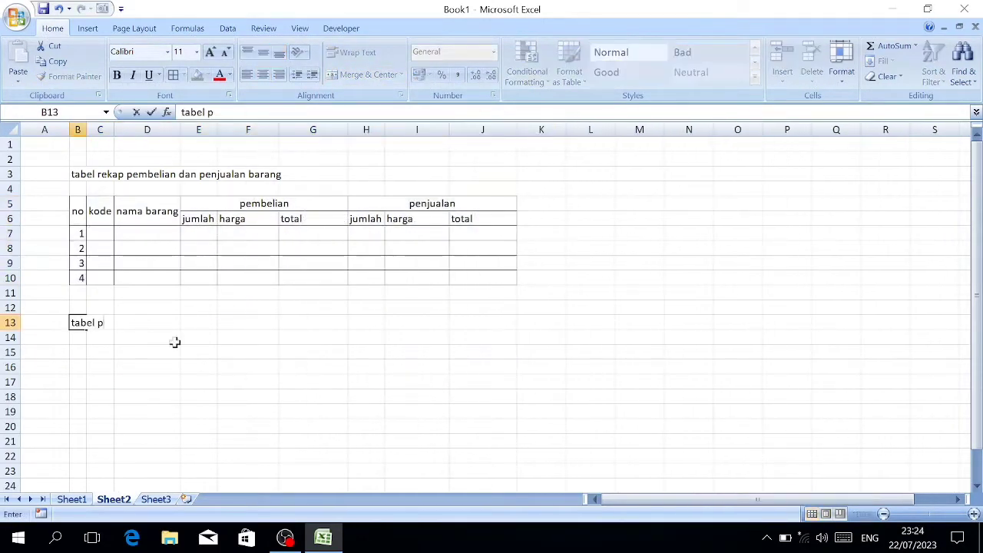
{"action": "type", "text": "enjualan berdasarkan nama barang dan kota penjualan  no\tkode\tnama barang\tkota"}
{"action": "key", "text": "Down"}
{"action": "type", "text": "jambi\triau\tpadang"}
Merge and centre kota across E15:G15, and copy the header formatting onto no, kode and nama barang in B15:D16.
{"action": "left_click_drag", "start_coordinate": [199, 352], "coordinate": [312, 353]}
{"action": "left_click", "coordinate": [363, 74]}
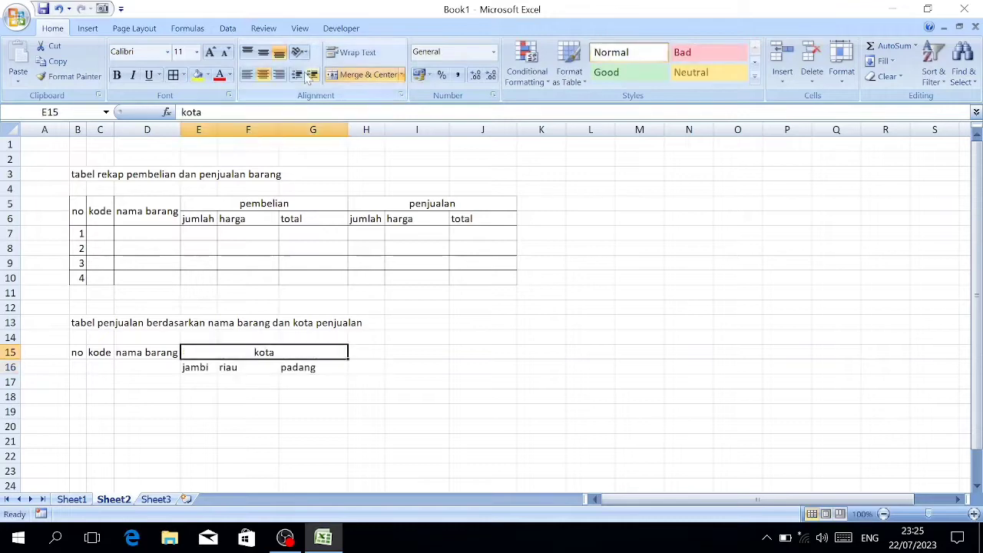
{"action": "left_click", "coordinate": [69, 76]}
{"action": "left_click_drag", "start_coordinate": [77, 353], "coordinate": [147, 367]}
Number the rows of the kota table from 1 to 4 and border the range B17:G20.
{"action": "type", "text": "1 2"}
{"action": "left_click_drag", "start_coordinate": [77, 381], "coordinate": [328, 430]}
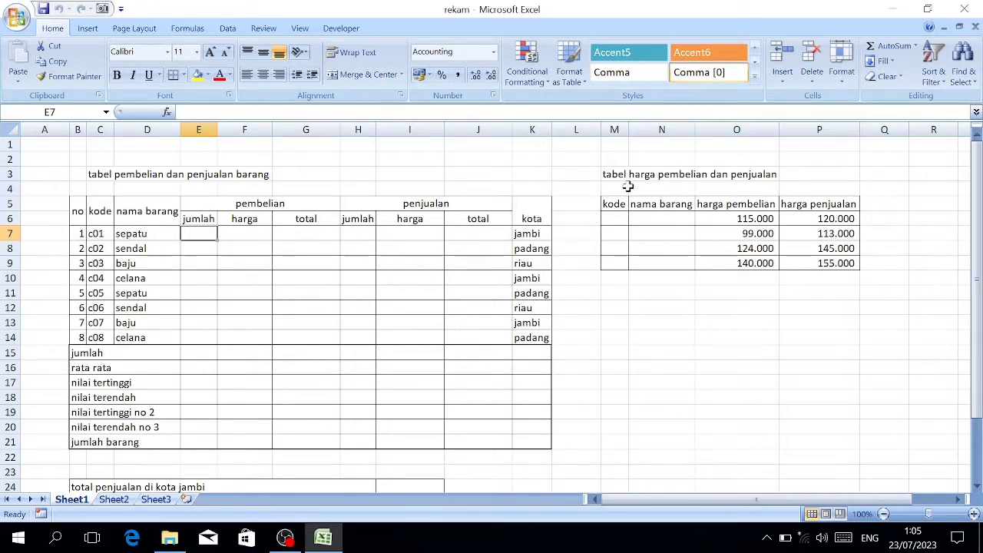
Examine the price table, summary rows and total penjualan labels on Sheet1 and both tables on Sheet2.
{"action": "mouse_move", "coordinate": [627, 186]}
{"action": "left_mouse_down"}
{"action": "mouse_move", "coordinate": [650, 248]}
{"action": "mouse_move", "coordinate": [816, 248]}
{"action": "mouse_move", "coordinate": [814, 256]}
{"action": "left_mouse_up"}
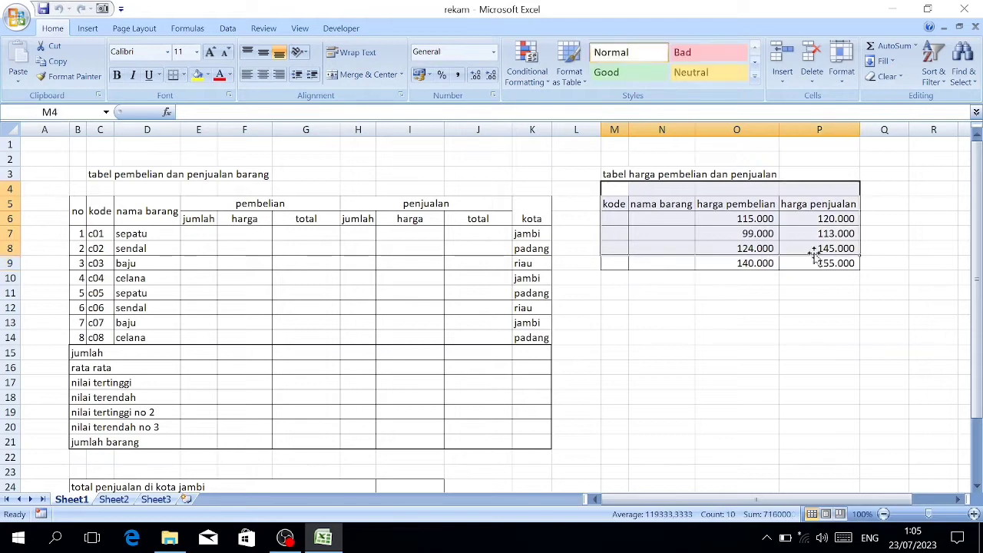
{"action": "scroll", "coordinate": [705, 261], "scroll_direction": "down", "scroll_amount": 3}
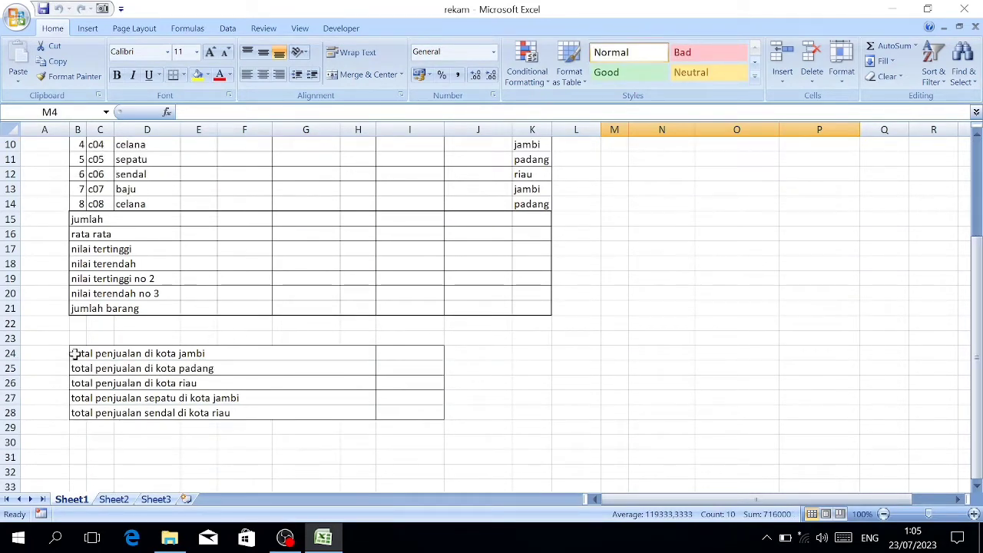
{"action": "scroll", "coordinate": [74, 349], "scroll_direction": "up", "scroll_amount": 1}
{"action": "left_click_drag", "start_coordinate": [95, 268], "coordinate": [98, 351]}
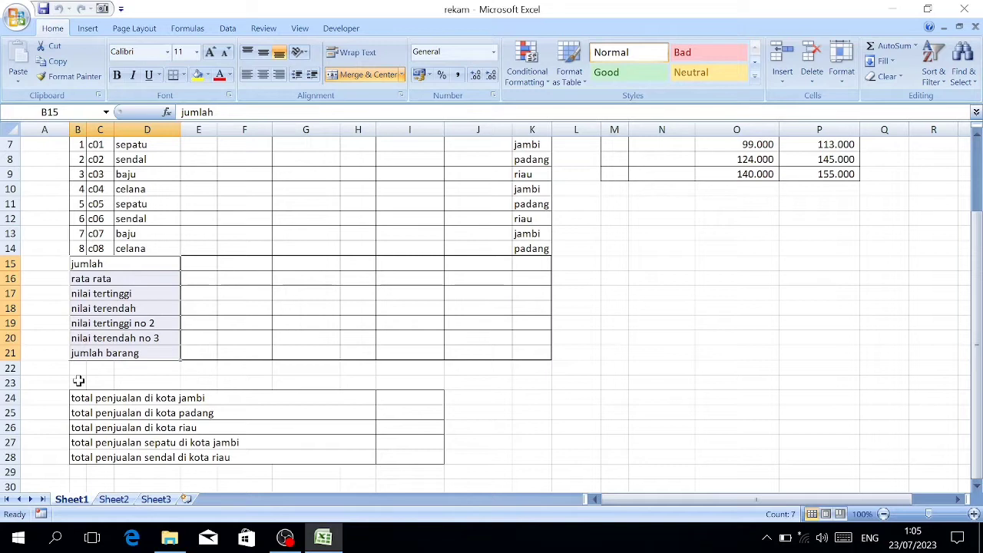
{"action": "left_click_drag", "start_coordinate": [83, 403], "coordinate": [90, 453]}
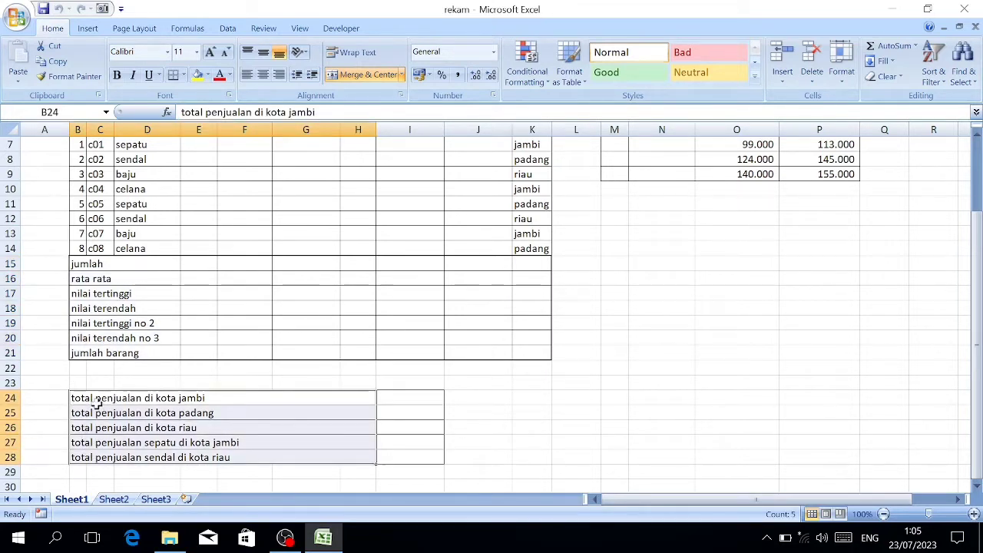
{"action": "scroll", "coordinate": [375, 423], "scroll_direction": "down", "scroll_amount": 4}
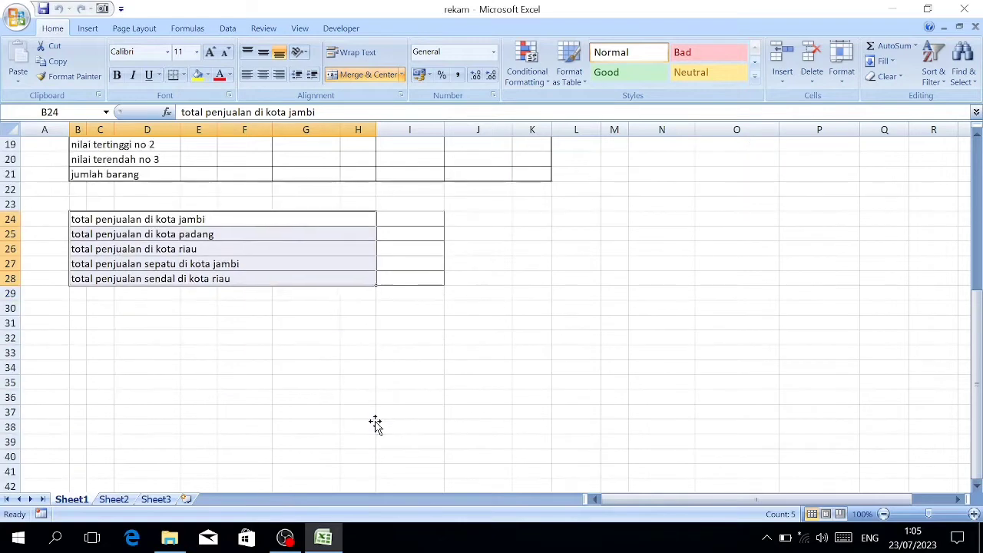
{"action": "scroll", "coordinate": [322, 434], "scroll_direction": "up", "scroll_amount": 1}
{"action": "left_click", "coordinate": [112, 500]}
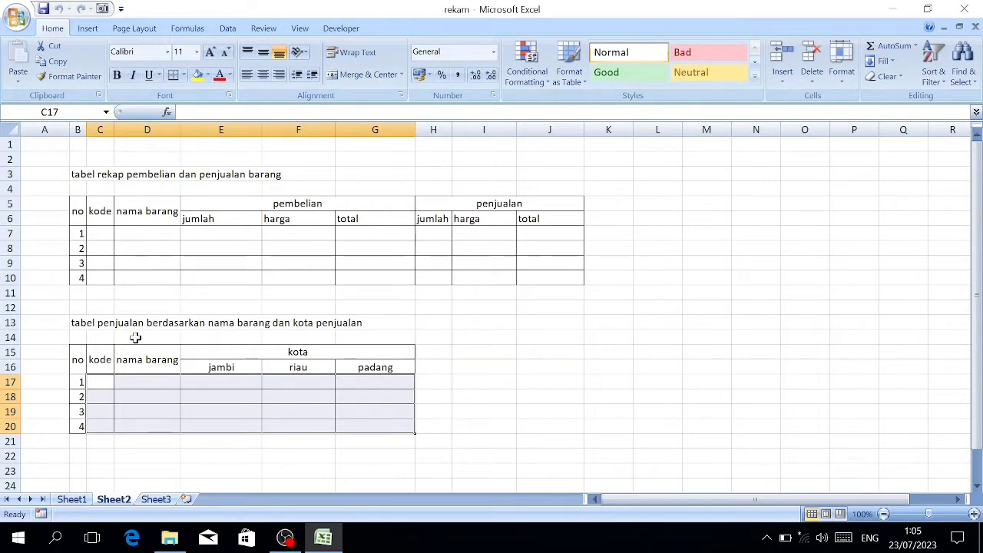
Return to Sheet1 and examine the item names and the price table's empty kode and nama barang cells.
{"action": "left_click", "coordinate": [71, 499]}
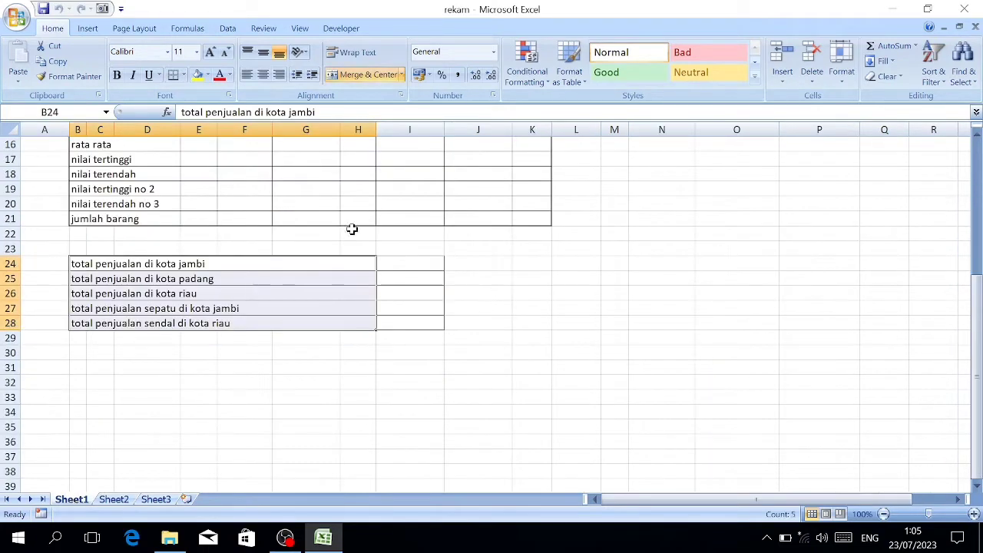
{"action": "scroll", "coordinate": [426, 215], "scroll_direction": "up", "scroll_amount": 4}
{"action": "scroll", "coordinate": [660, 201], "scroll_direction": "up", "scroll_amount": 1}
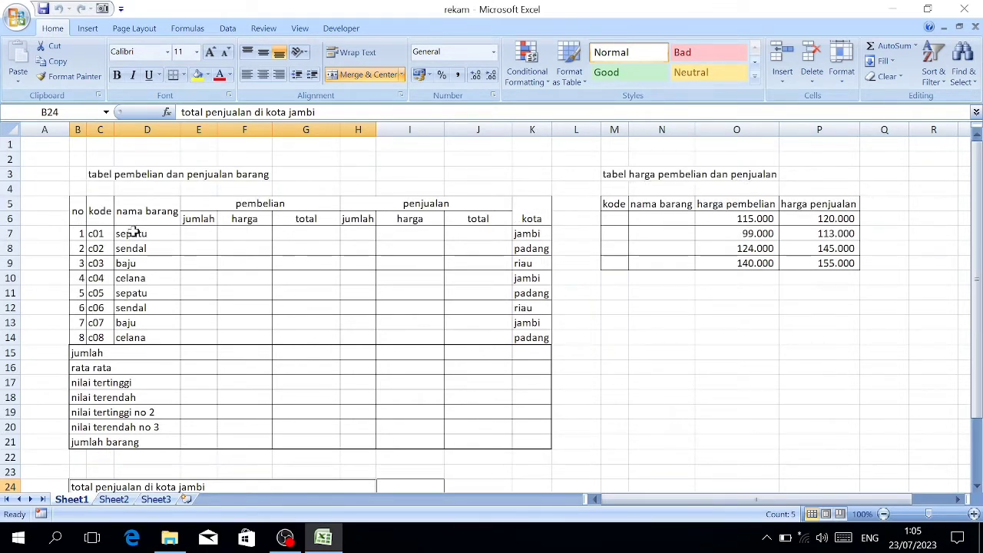
{"action": "left_click", "coordinate": [139, 277]}
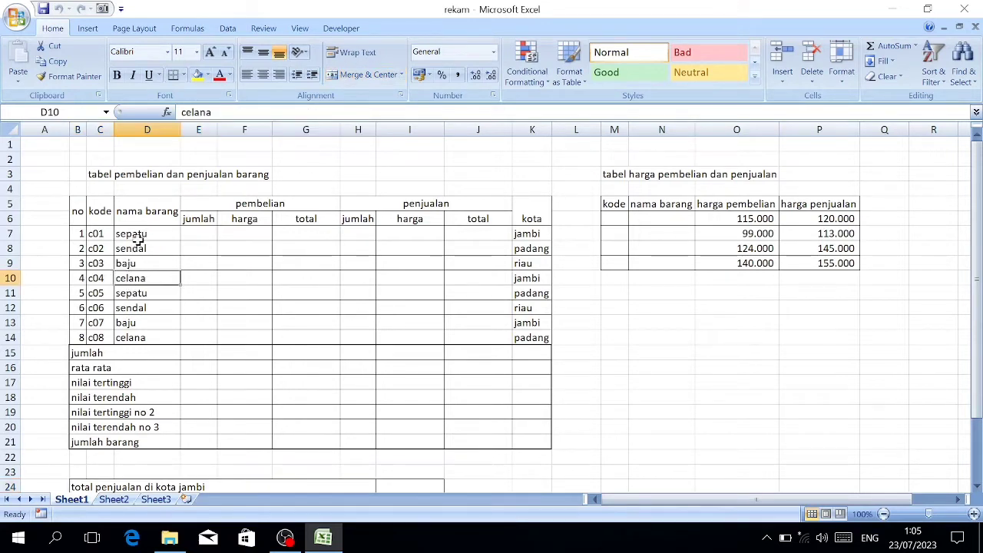
{"action": "mouse_move", "coordinate": [139, 234]}
{"action": "left_mouse_down"}
{"action": "mouse_move", "coordinate": [131, 233]}
{"action": "mouse_move", "coordinate": [134, 248]}
{"action": "left_mouse_up"}
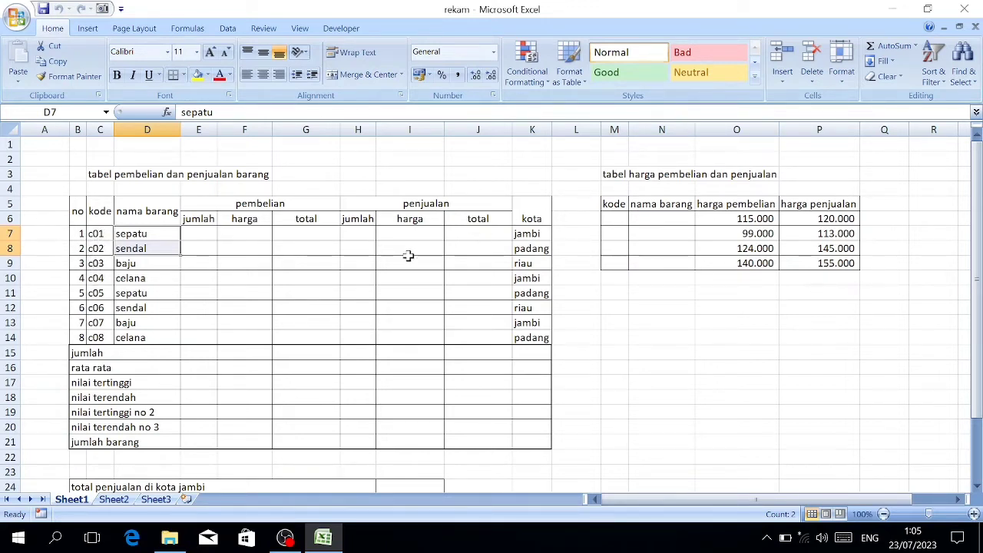
{"action": "left_click", "coordinate": [653, 219]}
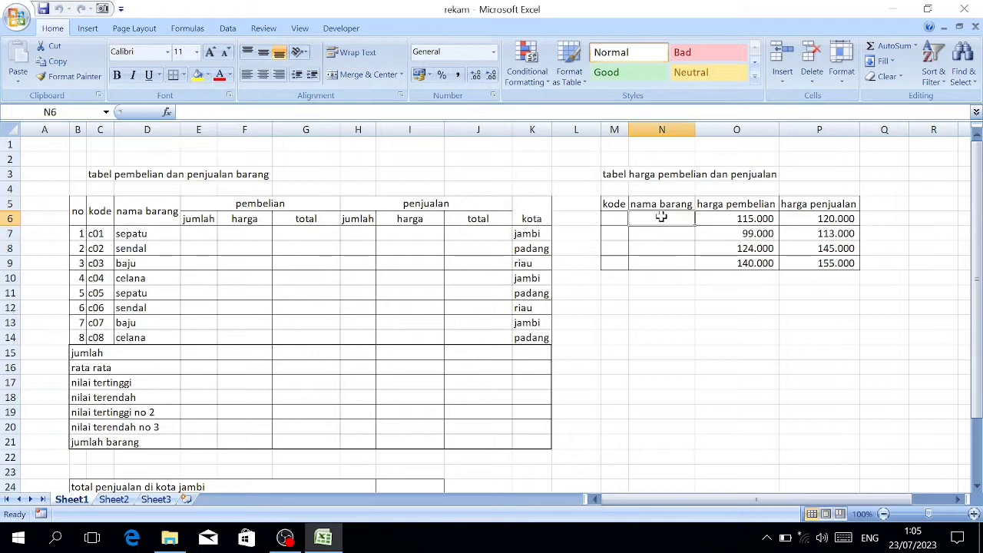
{"action": "left_click", "coordinate": [611, 219]}
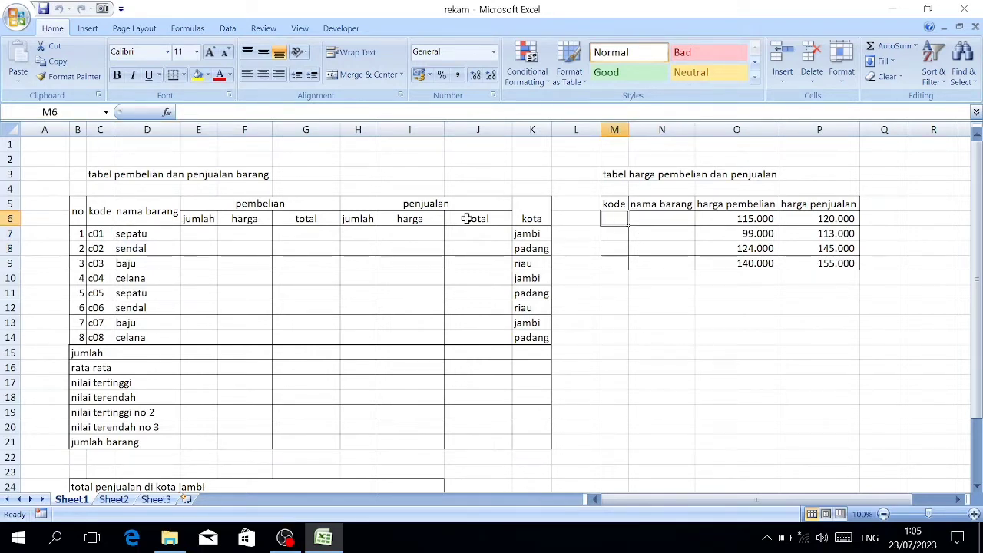
Copy the codes c01 to c04 from C7:C10 into the price table's kode column at M6 as values only.
{"action": "left_click", "coordinate": [133, 235]}
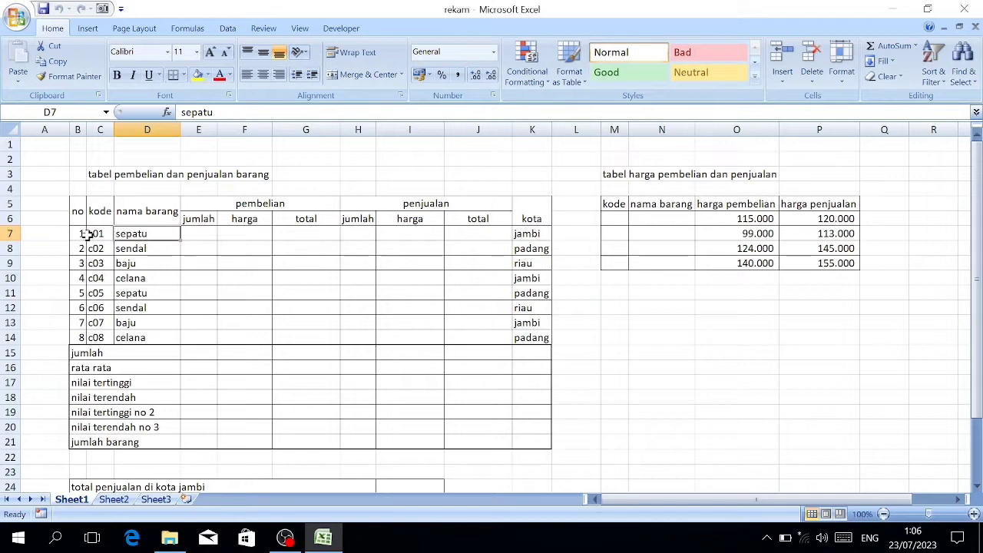
{"action": "left_click_drag", "start_coordinate": [93, 235], "coordinate": [93, 272]}
{"action": "key", "text": "ctrl+c"}
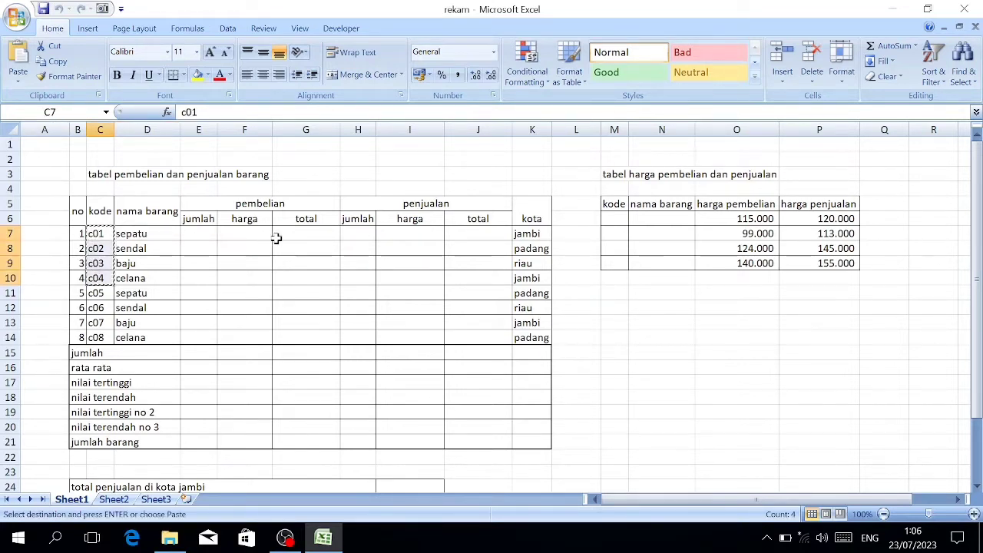
{"action": "left_click", "coordinate": [615, 218]}
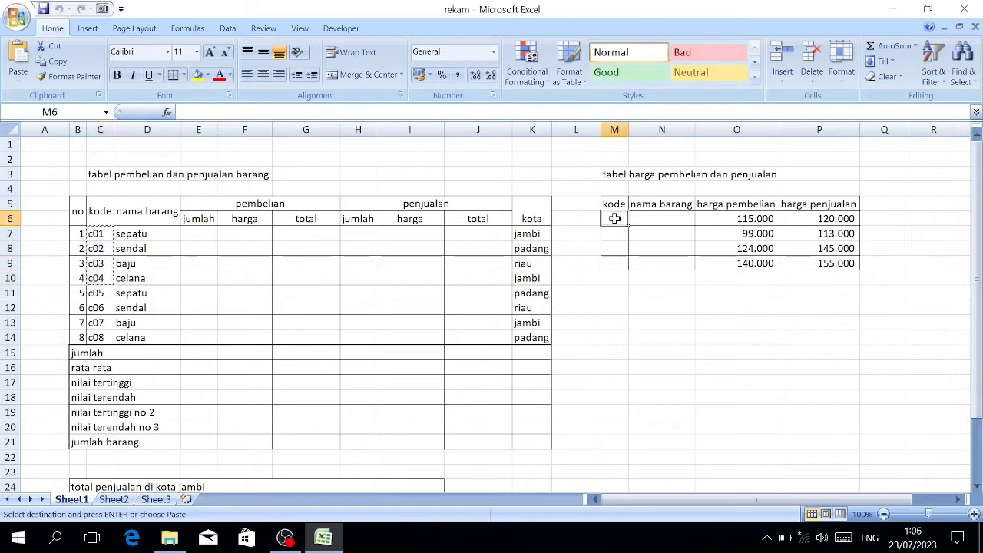
{"action": "right_click", "coordinate": [615, 218]}
{"action": "left_click", "coordinate": [661, 275]}
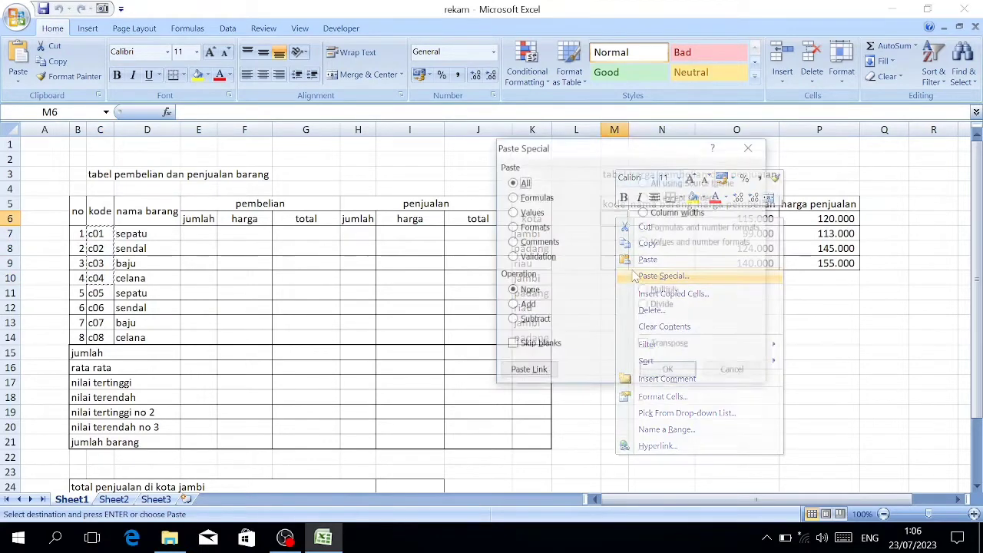
{"action": "left_click", "coordinate": [536, 215]}
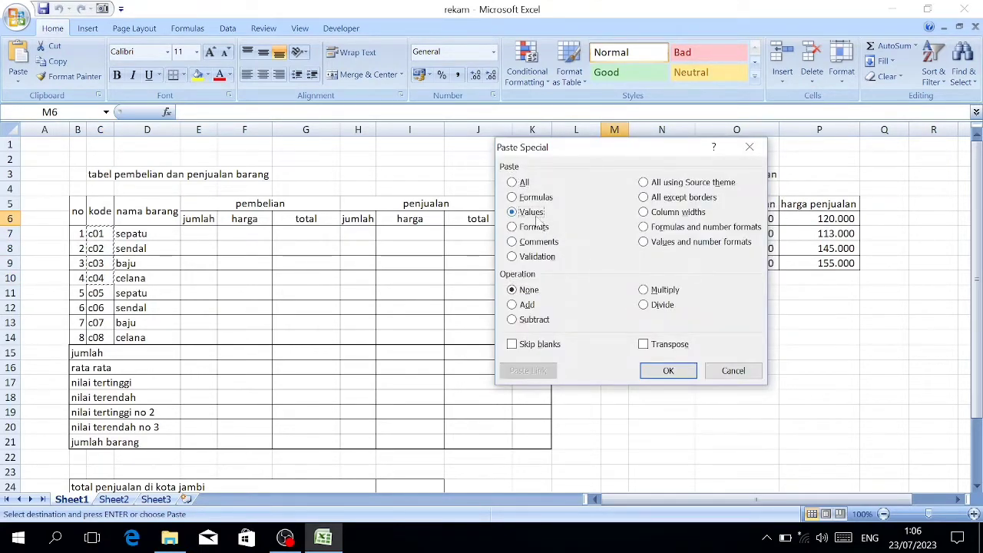
{"action": "left_click", "coordinate": [668, 370]}
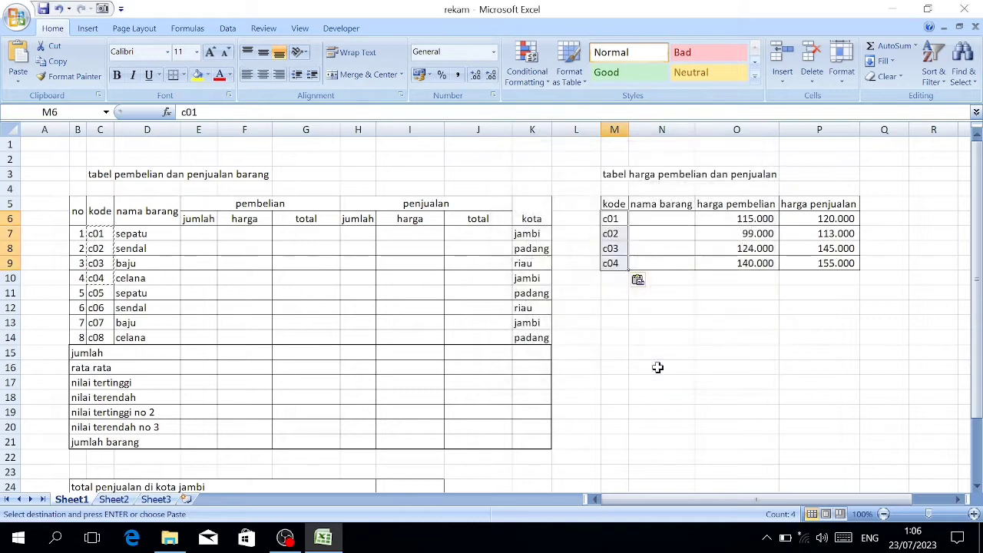
Enter =VLOOKUP(M6;$C$7:$D$10;2;0) in N6 to look up the price table's first nama barang from its kode.
{"action": "left_click", "coordinate": [654, 219]}
{"action": "type", "text": "=vl"}
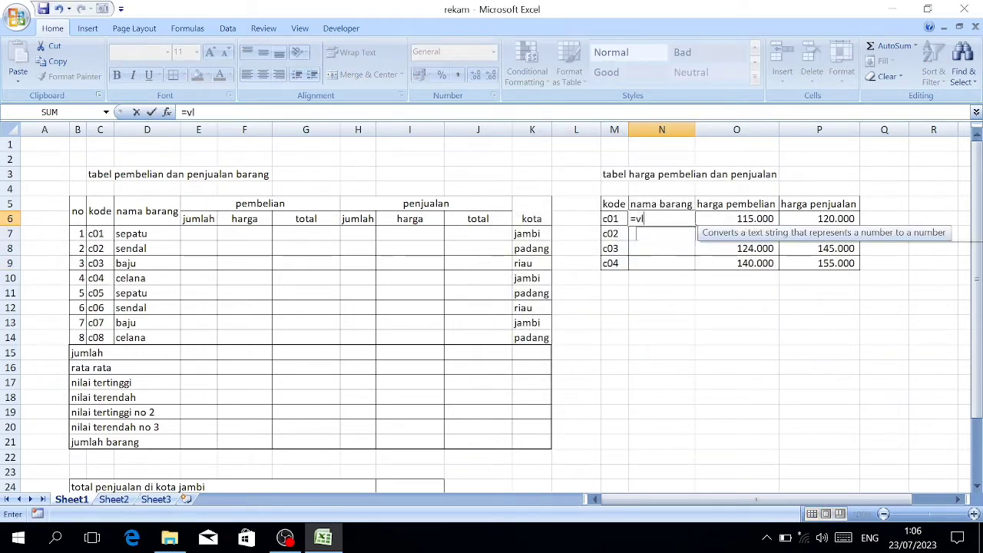
{"action": "key", "text": "Tab"}
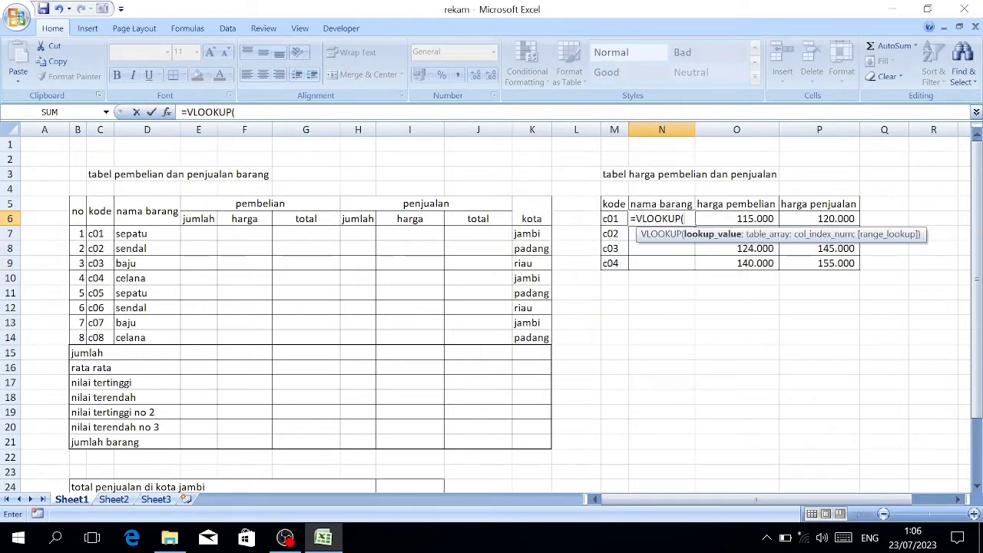
{"action": "left_click", "coordinate": [613, 219]}
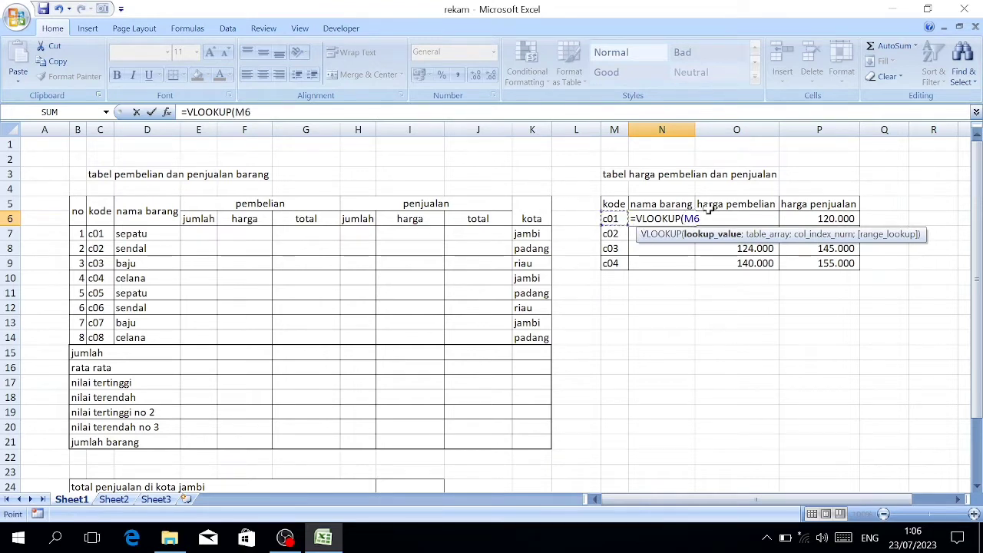
{"action": "type", "text": ";"}
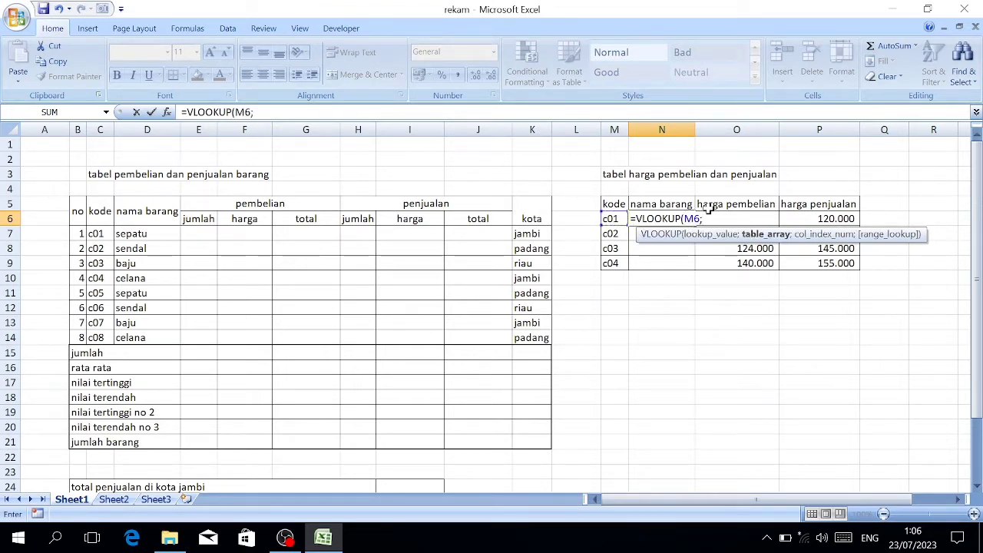
{"action": "left_click_drag", "start_coordinate": [98, 232], "coordinate": [140, 277]}
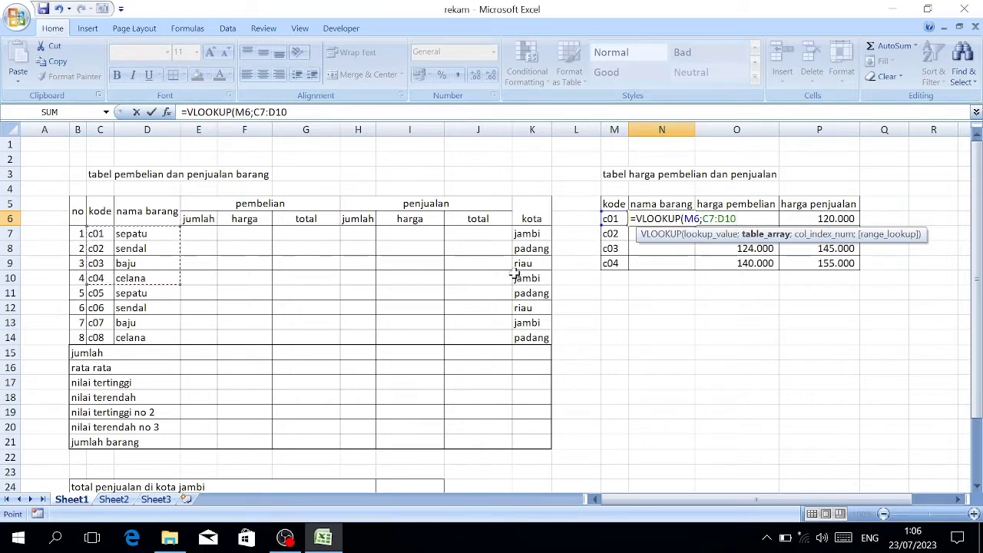
{"action": "key", "text": "F4"}
{"action": "type", "text": ";"}
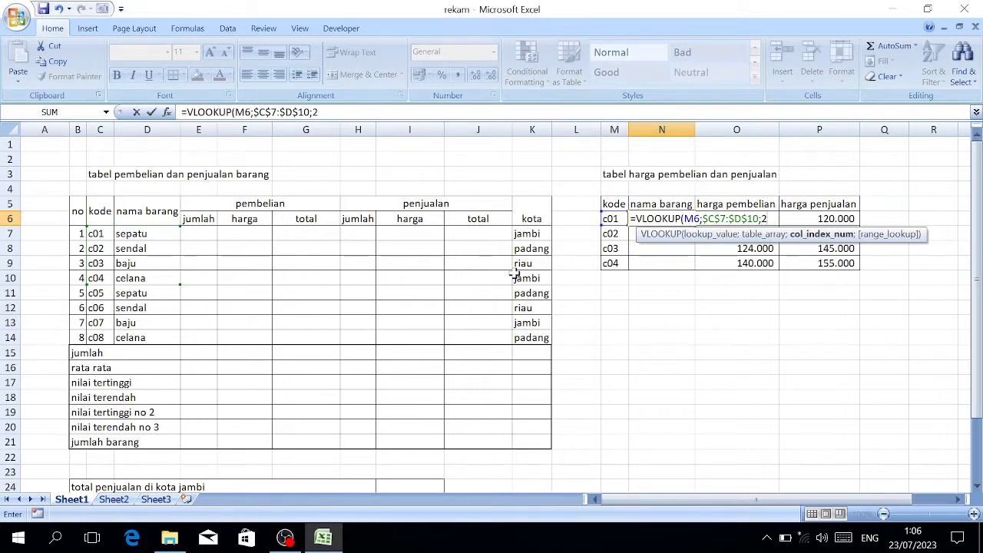
{"action": "type", "text": "2;0"}
{"action": "key", "text": "Return"}
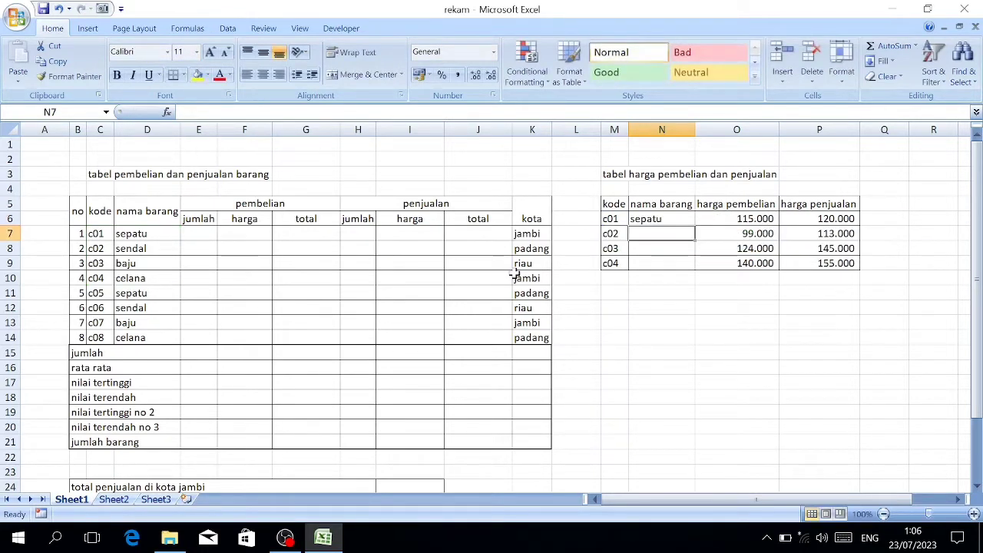
Fill the nama barang lookup formula from N6 down to N9.
{"action": "left_click_drag", "start_coordinate": [654, 218], "coordinate": [658, 260]}
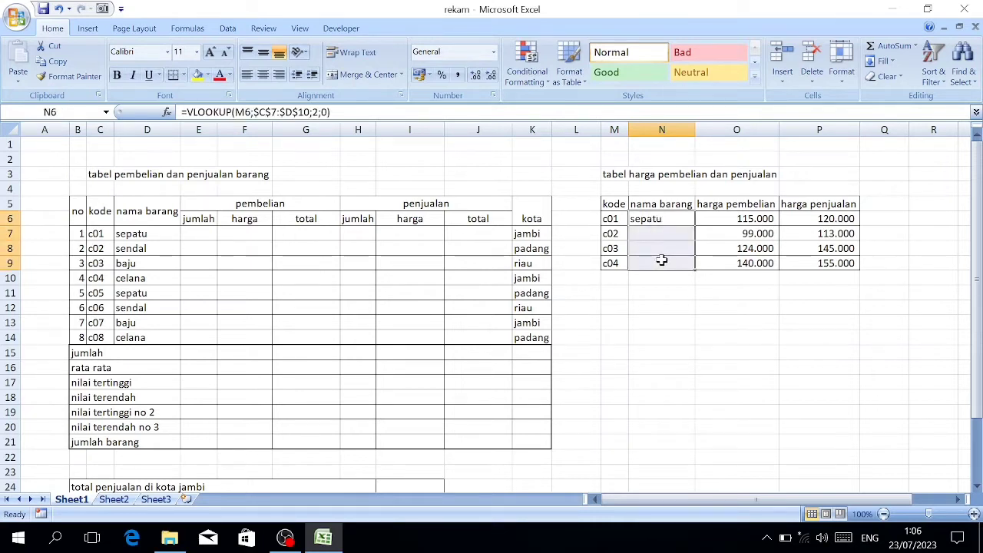
{"action": "key", "text": "ctrl+d"}
{"action": "left_click", "coordinate": [654, 220]}
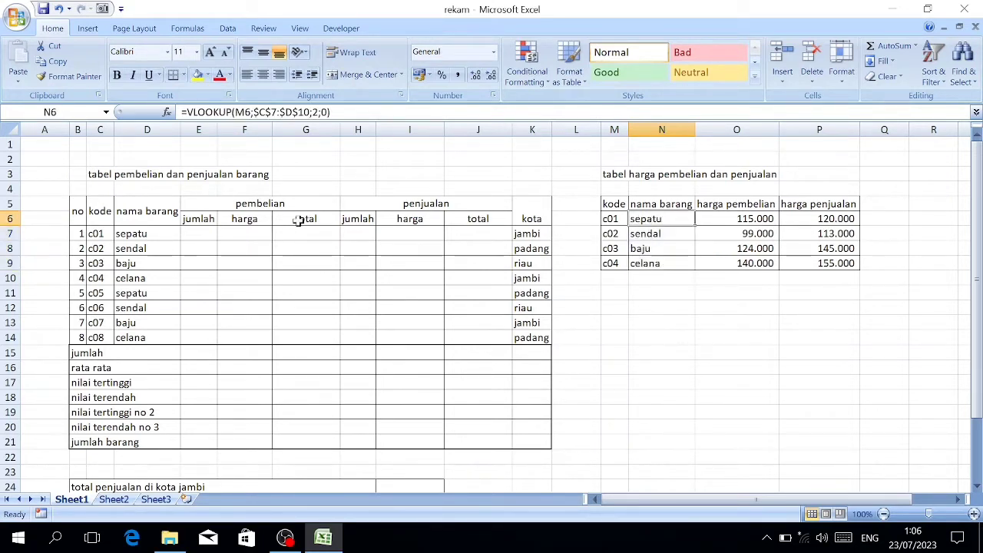
Enter =VLOOKUP(D7;$N$5:$P$9;2;0) in F7 to look up the pembelian harga by item name.
{"action": "left_click", "coordinate": [242, 221]}
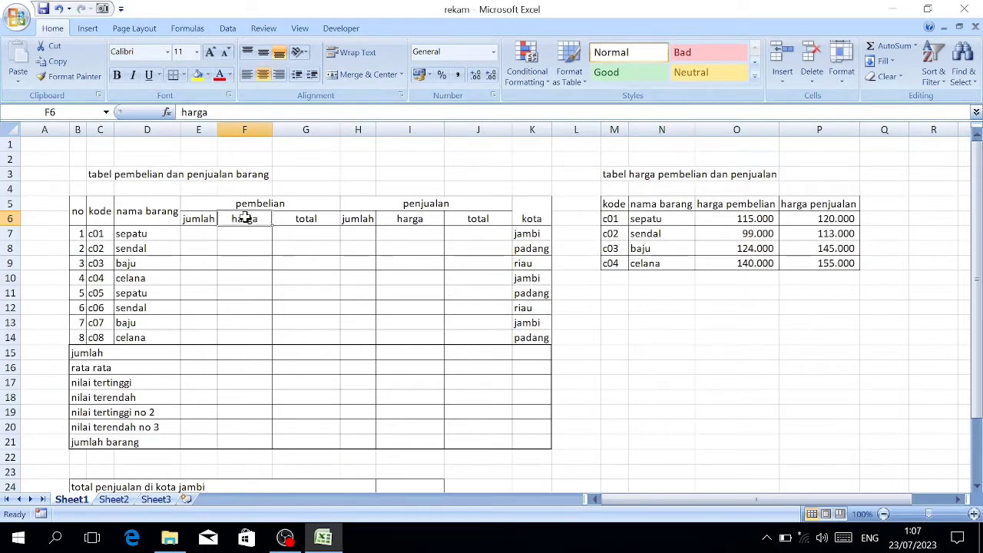
{"action": "left_click_drag", "start_coordinate": [245, 221], "coordinate": [250, 327]}
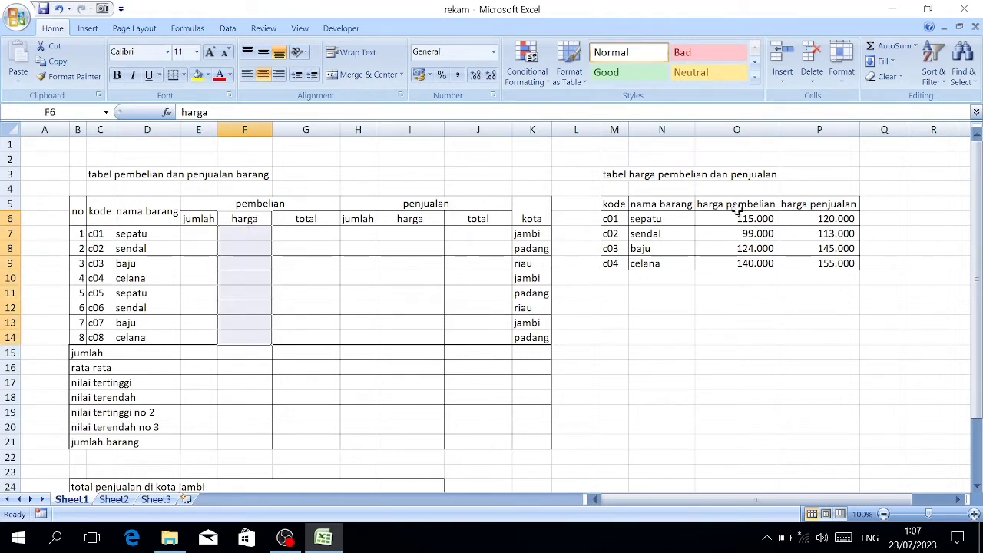
{"action": "left_click", "coordinate": [244, 245]}
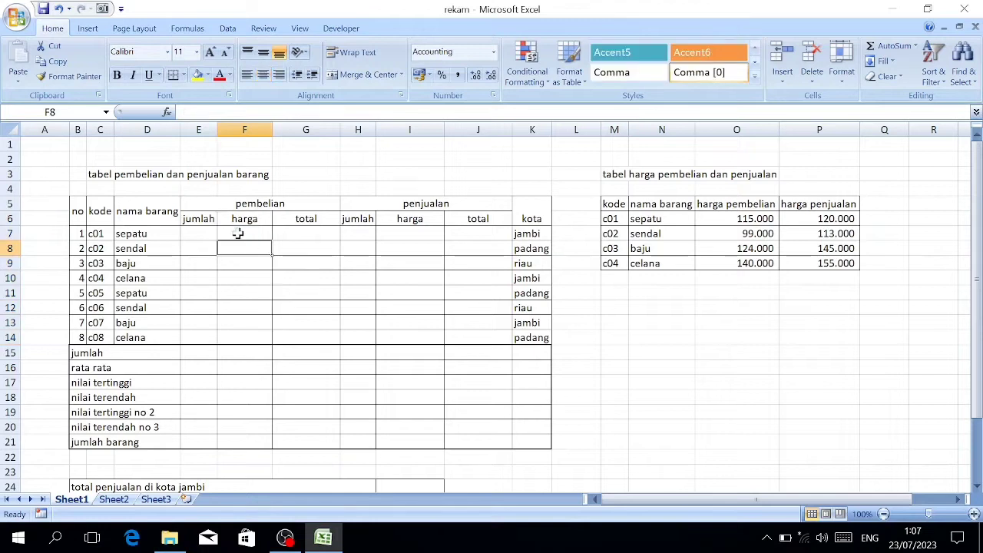
{"action": "left_click", "coordinate": [238, 234]}
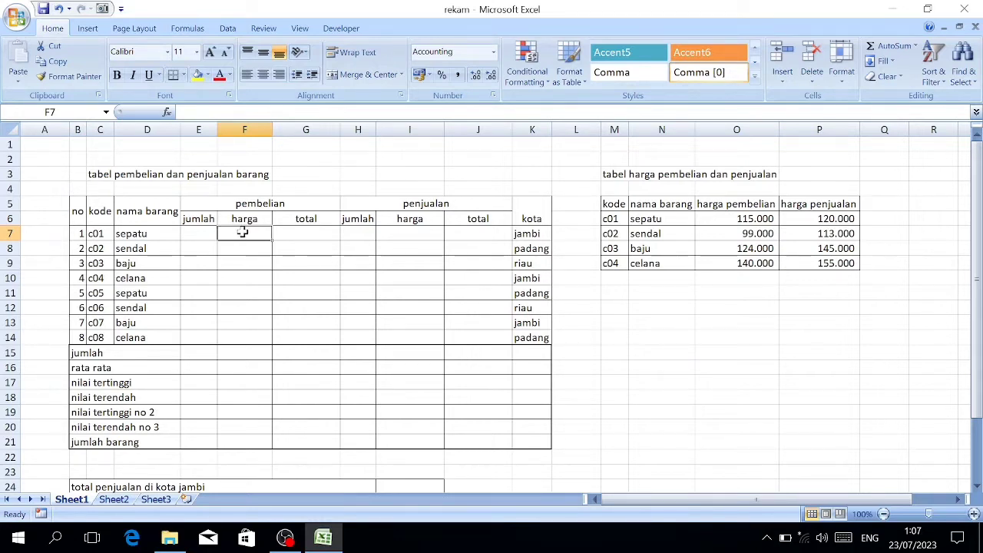
{"action": "type", "text": "="}
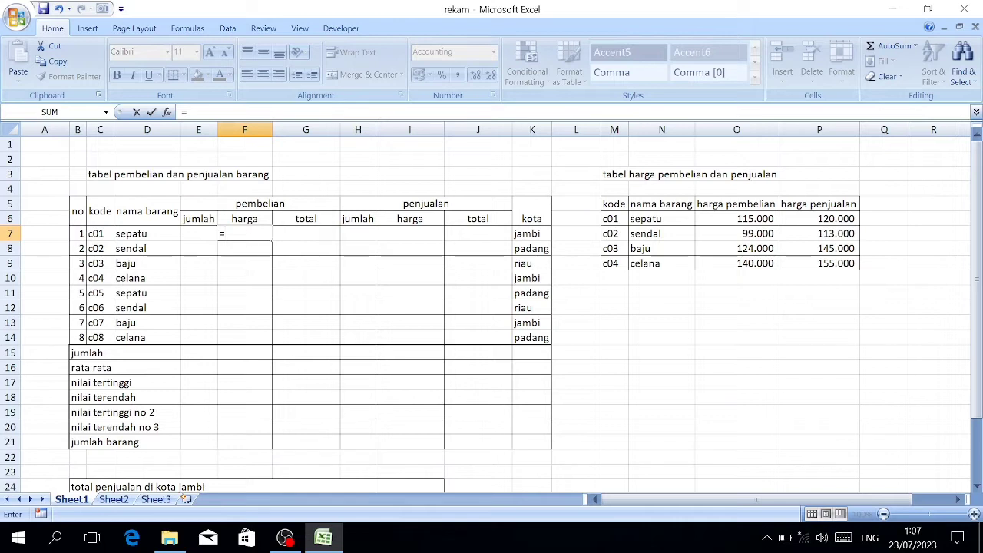
{"action": "type", "text": "vl"}
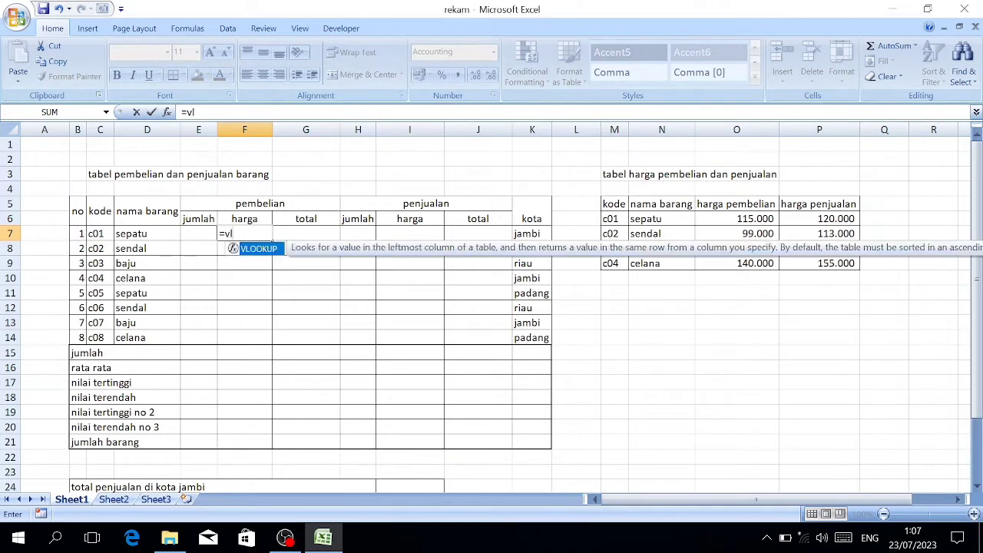
{"action": "key", "text": "Tab"}
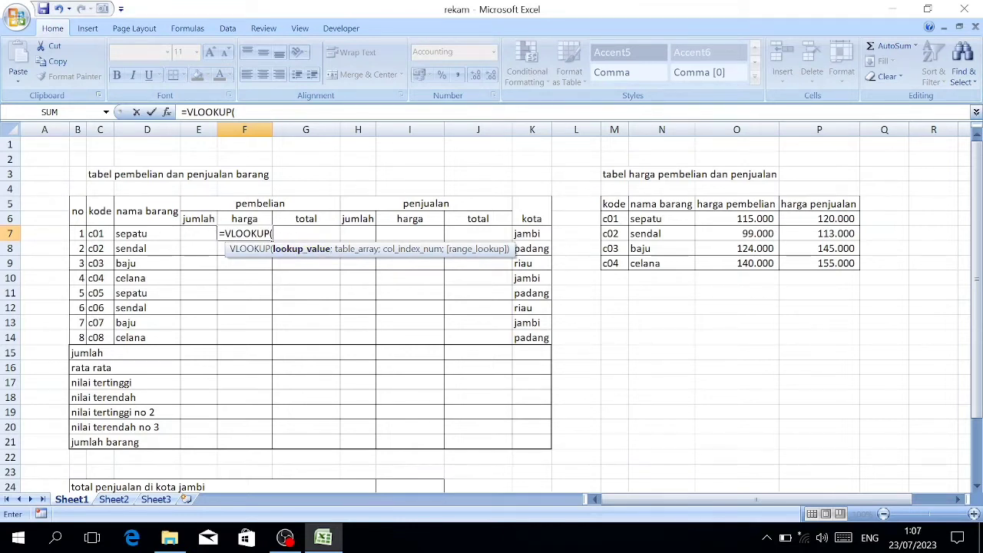
{"action": "left_click", "coordinate": [141, 233]}
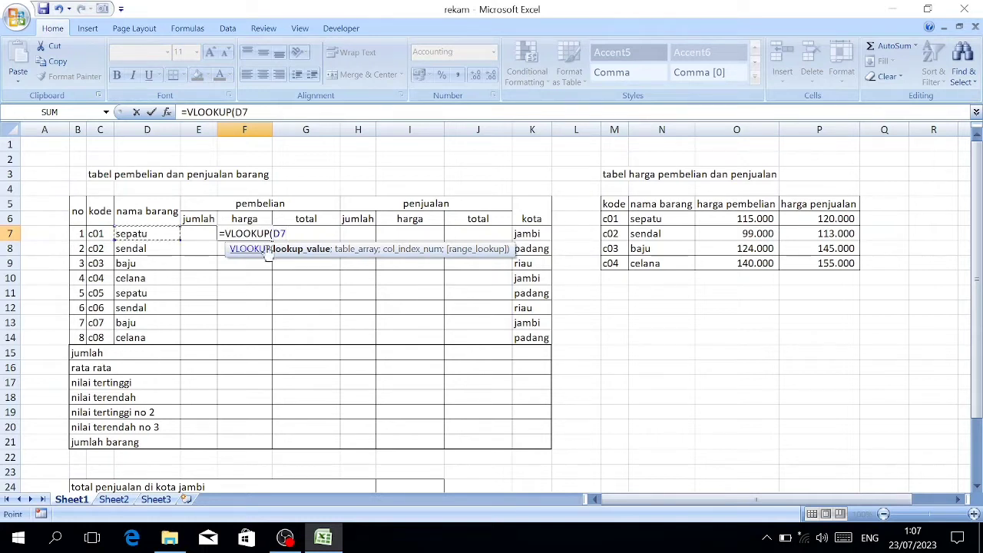
{"action": "type", "text": ";"}
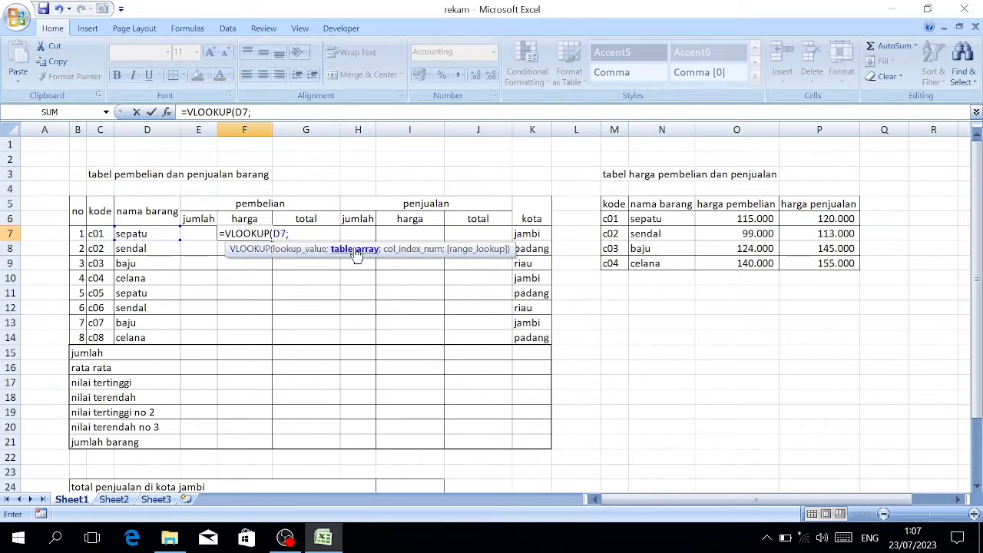
{"action": "left_click_drag", "start_coordinate": [648, 203], "coordinate": [818, 263]}
{"action": "key", "text": "F4"}
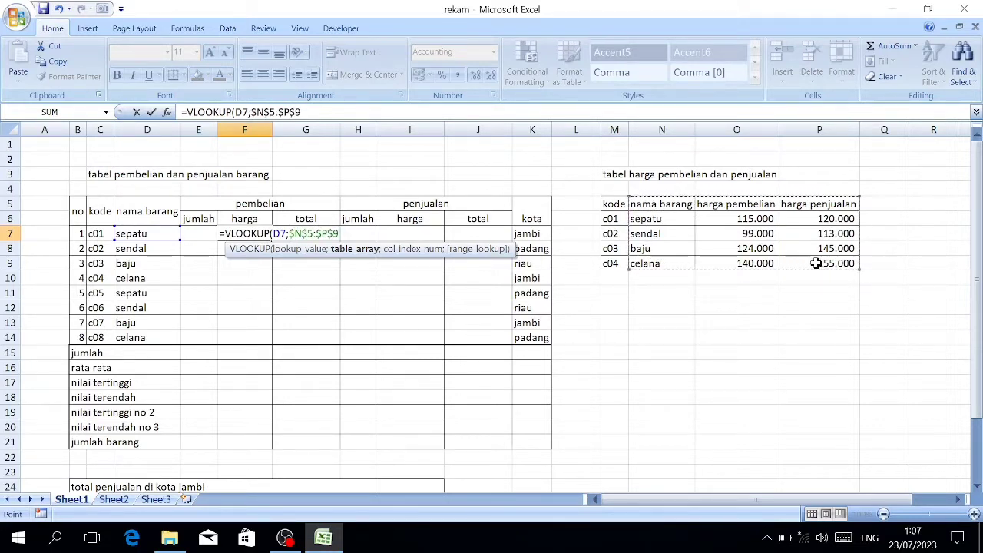
{"action": "type", "text": ";2"}
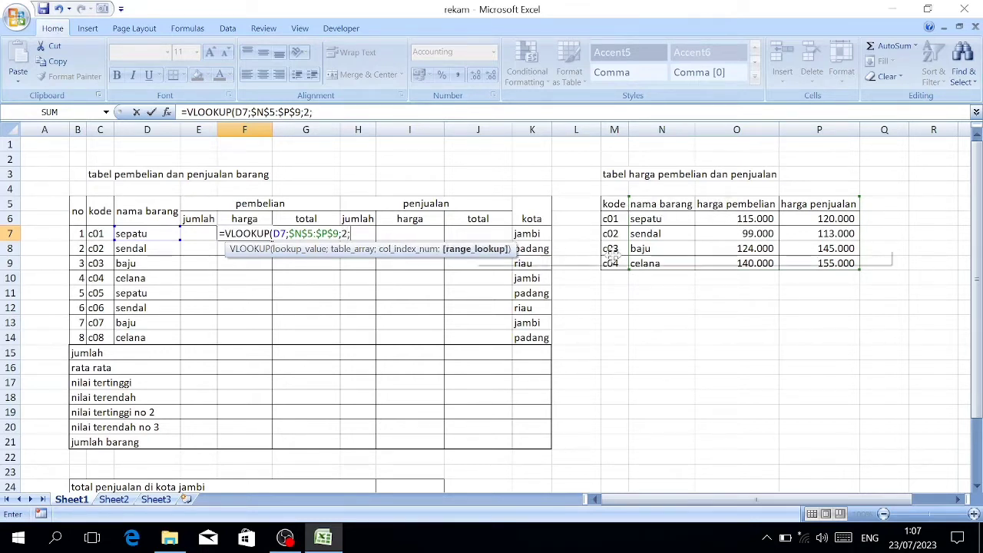
{"action": "type", "text": ";0"}
{"action": "key", "text": "Return"}
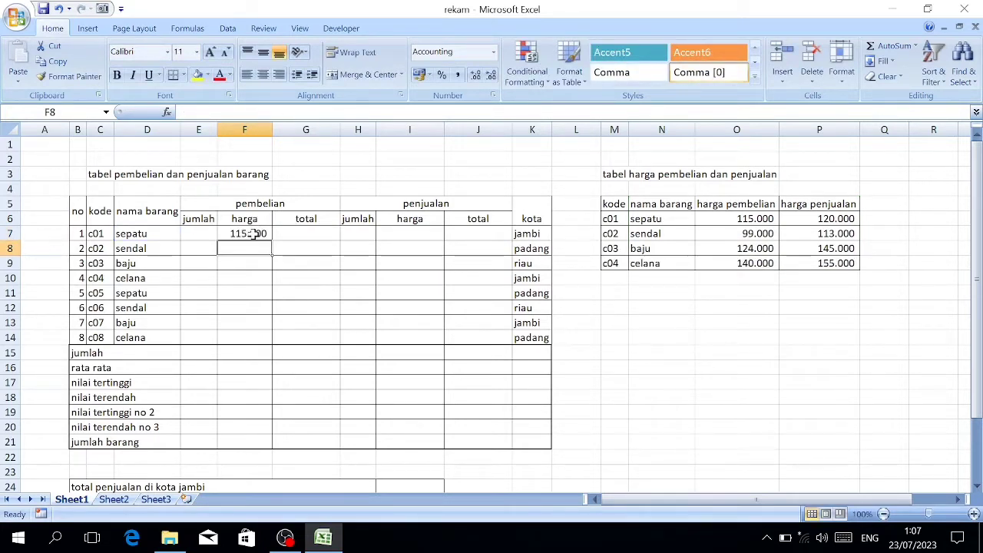
Fill the pembelian harga lookup formula from F7 down to F14.
{"action": "left_click_drag", "start_coordinate": [253, 234], "coordinate": [255, 333]}
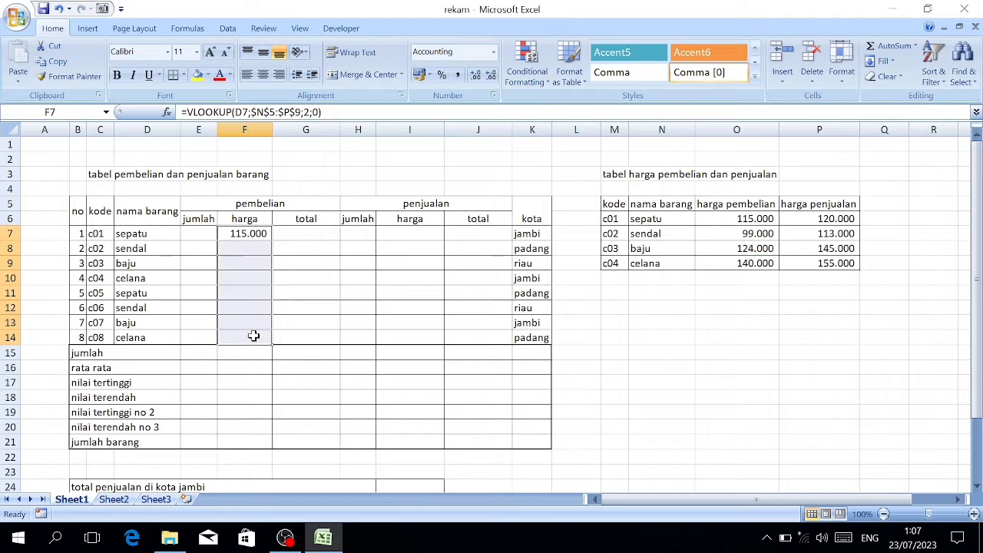
{"action": "key", "text": "ctrl+d"}
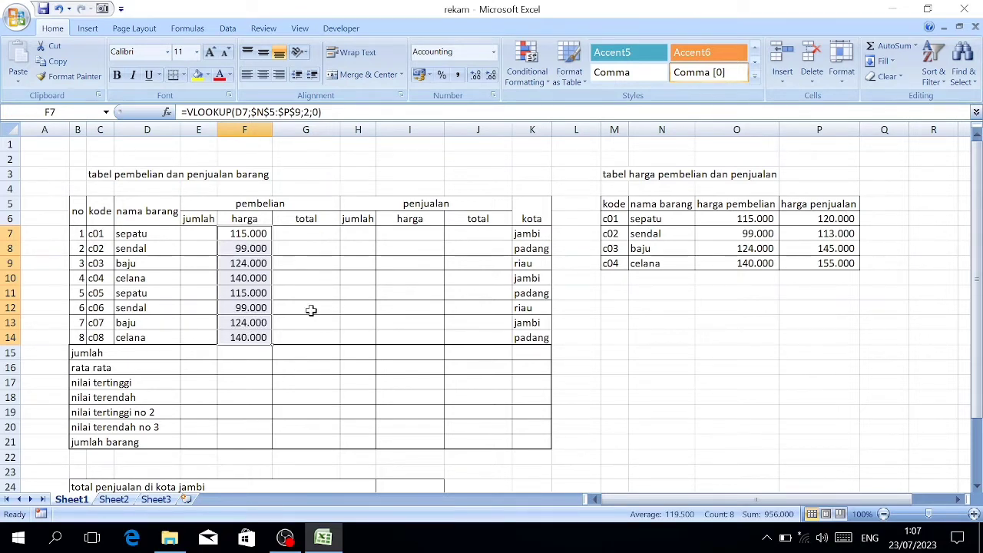
{"action": "left_click", "coordinate": [249, 232]}
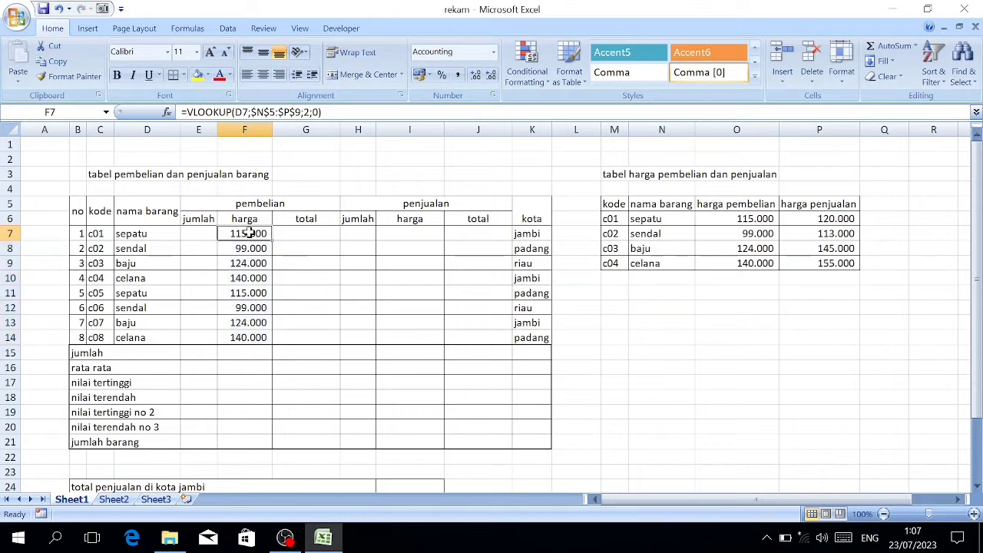
{"action": "left_click_drag", "start_coordinate": [244, 233], "coordinate": [239, 338]}
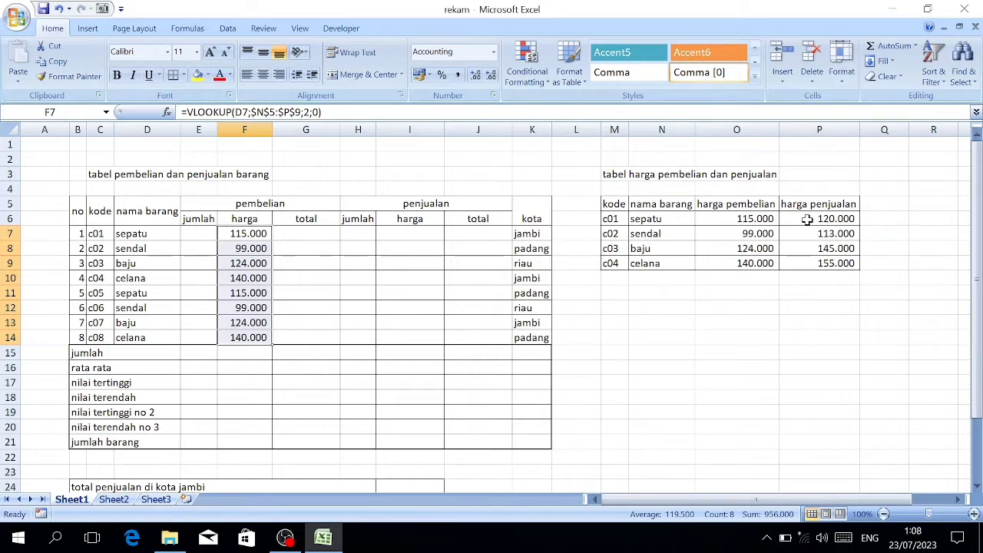
Start an IF formula in I7 for the penjualan harga, returning $P$6 when D7=$D$7.
{"action": "left_click_drag", "start_coordinate": [809, 219], "coordinate": [811, 258]}
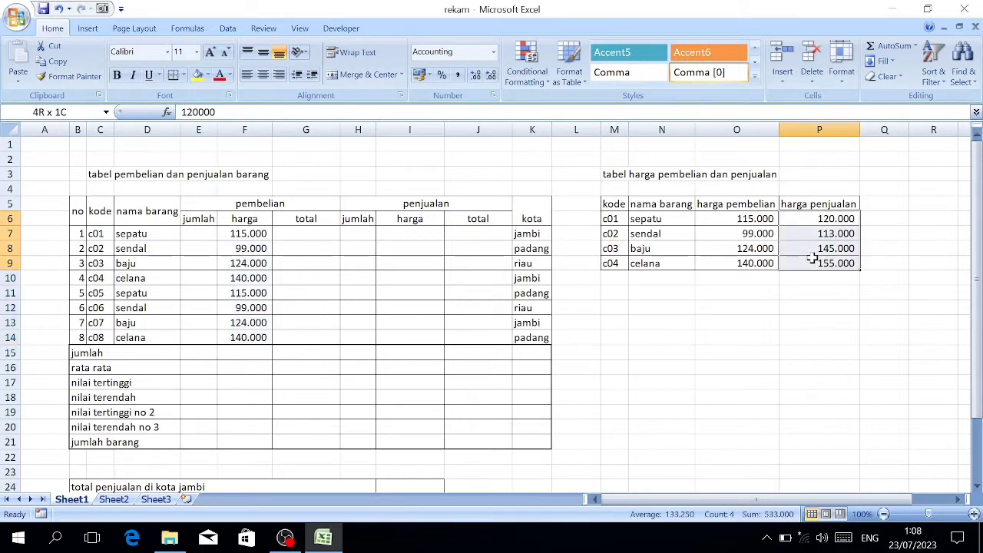
{"action": "left_click", "coordinate": [413, 233]}
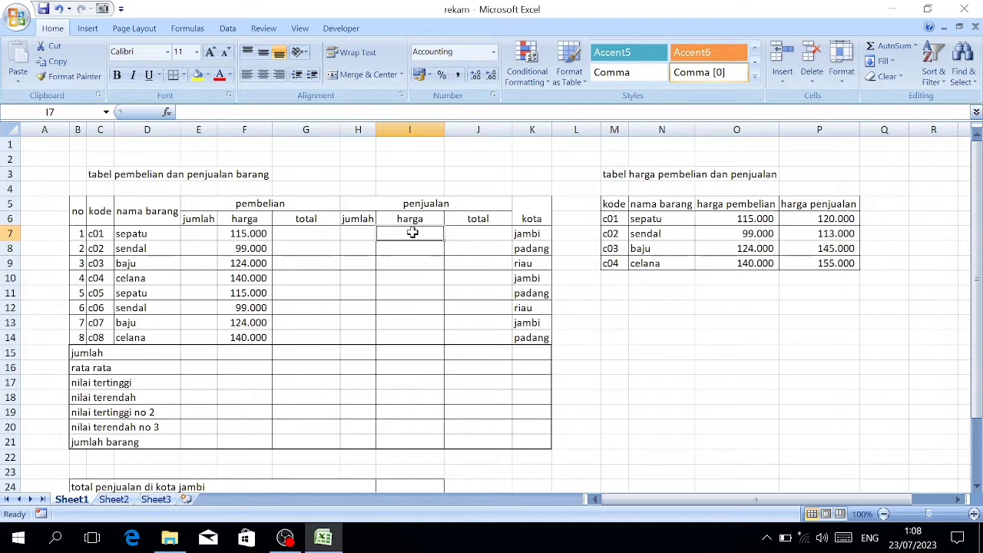
{"action": "type", "text": "=if"}
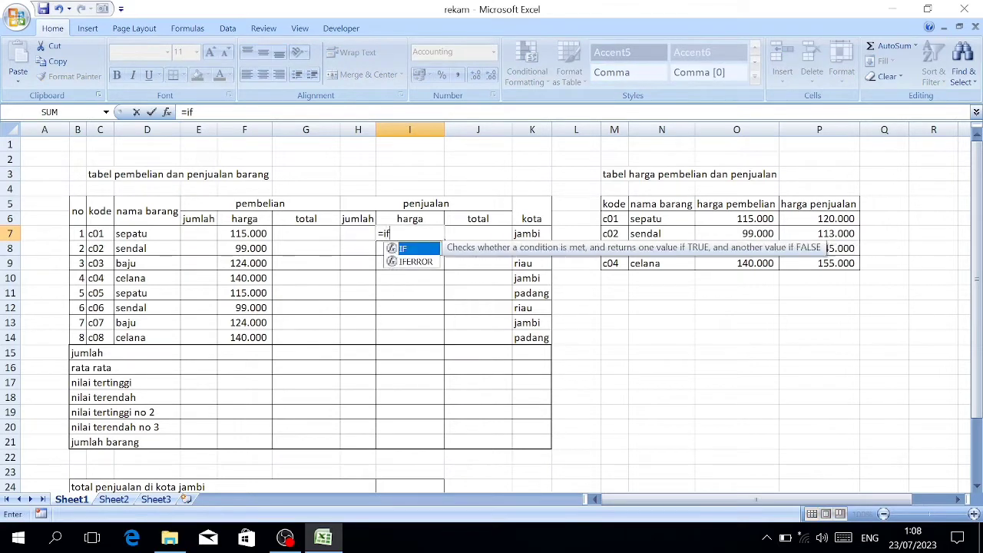
{"action": "key", "text": "Tab"}
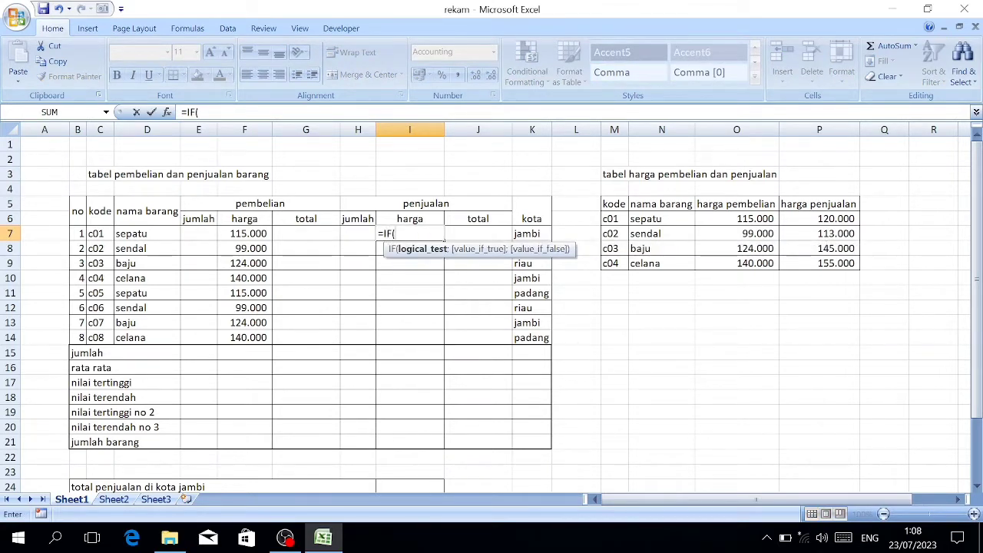
{"action": "left_click", "coordinate": [144, 234]}
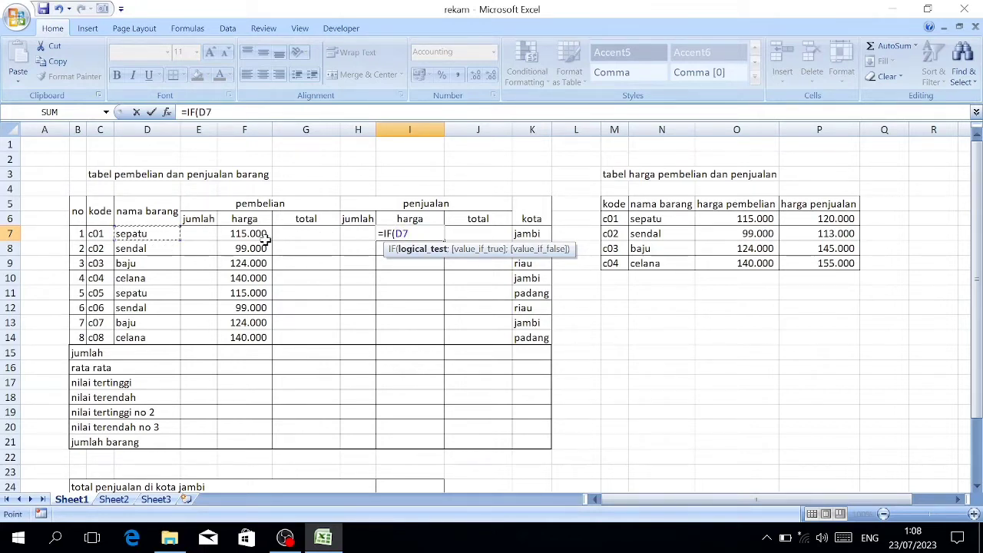
{"action": "type", "text": "="}
{"action": "left_click", "coordinate": [137, 233]}
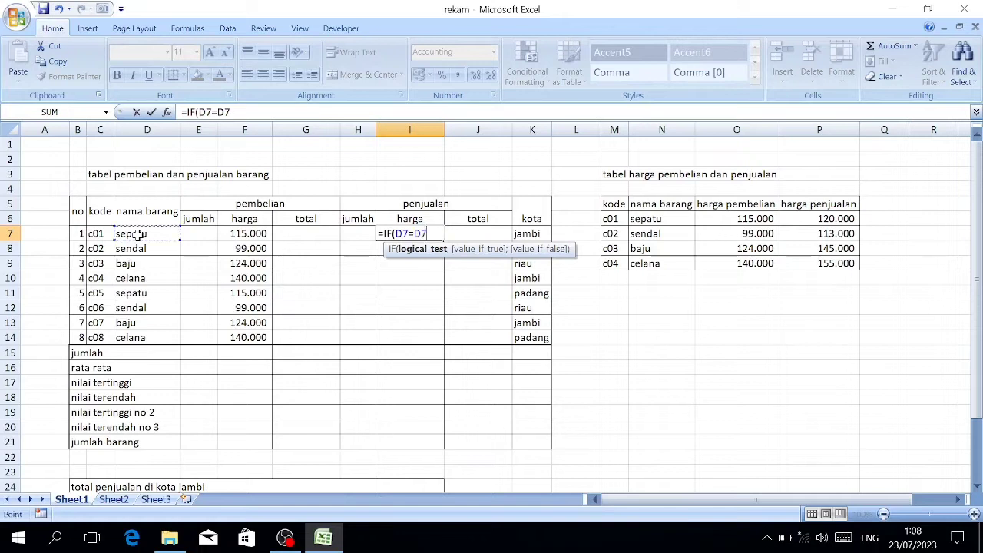
{"action": "key", "text": "F4"}
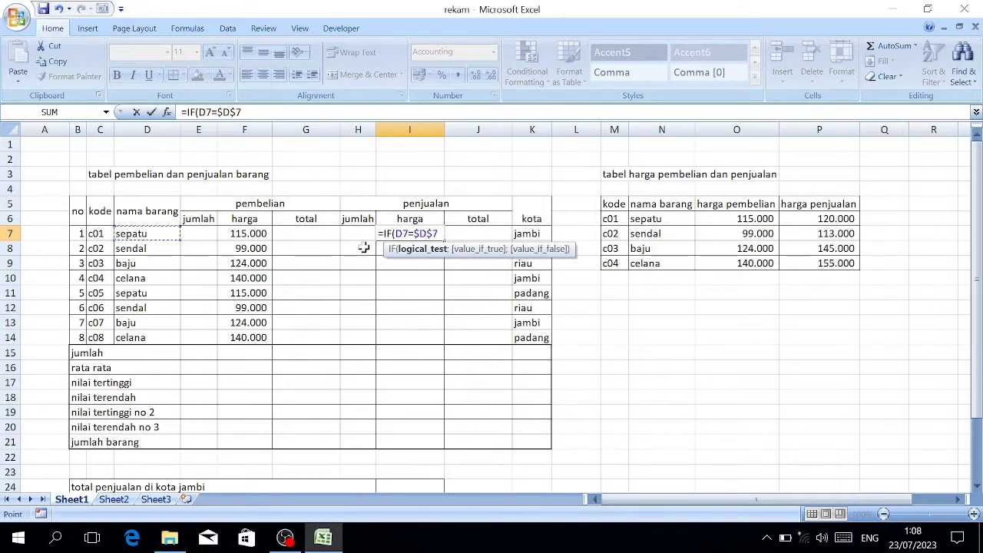
{"action": "type", "text": ";"}
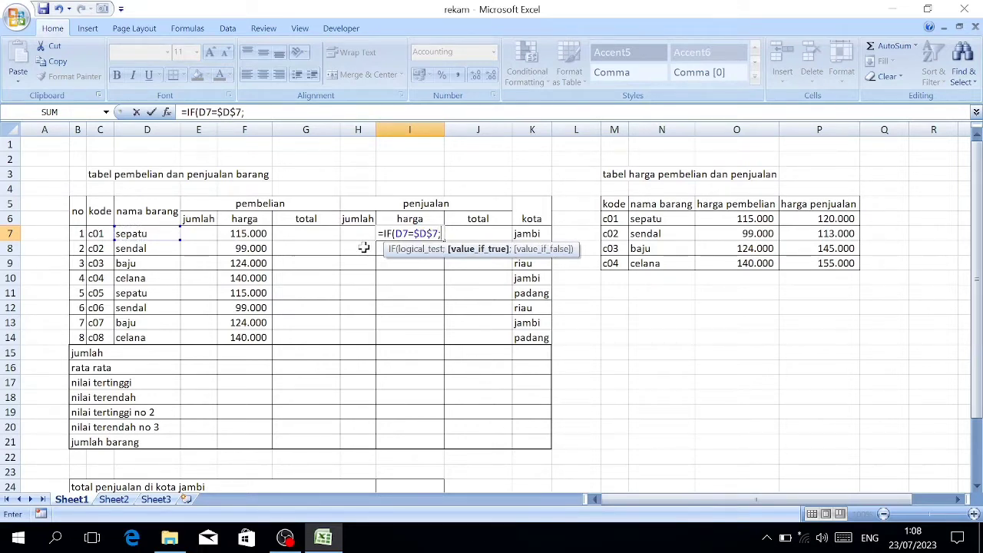
{"action": "left_click", "coordinate": [821, 218]}
{"action": "key", "text": "F4"}
Nest a second IF in the I7 formula that returns $P$7 when D7=$D$8.
{"action": "type", "text": ";IF("}
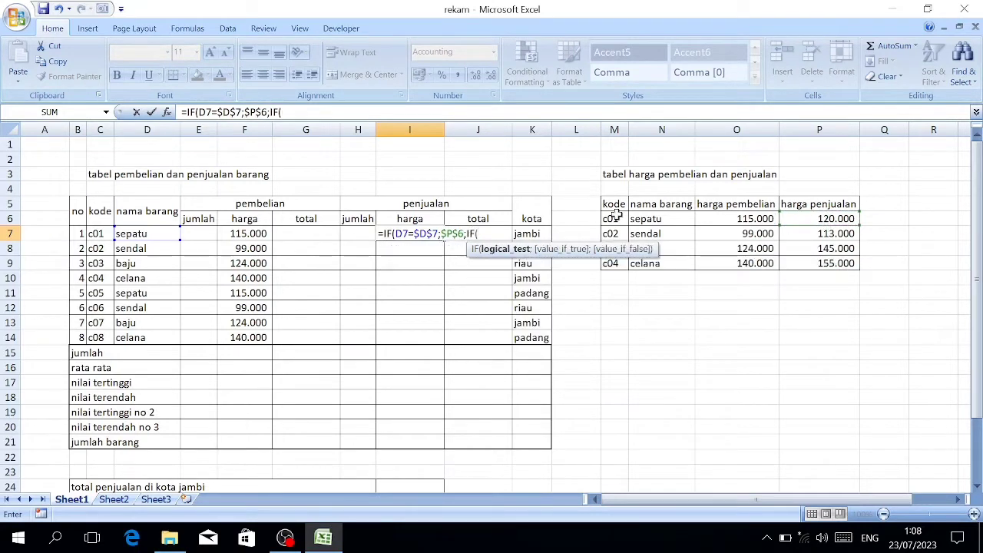
{"action": "left_click", "coordinate": [135, 232]}
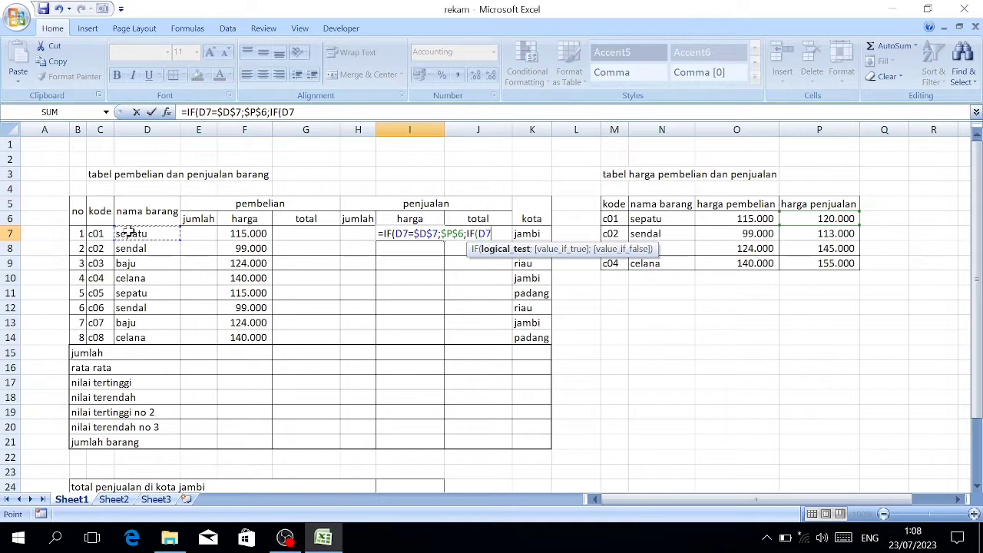
{"action": "type", "text": "="}
{"action": "left_click", "coordinate": [128, 249]}
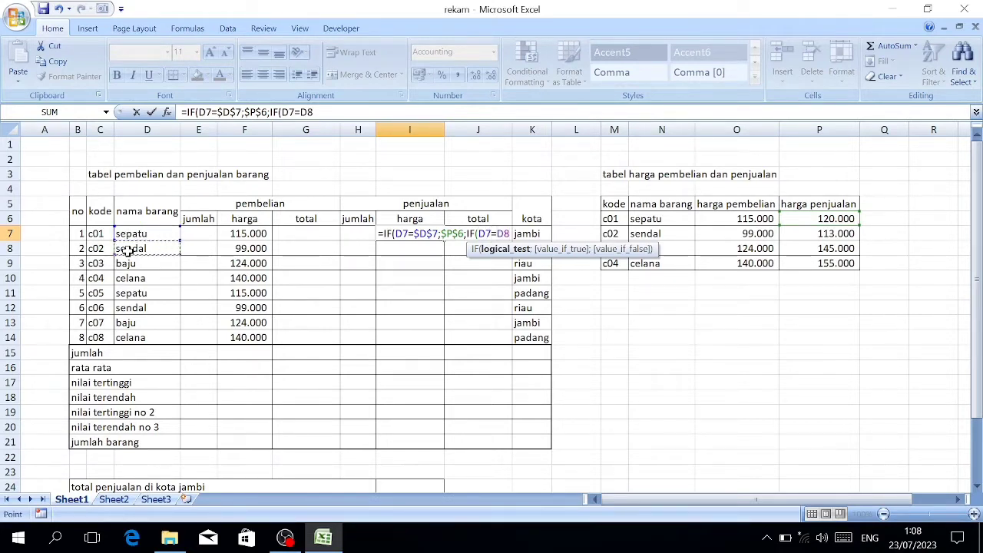
{"action": "key", "text": "F4"}
{"action": "type", "text": ";"}
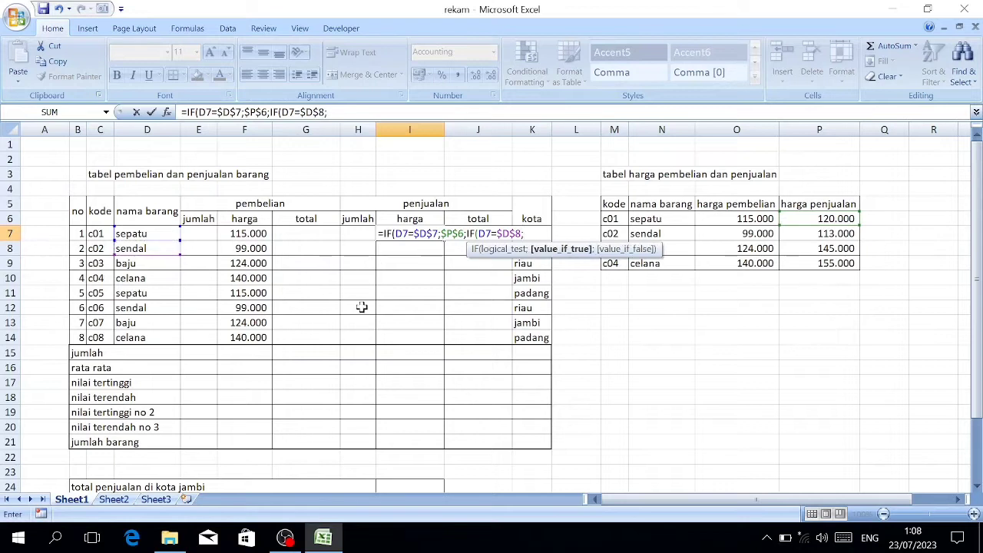
{"action": "left_click", "coordinate": [827, 236]}
{"action": "key", "text": "F4"}
Nest a third IF in the I7 formula that returns the harga penjualan in P8 when D7=$D$9.
{"action": "type", "text": ";"}
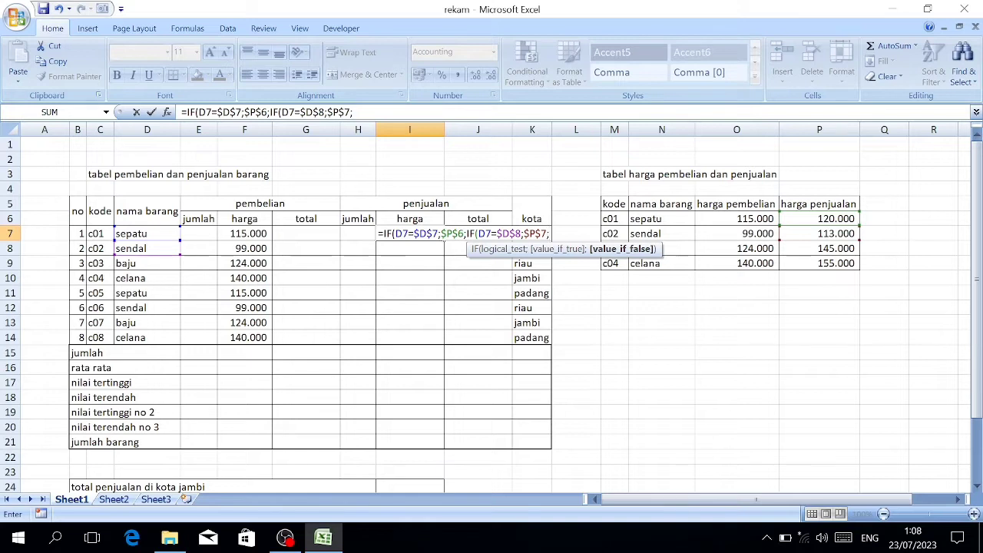
{"action": "type", "text": "if"}
{"action": "key", "text": "Tab"}
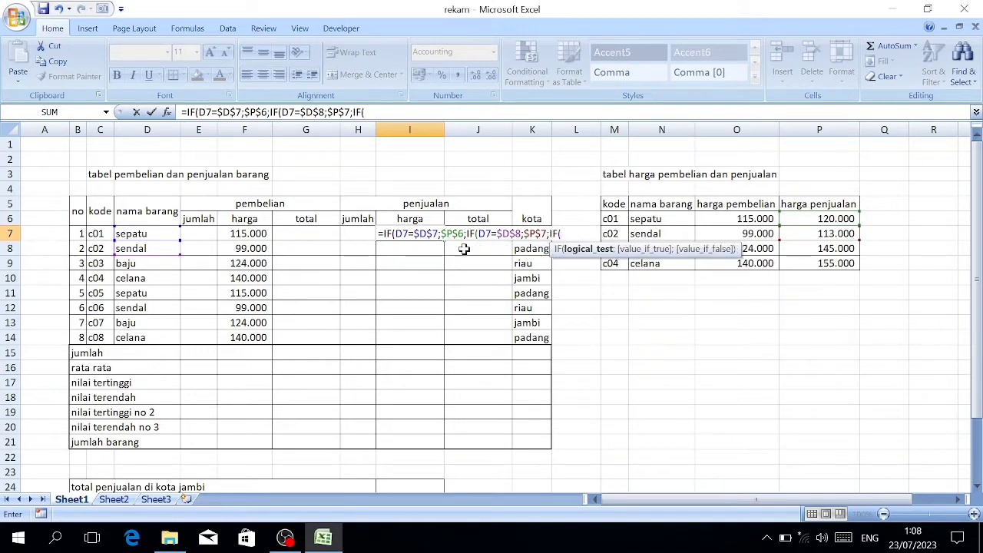
{"action": "left_click", "coordinate": [132, 234]}
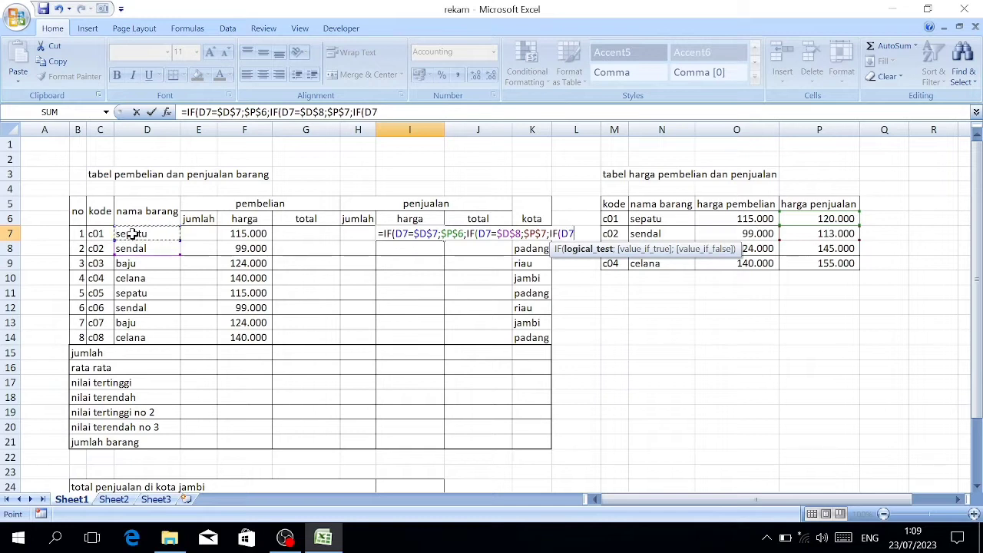
{"action": "type", "text": "="}
{"action": "left_click", "coordinate": [126, 264]}
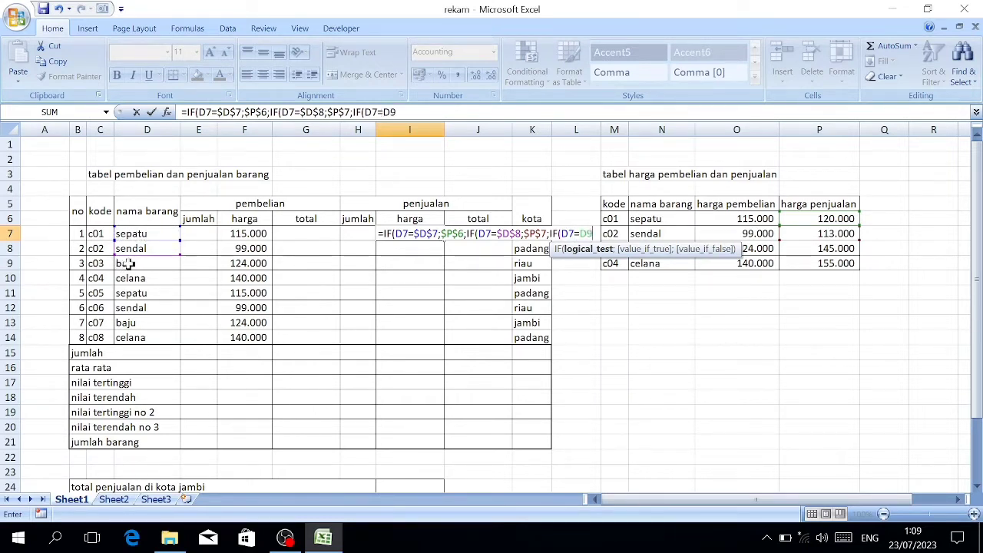
{"action": "key", "text": "F4"}
{"action": "type", "text": ";"}
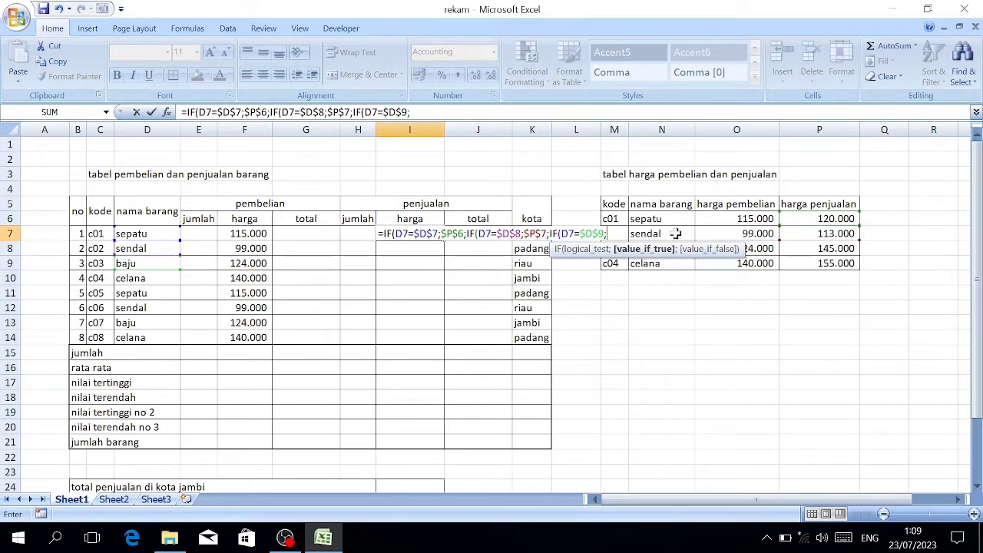
{"action": "left_click", "coordinate": [834, 250]}
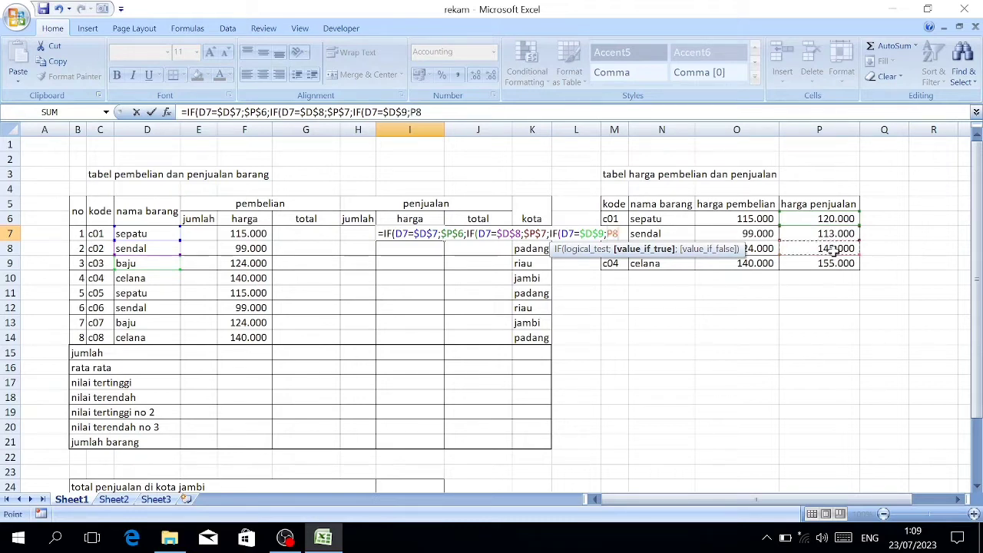
Complete the I7 formula with $P$9 as the final fallback: =IF(D7=$D$7;$P$6;IF(D7=$D$8;$P$7;IF(D7=$D$9;$P$8;$P$9))).
{"action": "type", "text": ";"}
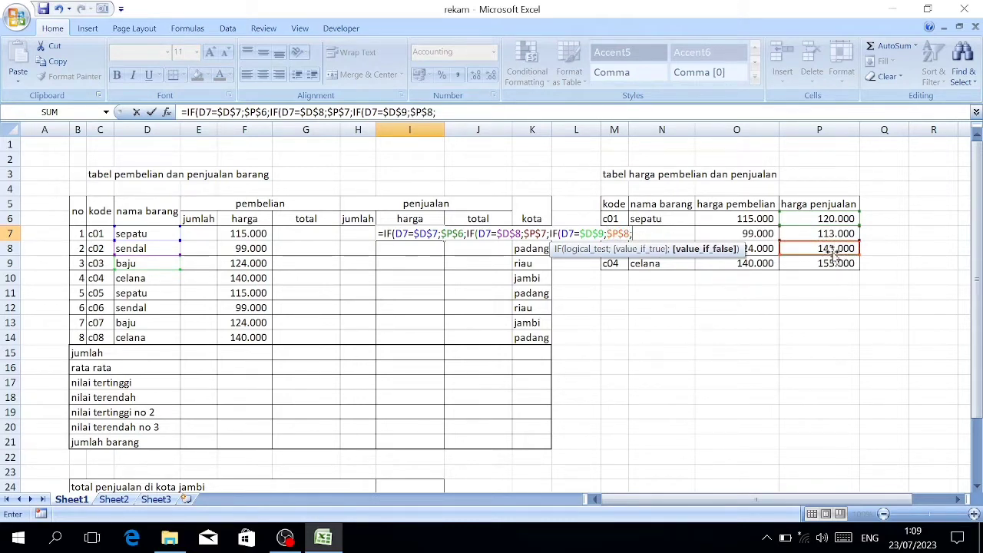
{"action": "left_click", "coordinate": [801, 263]}
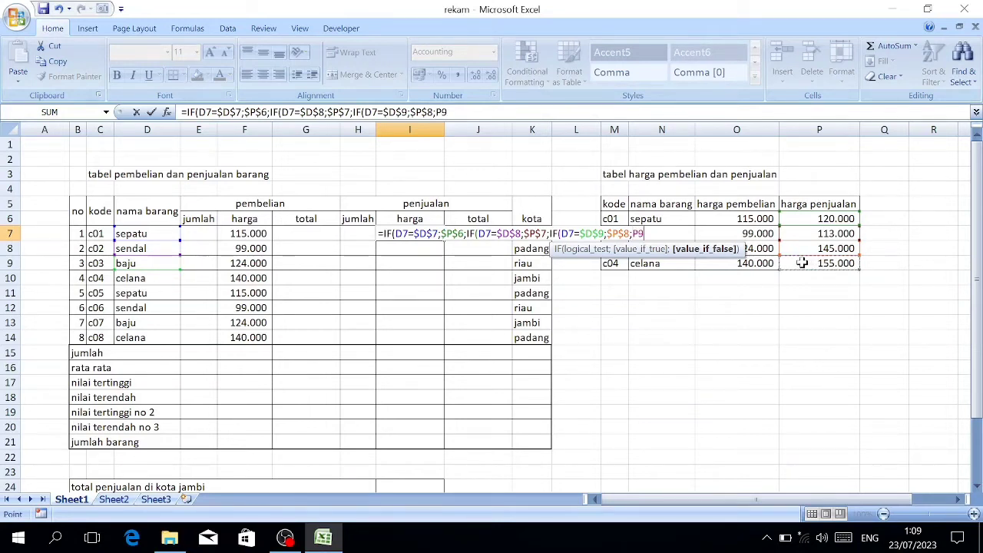
{"action": "key", "text": "F4"}
{"action": "key", "text": "Return"}
{"action": "key", "text": "Return"}
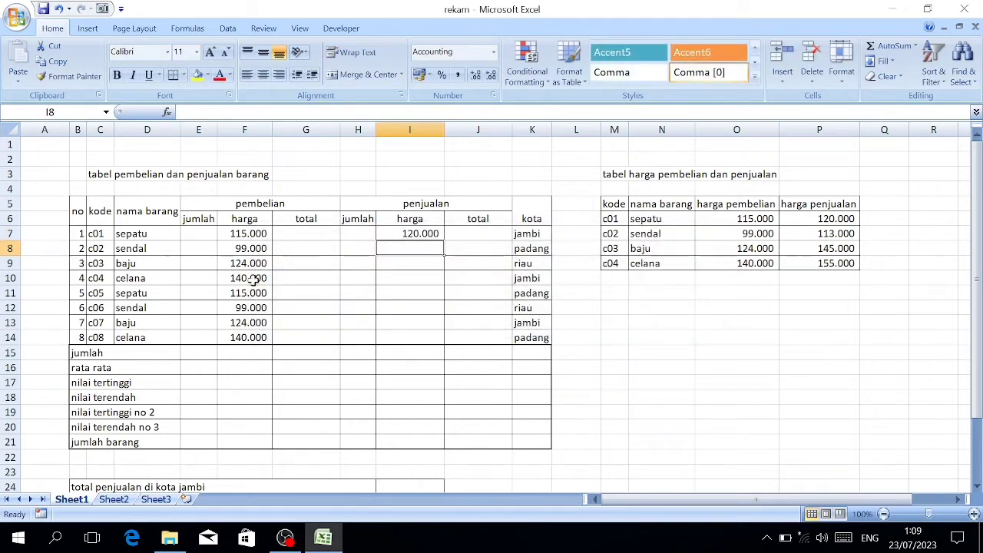
Fill the penjualan harga formula from I7 down to I14 and check the copied formulas in I13 and I10.
{"action": "left_click_drag", "start_coordinate": [408, 234], "coordinate": [415, 330]}
{"action": "key", "text": "ctrl+d"}
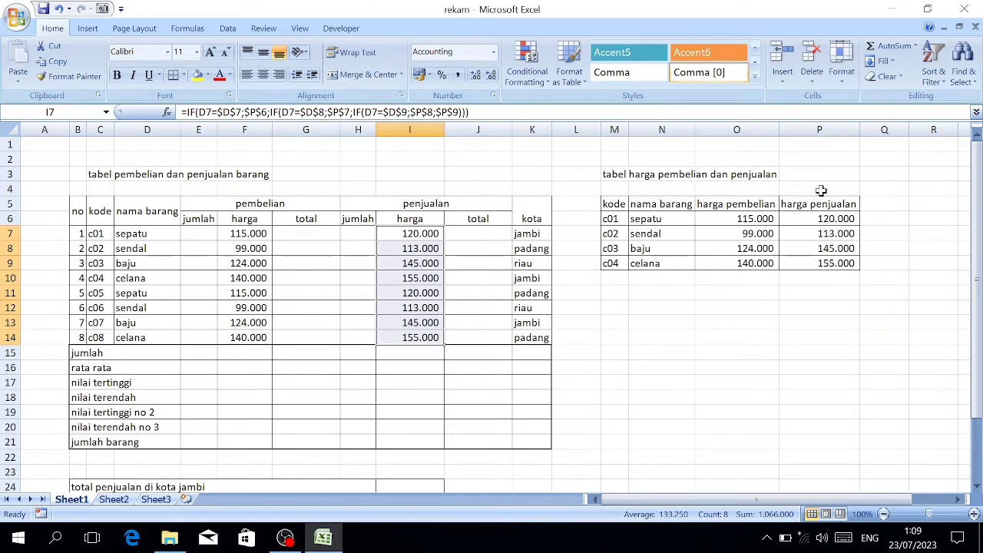
{"action": "left_click", "coordinate": [409, 327]}
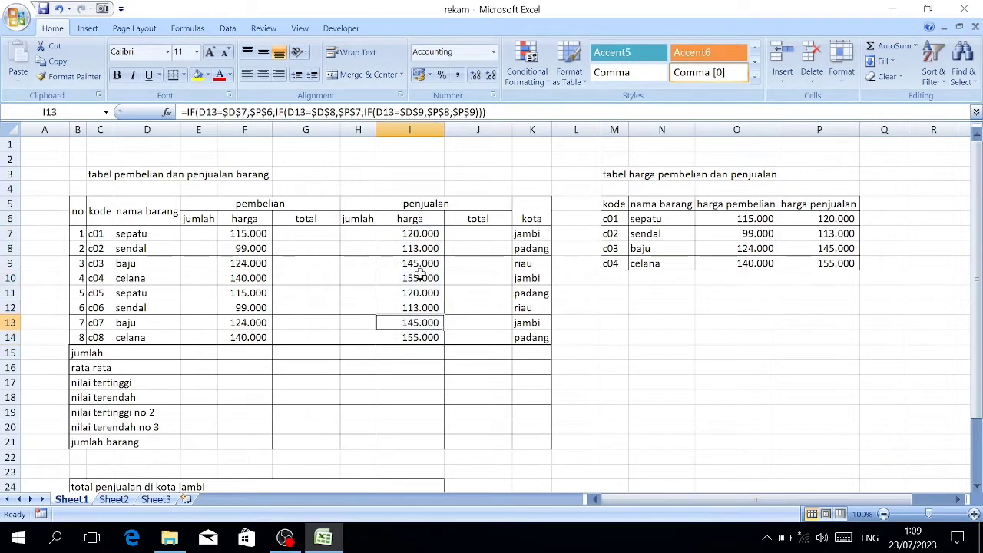
{"action": "left_click", "coordinate": [420, 280]}
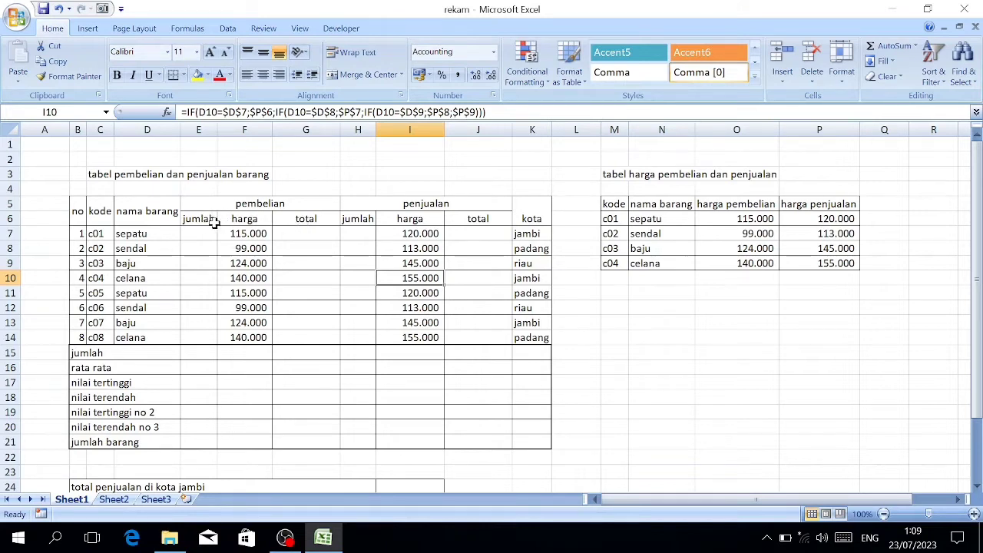
Enter =IF(E7=E7;E7*F7;"") in G7 to calculate the pembelian total from jumlah and harga.
{"action": "left_click", "coordinate": [299, 236]}
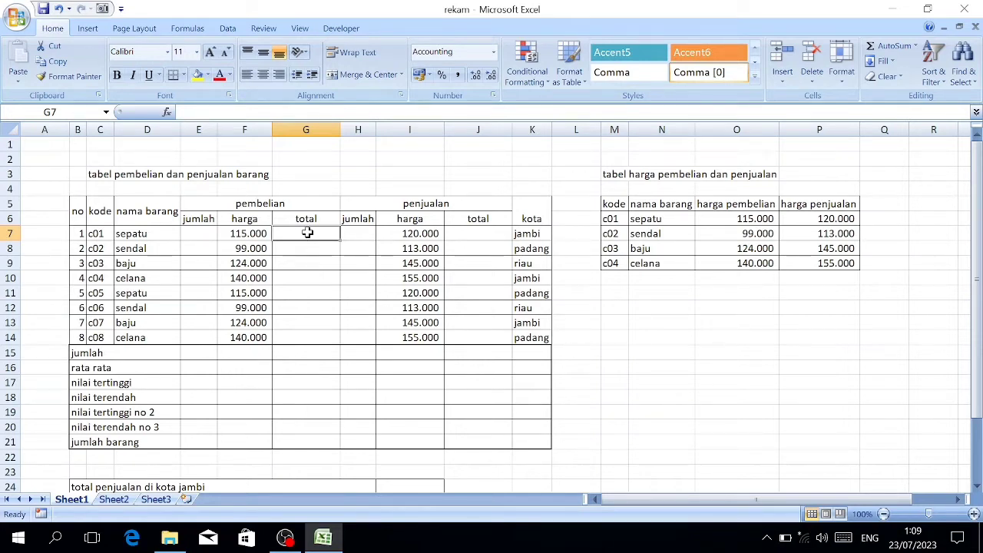
{"action": "type", "text": "=IF("}
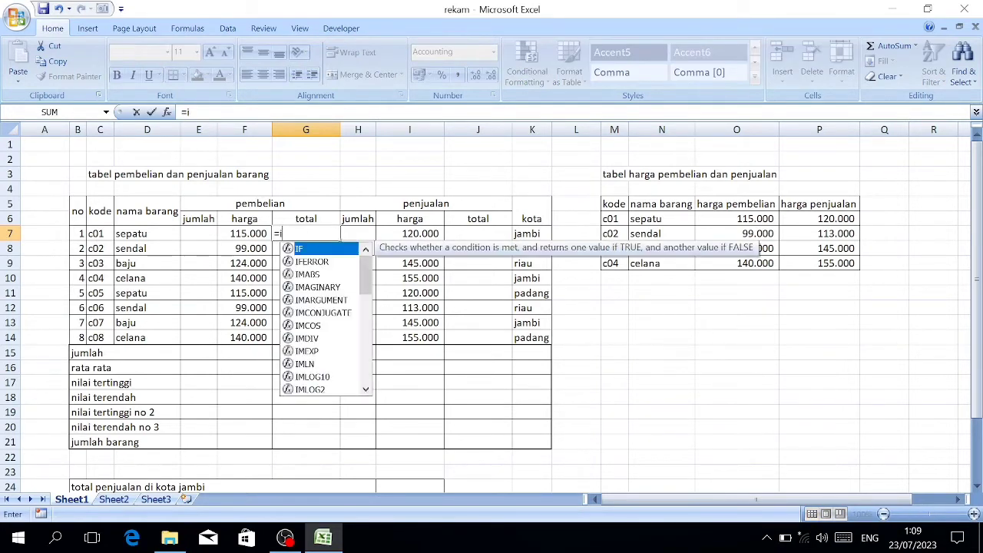
{"action": "left_click", "coordinate": [199, 234]}
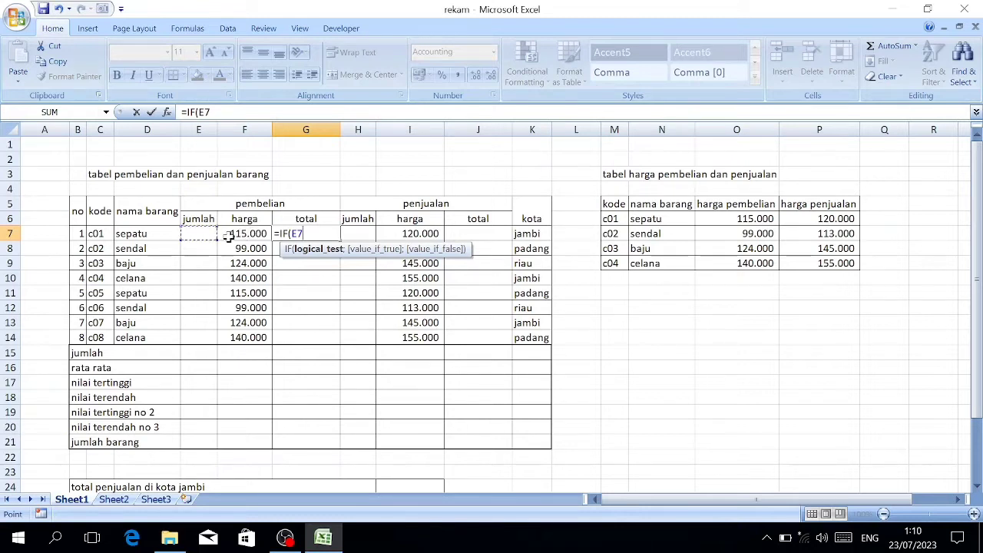
{"action": "type", "text": "="}
{"action": "left_click", "coordinate": [206, 233]}
{"action": "type", "text": ";"}
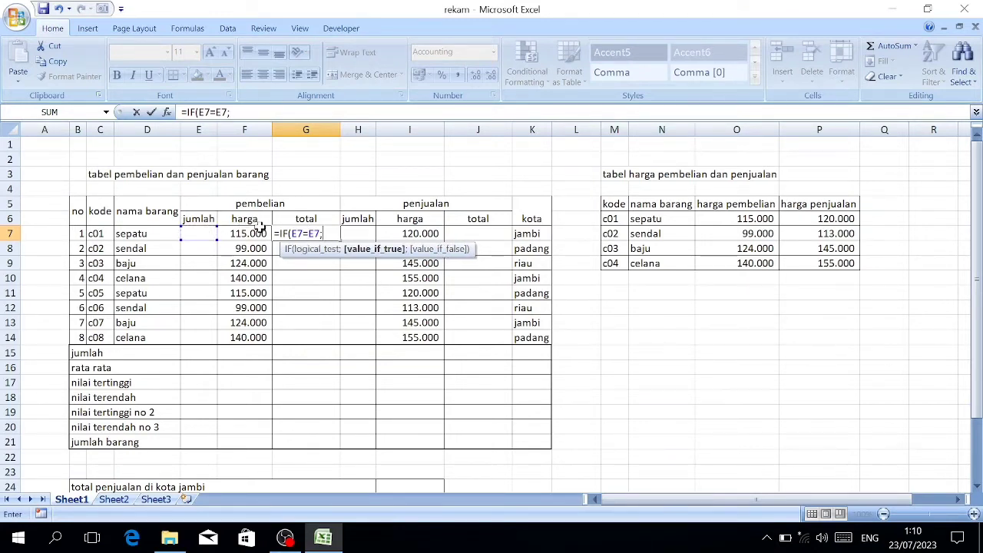
{"action": "left_click", "coordinate": [200, 236]}
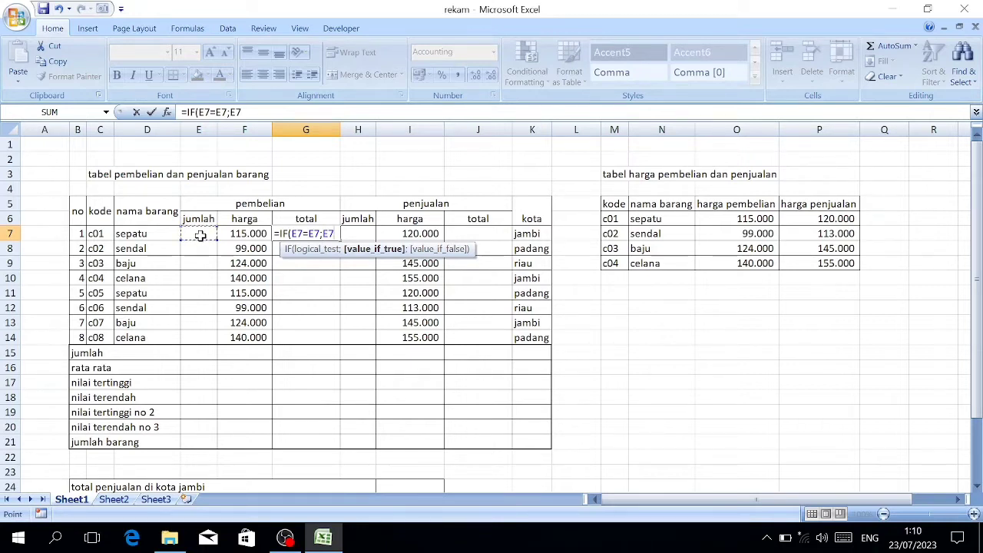
{"action": "type", "text": "*"}
{"action": "left_click", "coordinate": [247, 232]}
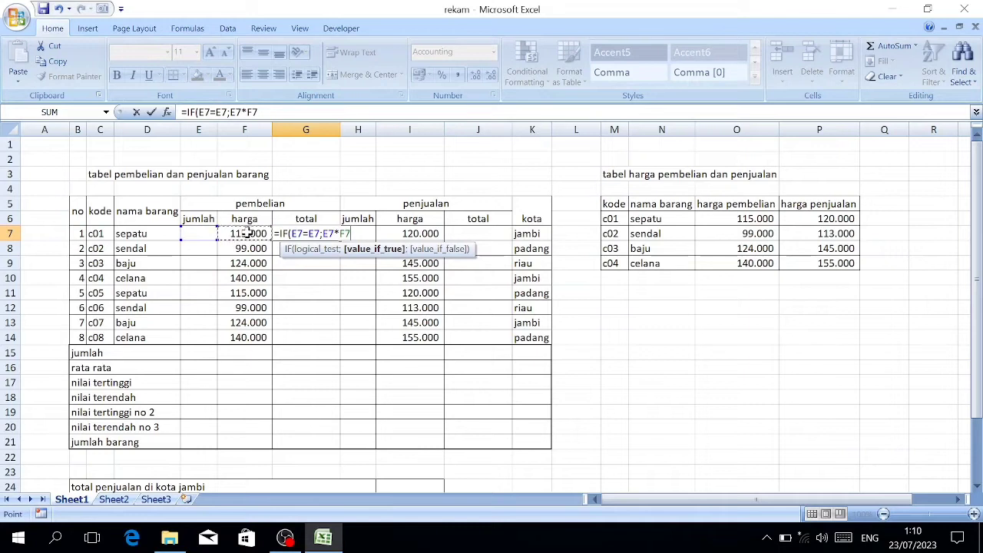
{"action": "type", "text": ";\""}
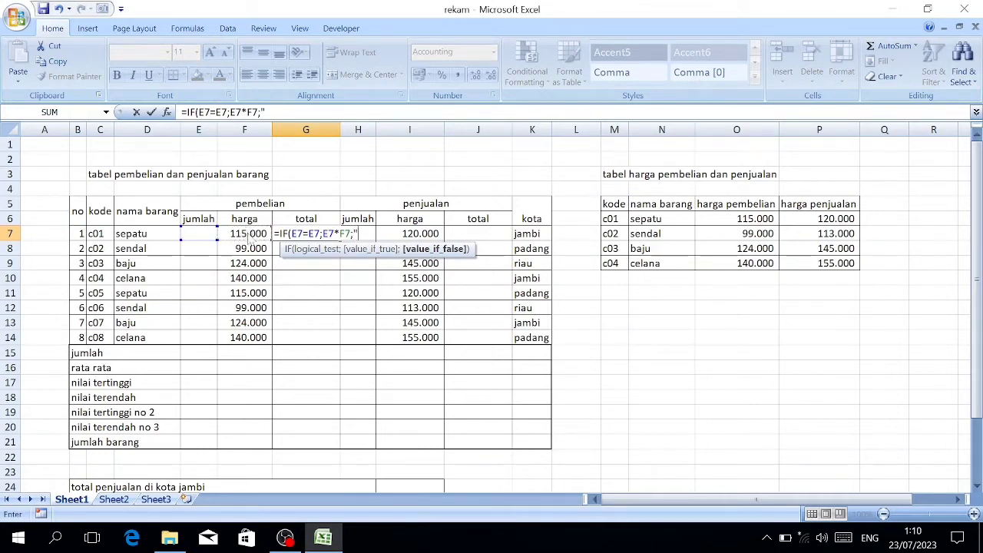
{"action": "type", "text": "\")"}
{"action": "key", "text": "Return"}
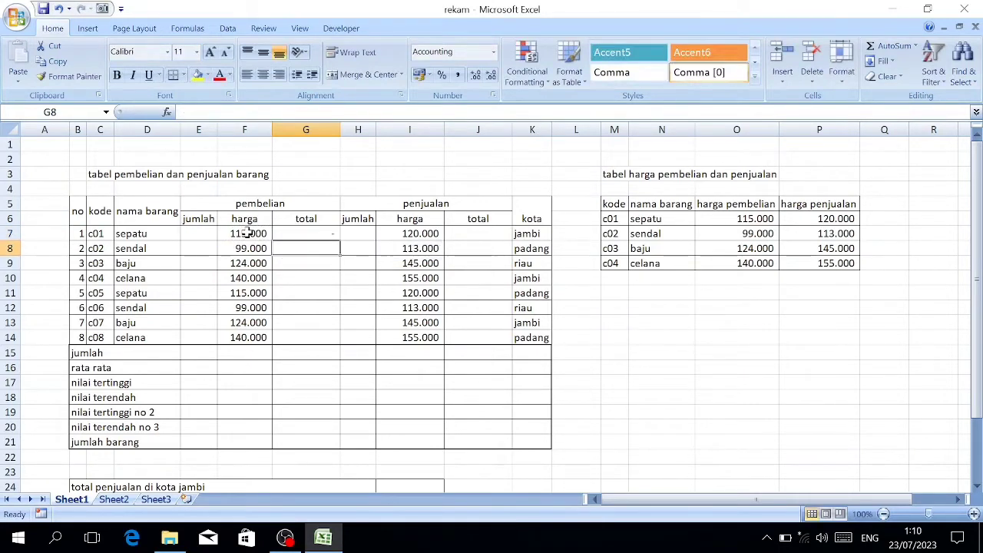
Fill the pembelian total formula from G7 down to G14.
{"action": "left_click_drag", "start_coordinate": [296, 233], "coordinate": [312, 339]}
{"action": "key", "text": "ctrl+d"}
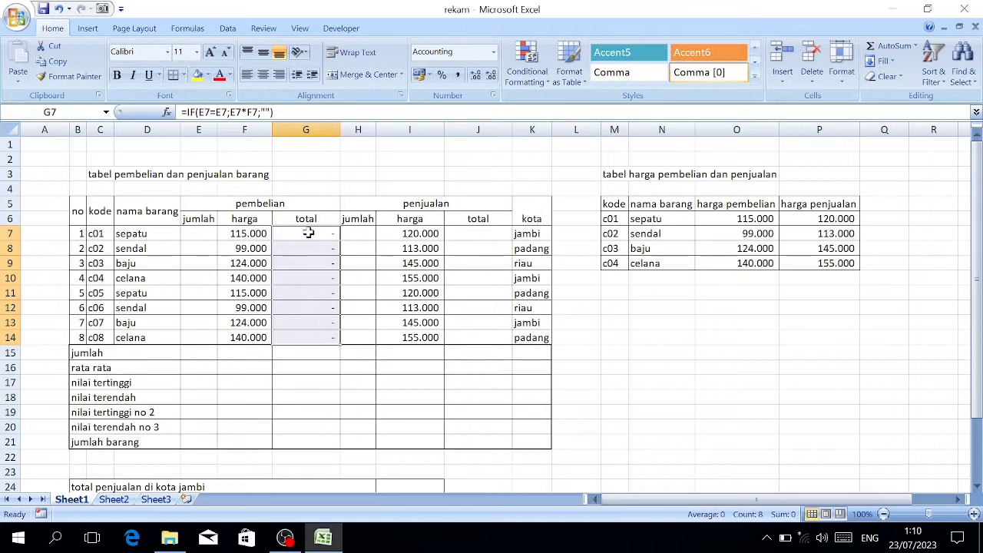
Insert IF(OR( in the pembelian total formula in G7, directly before the existing IF.
{"action": "left_click", "coordinate": [304, 230]}
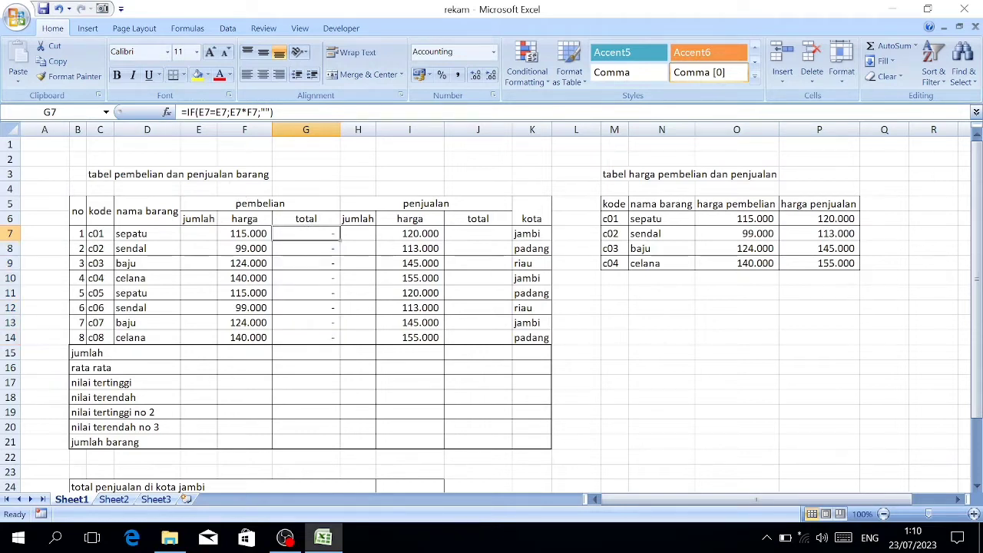
{"action": "left_click", "coordinate": [182, 112]}
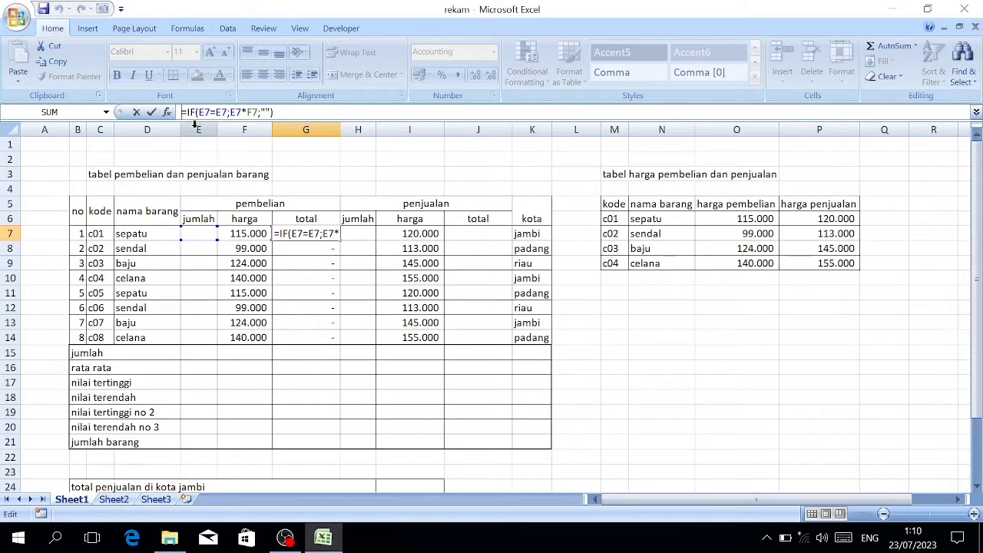
{"action": "left_click_drag", "start_coordinate": [187, 112], "coordinate": [191, 113]}
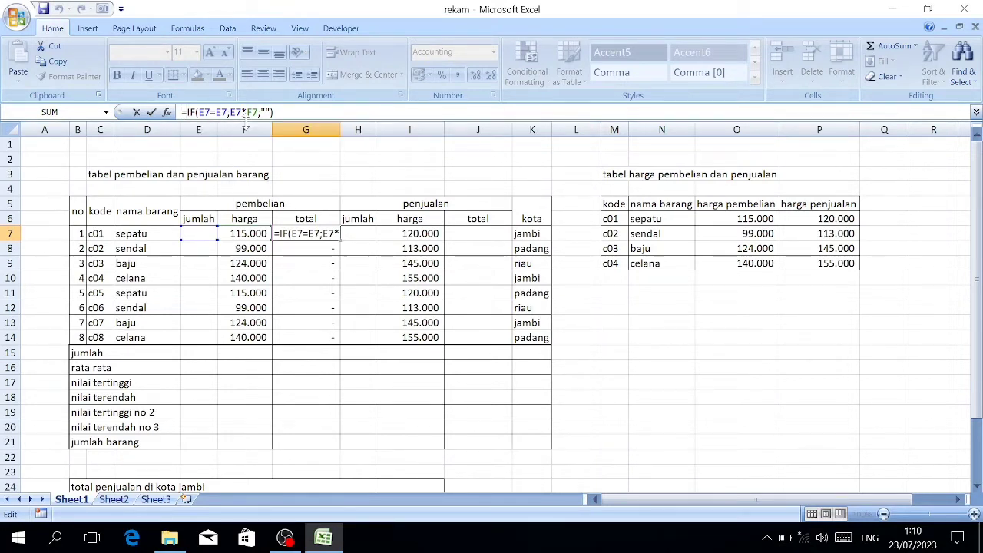
{"action": "type", "text": "if"}
{"action": "key", "text": "Tab"}
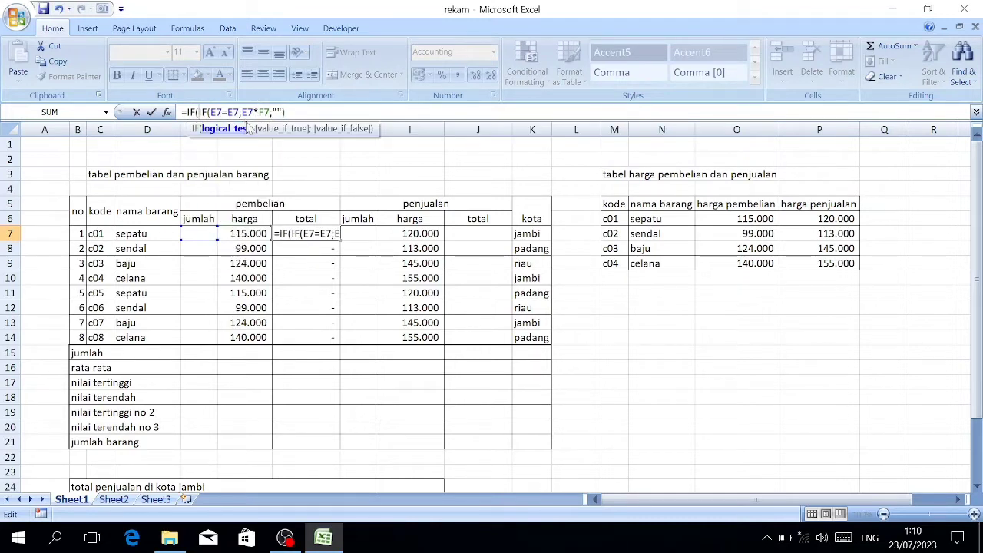
{"action": "type", "text": "or"}
{"action": "key", "text": "Tab"}
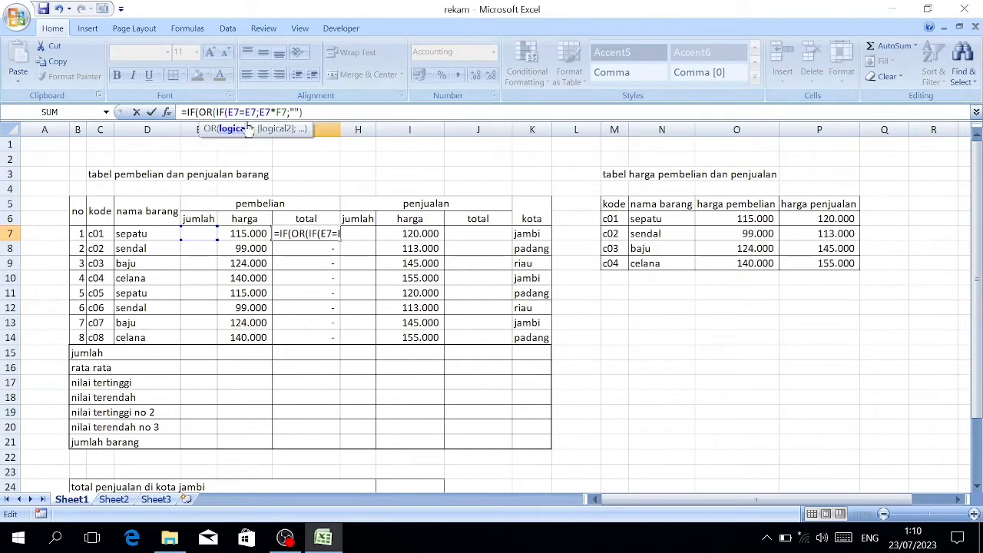
Fill the OR test in the G7 formula with the blank checks E7="" and F7="" and close its parenthesis.
{"action": "left_click", "coordinate": [195, 234]}
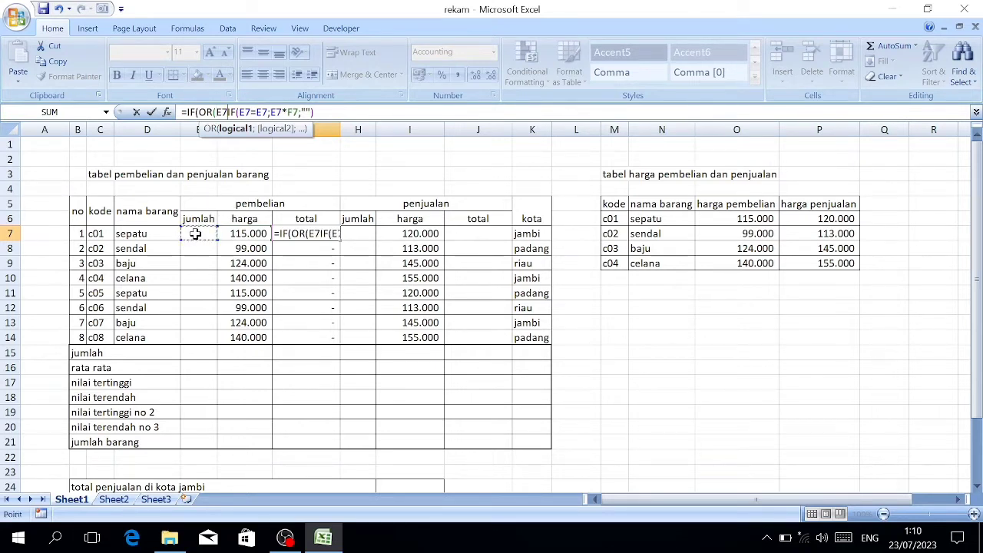
{"action": "type", "text": "="}
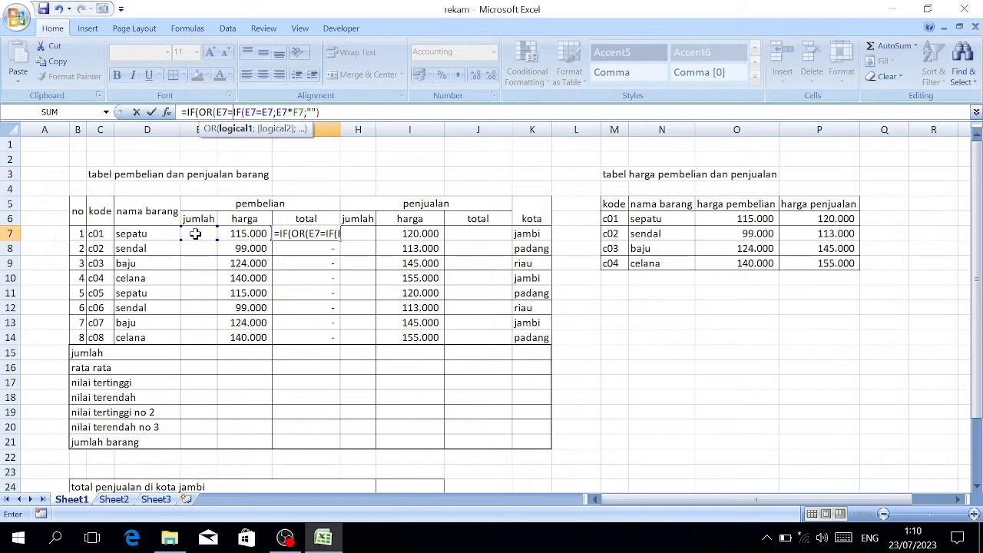
{"action": "type", "text": "\"\";"}
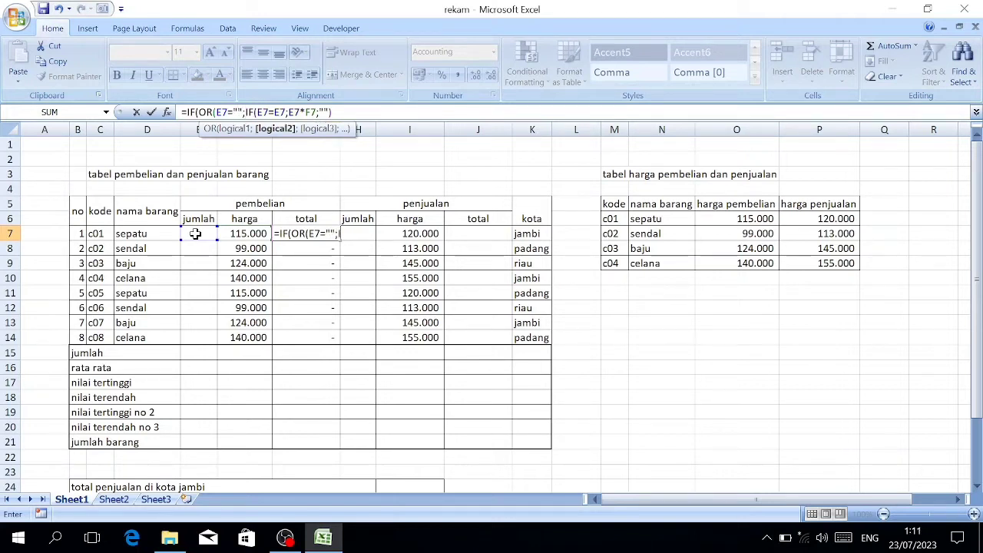
{"action": "left_click", "coordinate": [253, 230]}
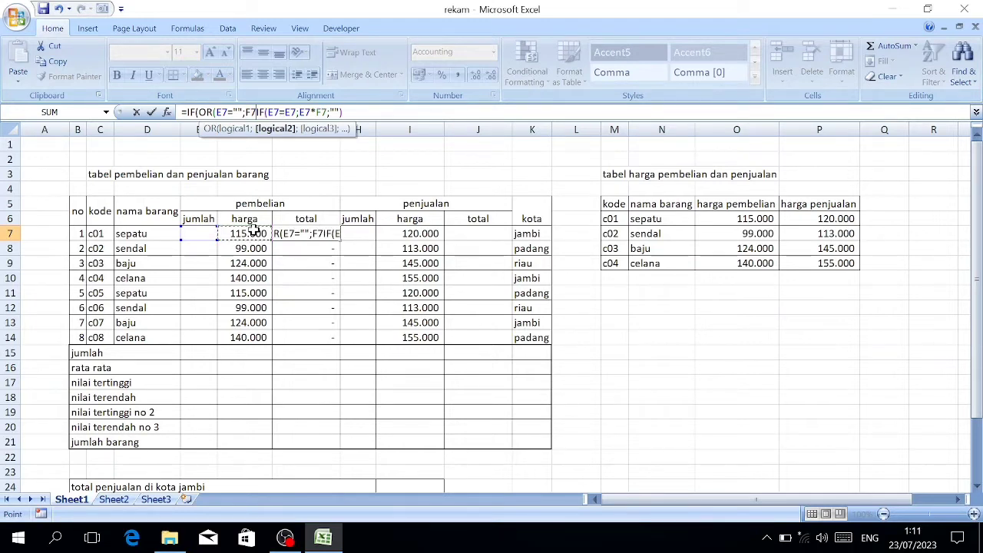
{"action": "type", "text": "=\"\""}
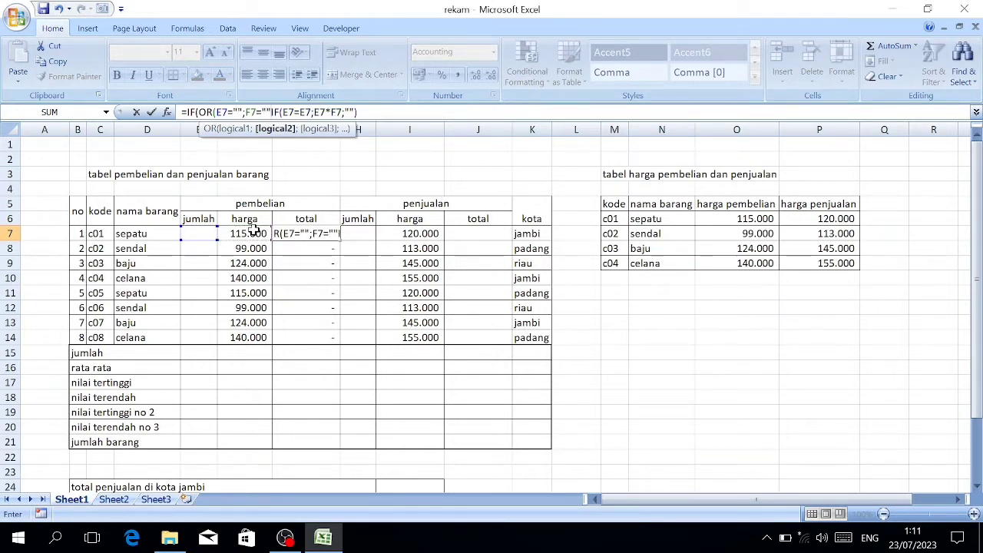
{"action": "type", "text": ")"}
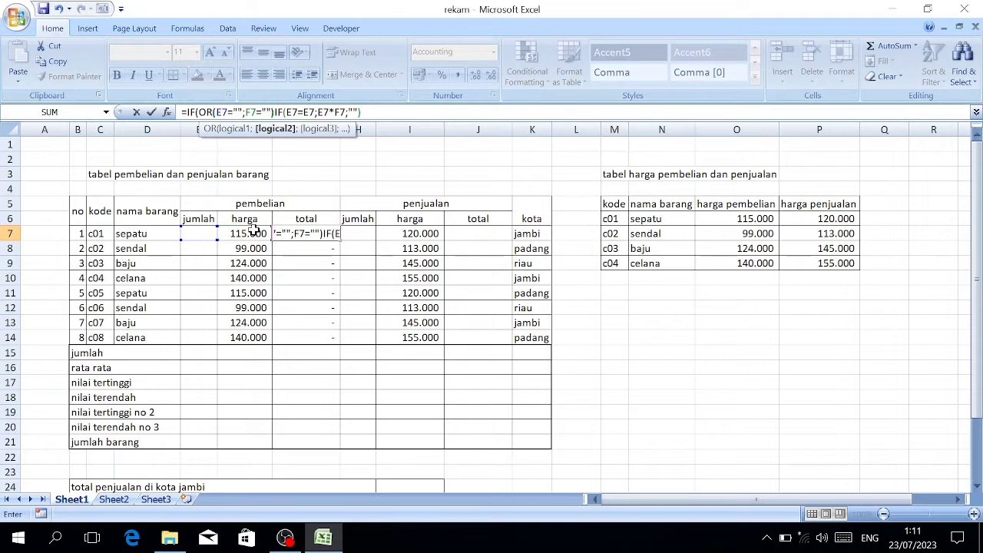
Return "" when the OR test is true and complete G7 as =IF(OR(E7="";F7="");"";IF(E7=E7;E7*F7;"")).
{"action": "type", "text": ";"}
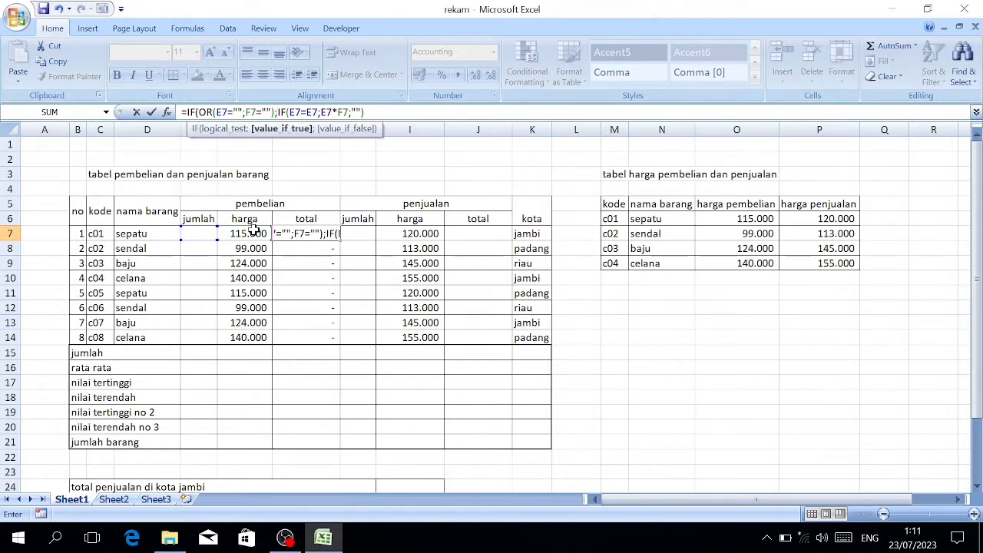
{"action": "type", "text": "\"\""}
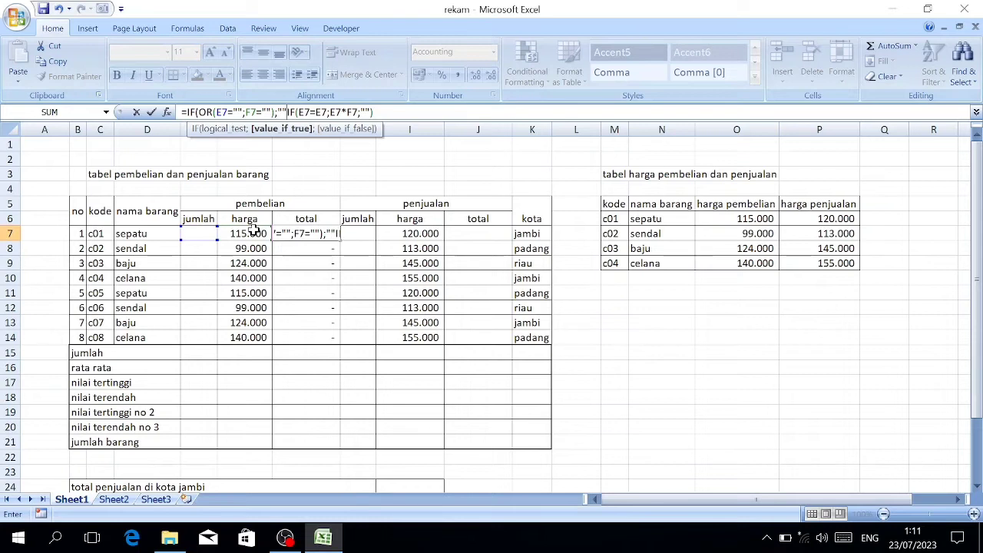
{"action": "type", "text": ";"}
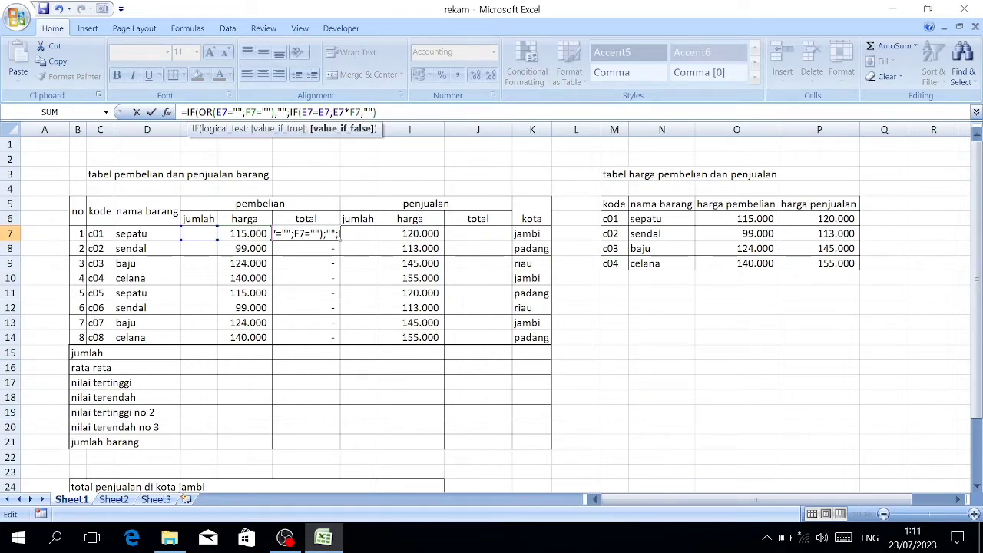
{"action": "key", "text": "End"}
{"action": "key", "text": "Return"}
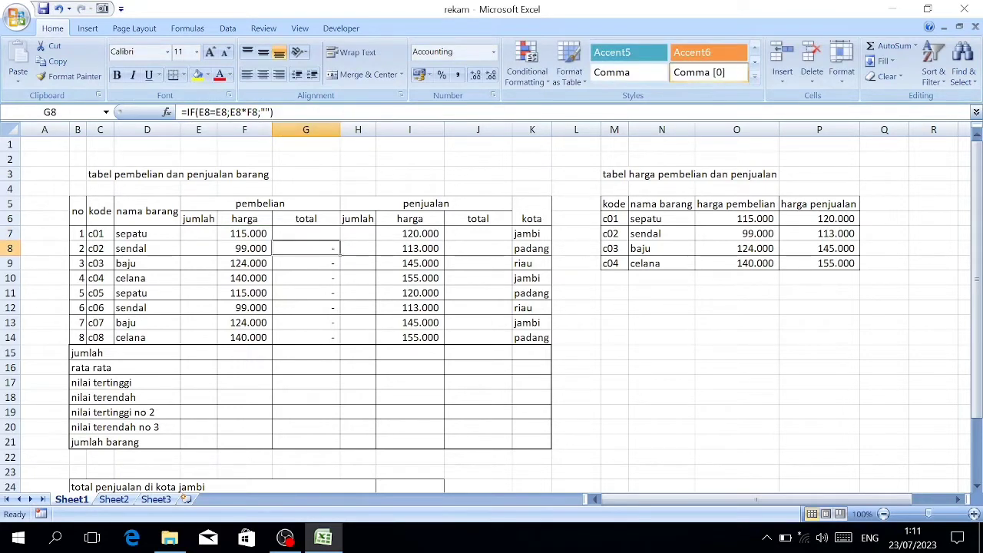
Fill the revised pembelian total formula from G7 down to G14 and check the copy in G10.
{"action": "left_click_drag", "start_coordinate": [334, 235], "coordinate": [326, 327]}
{"action": "key", "text": "ctrl+d"}
{"action": "left_click", "coordinate": [325, 278]}
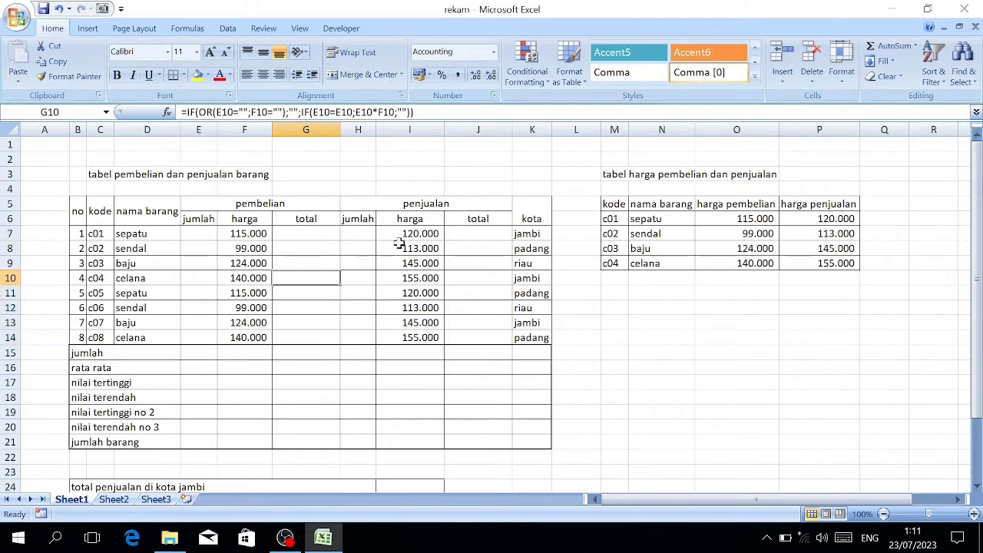
Start an IF formula in the penjualan total cell J7 with the logical test H7=H7.
{"action": "left_click", "coordinate": [470, 232]}
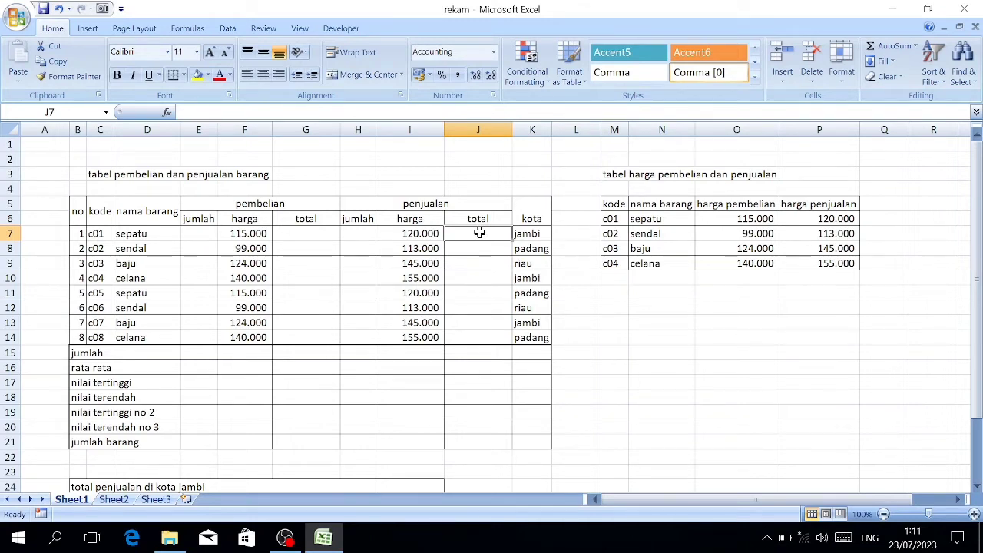
{"action": "type", "text": "=if"}
{"action": "key", "text": "Tab"}
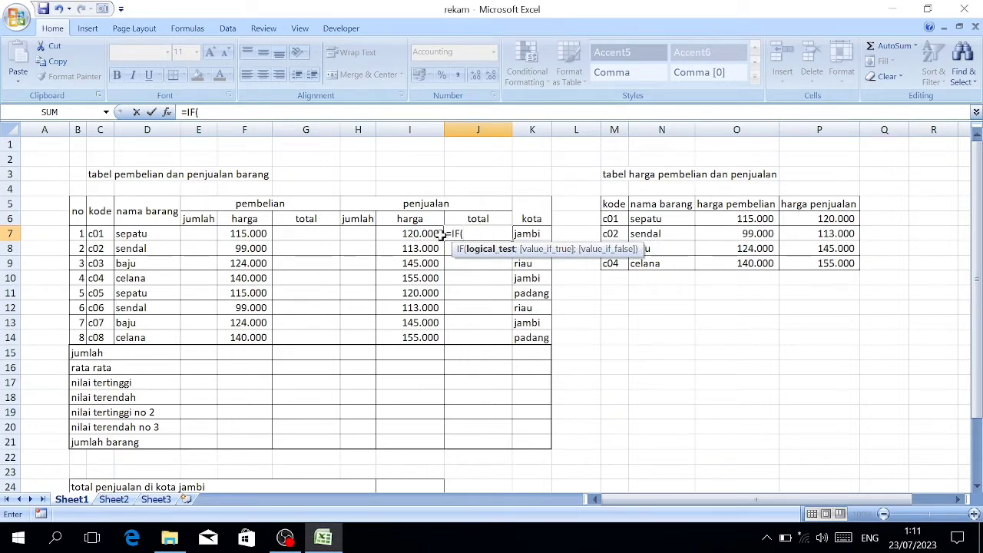
{"action": "left_click", "coordinate": [358, 235]}
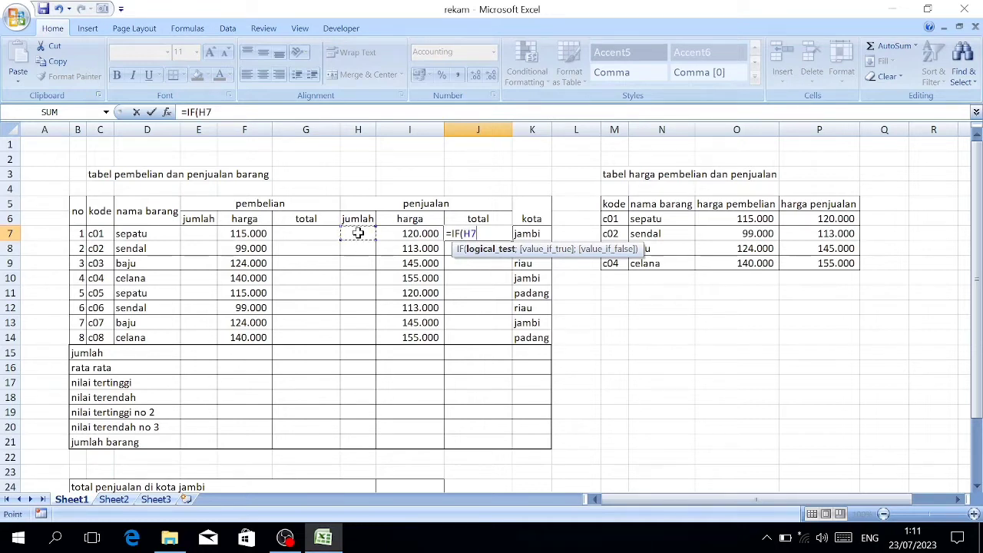
{"action": "type", "text": "="}
{"action": "left_click", "coordinate": [364, 234]}
{"action": "type", "text": ";"}
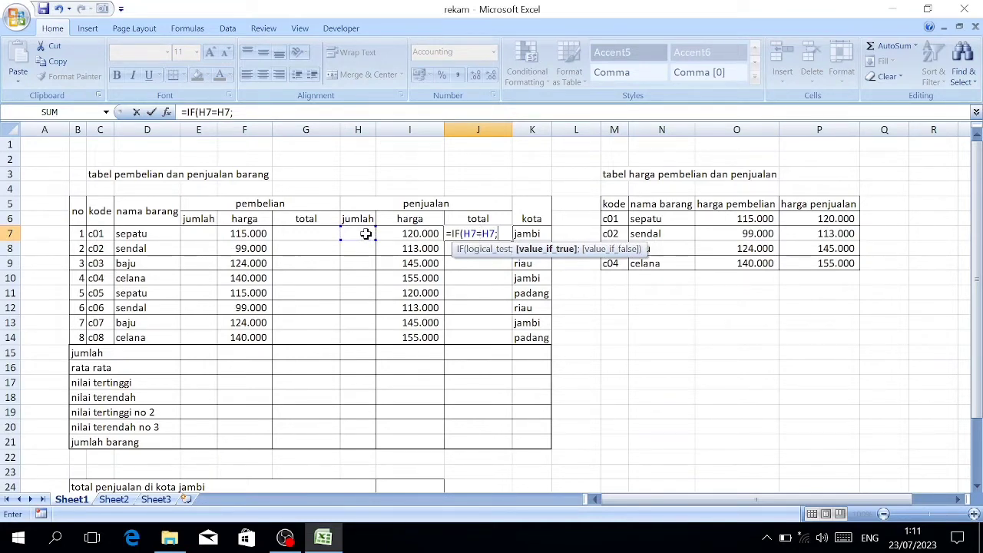
Complete the J7 formula with H7*I7 as the true value and "" as the false value: =IF(H7=H7;H7*I7;"").
{"action": "left_click", "coordinate": [354, 234]}
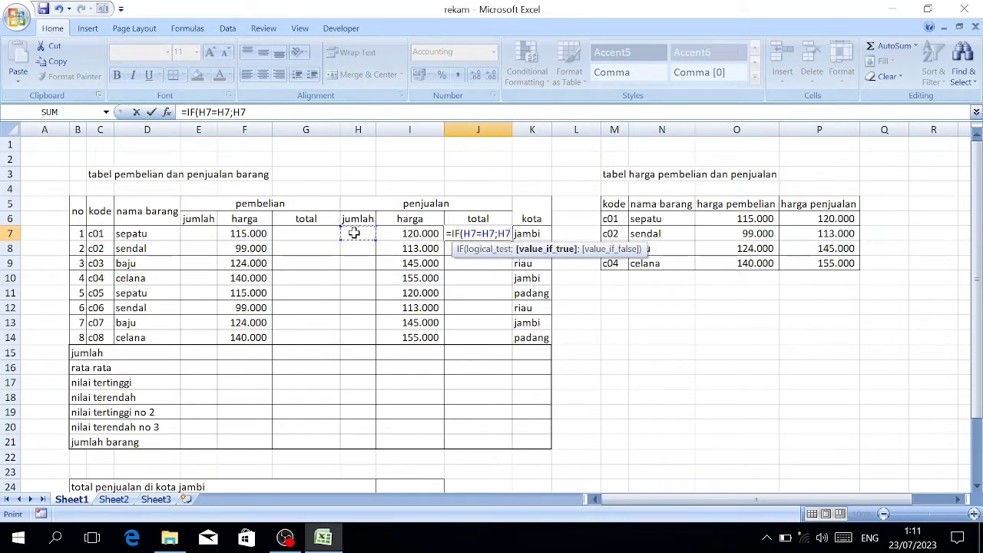
{"action": "type", "text": "*"}
{"action": "left_click", "coordinate": [399, 235]}
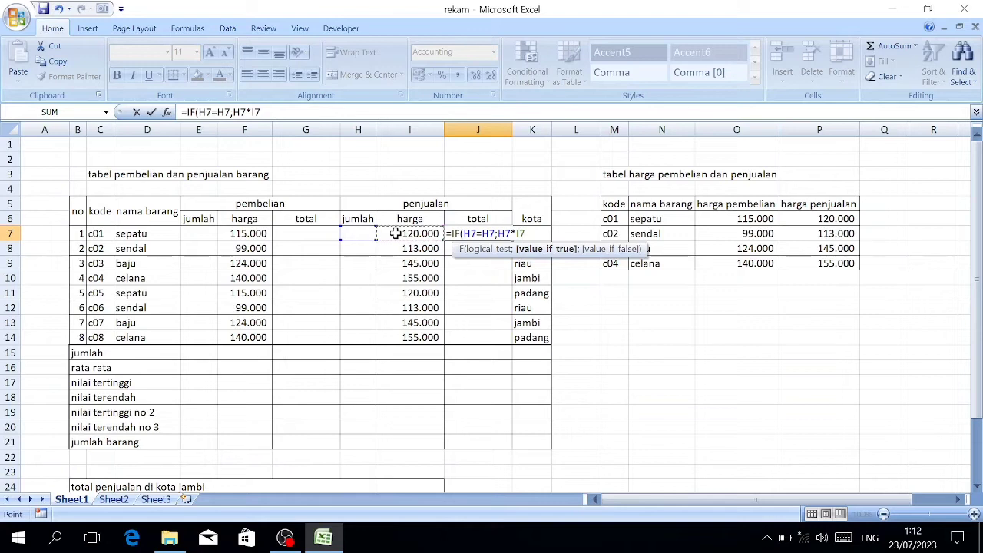
{"action": "type", "text": ";"}
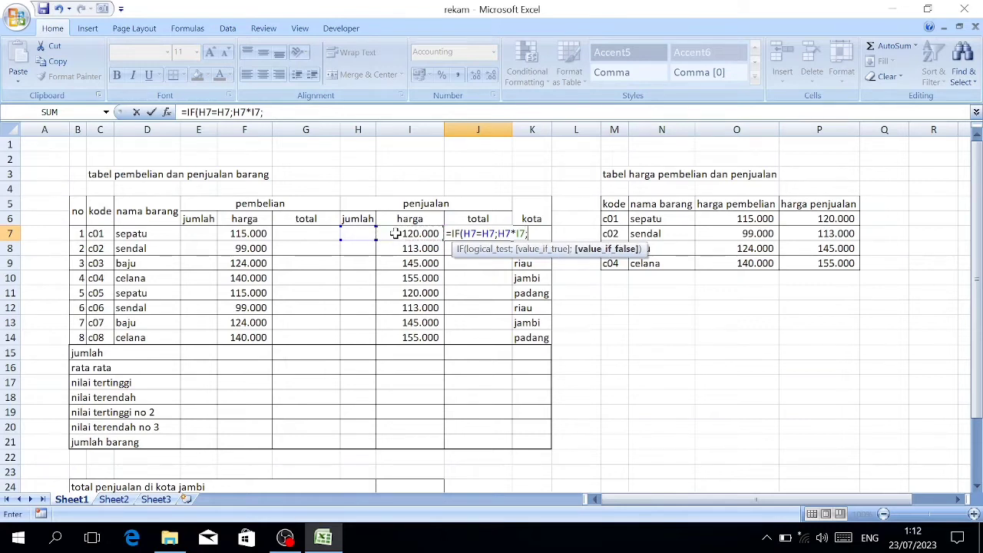
{"action": "type", "text": "\"\")"}
{"action": "key", "text": "Return"}
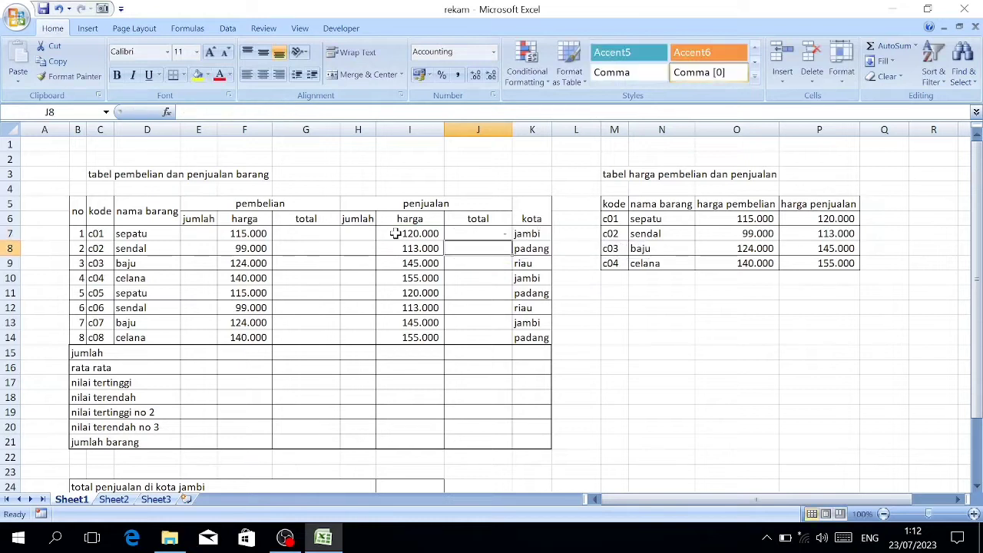
Fill the penjualan total formula from J7 down to J14.
{"action": "left_click", "coordinate": [472, 220]}
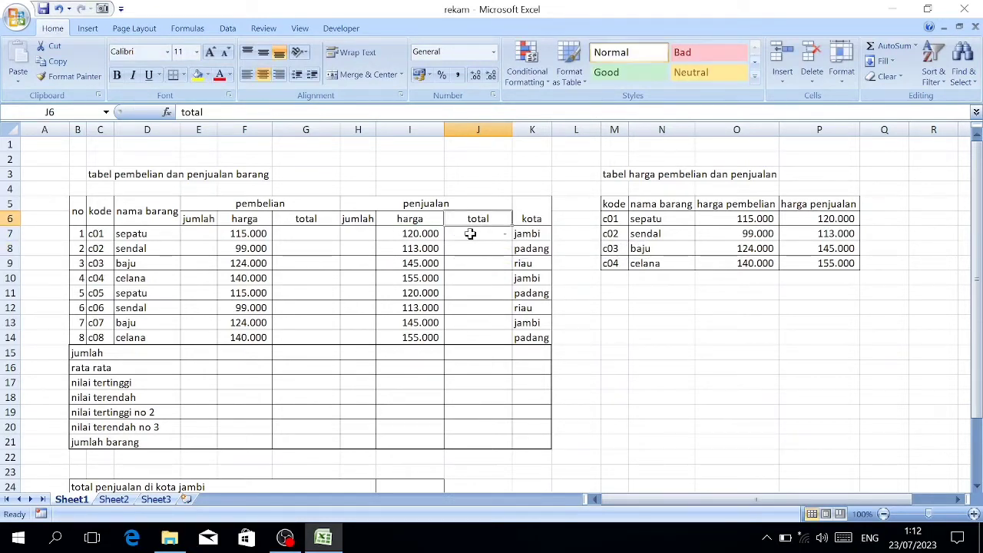
{"action": "left_click_drag", "start_coordinate": [468, 234], "coordinate": [463, 331]}
{"action": "key", "text": "ctrl+d"}
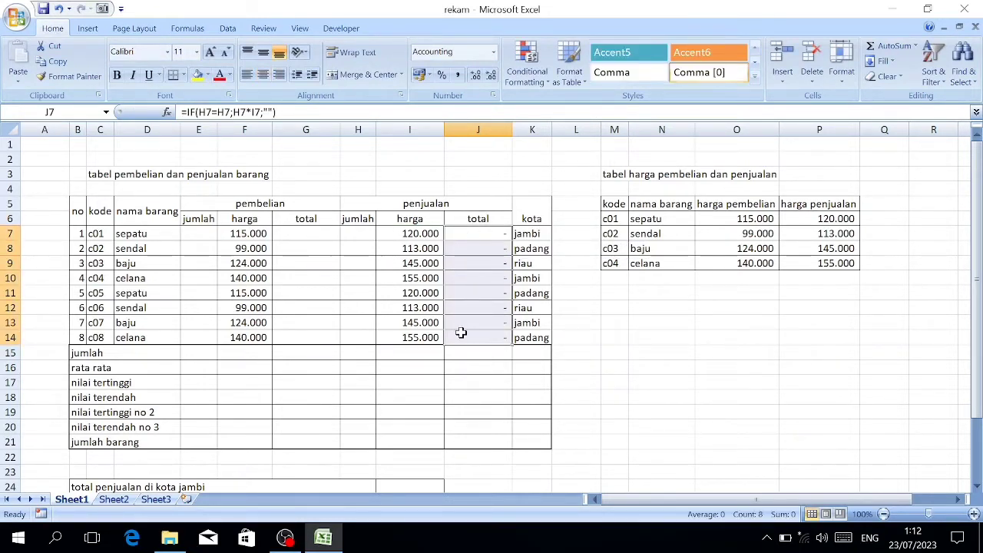
Insert an outer IF function in the J7 formula, directly before the existing IF.
{"action": "left_click", "coordinate": [466, 233]}
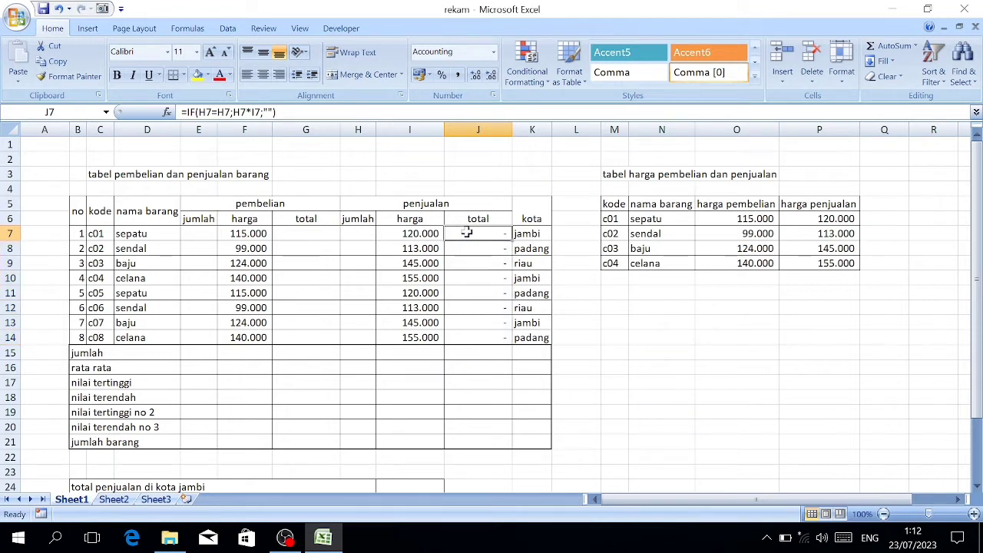
{"action": "key", "text": "F2"}
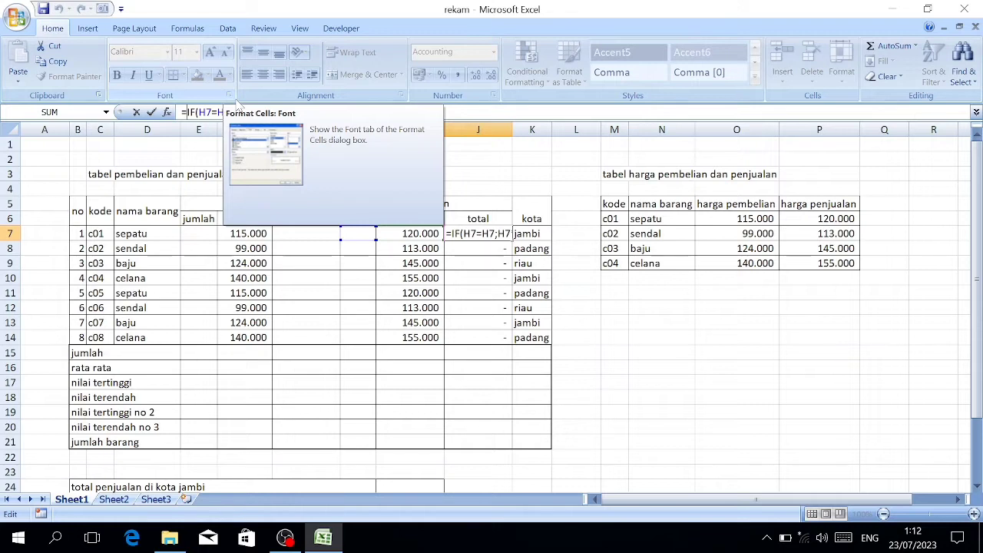
{"action": "type", "text": "if"}
{"action": "key", "text": "Tab"}
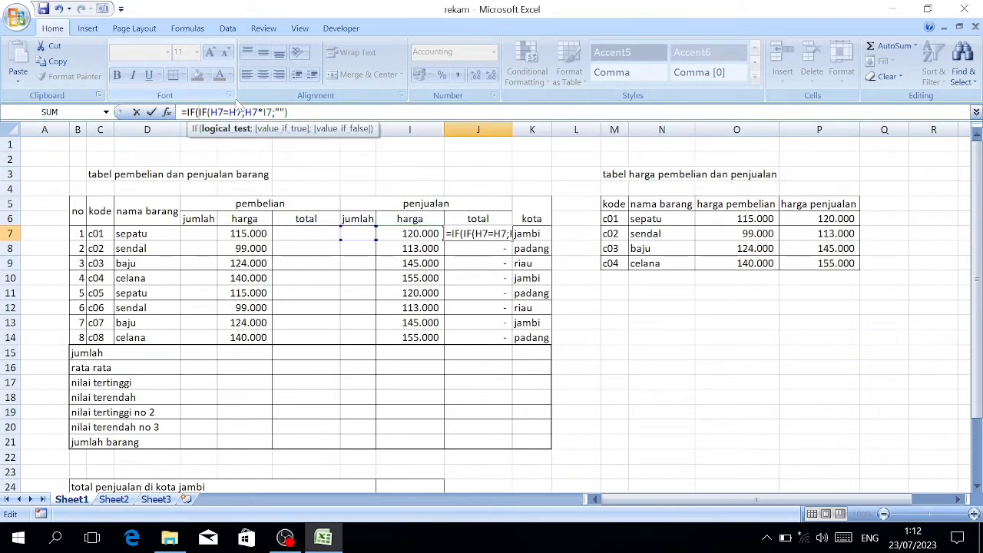
{"action": "type", "text": "o"}
{"action": "key", "text": "Tab"}
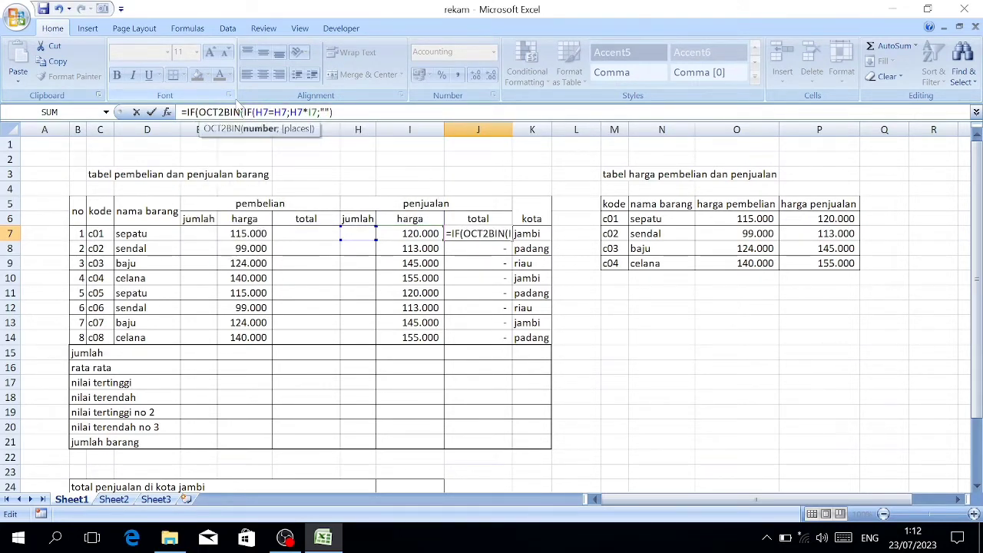
{"action": "key", "text": "BackSpace"}
{"action": "key", "text": "BackSpace"}
{"action": "key", "text": "BackSpace"}
{"action": "key", "text": "BackSpace"}
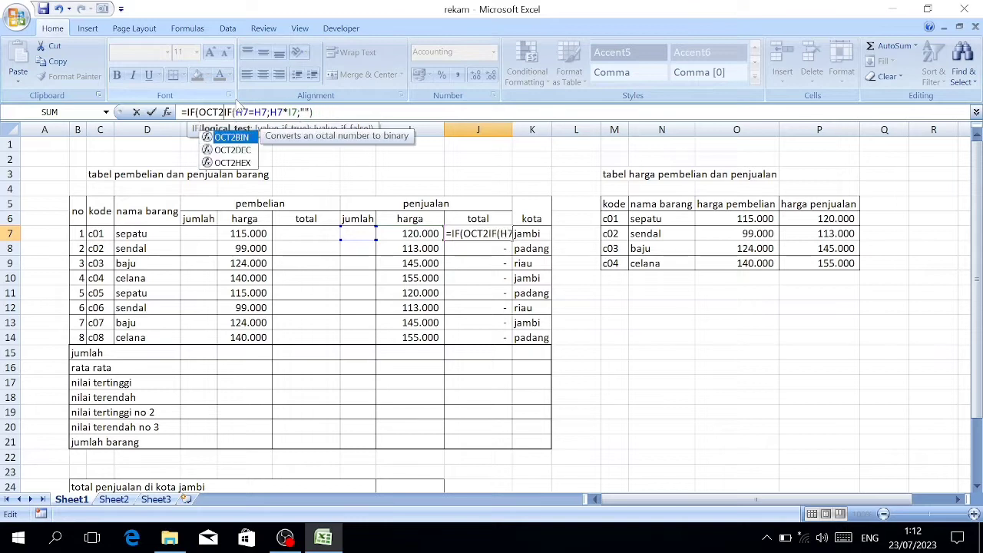
{"action": "key", "text": "BackSpace"}
{"action": "key", "text": "BackSpace"}
{"action": "key", "text": "BackSpace"}
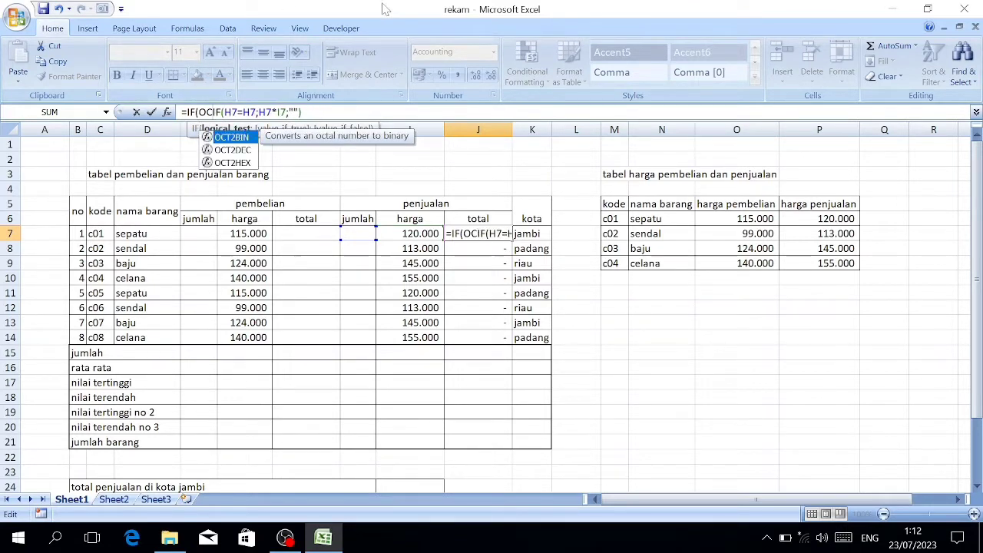
{"action": "key", "text": "BackSpace"}
Add OR(H7="";I7="") as the logical test of the outer IF in the J7 formula.
{"action": "type", "text": "or"}
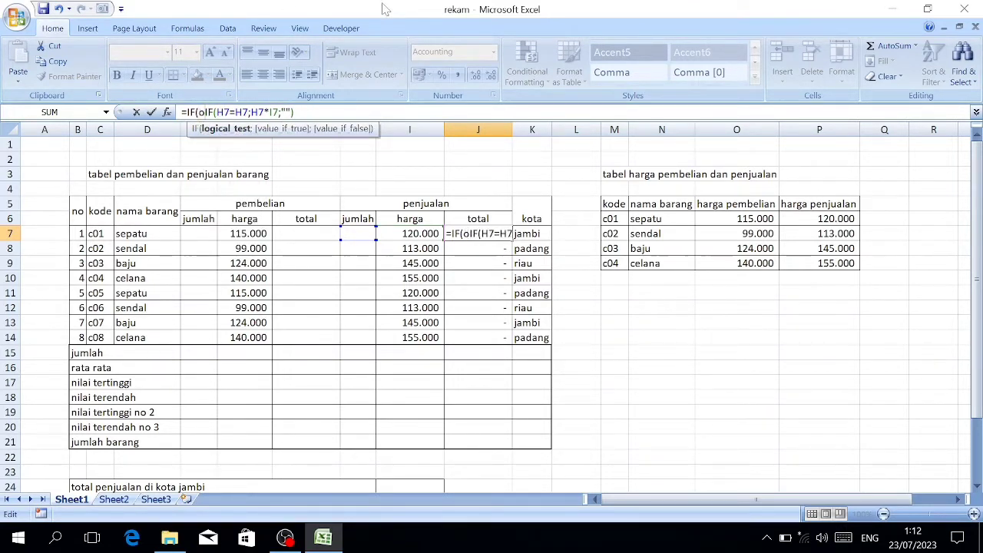
{"action": "key", "text": "Tab"}
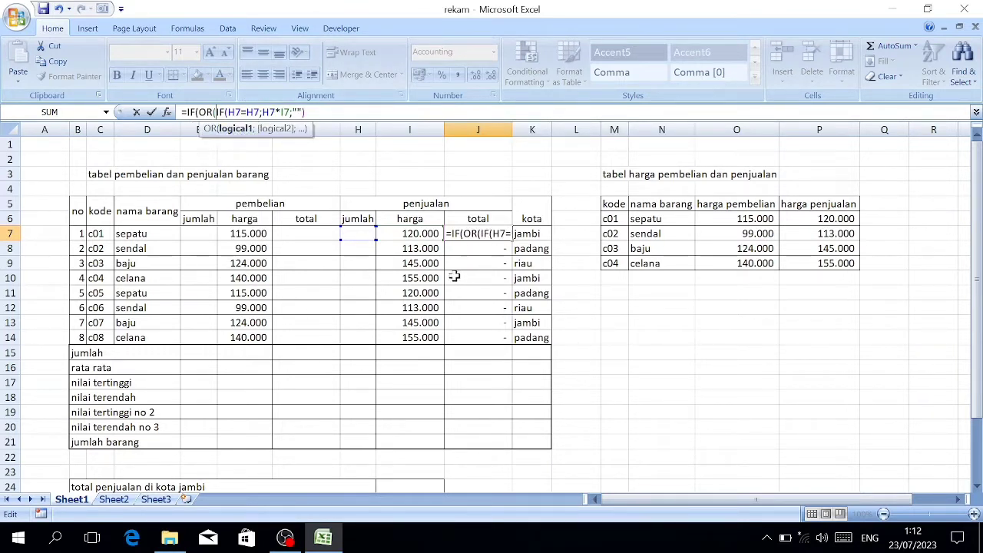
{"action": "left_click", "coordinate": [352, 235]}
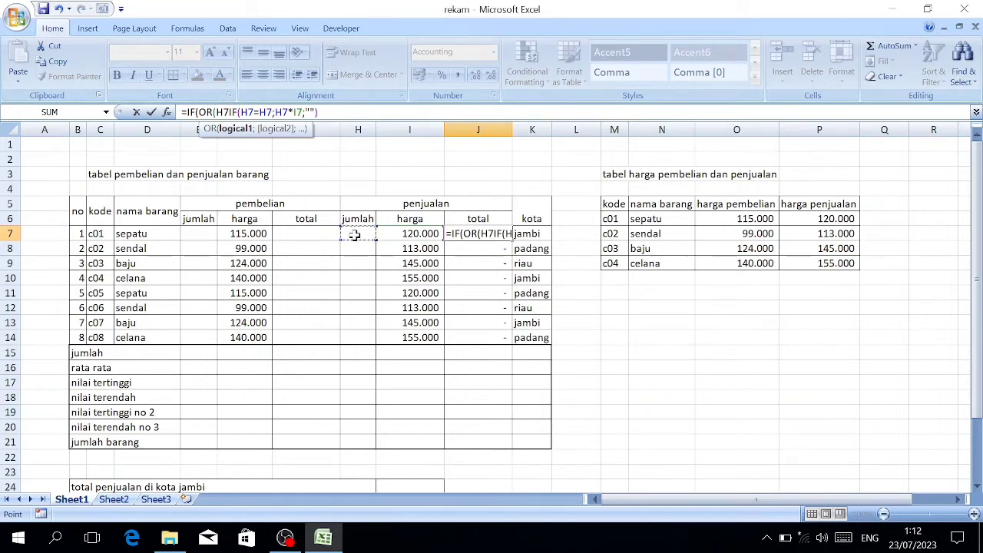
{"action": "type", "text": "="}
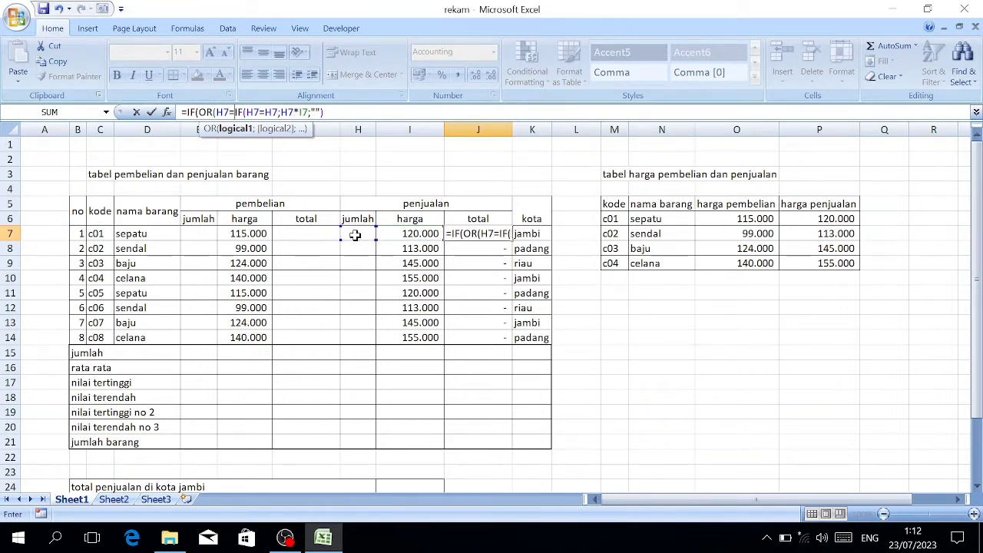
{"action": "type", "text": "\"\""}
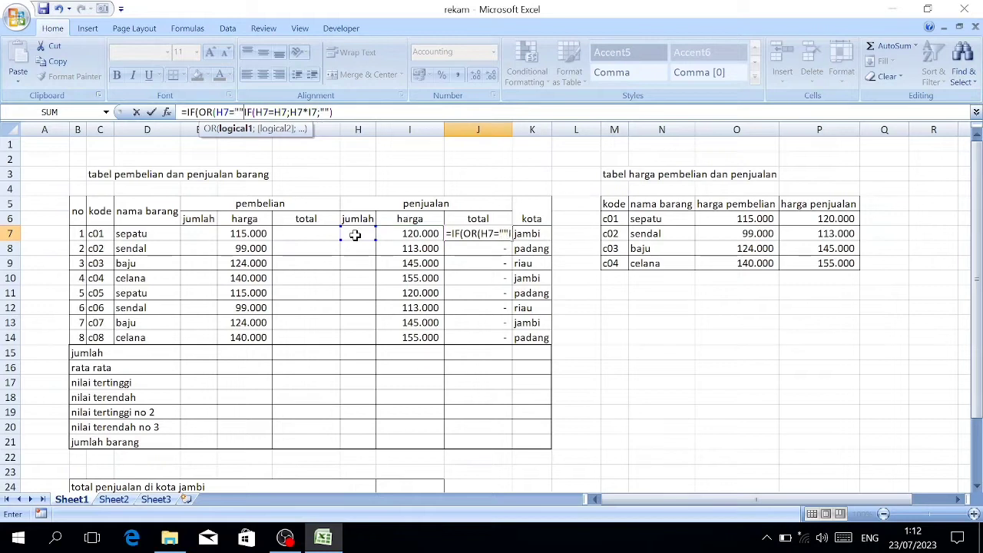
{"action": "type", "text": ";"}
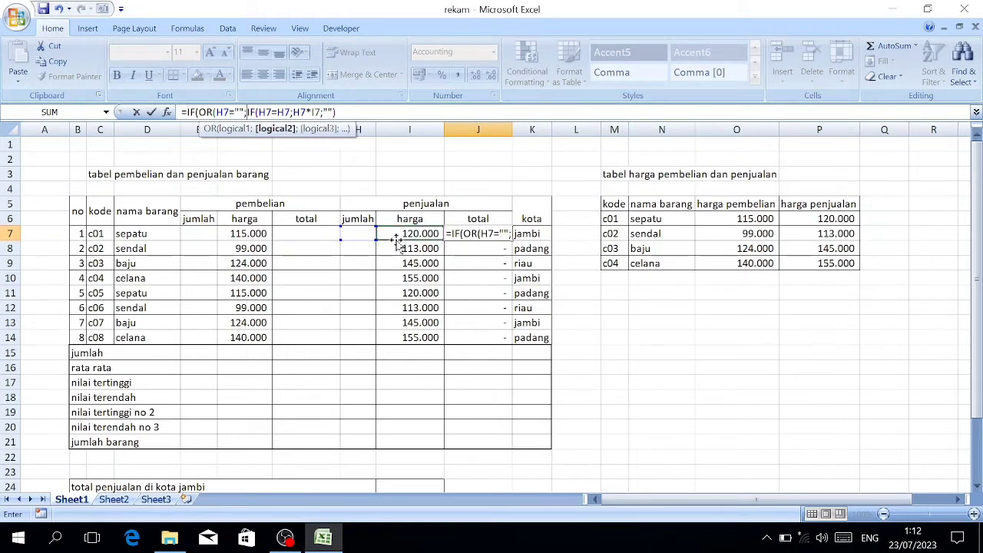
{"action": "left_click", "coordinate": [393, 232]}
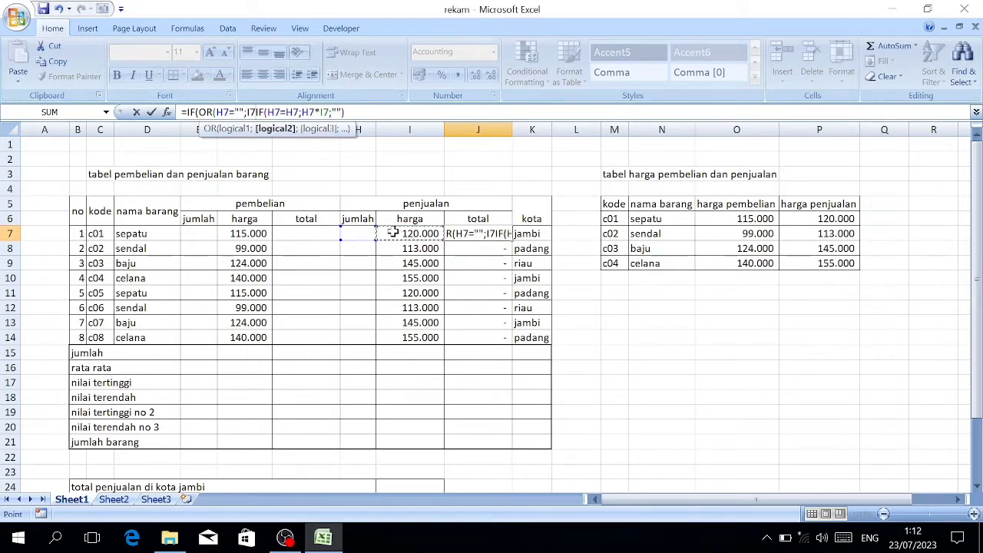
{"action": "type", "text": "="}
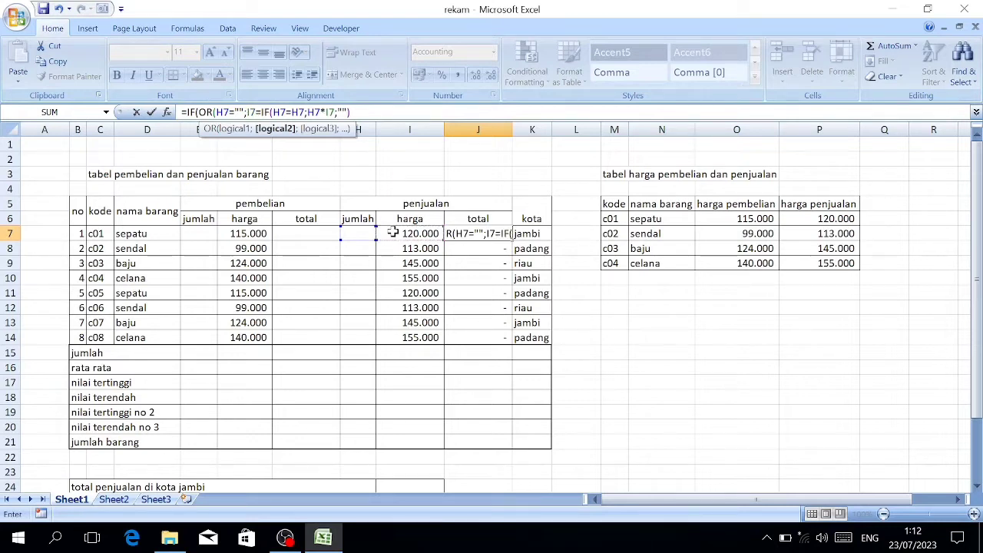
{"action": "type", "text": "\"\""}
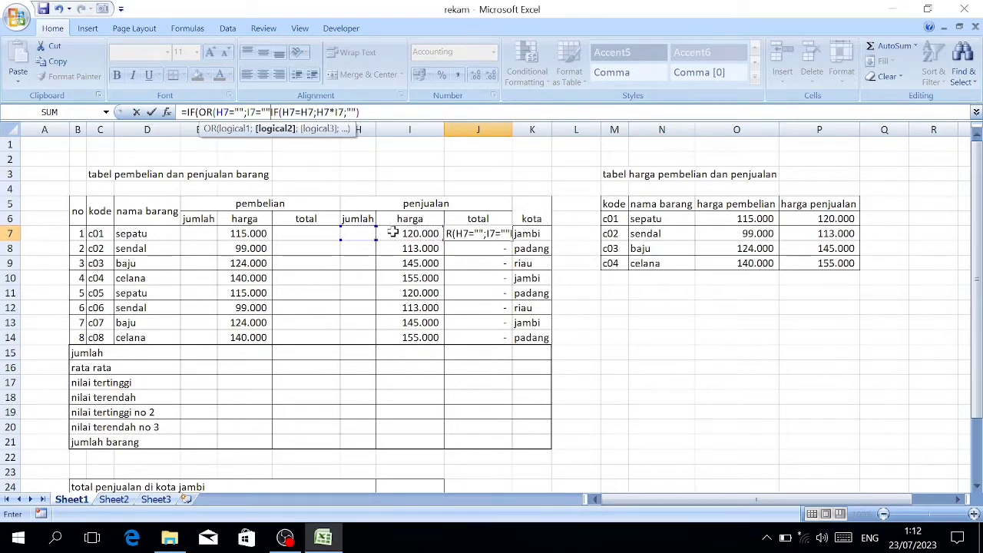
{"action": "type", "text": ")'"}
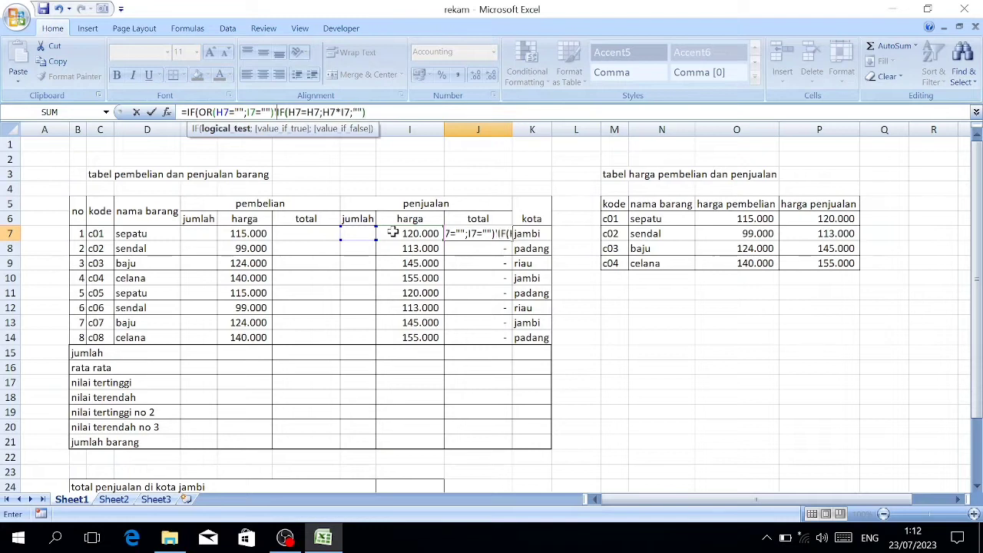
{"action": "key", "text": "BackSpace"}
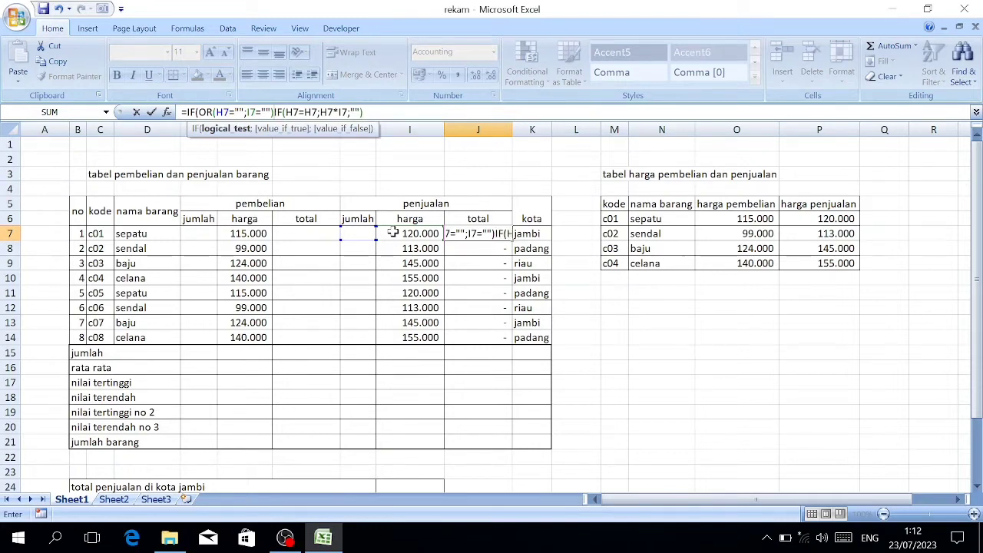
Complete the outer IF in J7 with "" as the true value and the existing IF as the false value: =IF(OR(H7="";I7="");"";IF(H7=H7;H7*I7;"")).
{"action": "type", "text": ";"}
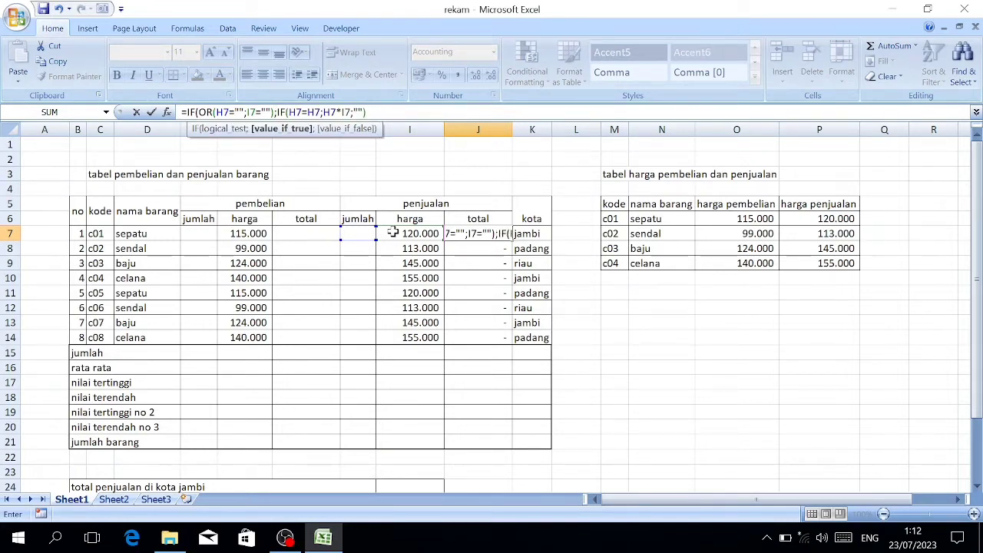
{"action": "type", "text": "\"\""}
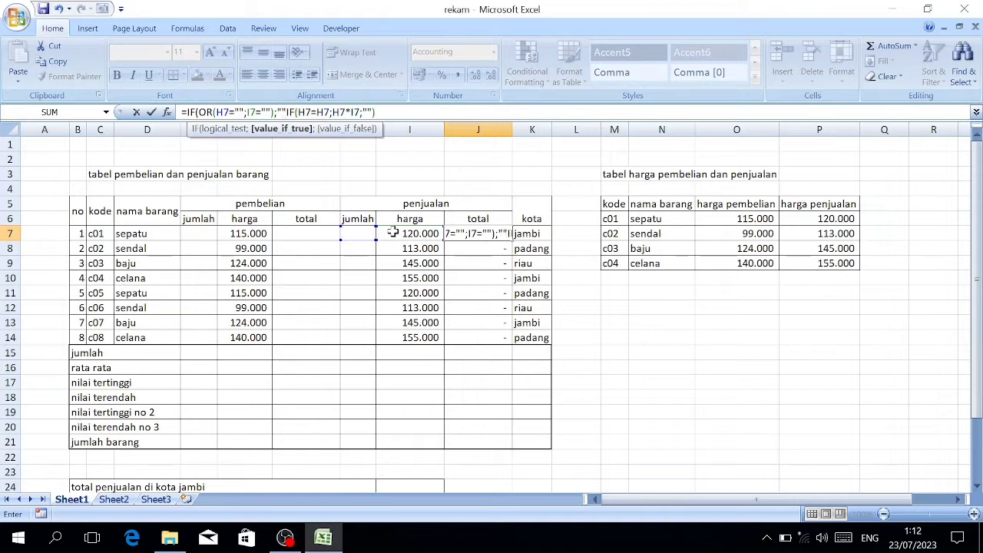
{"action": "type", "text": ";"}
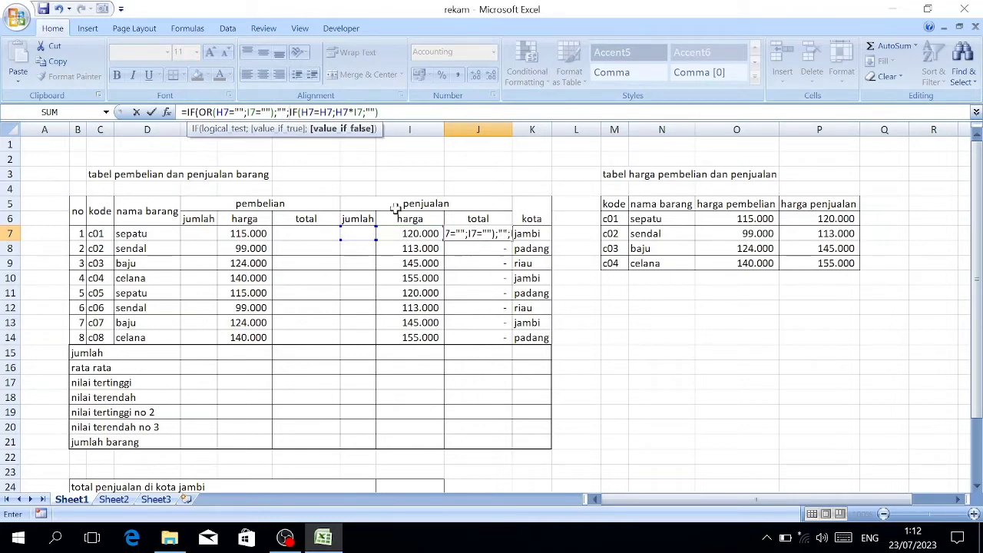
{"action": "key", "text": "F2"}
{"action": "key", "text": "End"}
{"action": "type", "text": ")"}
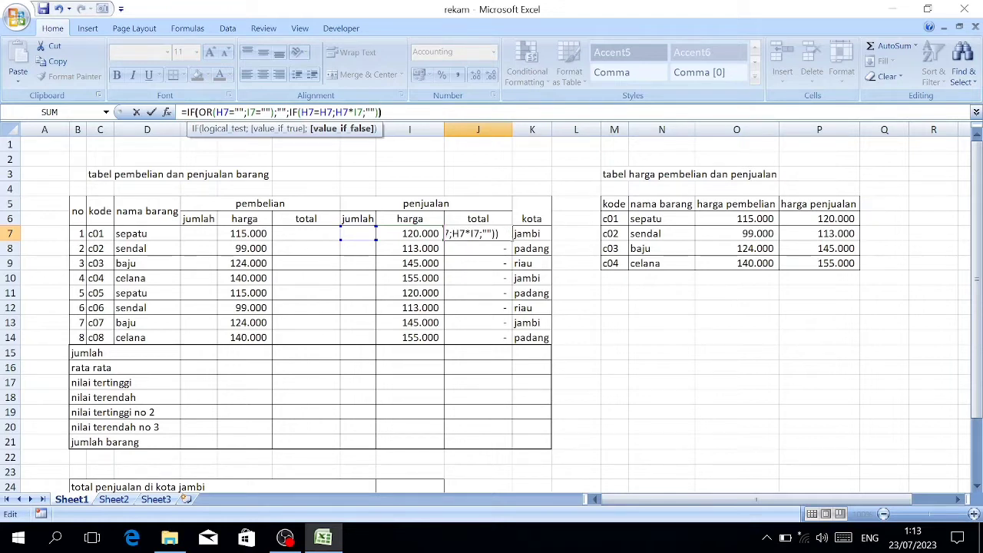
{"action": "key", "text": "ctrl+Return"}
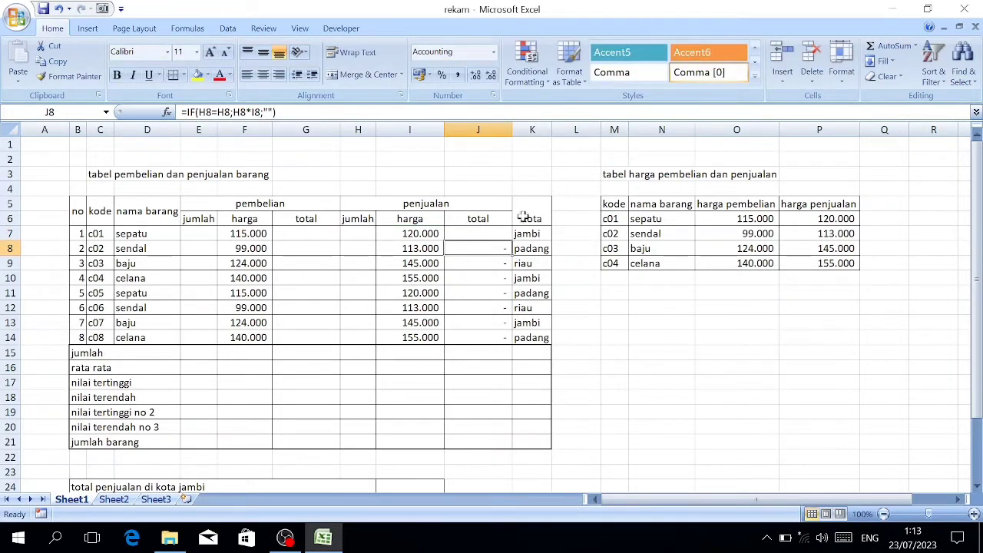
Fill the revised penjualan total formula from J7 down to J14 and check the copied formulas.
{"action": "left_click_drag", "start_coordinate": [489, 231], "coordinate": [478, 330]}
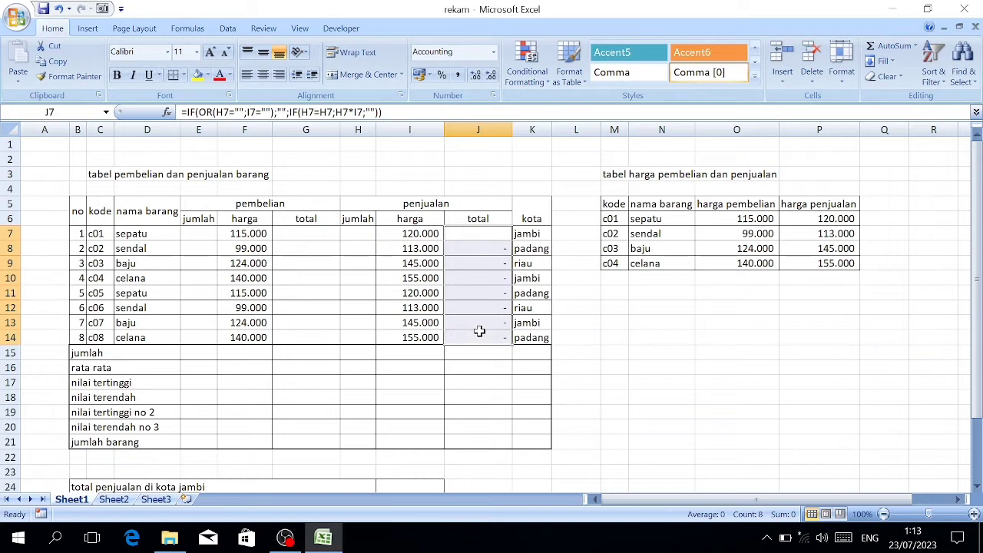
{"action": "key", "text": "ctrl+d"}
{"action": "left_click", "coordinate": [466, 234]}
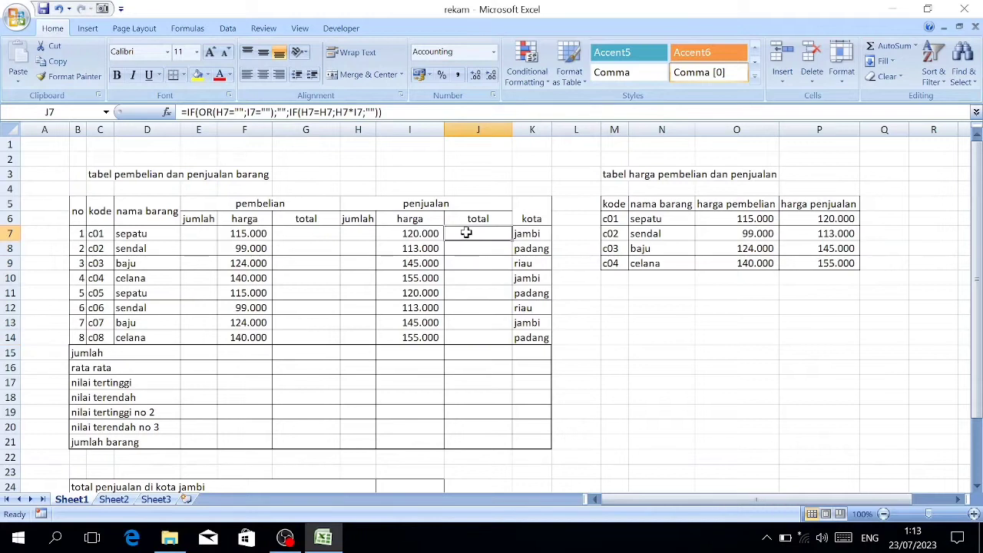
{"action": "left_click", "coordinate": [467, 250]}
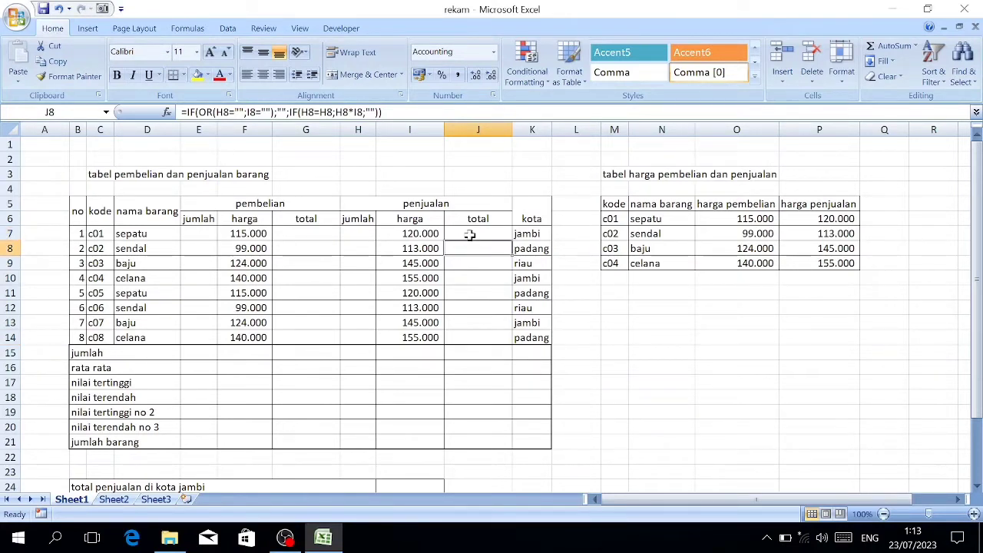
{"action": "left_click", "coordinate": [481, 321]}
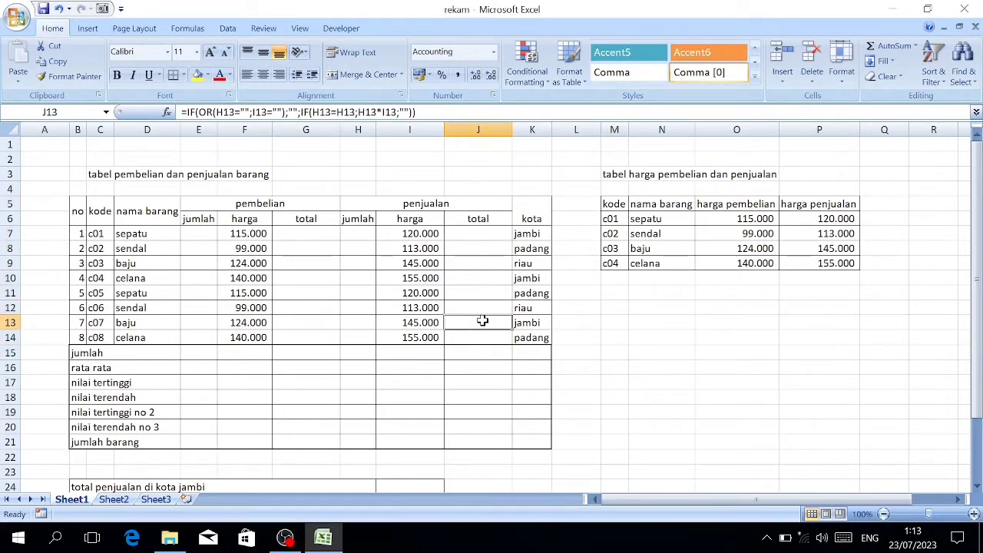
Enter the pembelian quantities 45, 67, 55 and 76 in cells E7 to E10.
{"action": "left_click", "coordinate": [189, 233]}
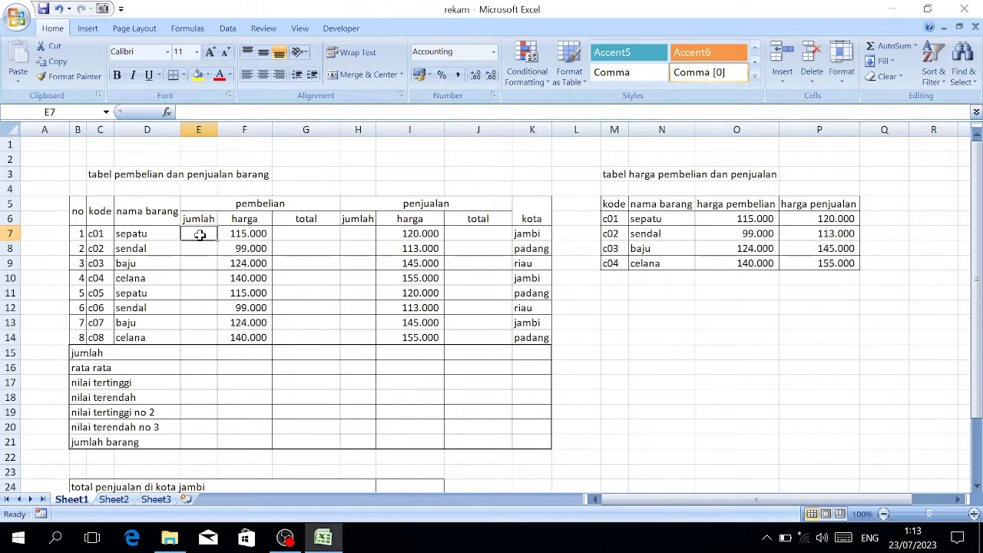
{"action": "type", "text": "45"}
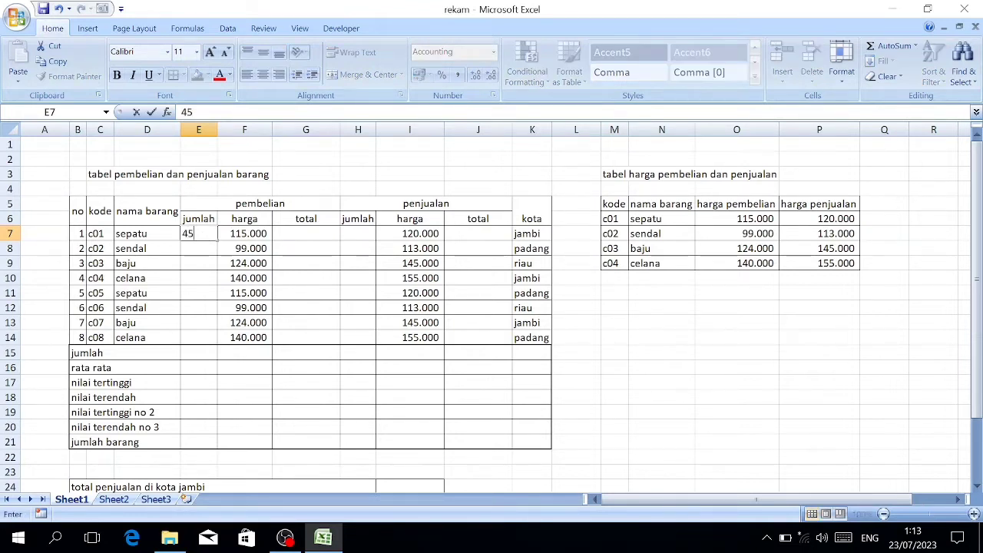
{"action": "key", "text": "Return"}
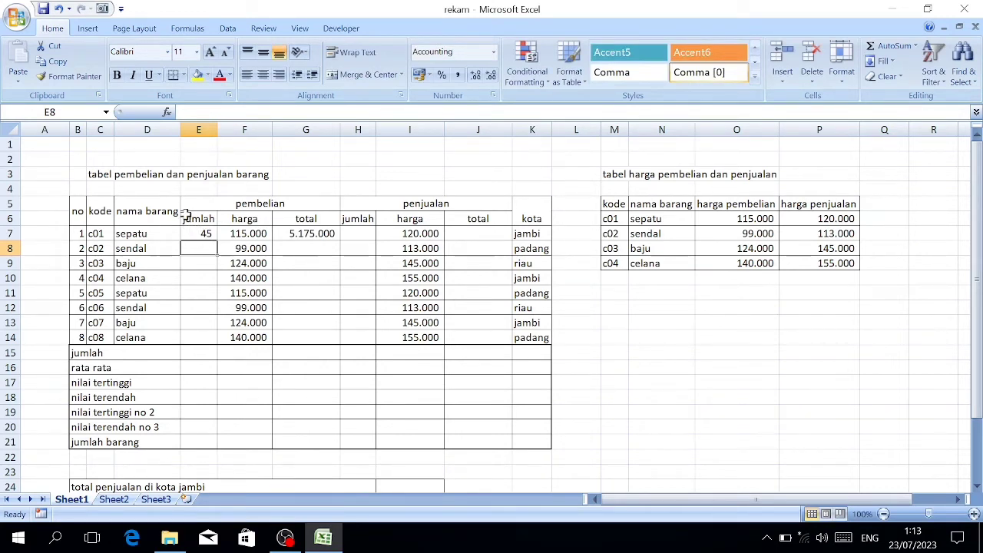
{"action": "type", "text": "67"}
{"action": "key", "text": "Return"}
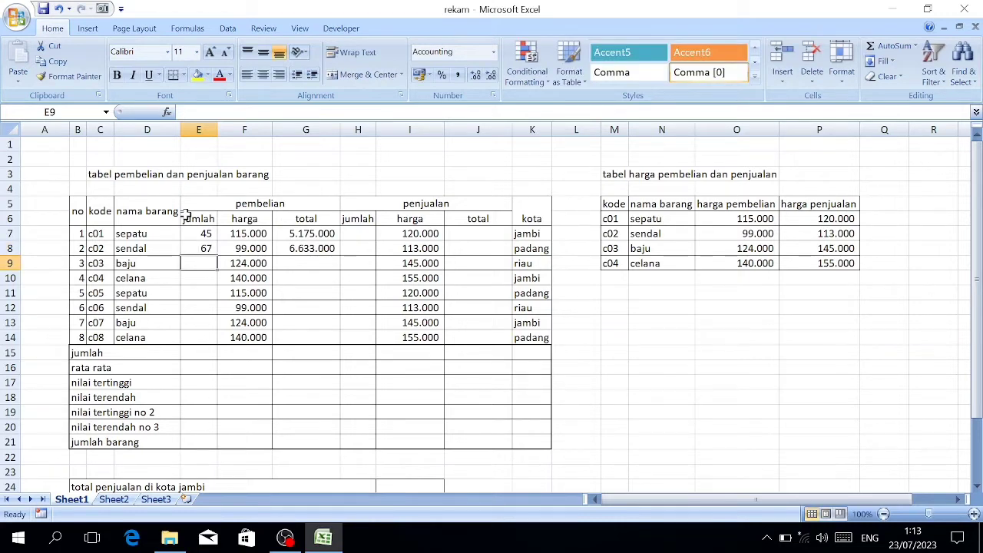
{"action": "type", "text": "55"}
{"action": "key", "text": "Return"}
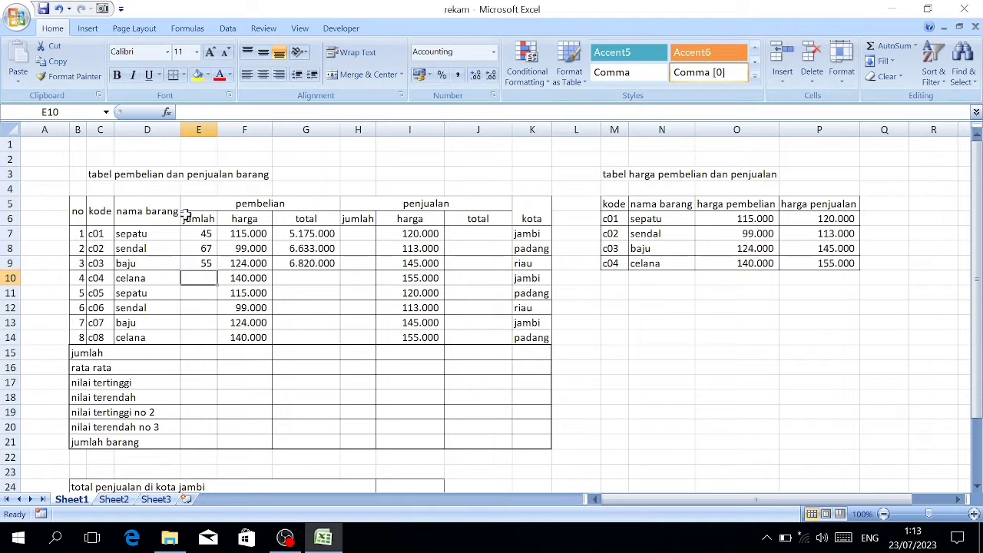
{"action": "type", "text": "76"}
{"action": "key", "text": "Return"}
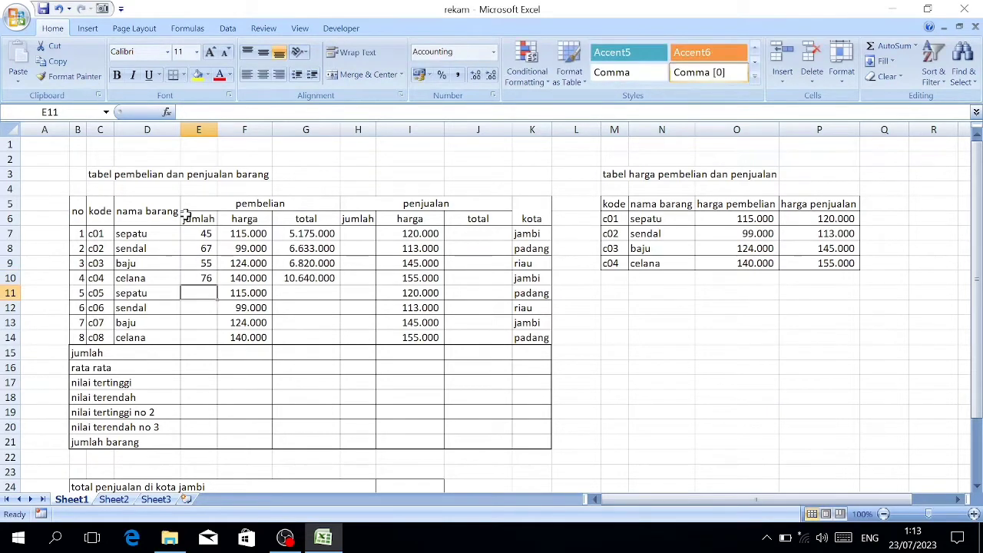
Enter the pembelian quantities 56, 78, 44 and 70 in cells E11 to E14.
{"action": "type", "text": "56"}
{"action": "key", "text": "Return"}
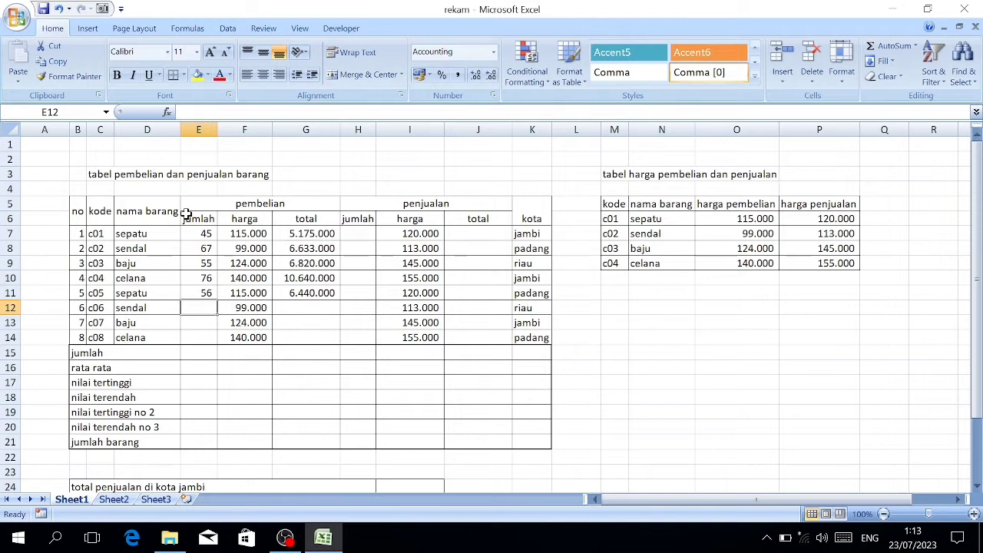
{"action": "type", "text": "78"}
{"action": "key", "text": "Return"}
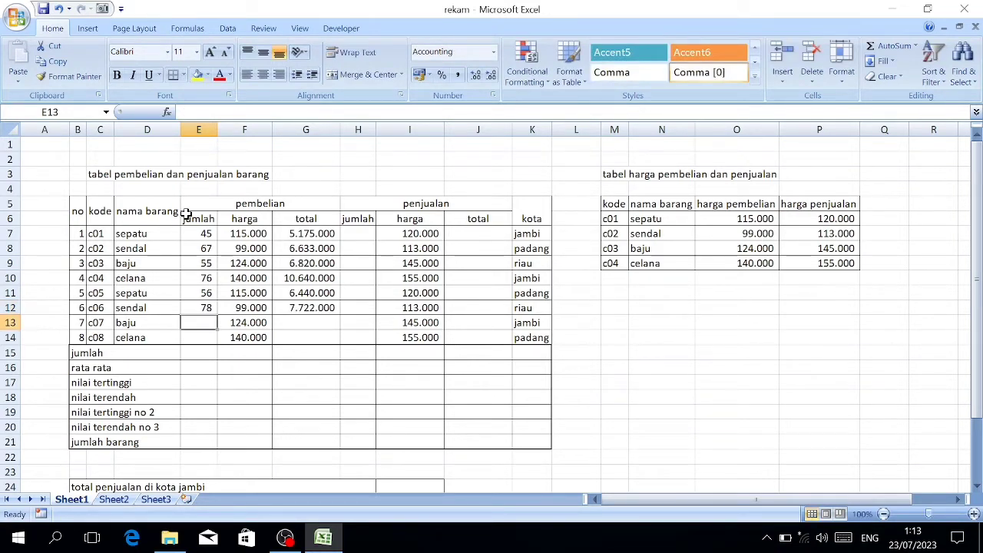
{"action": "type", "text": "44"}
{"action": "key", "text": "Return"}
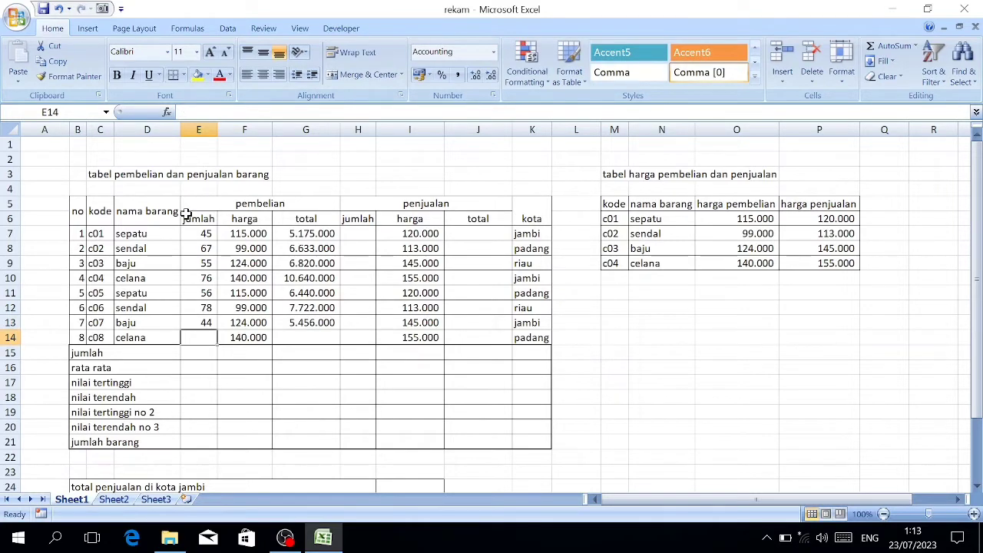
{"action": "type", "text": "70"}
{"action": "key", "text": "Return"}
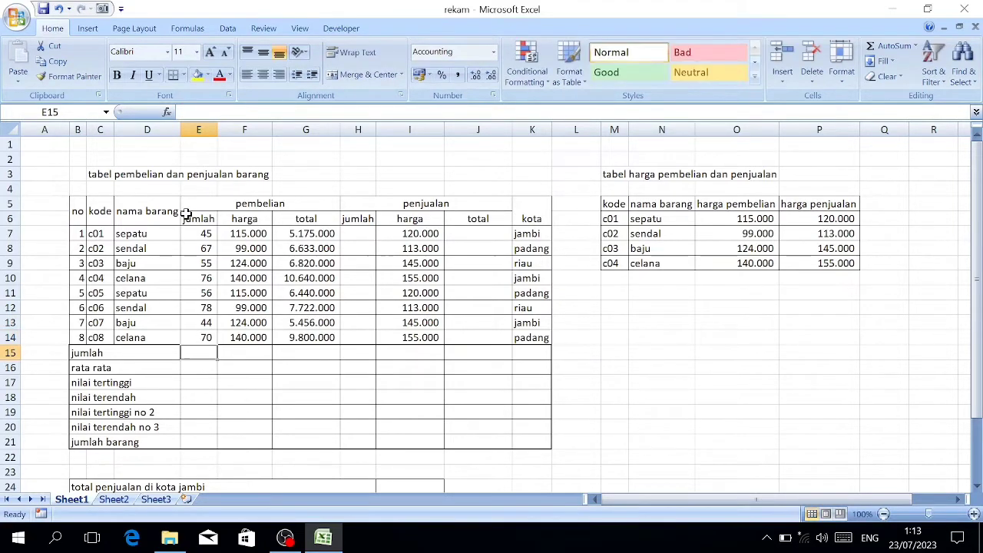
Enter the penjualan quantities 40, 60, 50 and 70 in cells H7 to H10.
{"action": "left_click", "coordinate": [362, 232]}
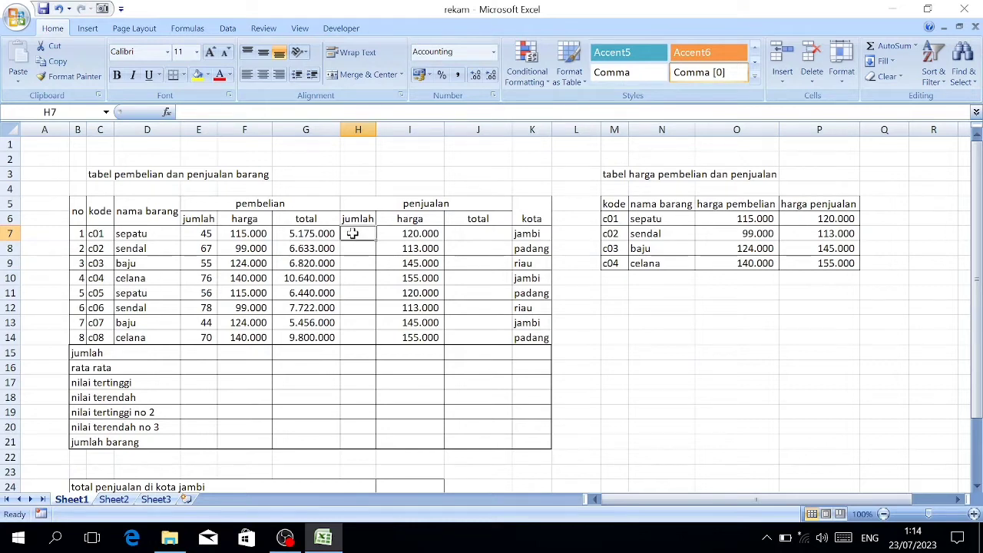
{"action": "type", "text": "40"}
{"action": "key", "text": "Return"}
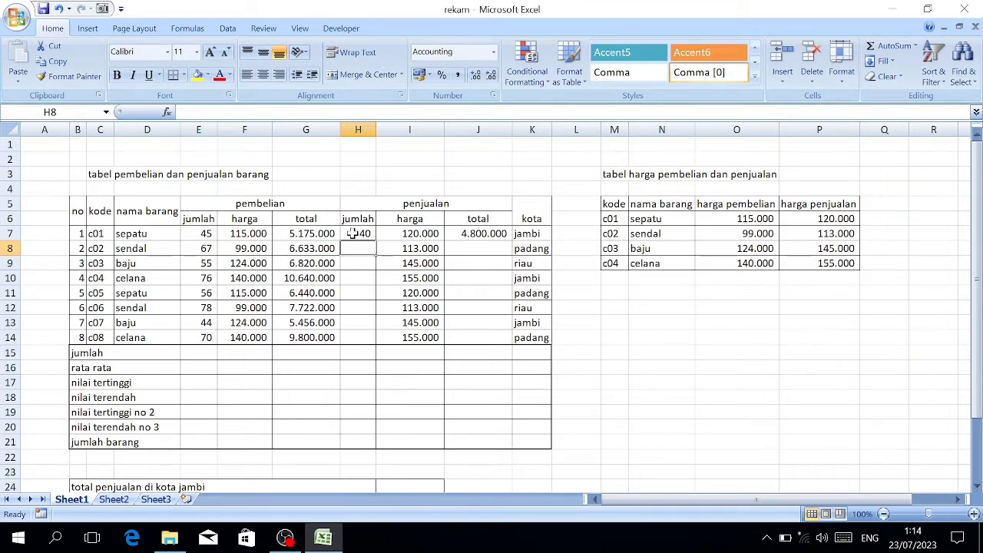
{"action": "type", "text": "60"}
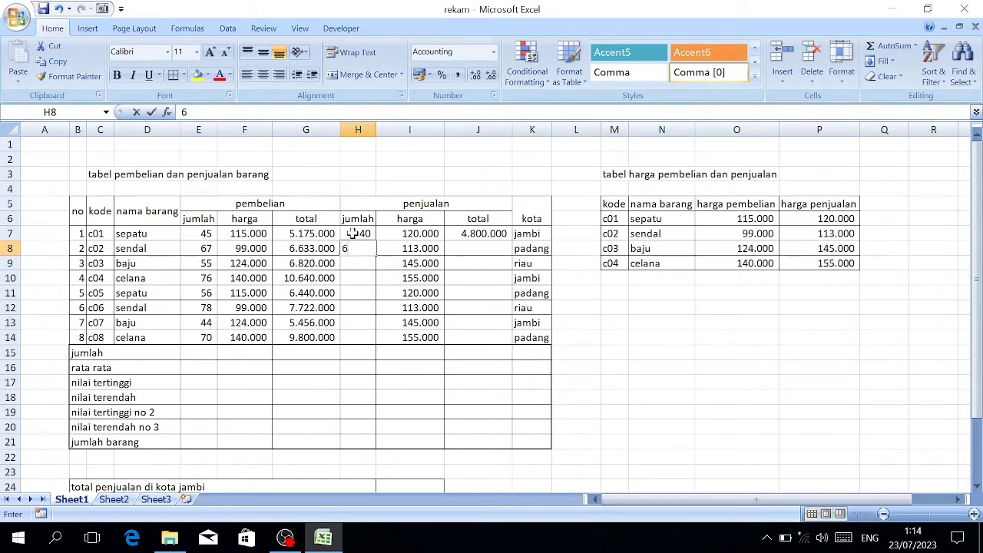
{"action": "key", "text": "Return"}
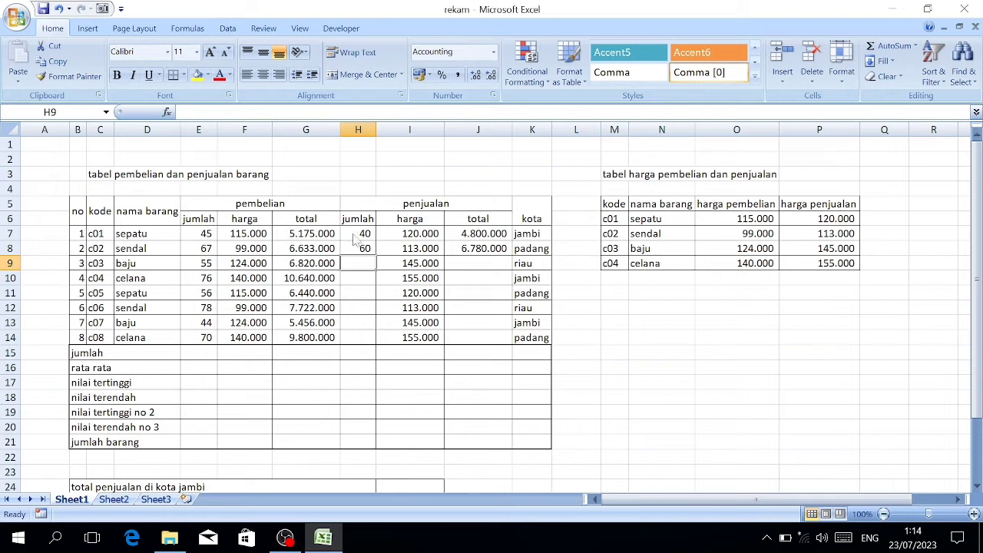
{"action": "type", "text": "50"}
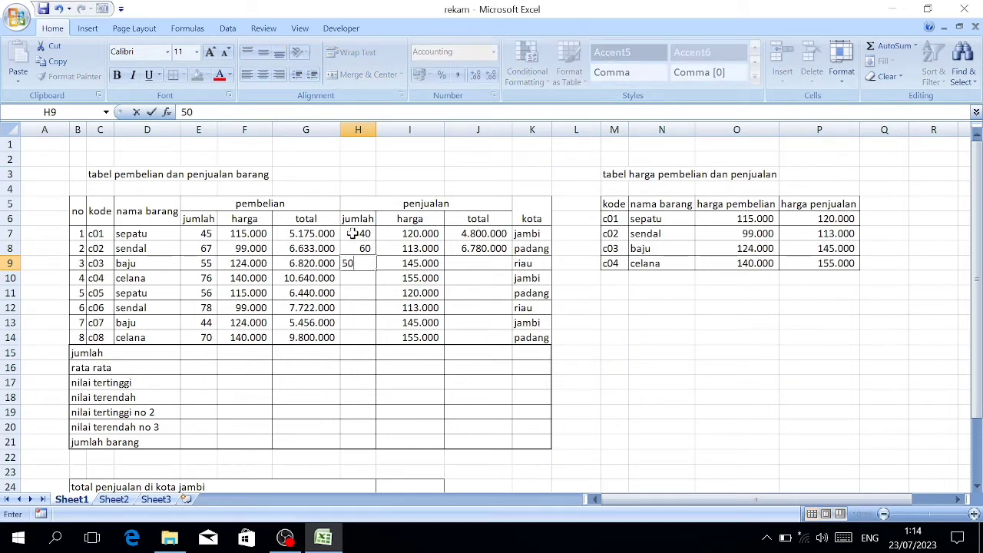
{"action": "key", "text": "Return"}
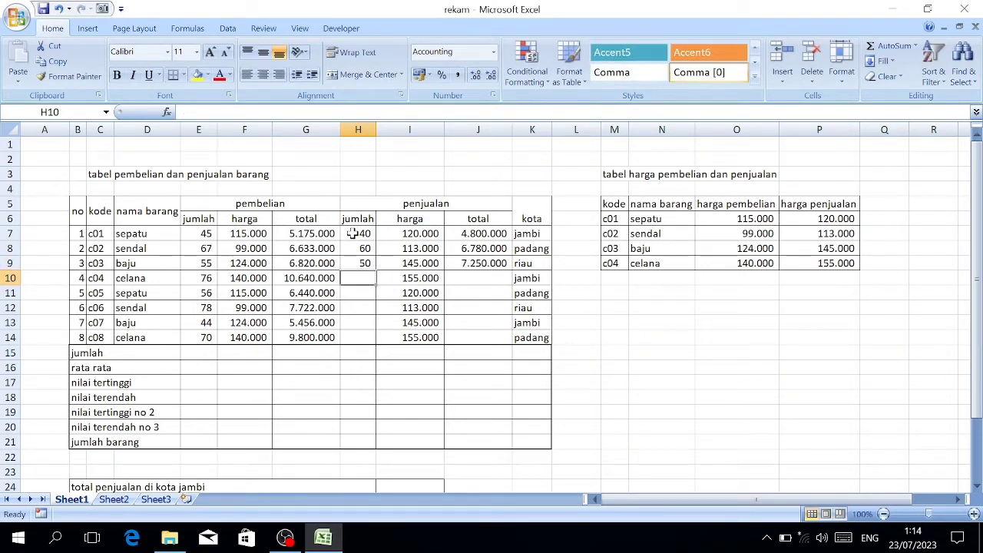
{"action": "type", "text": "70"}
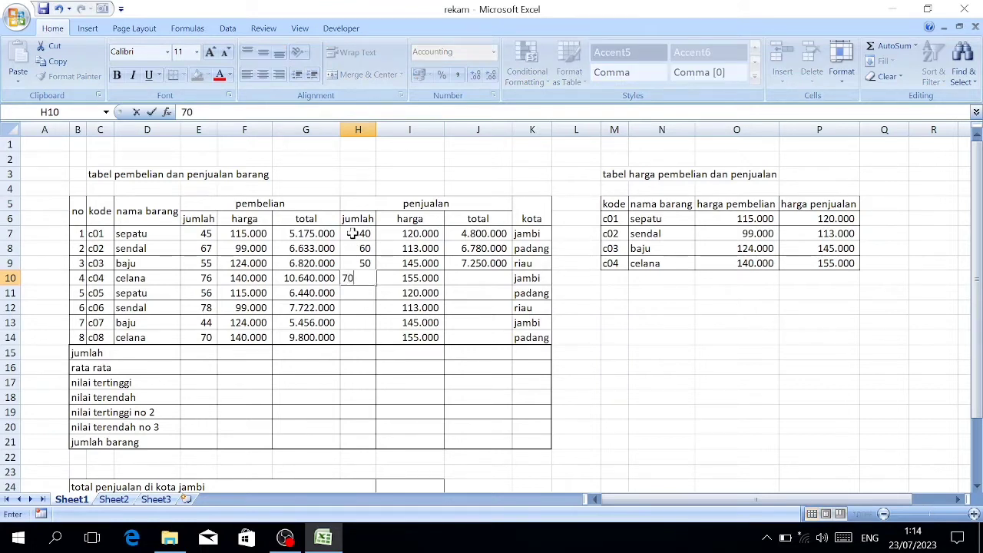
{"action": "key", "text": "Return"}
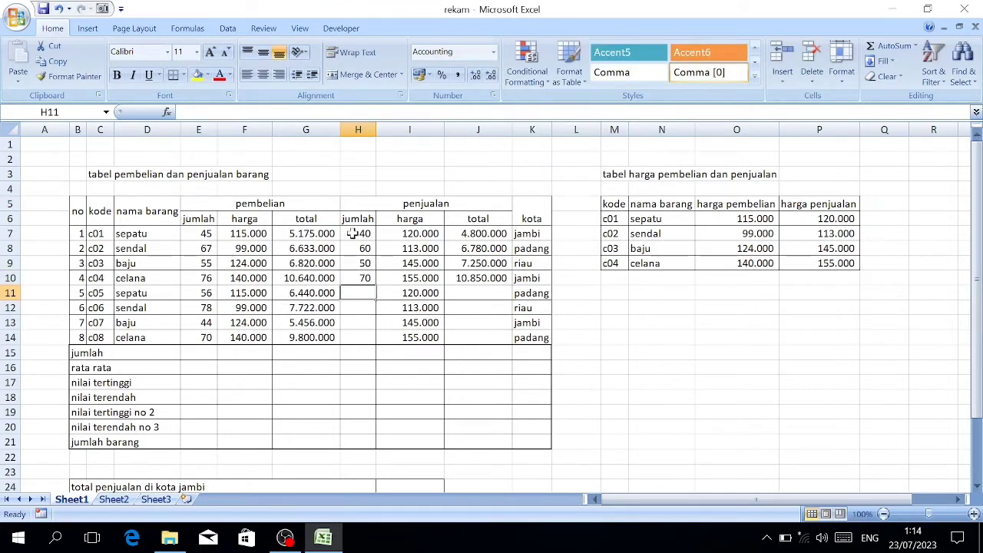
Enter the penjualan quantities 54, 69, 40 and 69 in cells H11 to H14.
{"action": "type", "text": "54"}
{"action": "key", "text": "Return"}
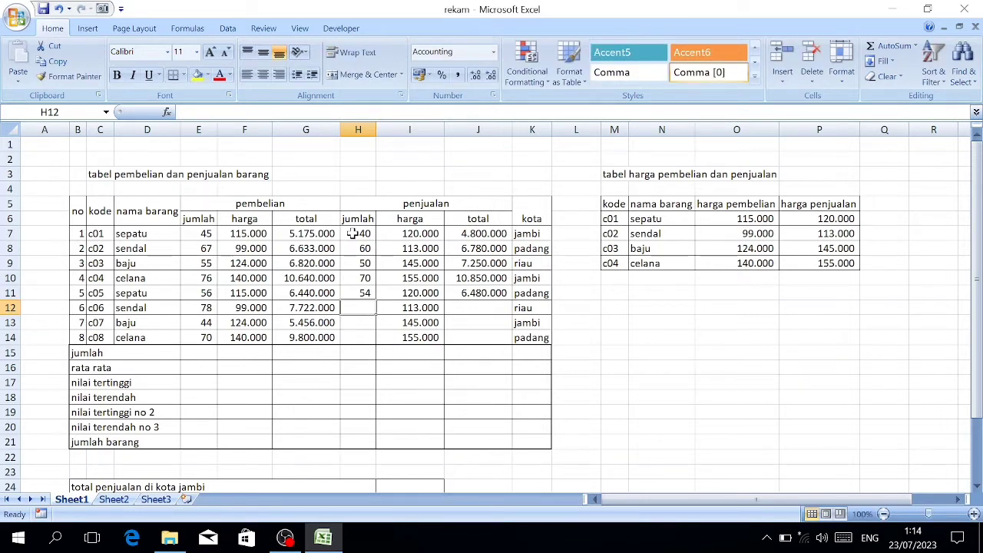
{"action": "type", "text": "69"}
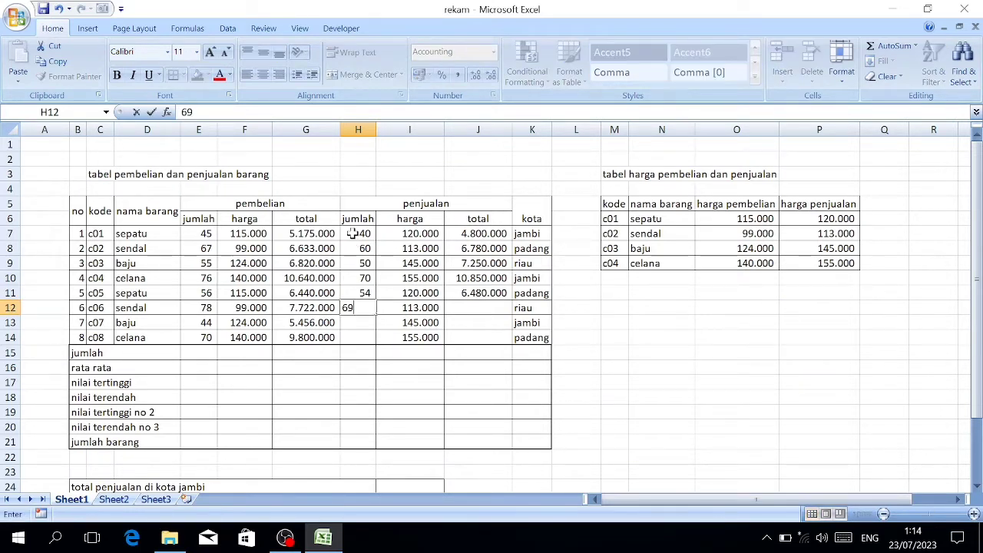
{"action": "key", "text": "Return"}
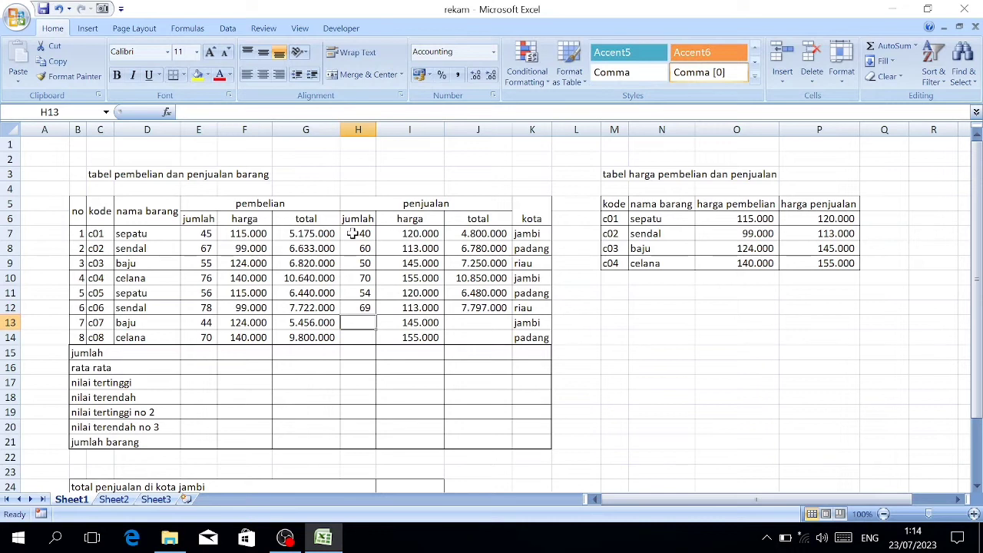
{"action": "type", "text": "40"}
{"action": "key", "text": "Return"}
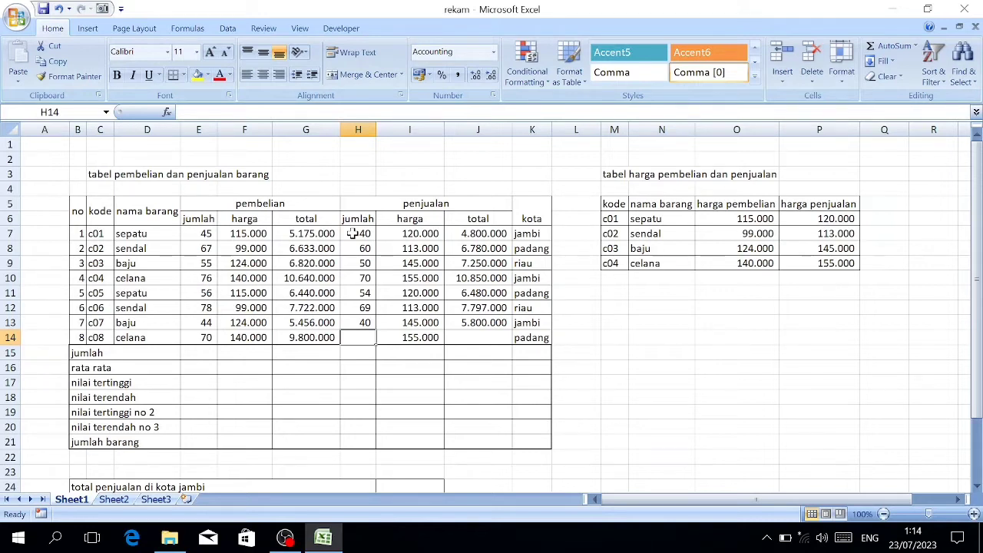
{"action": "type", "text": "69"}
{"action": "key", "text": "Return"}
{"action": "key", "text": "Right"}
{"action": "key", "text": "Down"}
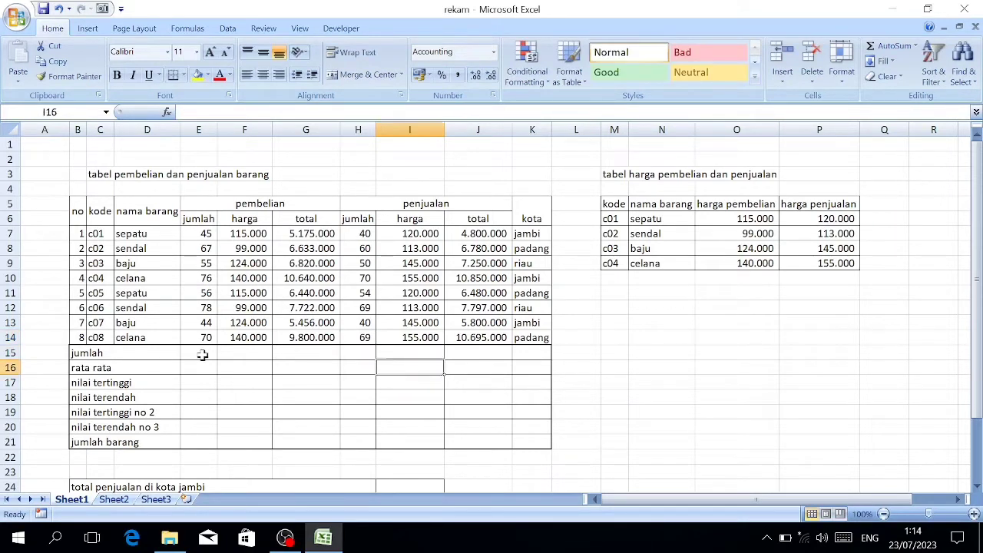
Fill the jumlah row, cells E15 to J15, with AutoSum totals of rows 7 to 14.
{"action": "left_click", "coordinate": [202, 355]}
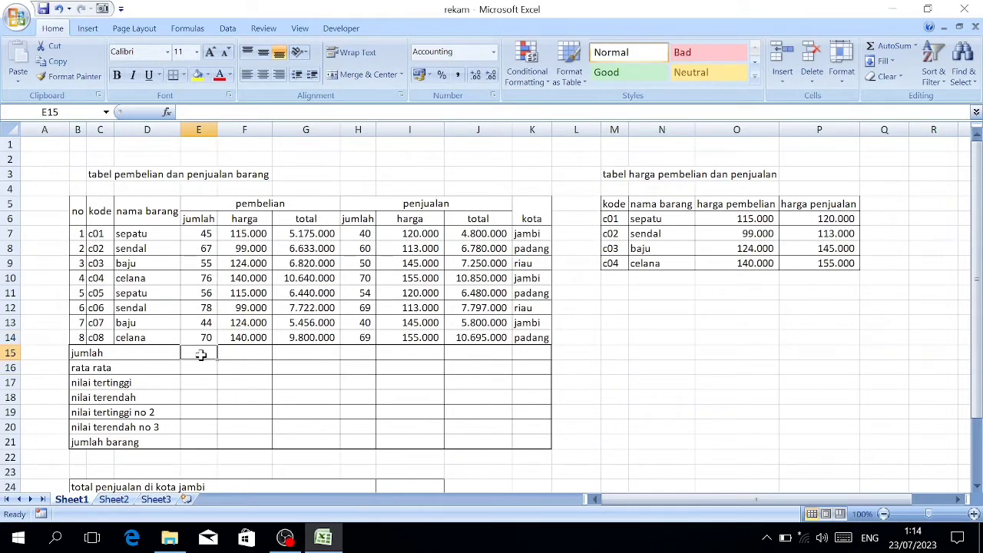
{"action": "left_click", "coordinate": [87, 354]}
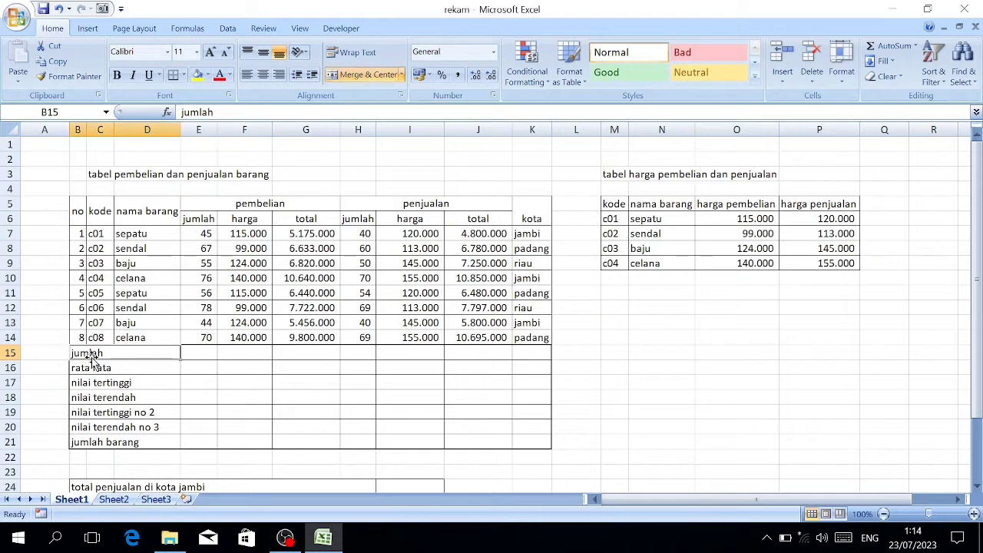
{"action": "left_click", "coordinate": [109, 443]}
{"action": "left_click", "coordinate": [119, 368]}
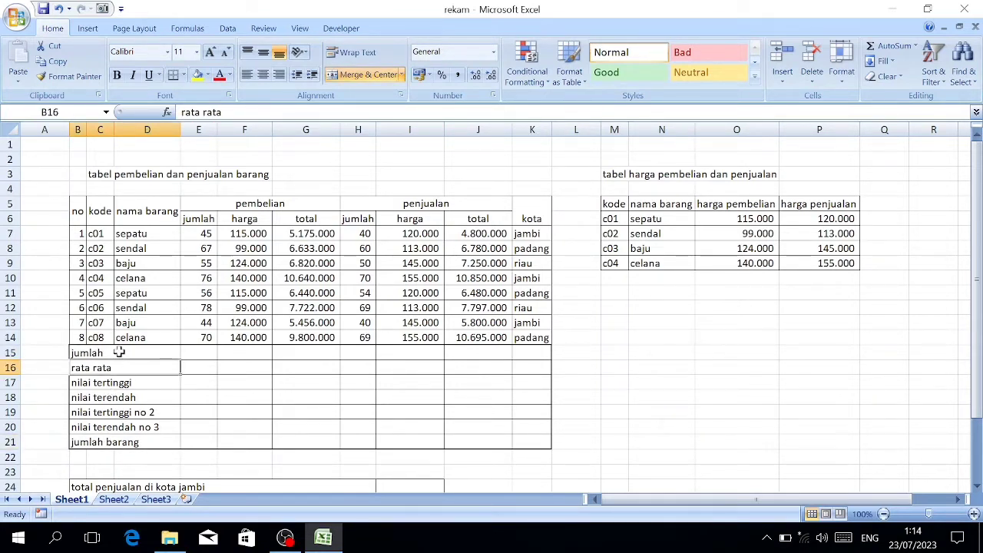
{"action": "left_click", "coordinate": [119, 352]}
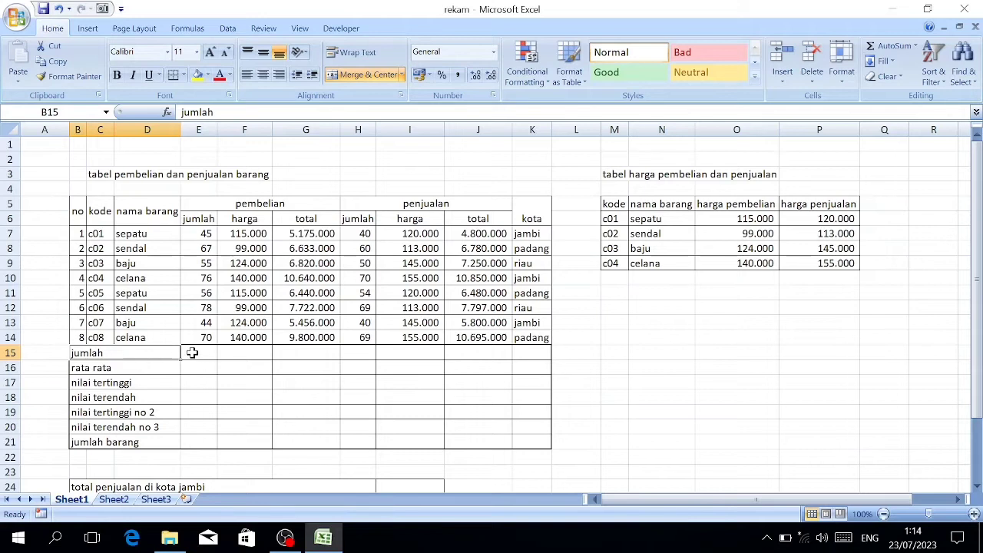
{"action": "left_click_drag", "start_coordinate": [192, 353], "coordinate": [464, 353]}
{"action": "key", "text": "alt+equal"}
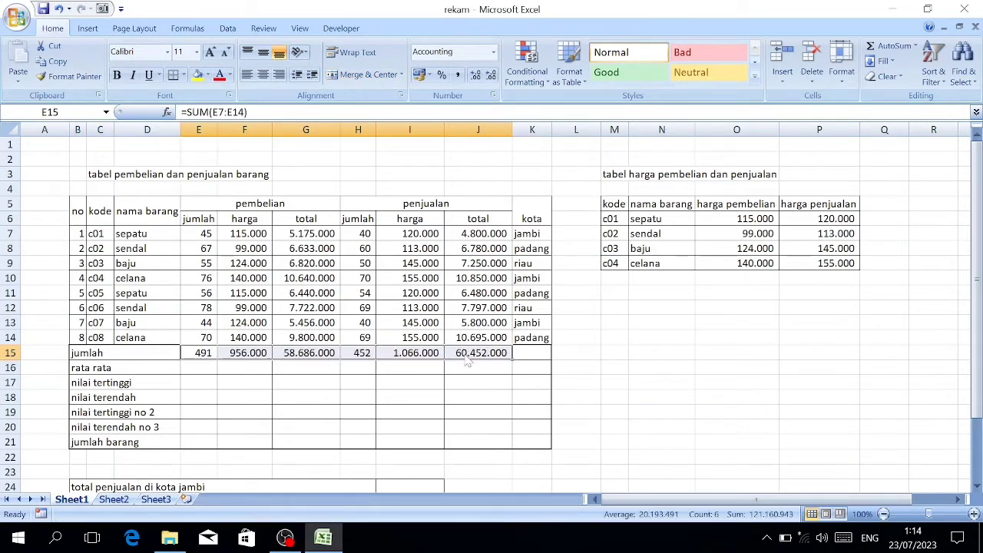
Enter =AVERAGE(E7:E14) in the rata rata cell E16 and fill it across to J16.
{"action": "left_click", "coordinate": [190, 367]}
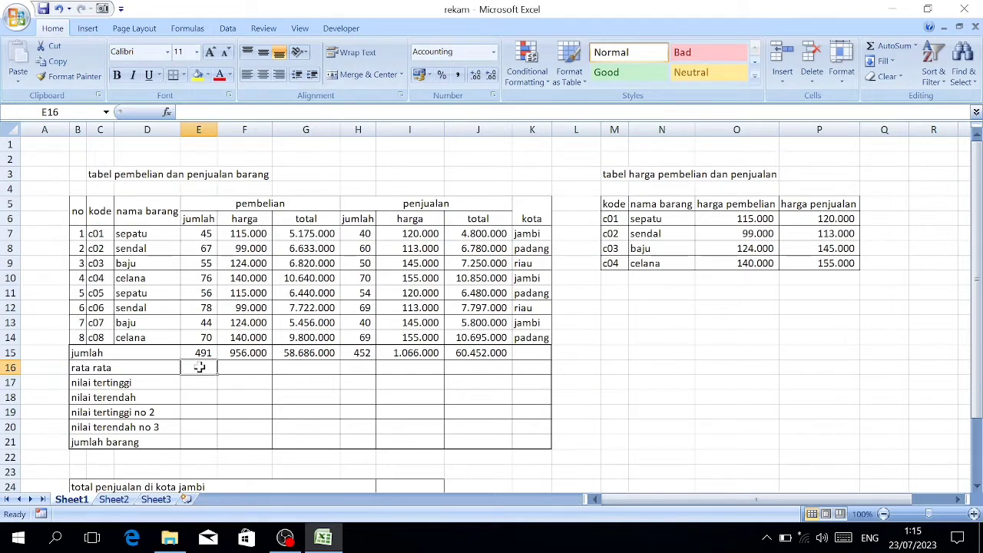
{"action": "type", "text": "="}
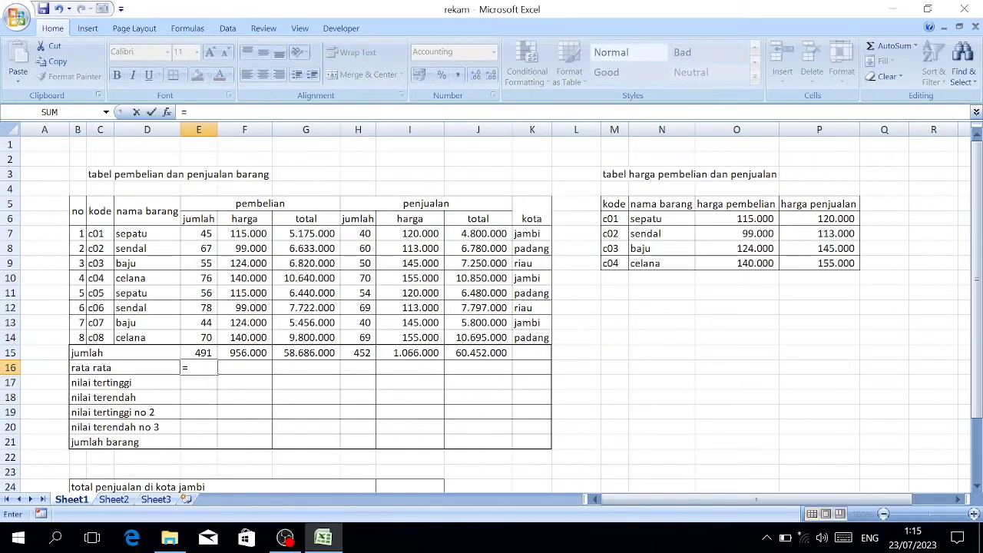
{"action": "type", "text": "av"}
{"action": "key", "text": "Down"}
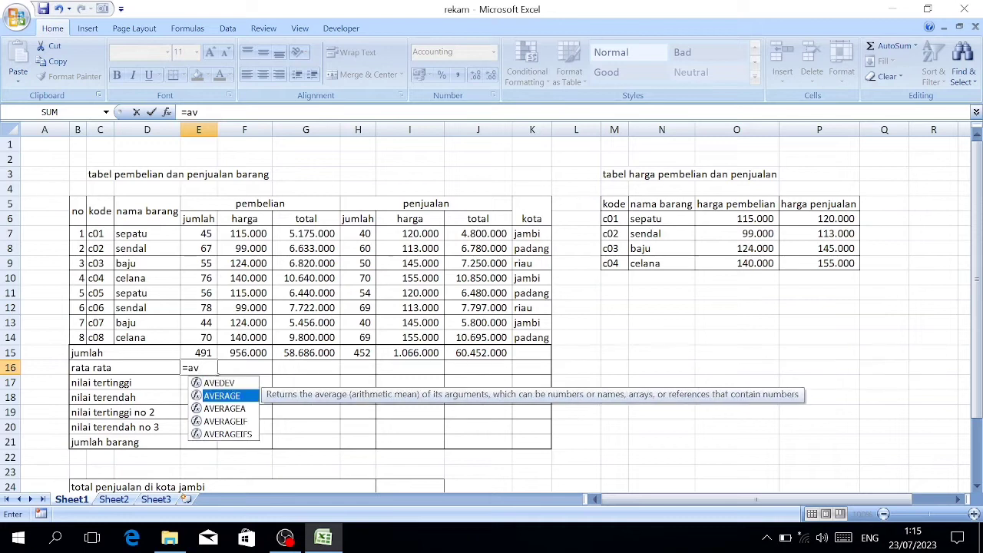
{"action": "key", "text": "Tab"}
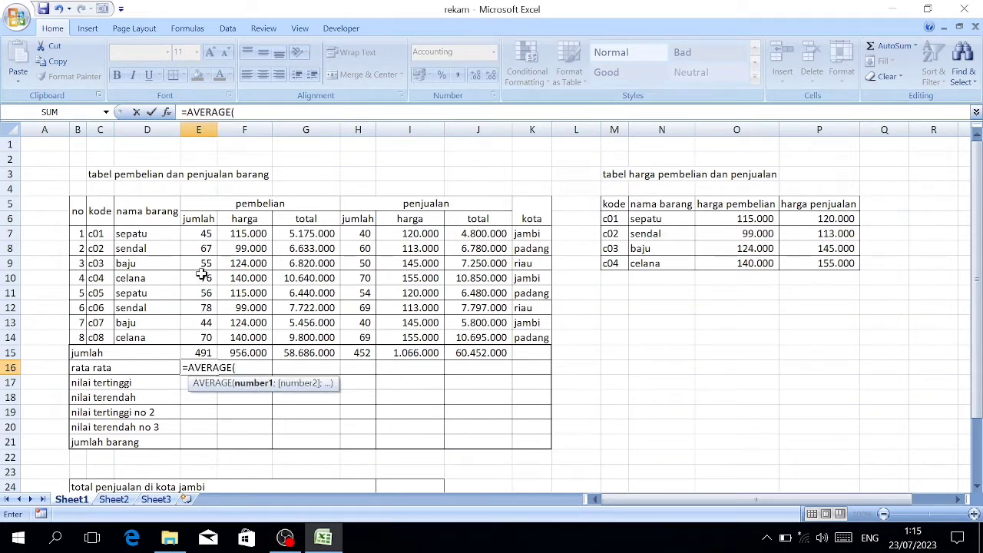
{"action": "left_click_drag", "start_coordinate": [201, 235], "coordinate": [204, 337]}
{"action": "key", "text": "Return"}
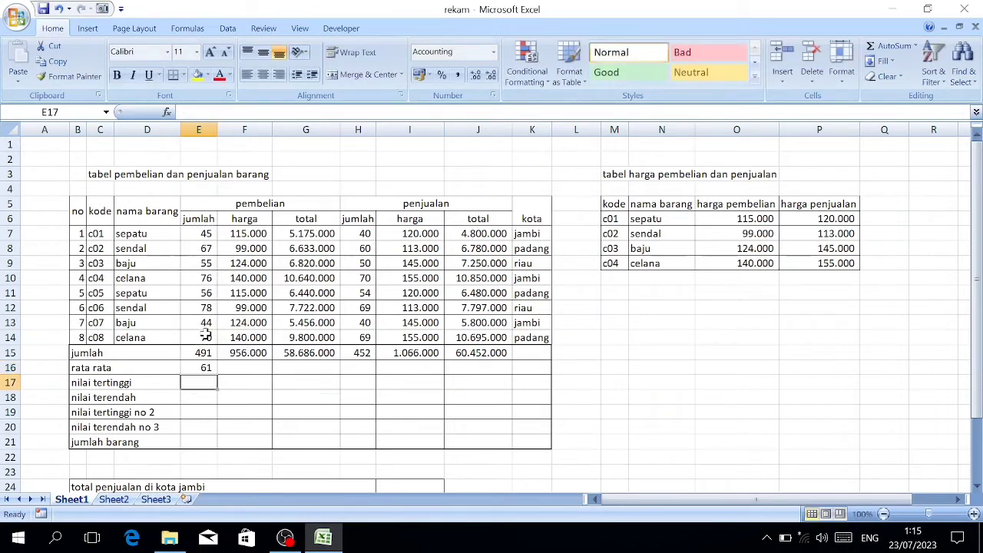
{"action": "left_click", "coordinate": [204, 367]}
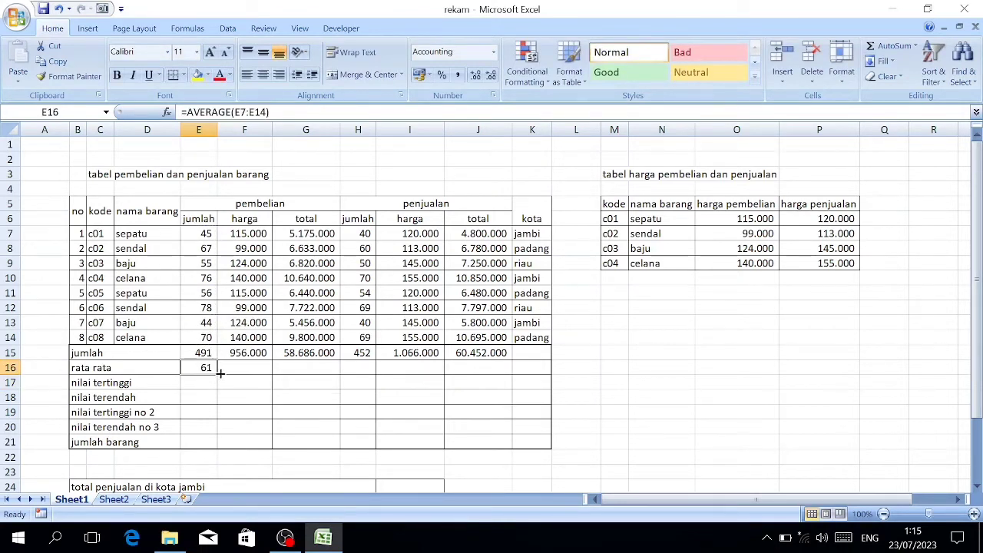
{"action": "left_click_drag", "start_coordinate": [219, 373], "coordinate": [501, 374]}
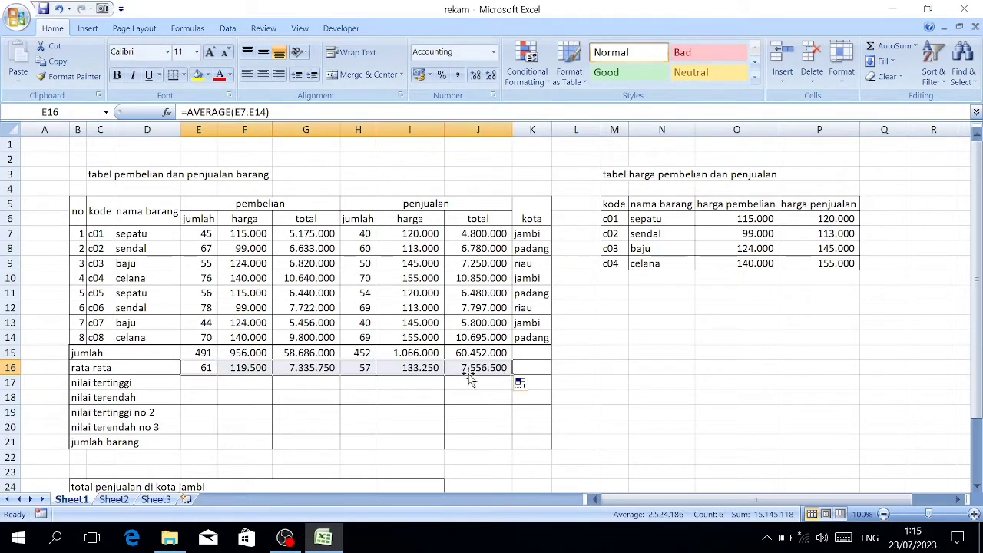
Enter =MAX(E7:E14) in the nilai tertinggi cell E17 and fill it across to J17.
{"action": "left_click", "coordinate": [201, 382]}
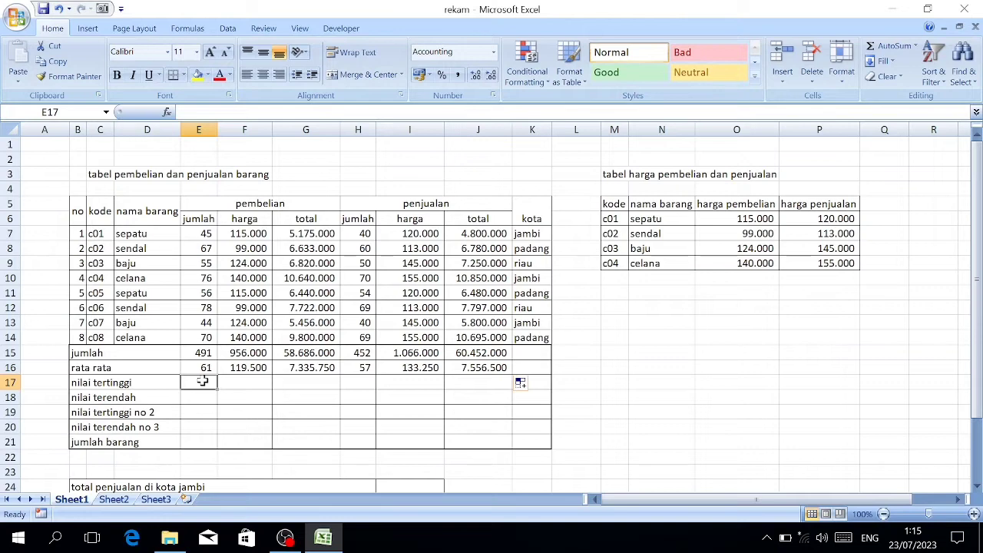
{"action": "type", "text": "="}
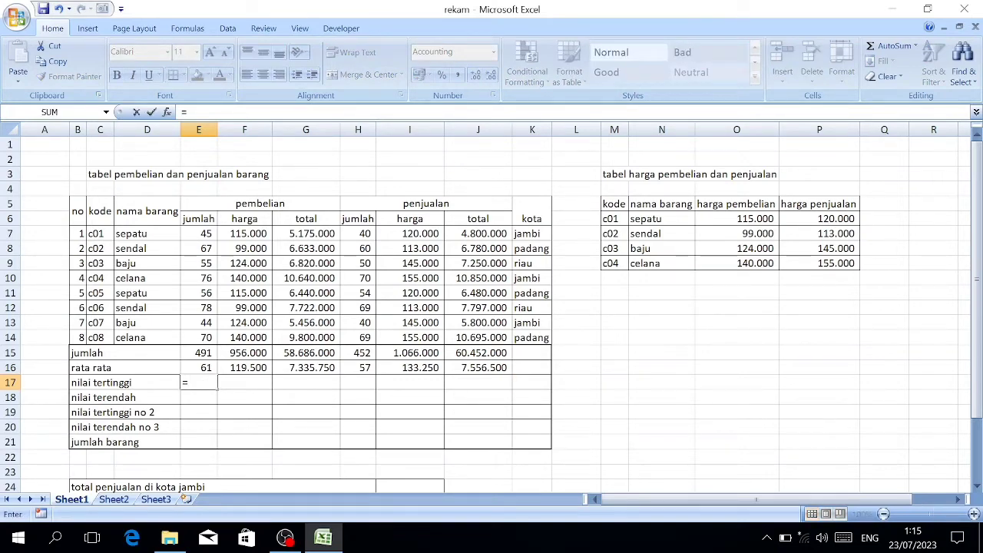
{"action": "type", "text": "max"}
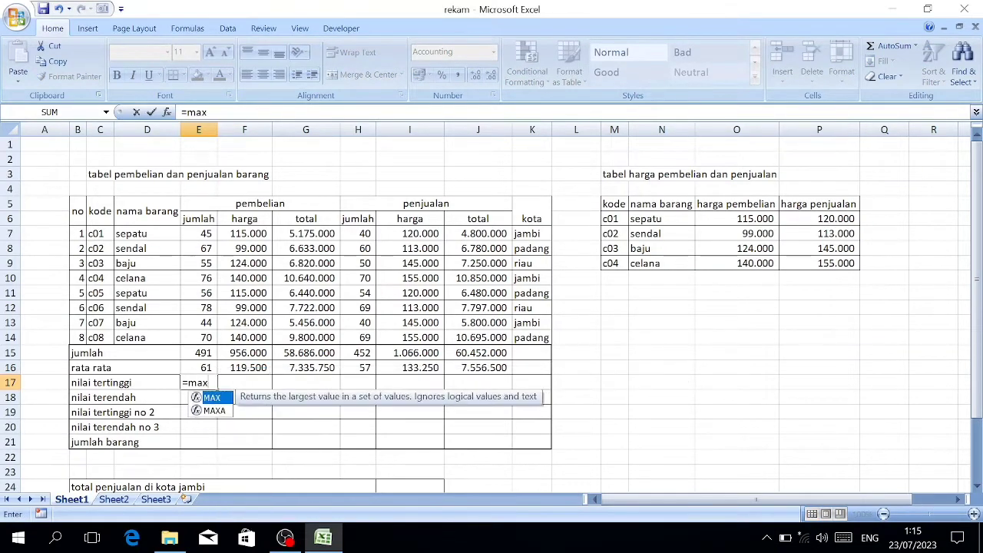
{"action": "key", "text": "Tab"}
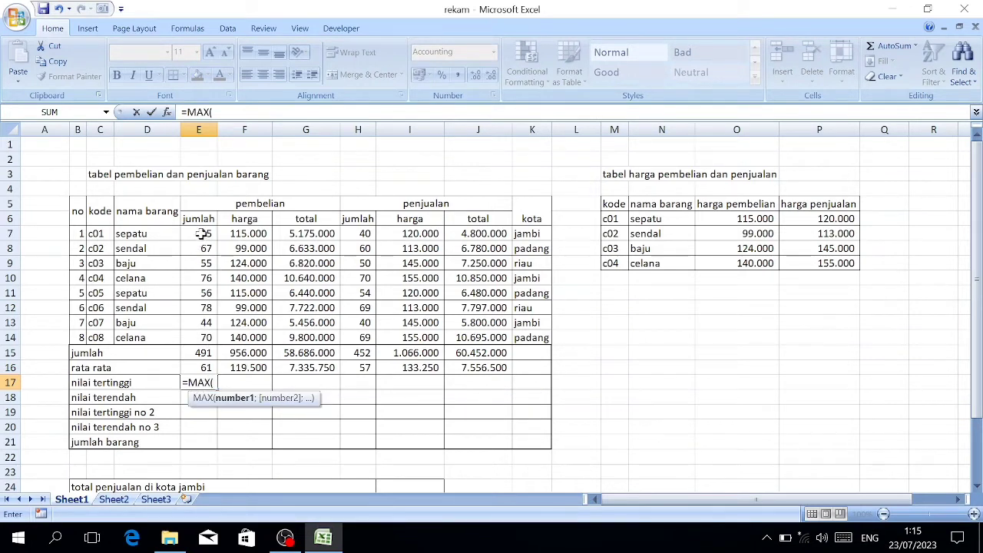
{"action": "left_click_drag", "start_coordinate": [202, 233], "coordinate": [200, 330]}
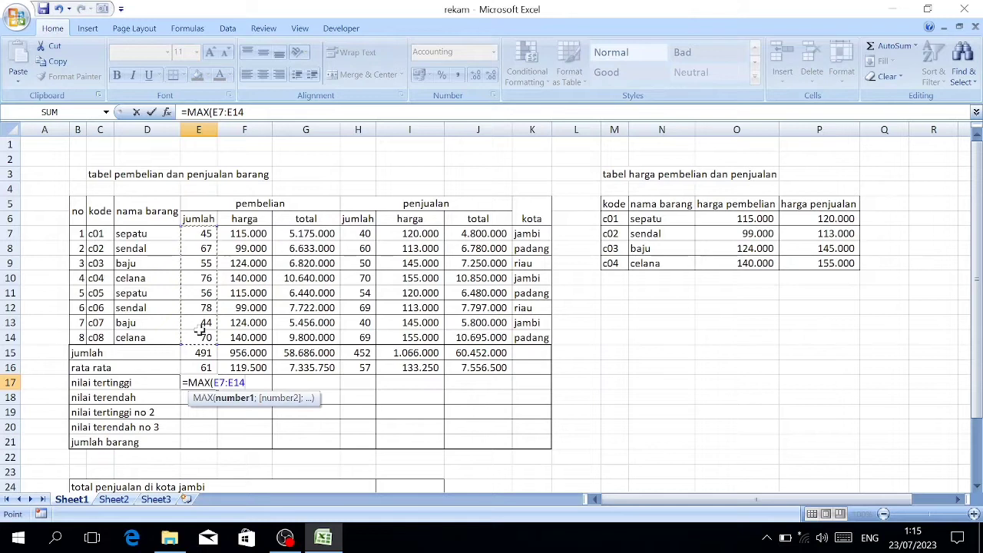
{"action": "key", "text": "Return"}
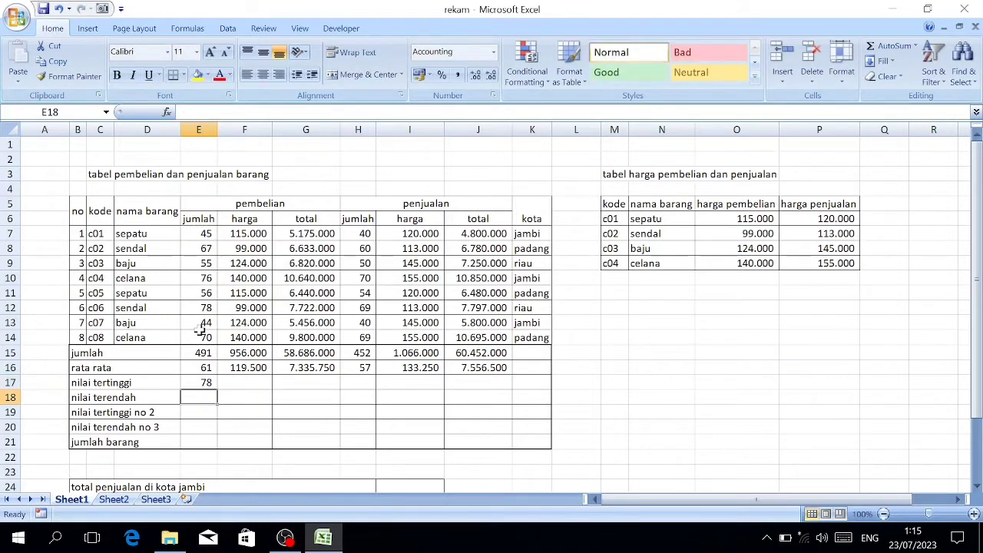
{"action": "left_click", "coordinate": [202, 381]}
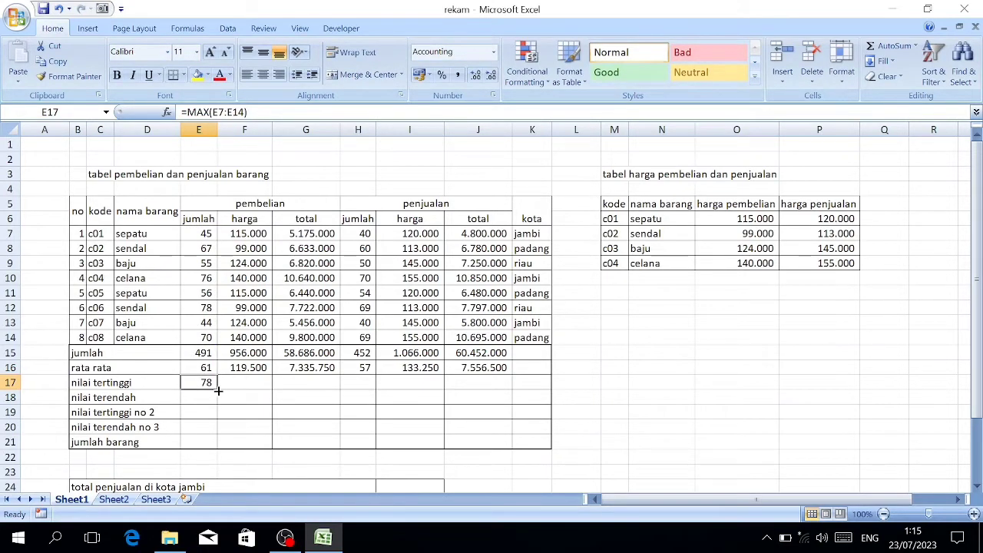
{"action": "left_click_drag", "start_coordinate": [218, 389], "coordinate": [488, 389]}
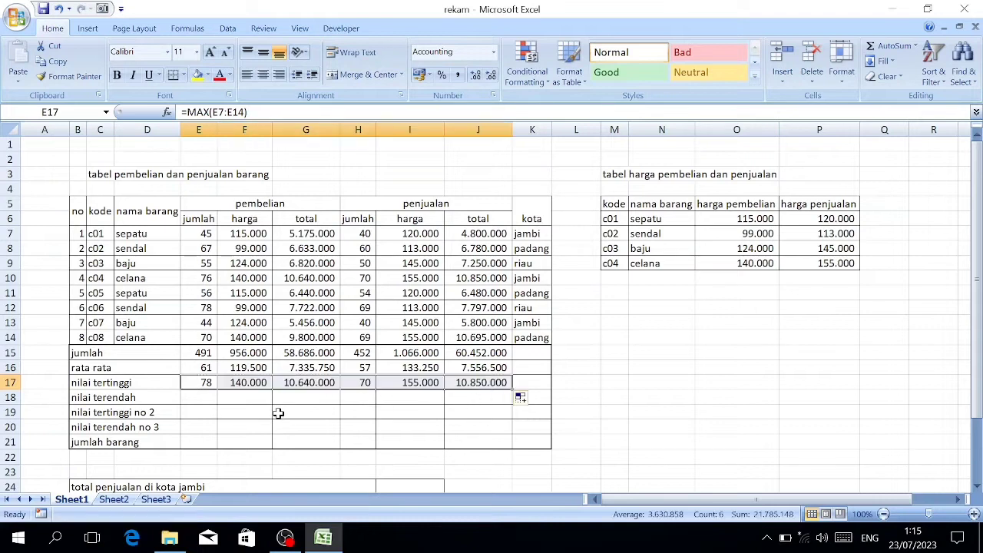
Enter =MIN(E7:E14) in the nilai terendah cell E18 and fill it across to J18.
{"action": "left_click", "coordinate": [199, 398]}
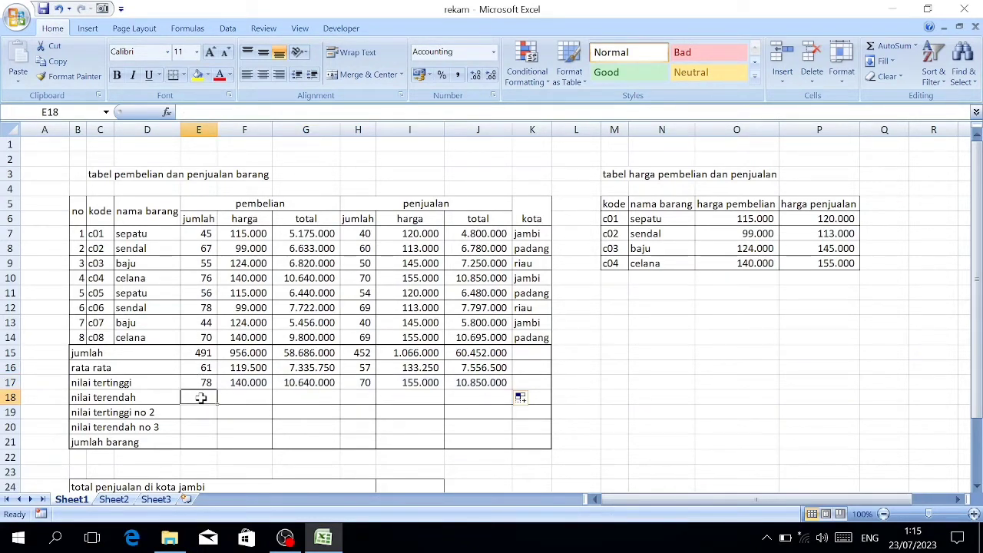
{"action": "type", "text": "=min"}
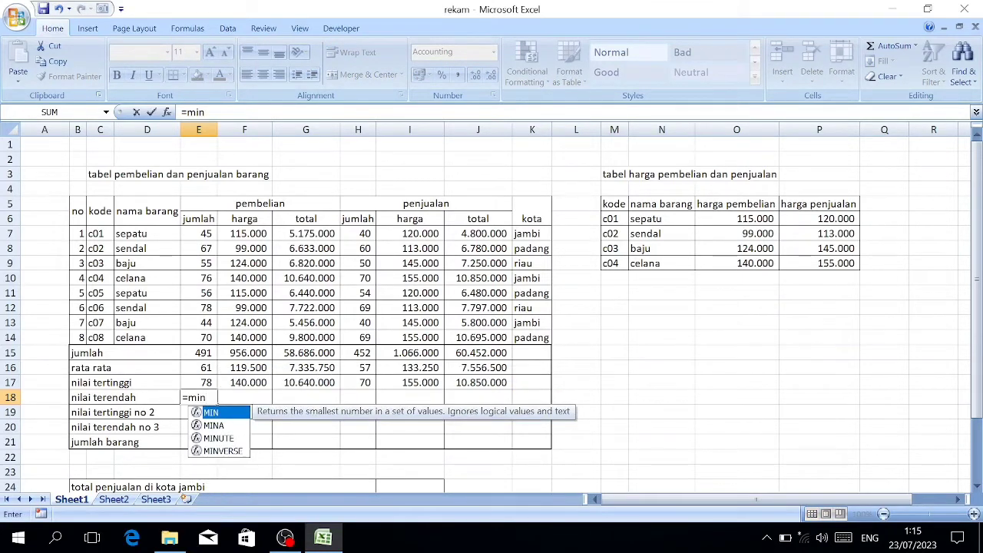
{"action": "key", "text": "Tab"}
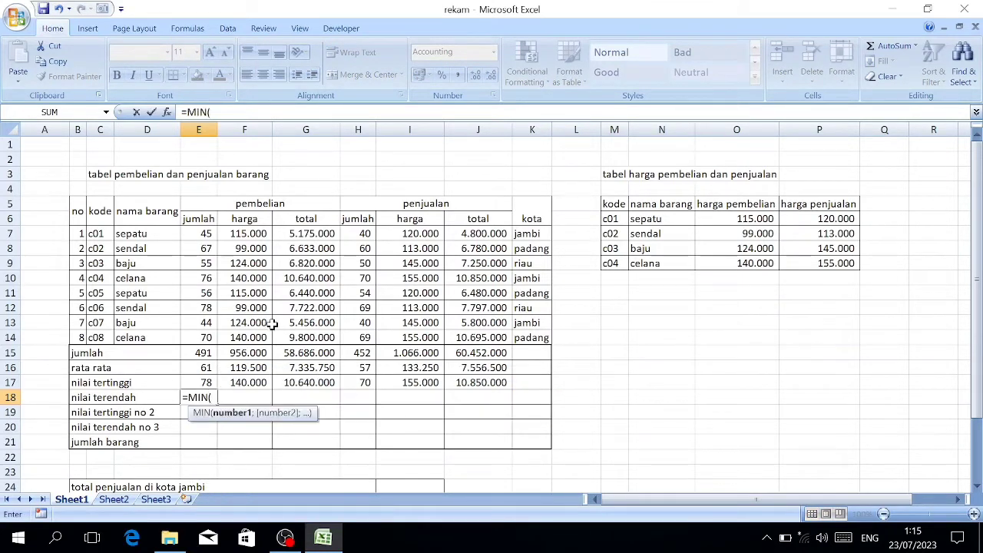
{"action": "left_click", "coordinate": [207, 233]}
{"action": "left_click_drag", "start_coordinate": [207, 233], "coordinate": [227, 337]}
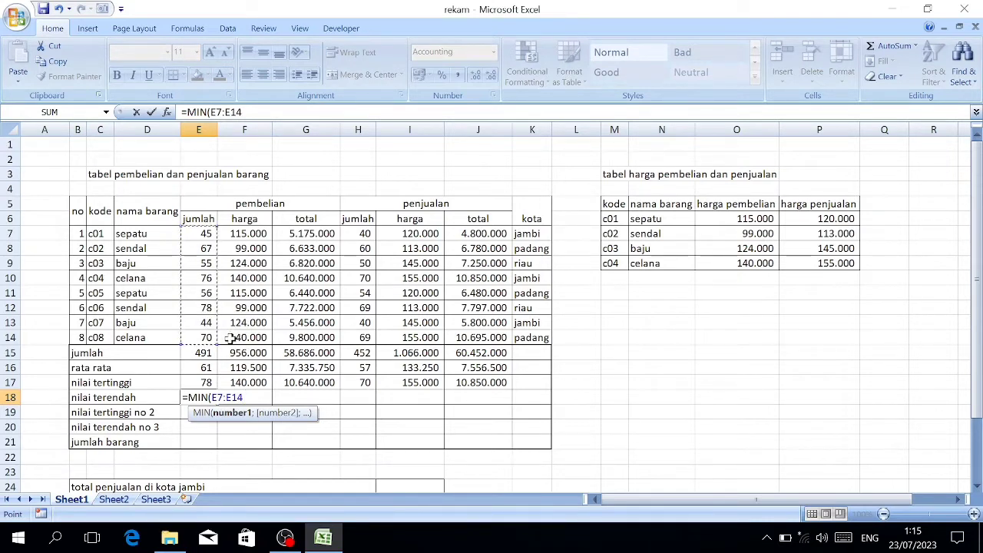
{"action": "key", "text": "Return"}
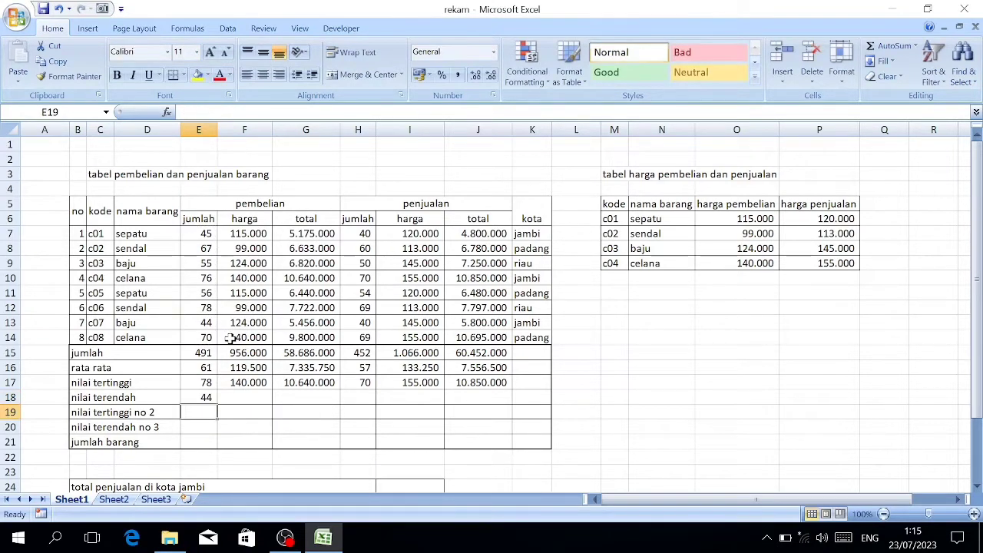
{"action": "left_click", "coordinate": [203, 397]}
{"action": "left_click_drag", "start_coordinate": [218, 405], "coordinate": [500, 403]}
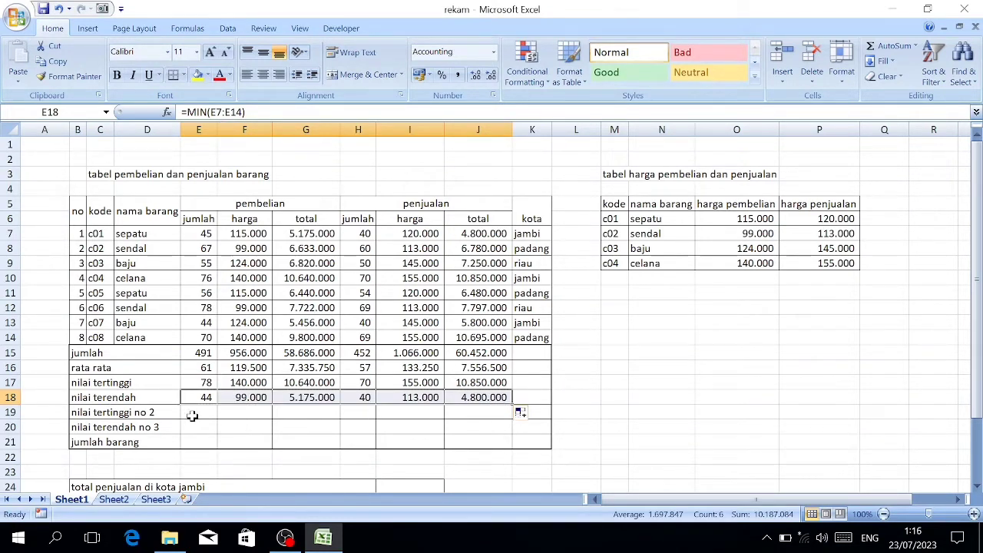
Enter =LARGE(E7:E14;2) in the nilai tertinggi no 2 cell E19 and fill it across to J19.
{"action": "left_click", "coordinate": [192, 414]}
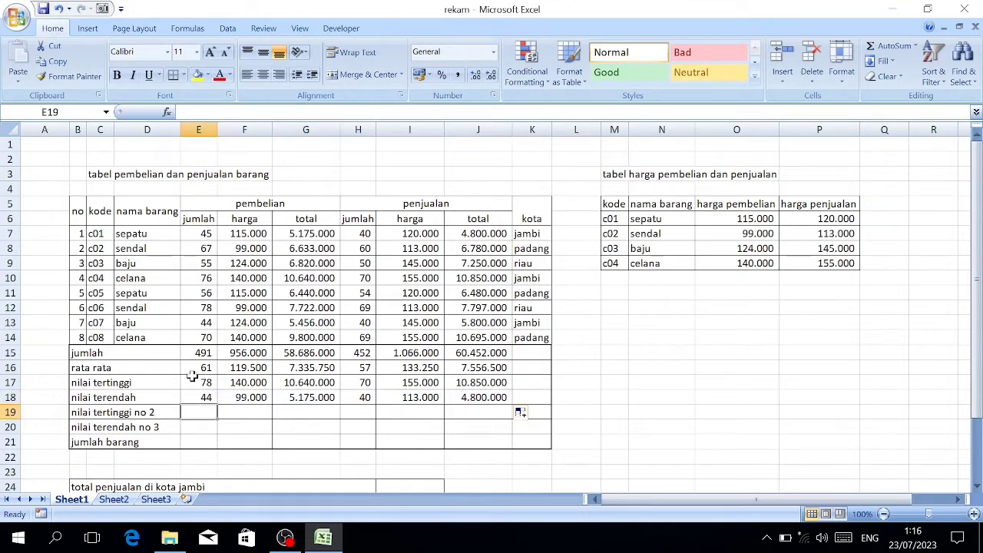
{"action": "type", "text": "="}
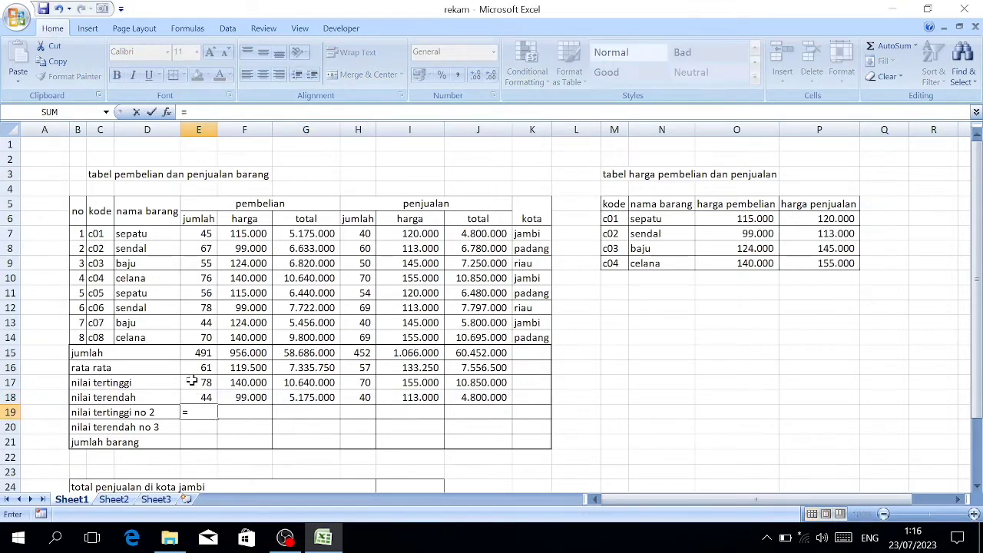
{"action": "type", "text": "large"}
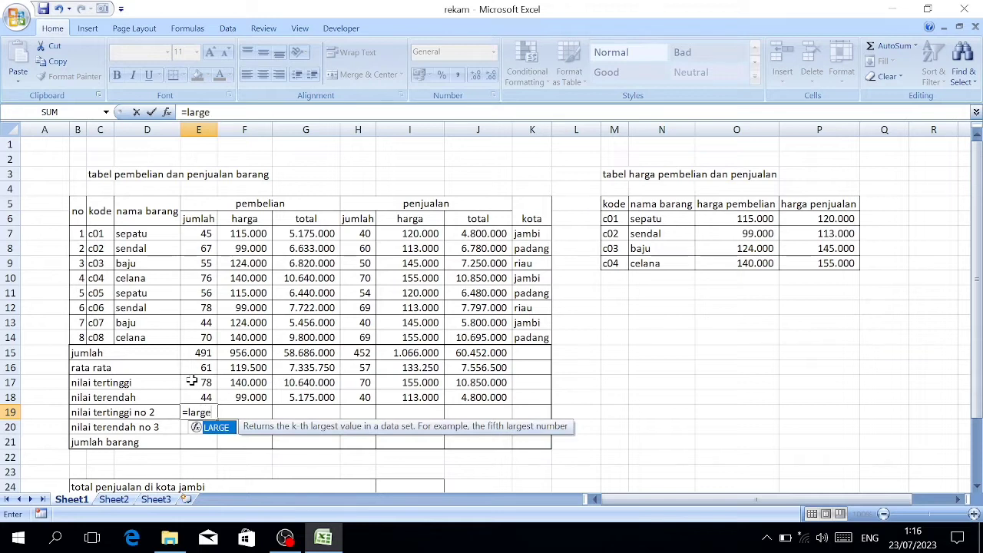
{"action": "key", "text": "Tab"}
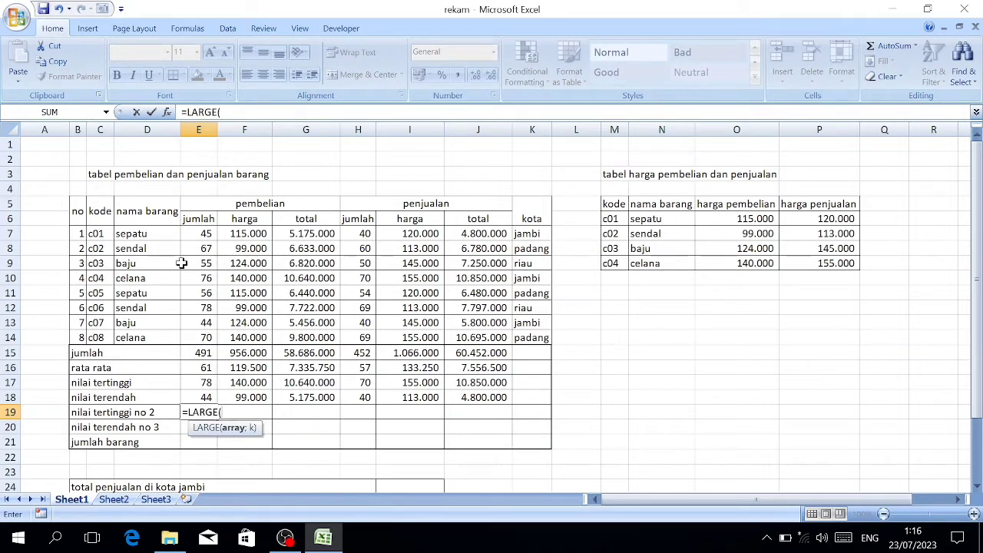
{"action": "left_click_drag", "start_coordinate": [198, 233], "coordinate": [200, 333]}
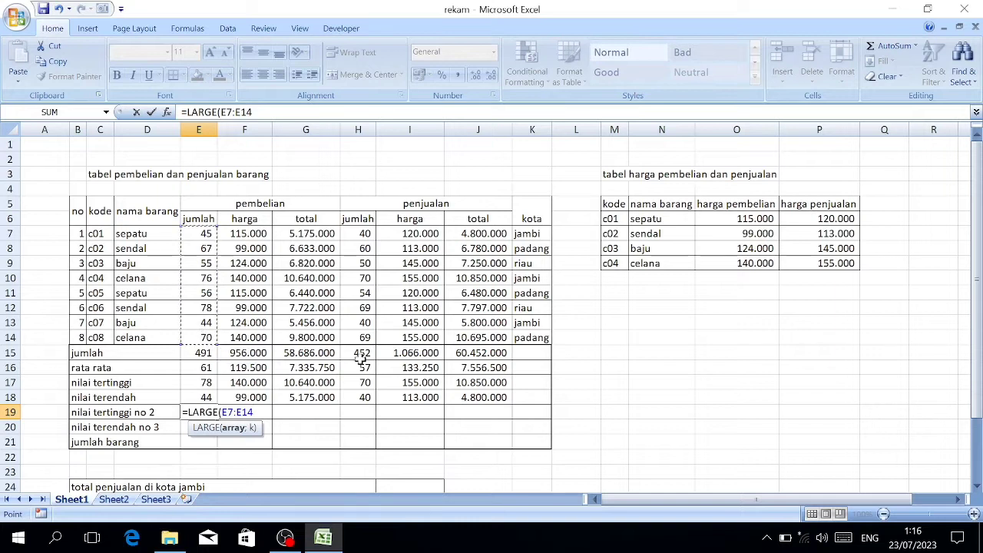
{"action": "type", "text": ";2"}
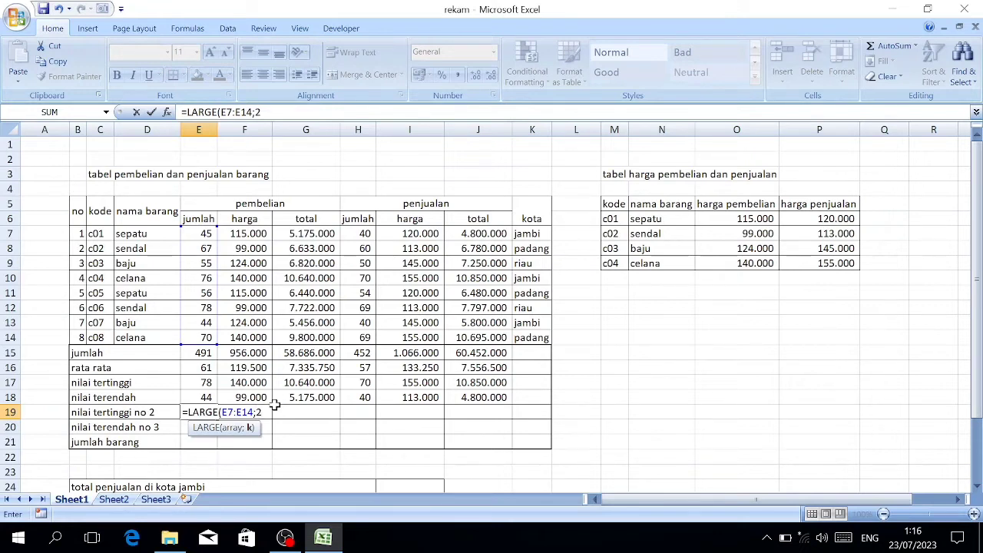
{"action": "key", "text": "Return"}
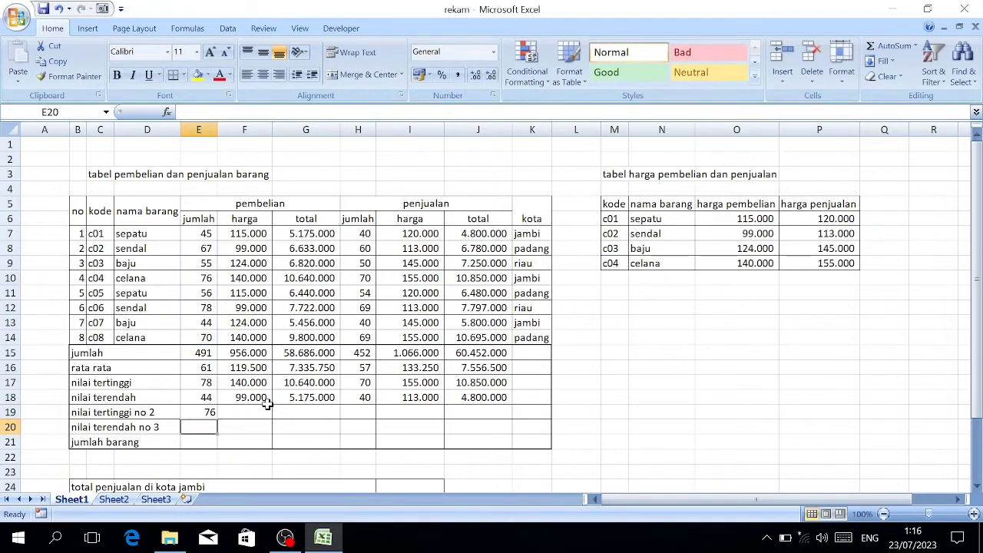
{"action": "left_click", "coordinate": [198, 412]}
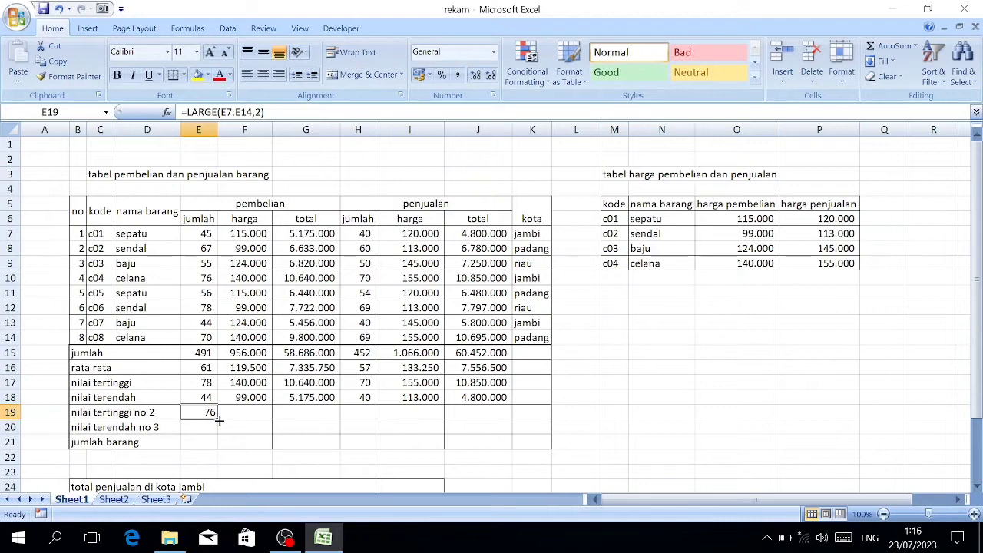
{"action": "left_click_drag", "start_coordinate": [218, 420], "coordinate": [498, 428]}
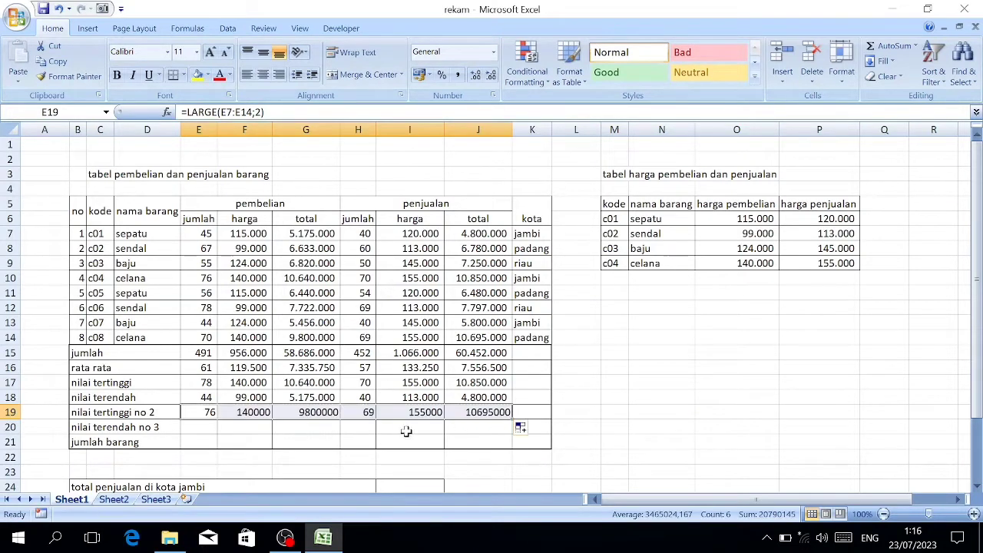
Enter =SMALL(E7:E14;3) in the nilai terendah no 3 cell E20 and fill it across to J20.
{"action": "left_click", "coordinate": [197, 429]}
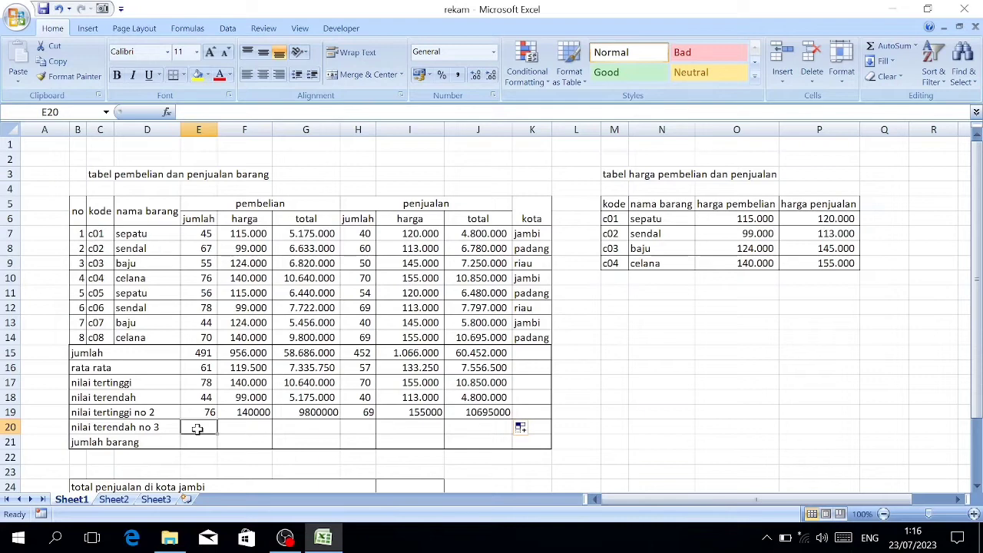
{"action": "type", "text": "=sma"}
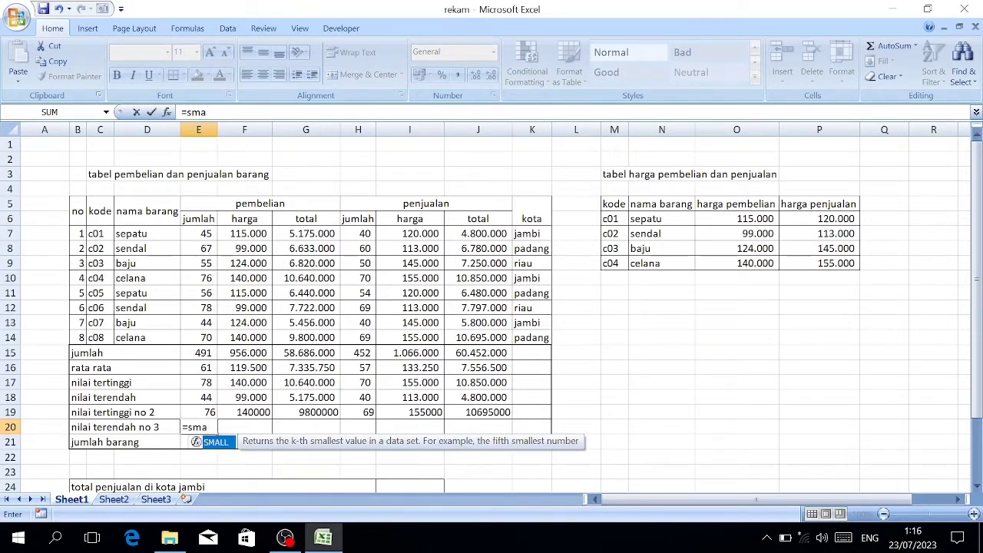
{"action": "double_click", "coordinate": [196, 442]}
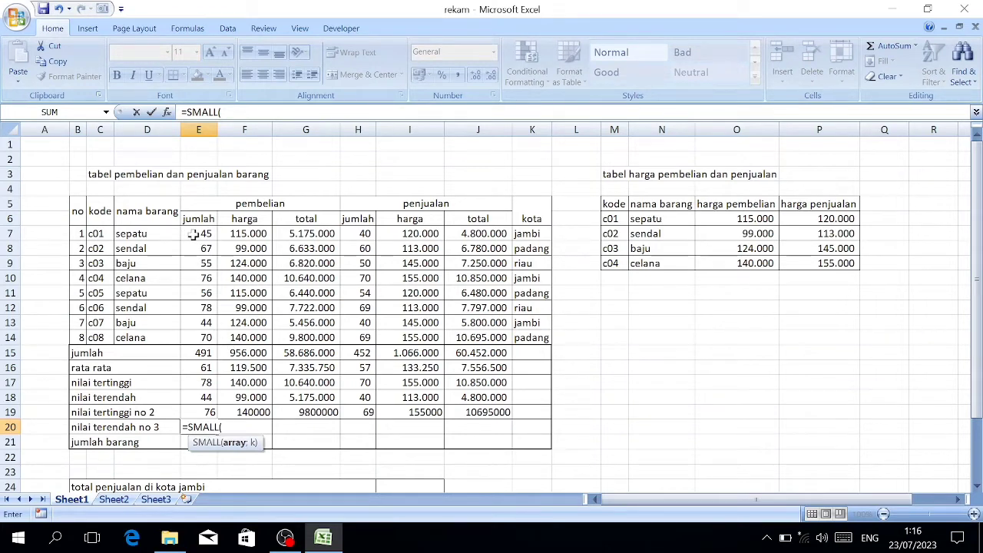
{"action": "left_click_drag", "start_coordinate": [203, 234], "coordinate": [200, 332]}
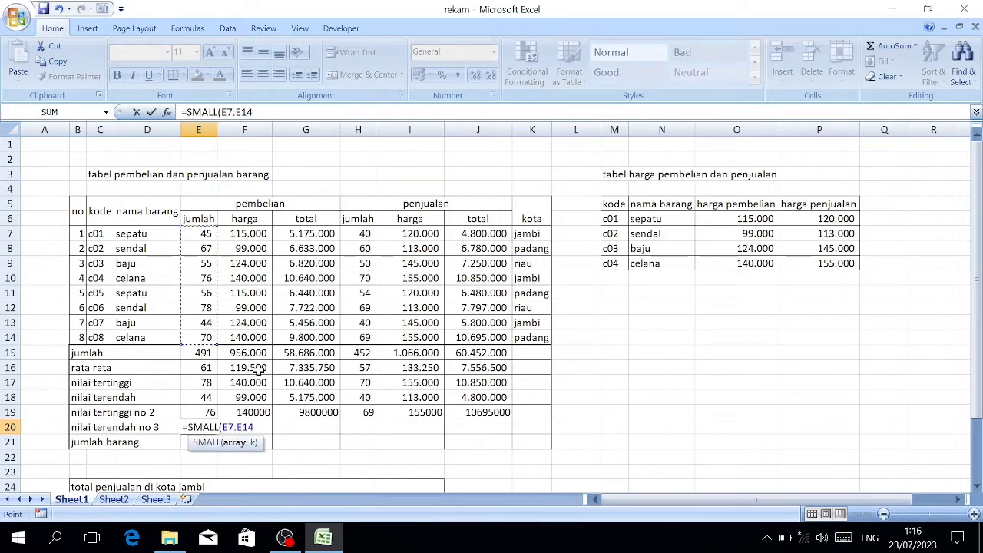
{"action": "type", "text": ";"}
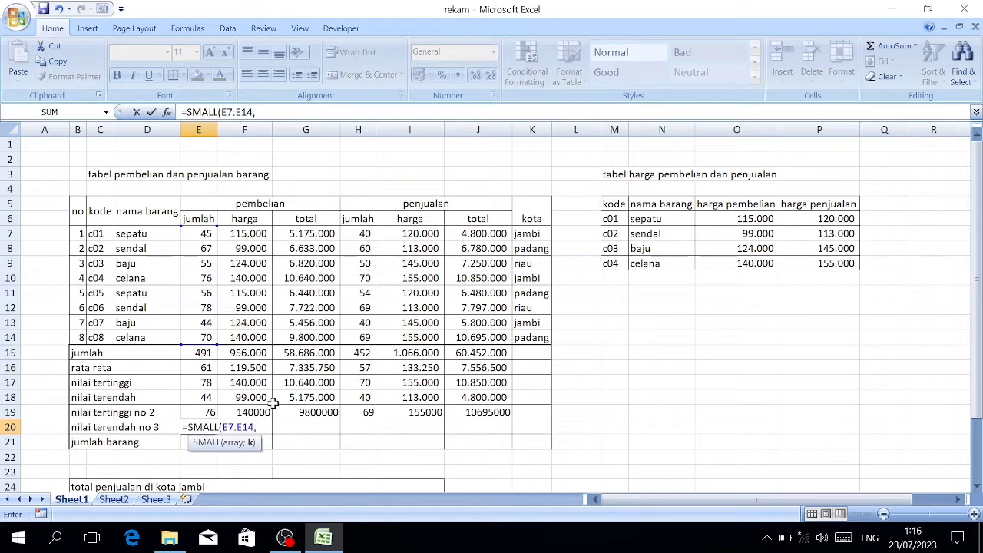
{"action": "type", "text": "3"}
{"action": "key", "text": "Return"}
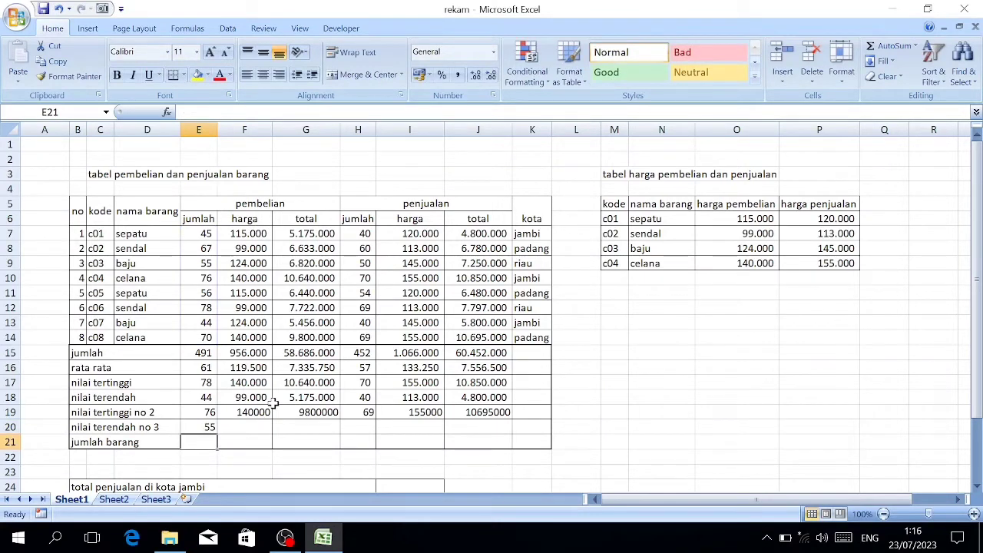
{"action": "left_click", "coordinate": [190, 428]}
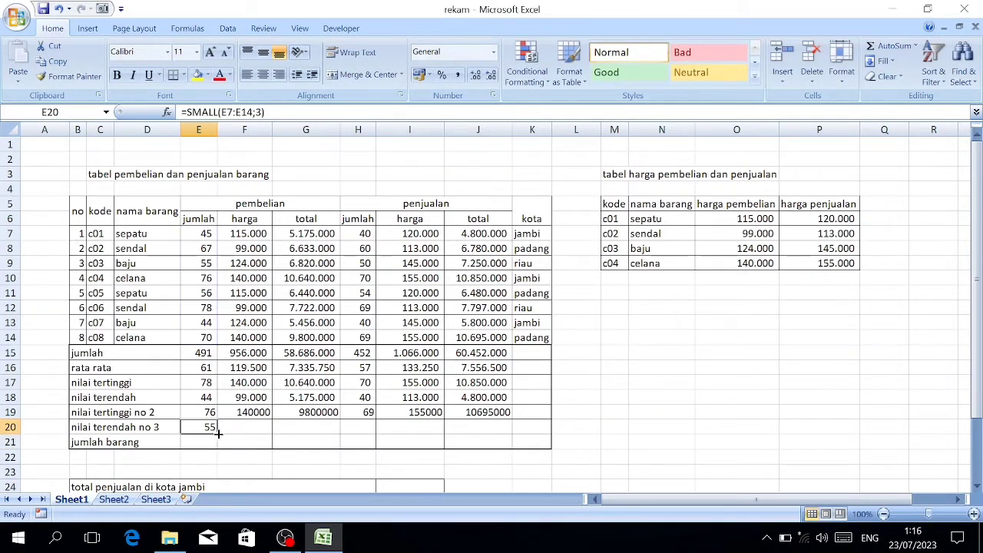
{"action": "left_click_drag", "start_coordinate": [218, 433], "coordinate": [460, 437]}
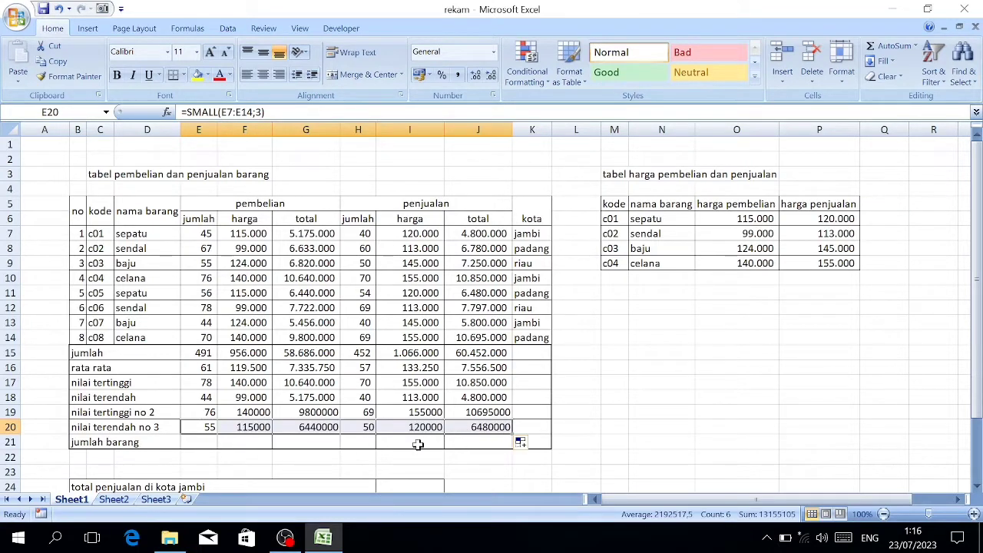
Count the nama barang entries with =COUNTA(D7:D14) in the jumlah barang cell E21.
{"action": "left_click", "coordinate": [191, 444]}
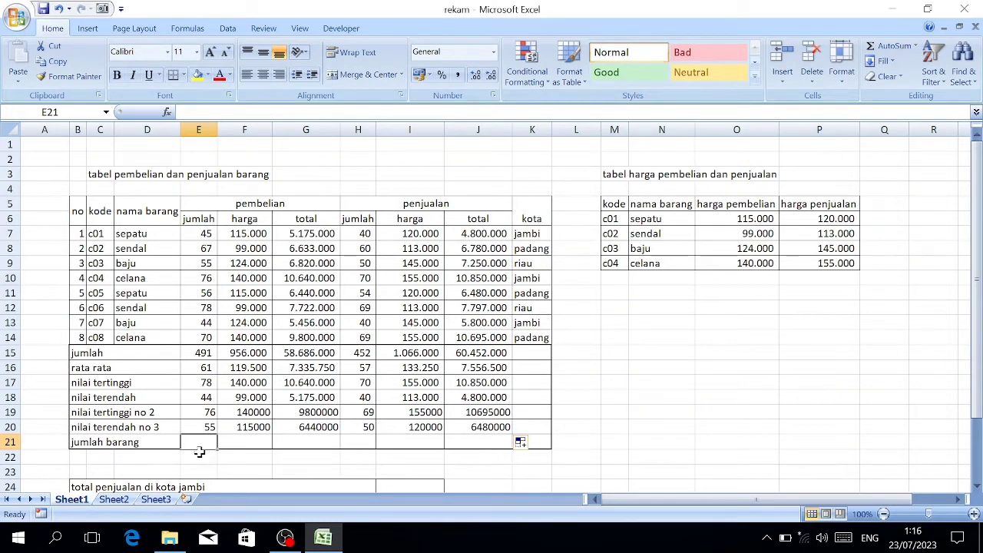
{"action": "type", "text": "="}
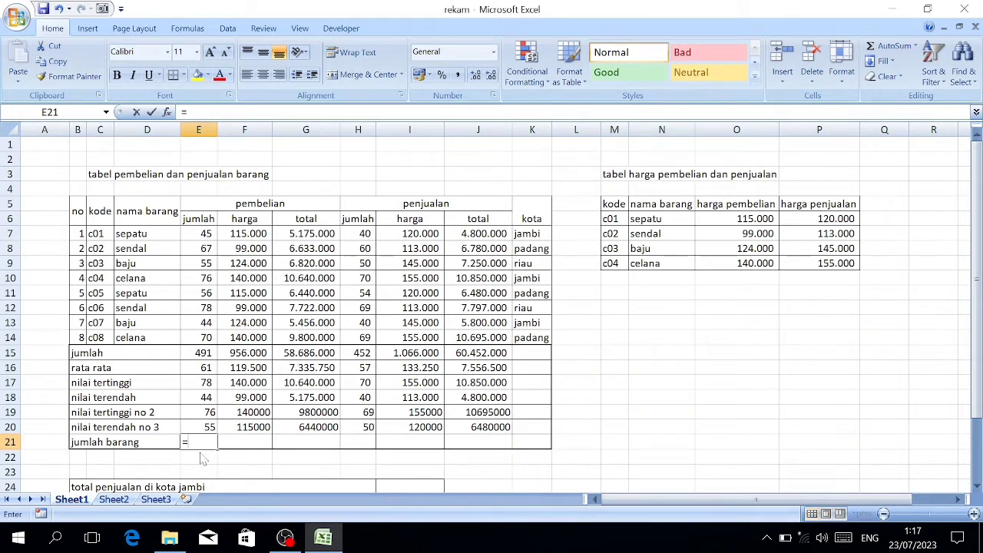
{"action": "type", "text": "coun"}
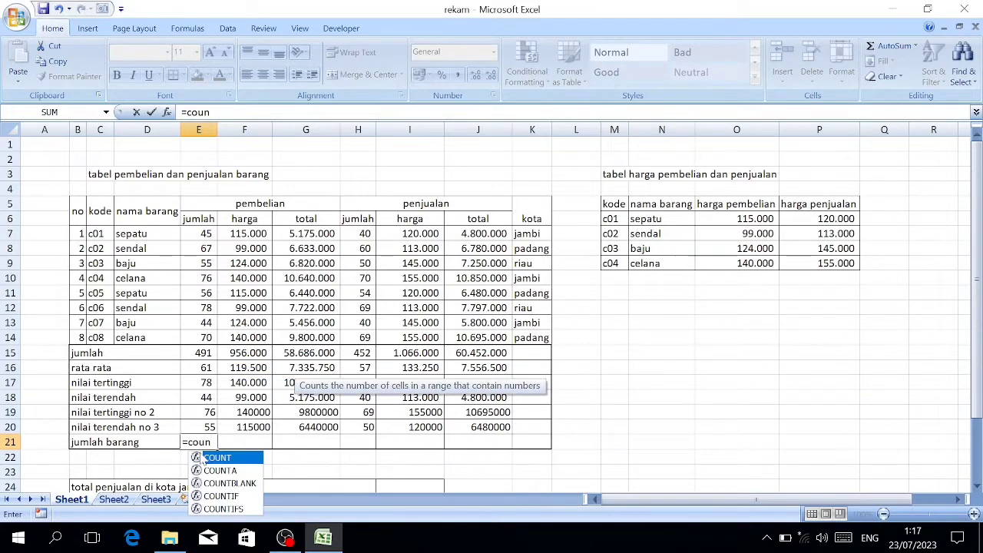
{"action": "key", "text": "Down"}
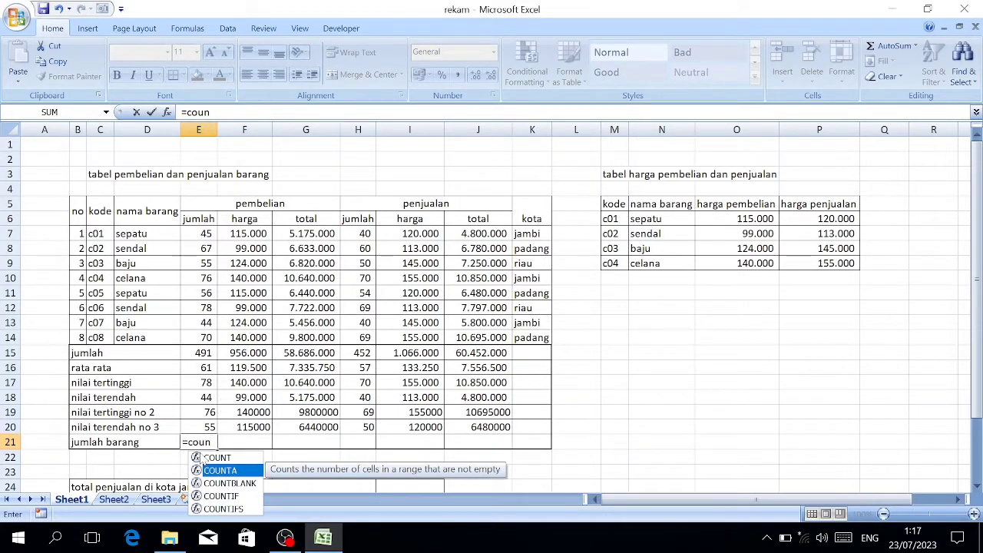
{"action": "key", "text": "Tab"}
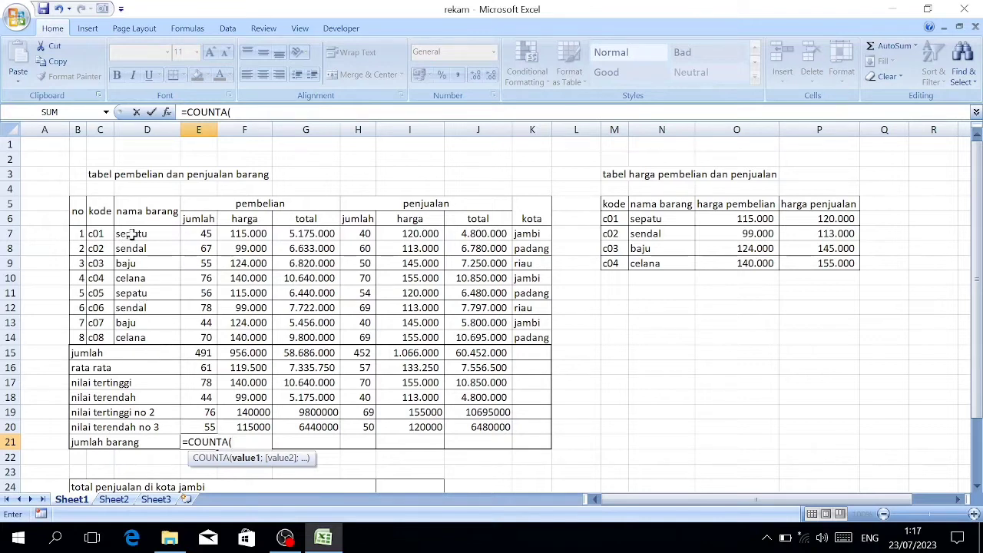
{"action": "left_click_drag", "start_coordinate": [132, 234], "coordinate": [142, 342]}
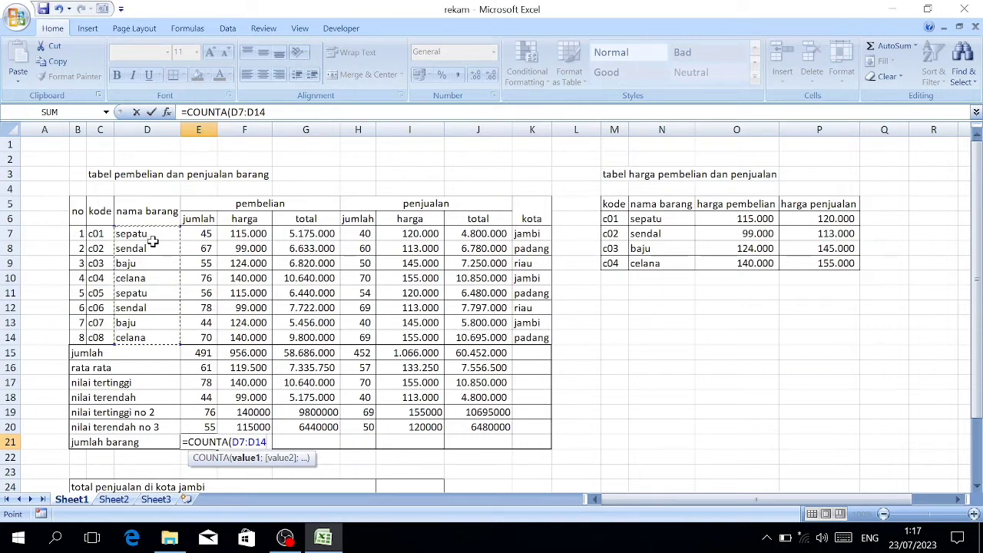
{"action": "key", "text": "Return"}
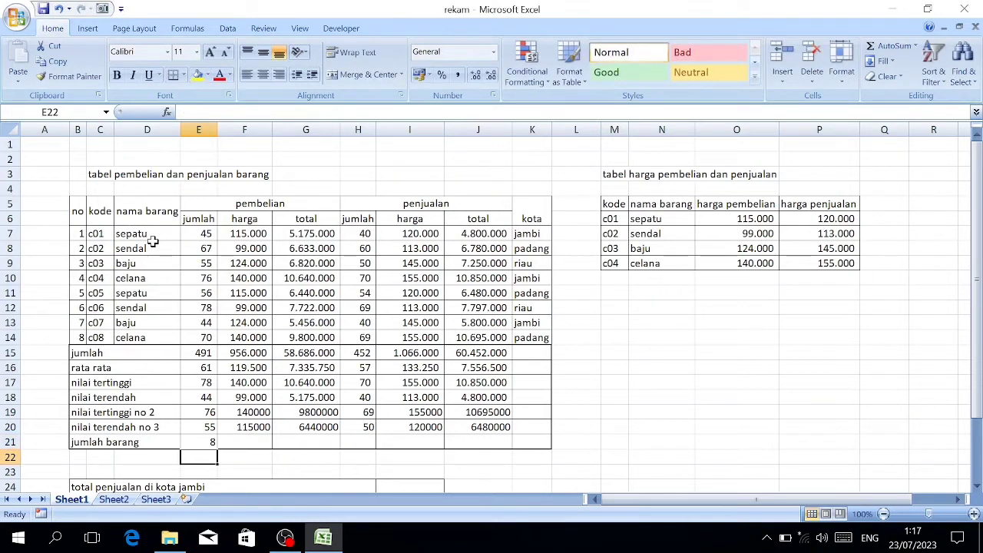
{"action": "left_click", "coordinate": [230, 444]}
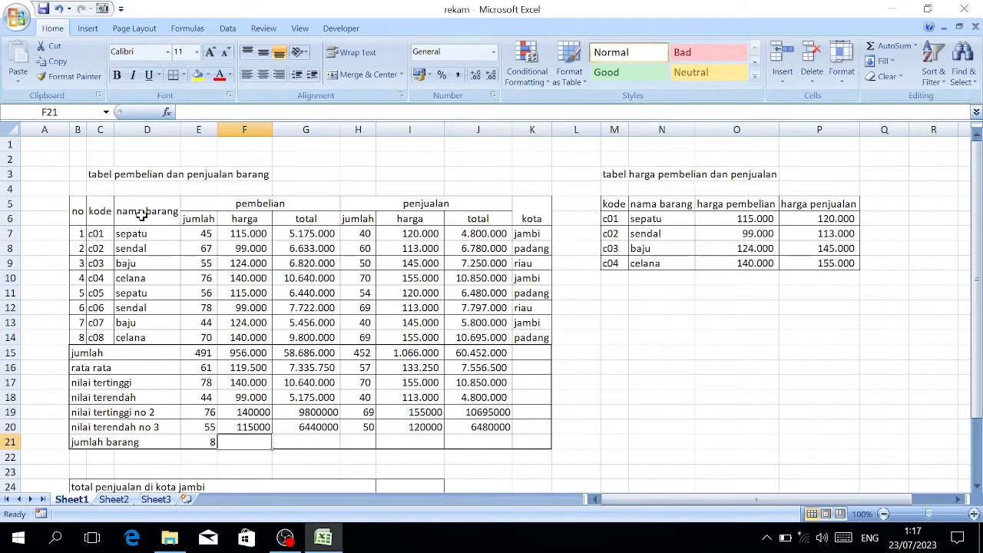
{"action": "left_click_drag", "start_coordinate": [119, 357], "coordinate": [114, 438]}
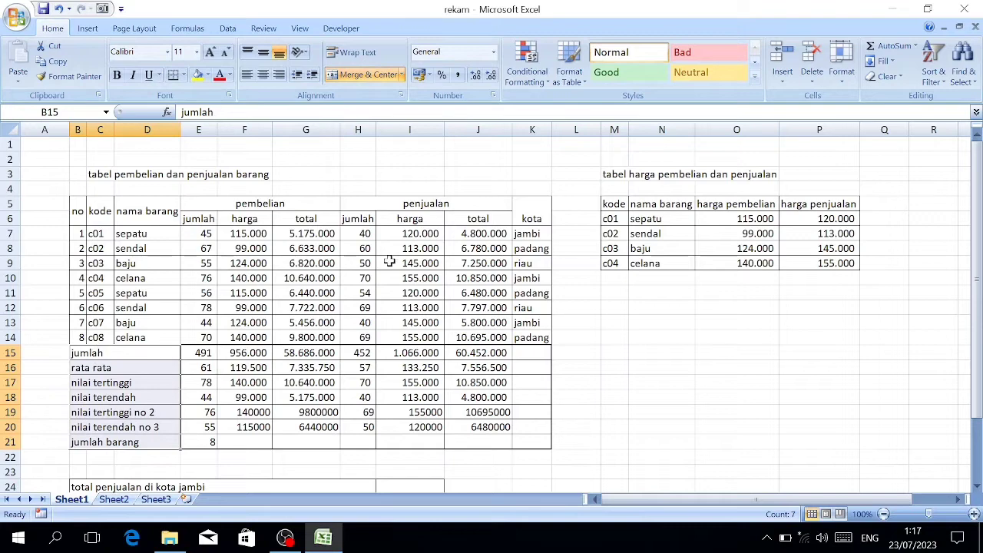
Total the jambi sales with =SUMIF(K7:K14;$K$7;J7:J14) in the total penjualan di kota jambi cell I24.
{"action": "scroll", "coordinate": [107, 358], "scroll_direction": "down", "scroll_amount": 3}
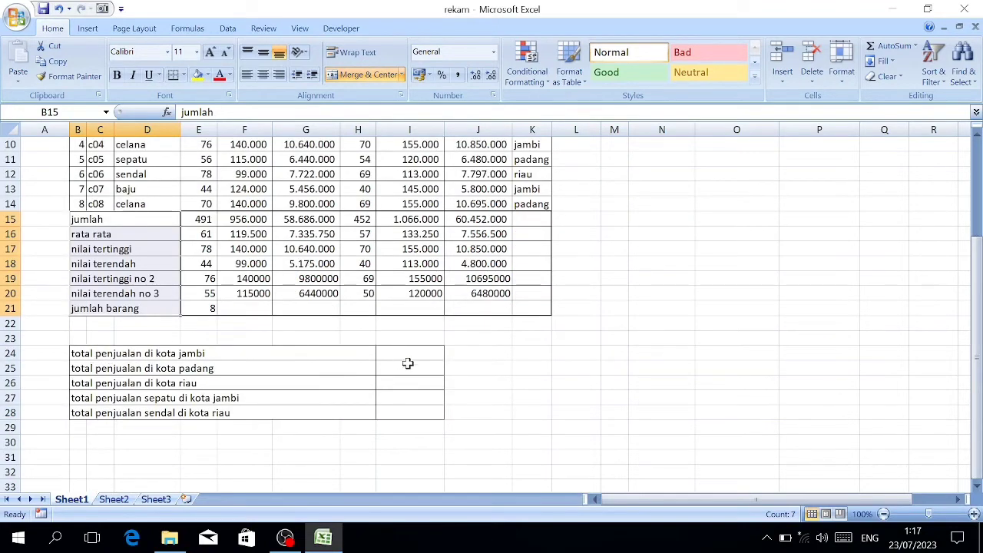
{"action": "left_click", "coordinate": [405, 351]}
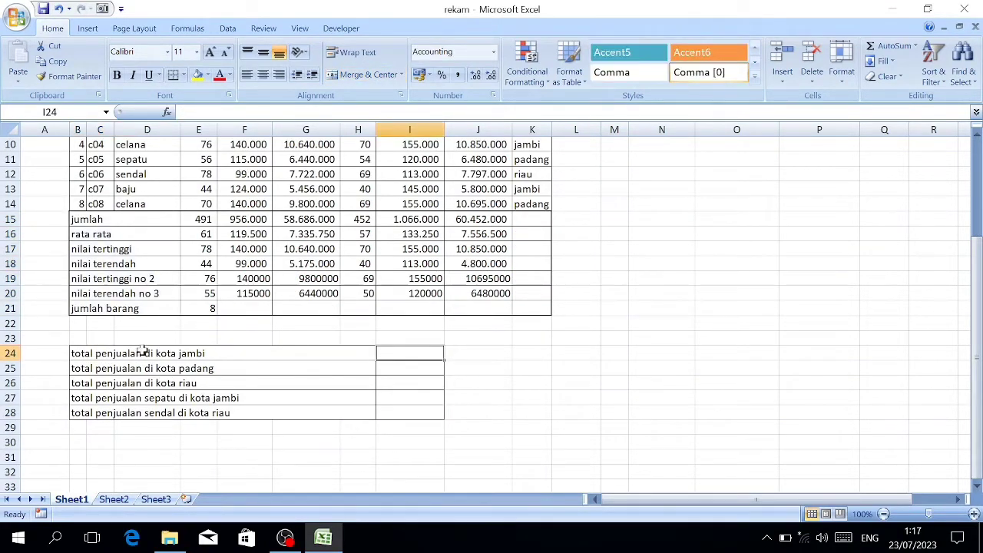
{"action": "scroll", "coordinate": [416, 375], "scroll_direction": "up", "scroll_amount": 2}
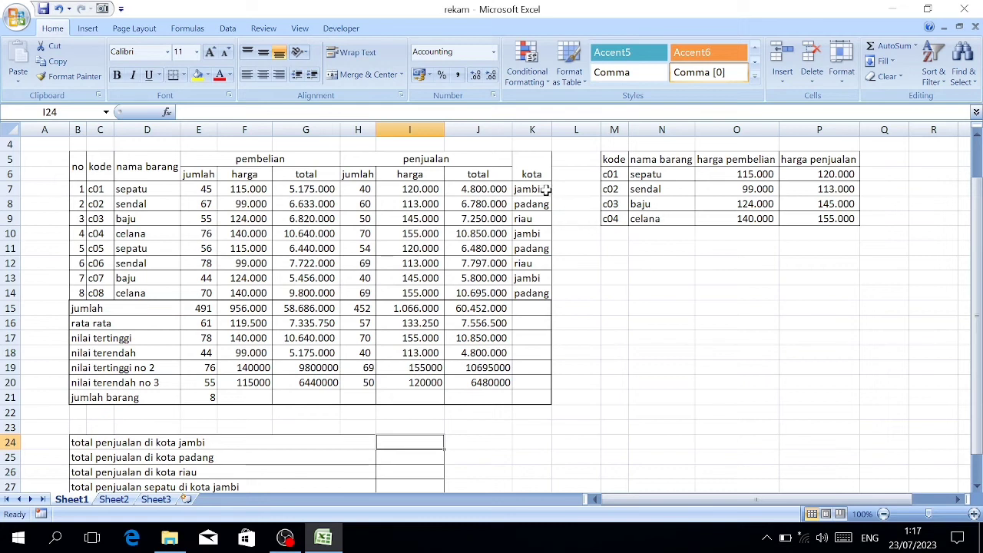
{"action": "left_click_drag", "start_coordinate": [532, 187], "coordinate": [527, 248]}
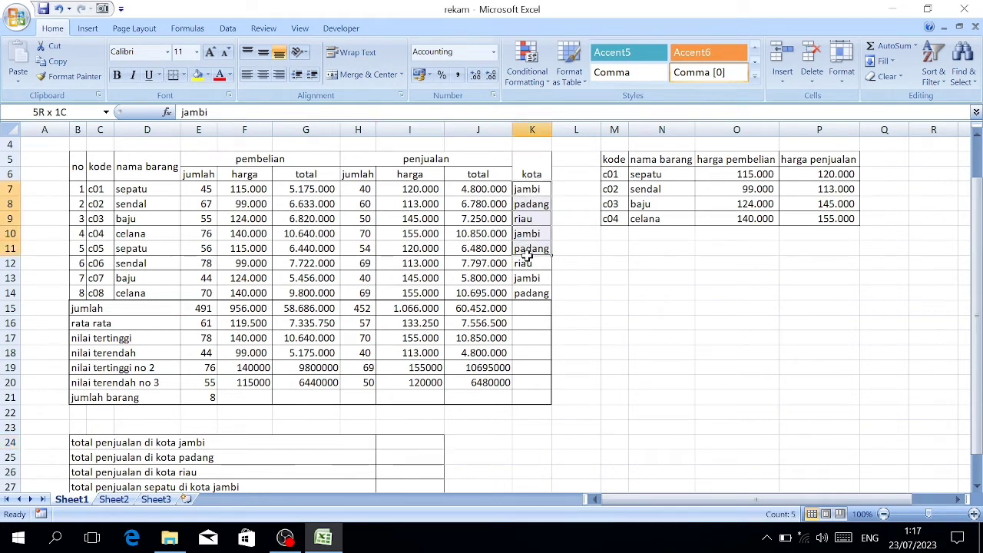
{"action": "left_click", "coordinate": [484, 193]}
{"action": "left_click_drag", "start_coordinate": [484, 193], "coordinate": [483, 248]}
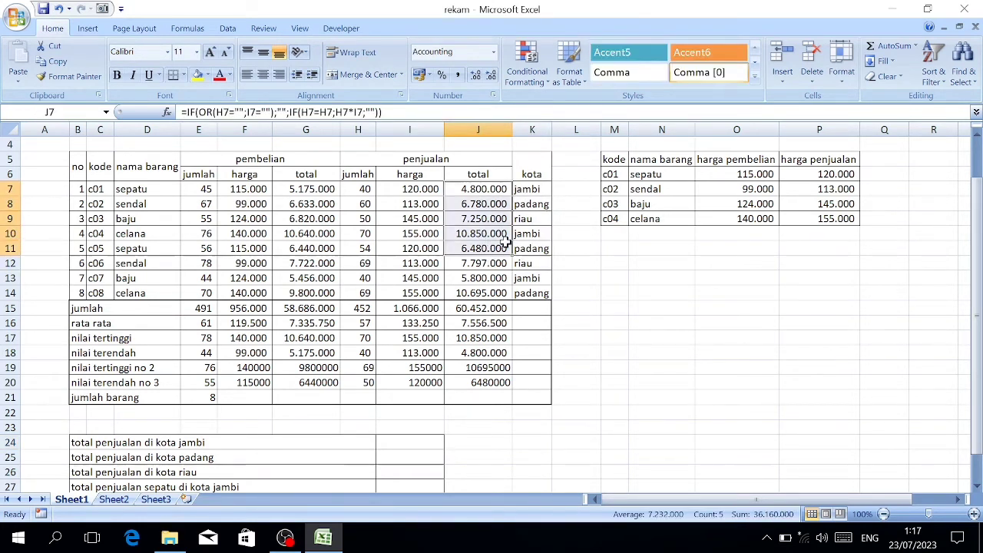
{"action": "left_click", "coordinate": [393, 443]}
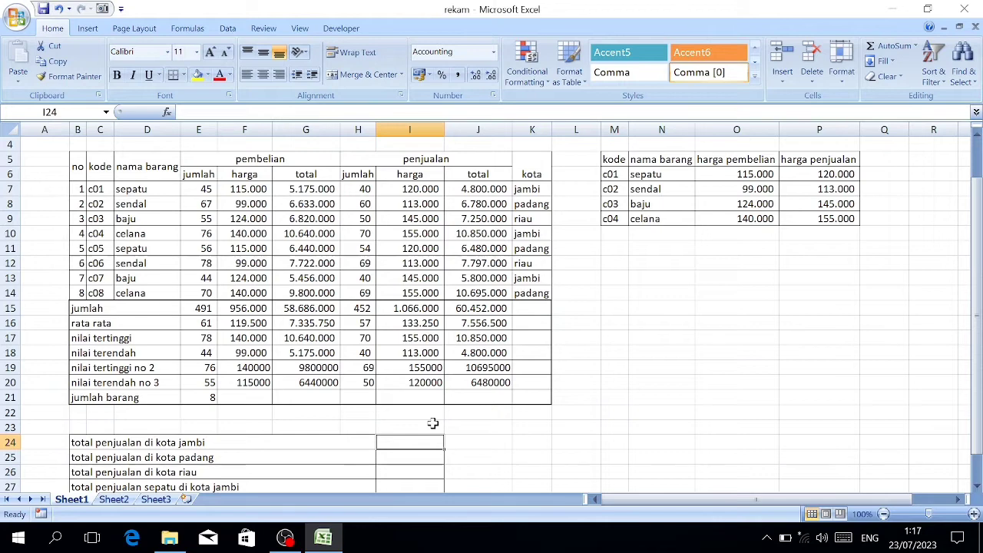
{"action": "type", "text": "=sum"}
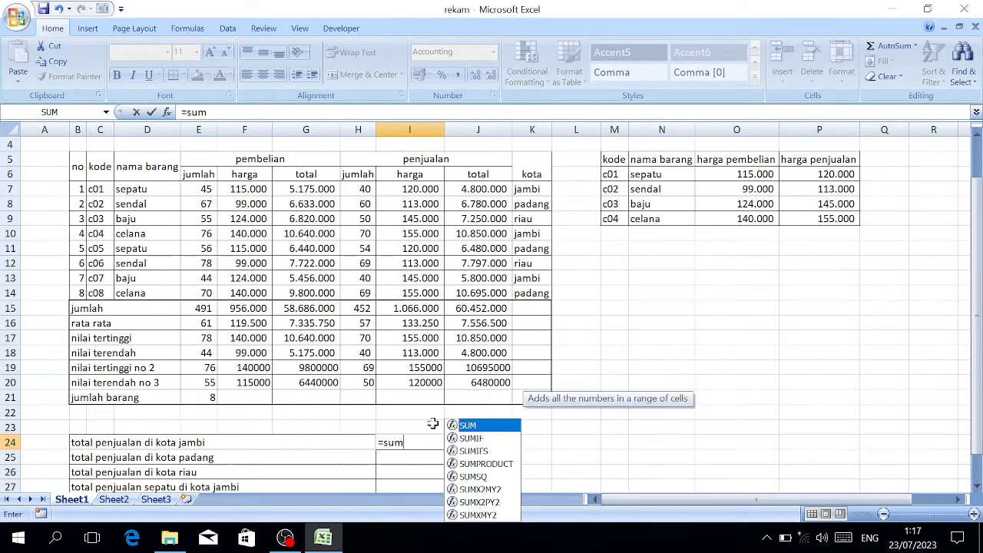
{"action": "key", "text": "Down"}
{"action": "key", "text": "Tab"}
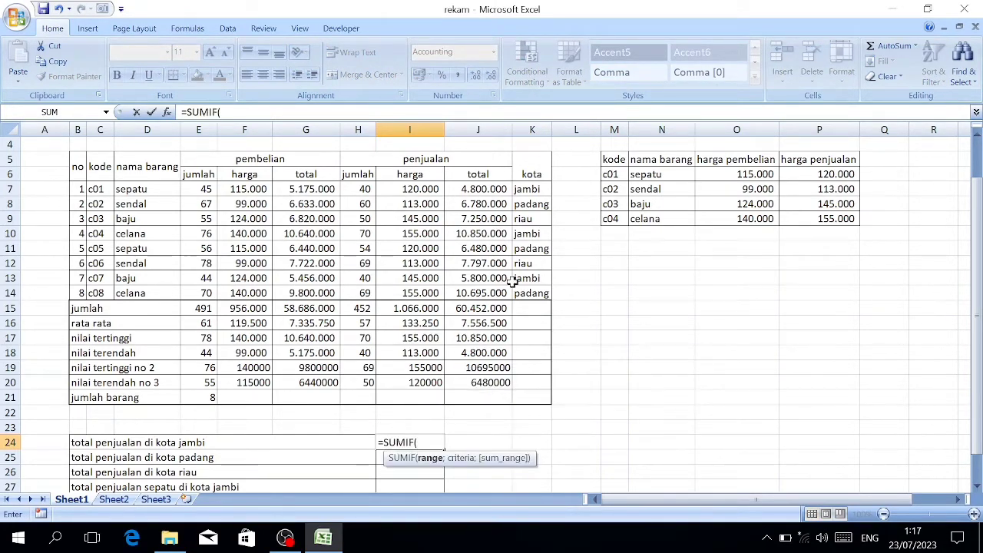
{"action": "left_click_drag", "start_coordinate": [521, 192], "coordinate": [537, 292]}
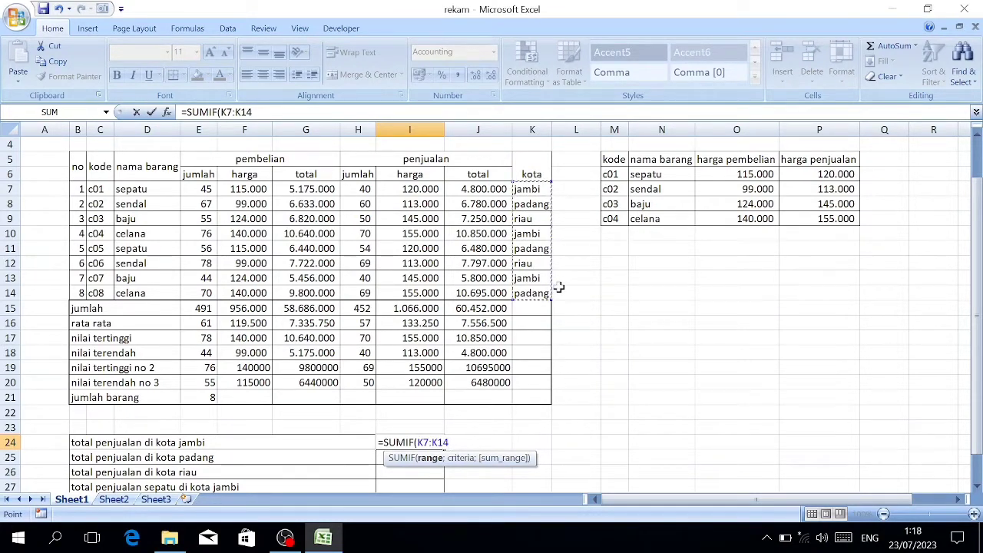
{"action": "type", "text": ";"}
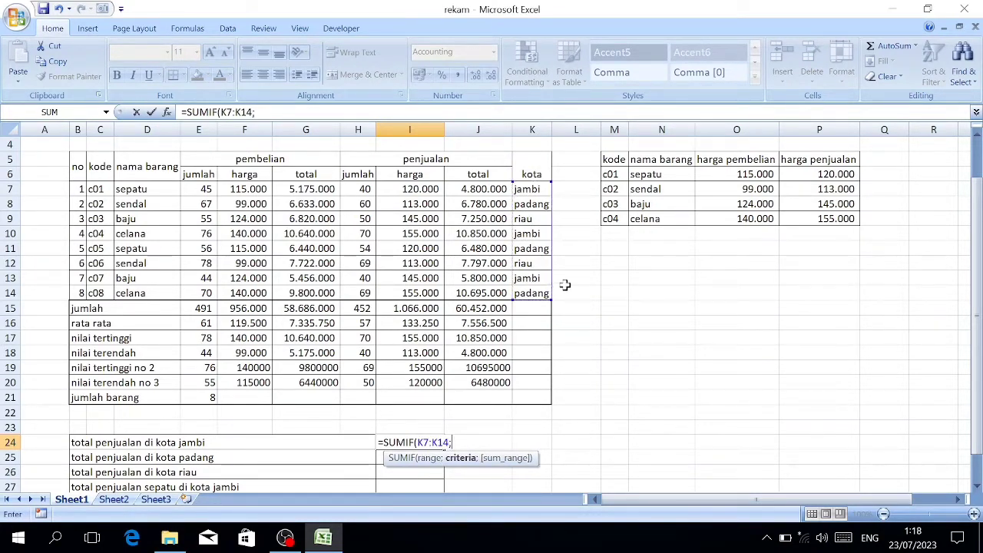
{"action": "left_click", "coordinate": [530, 190]}
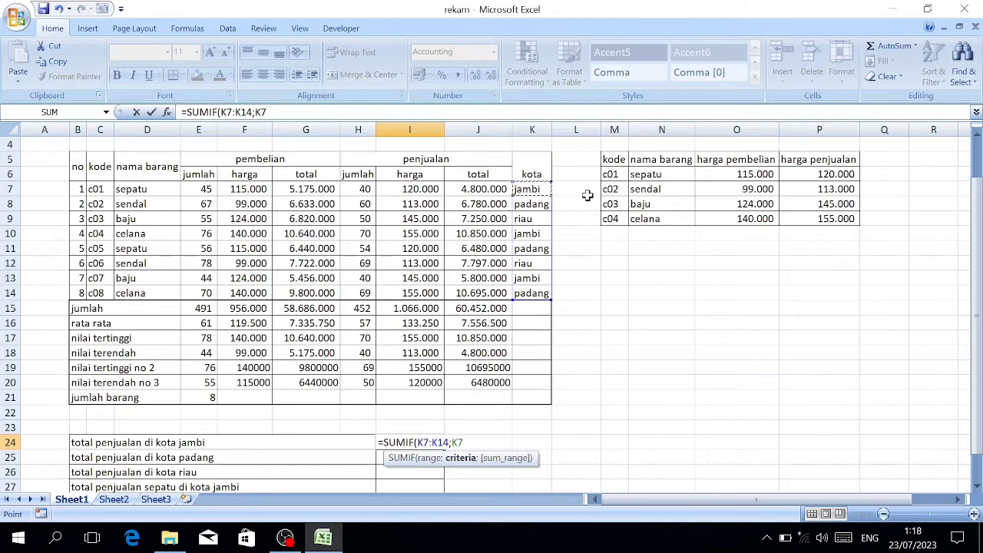
{"action": "key", "text": "F4"}
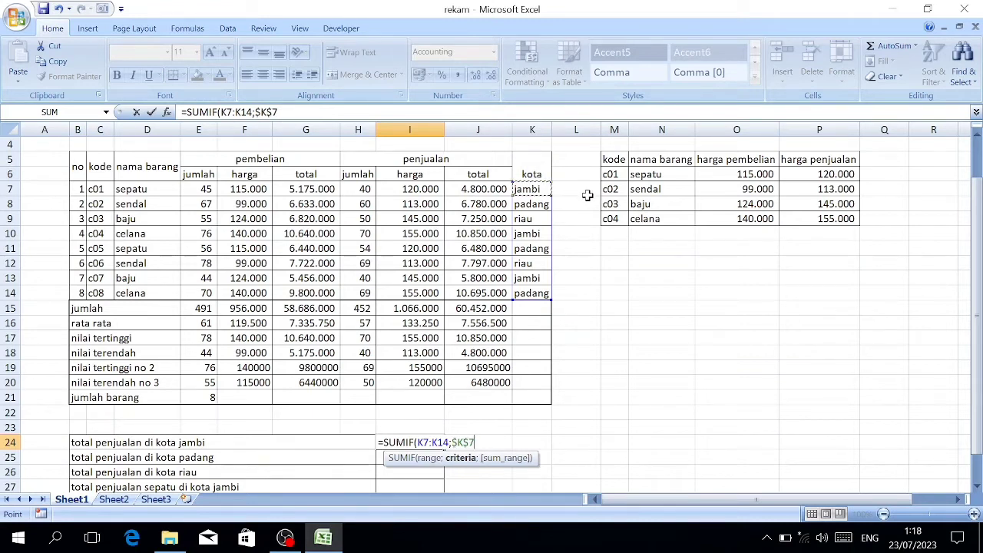
{"action": "type", "text": ";"}
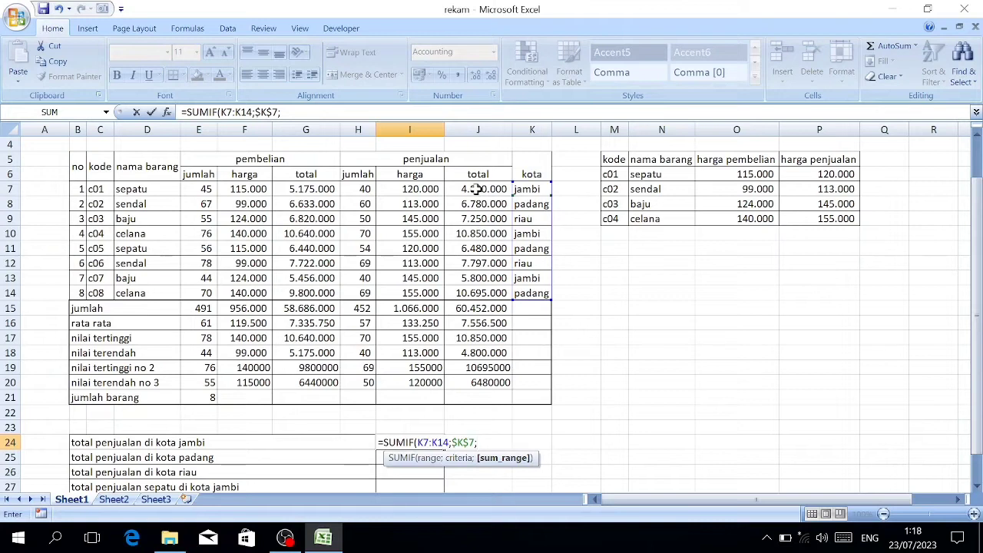
{"action": "left_click_drag", "start_coordinate": [476, 190], "coordinate": [484, 293]}
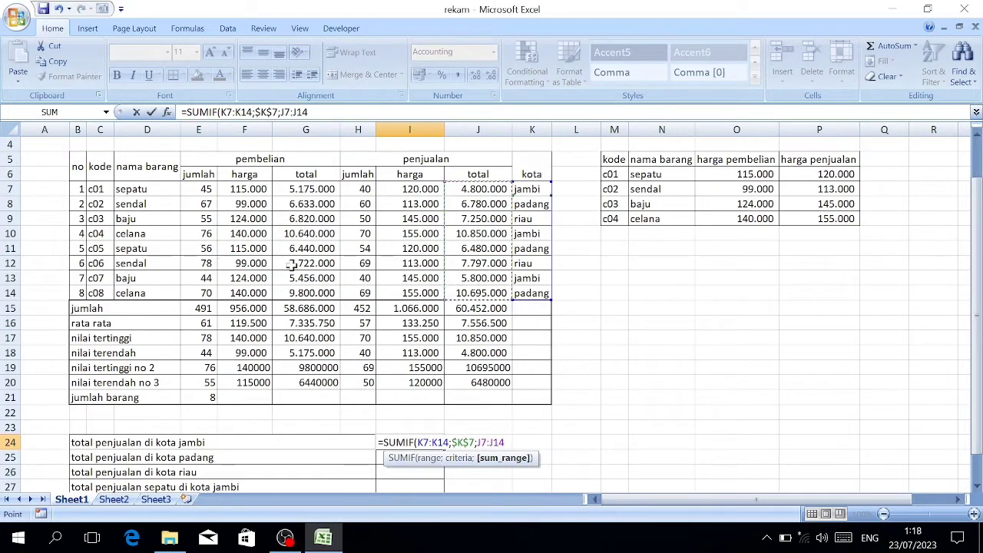
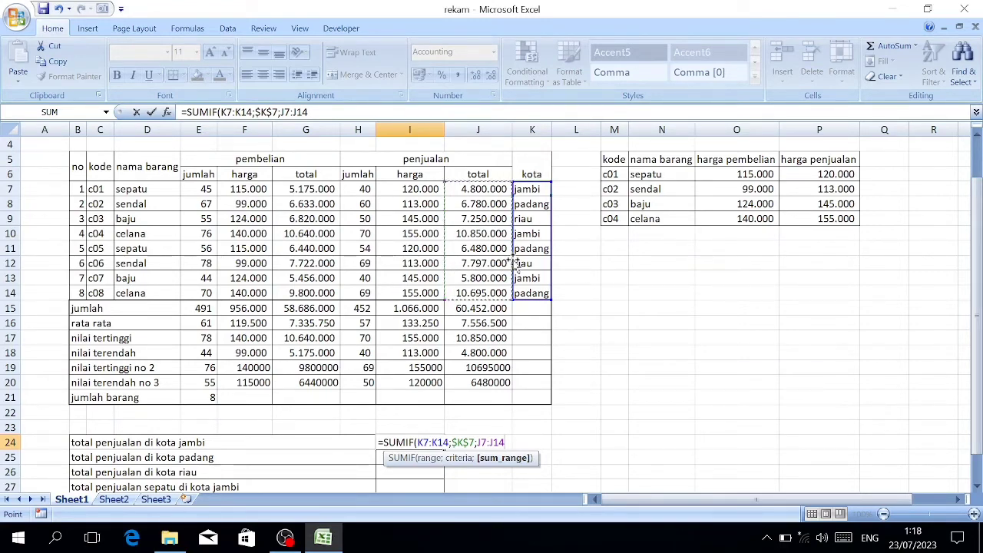
{"action": "key", "text": "Return"}
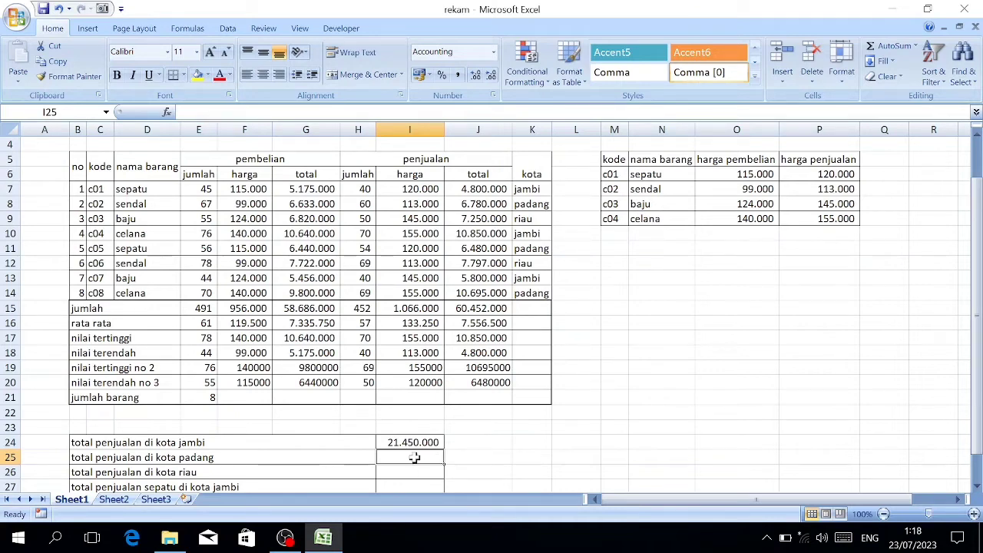
Begin a conditional sum formula in the total penjualan di kota padang cell I25.
{"action": "type", "text": "=sum"}
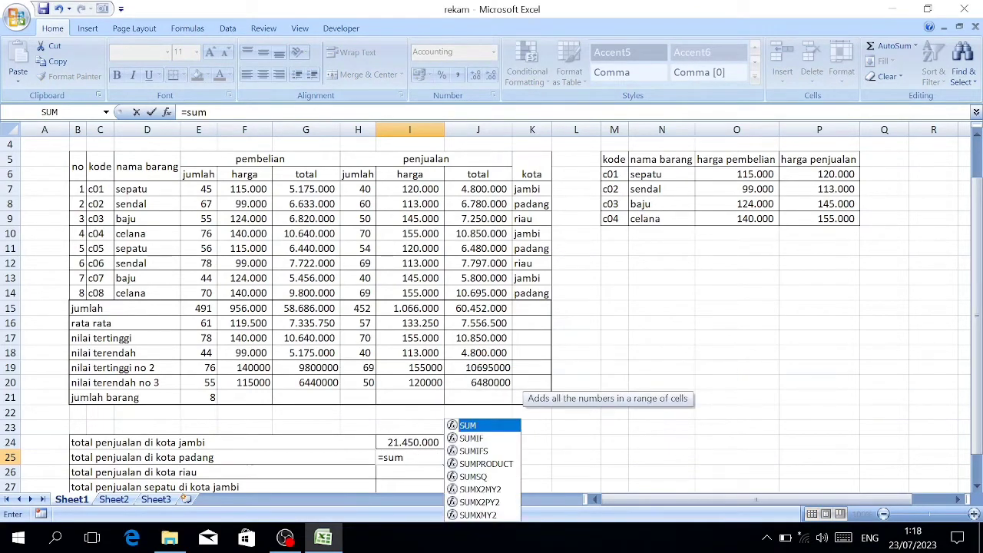
Complete the total sales for padang in I25 with SUMIF using range K7:K14, criterion $K$8 and sum range J7:J14.
{"action": "key", "text": "Down"}
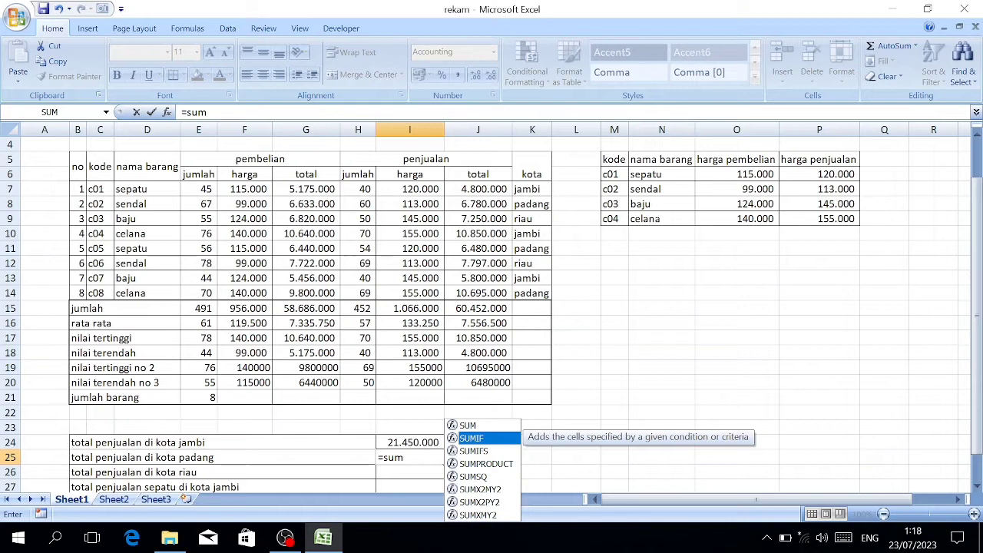
{"action": "key", "text": "Tab"}
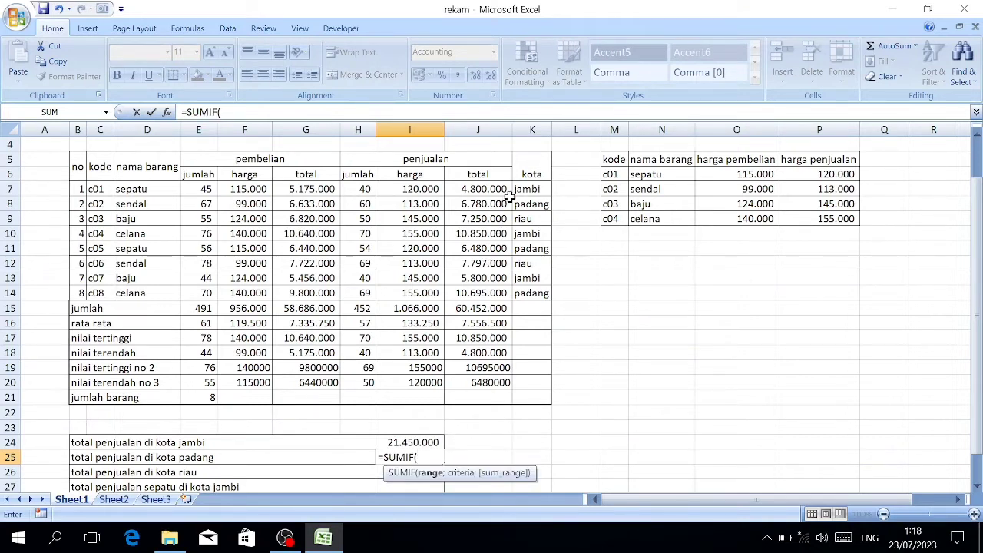
{"action": "left_click_drag", "start_coordinate": [527, 189], "coordinate": [532, 293]}
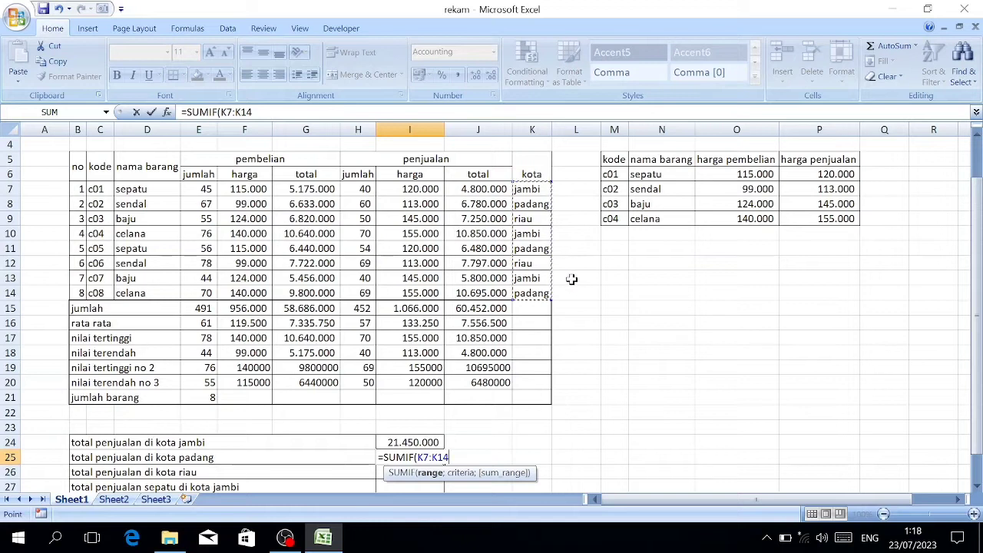
{"action": "type", "text": ";"}
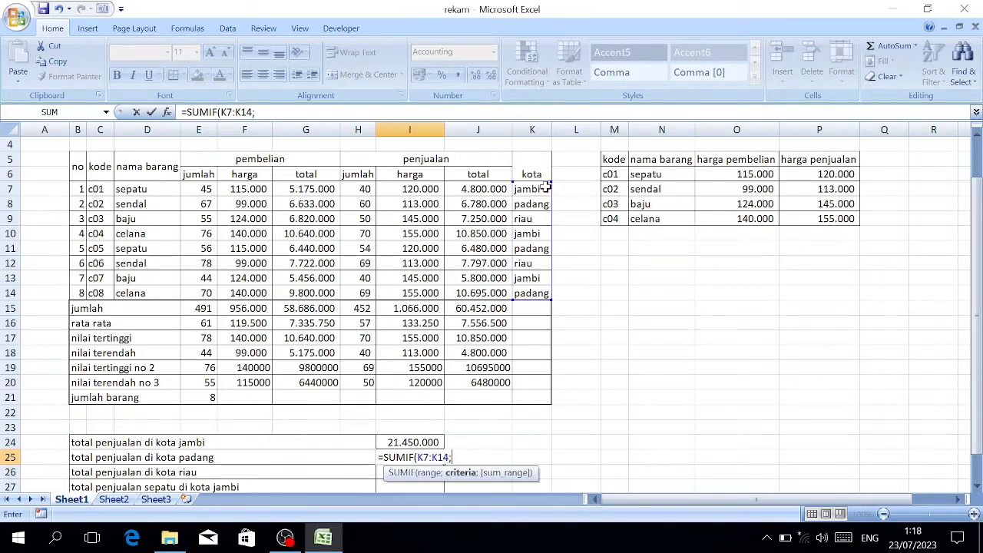
{"action": "left_click", "coordinate": [529, 207]}
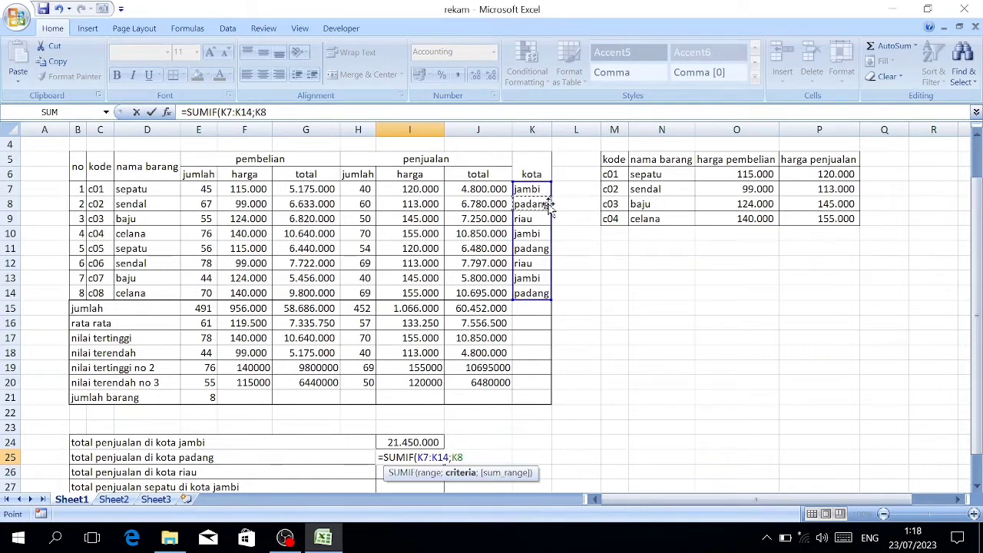
{"action": "key", "text": "F4"}
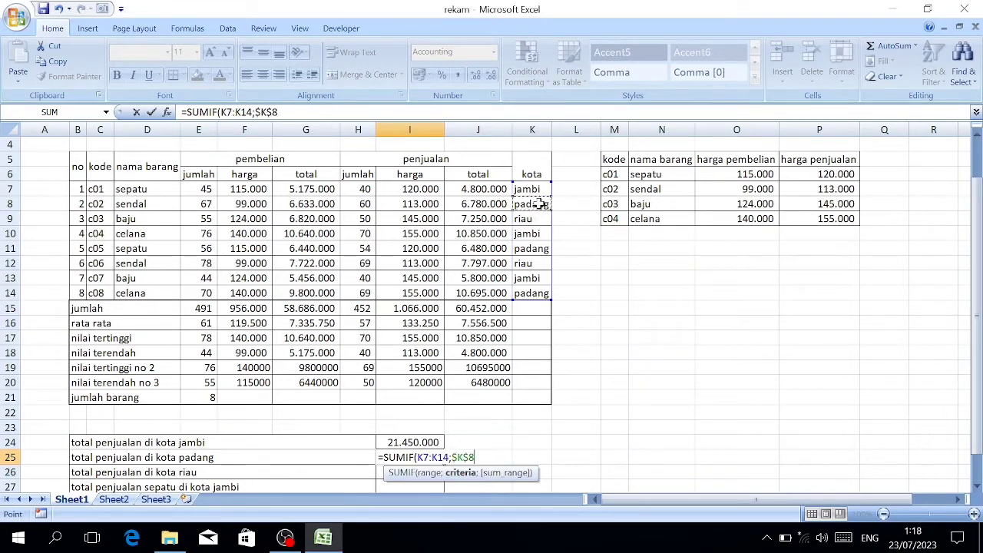
{"action": "type", "text": ";"}
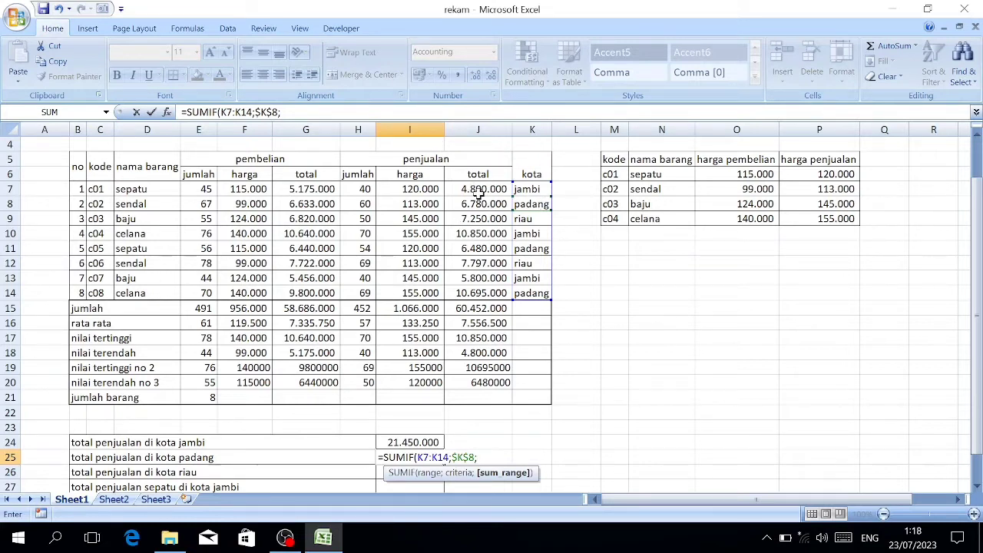
{"action": "left_click_drag", "start_coordinate": [476, 190], "coordinate": [483, 295]}
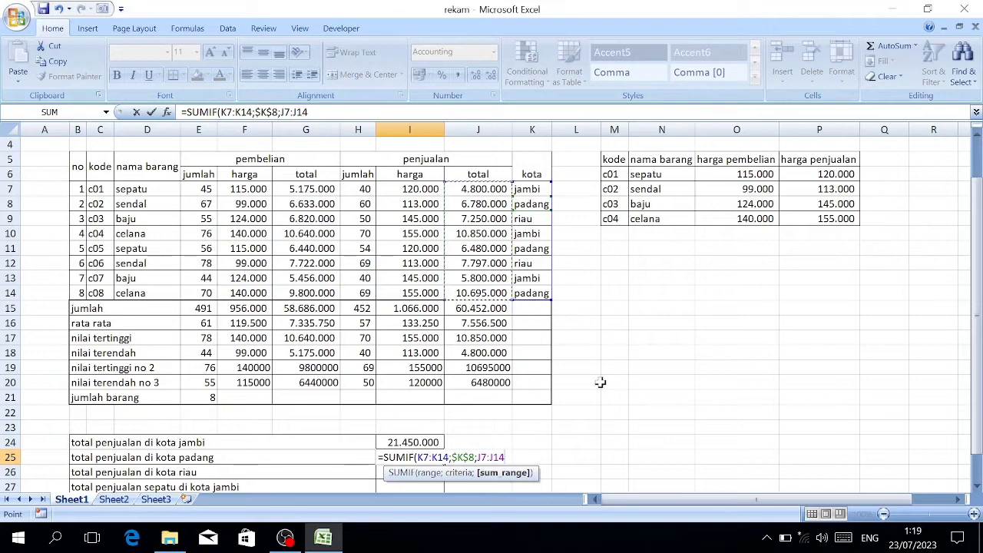
{"action": "key", "text": "Return"}
Start a SUMIF formula in I26 for the total sales in riau.
{"action": "scroll", "coordinate": [435, 413], "scroll_direction": "down", "scroll_amount": 2}
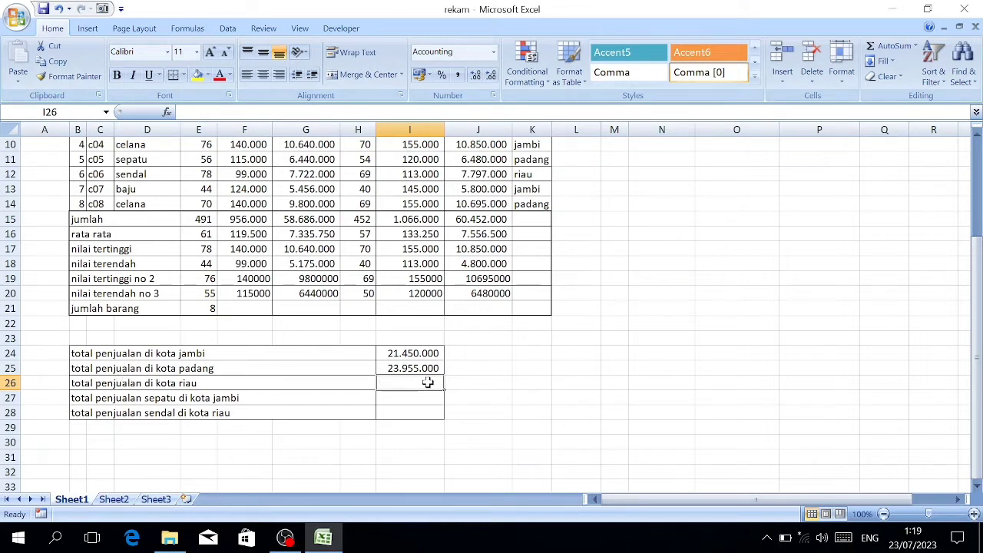
{"action": "type", "text": "="}
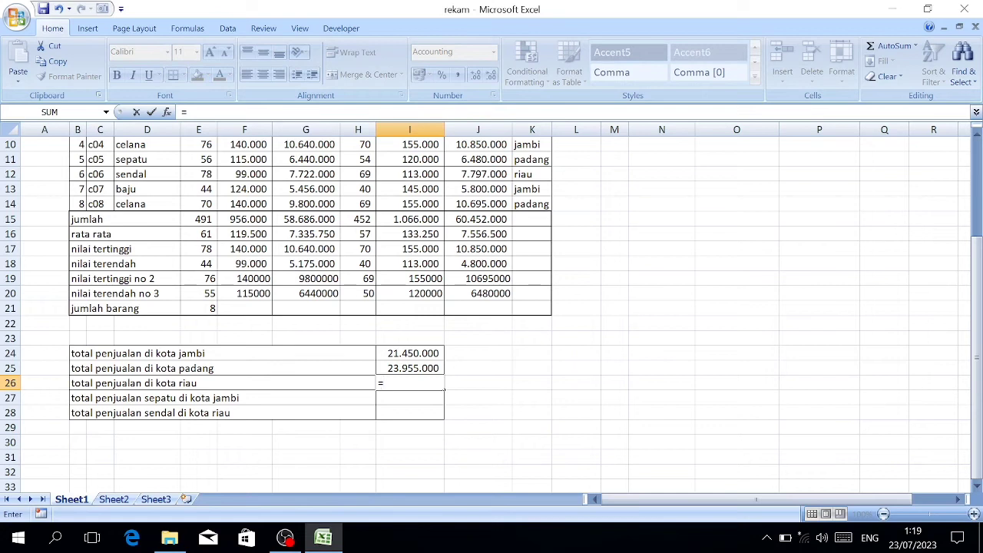
{"action": "type", "text": "su,"}
{"action": "key", "text": "BackSpace"}
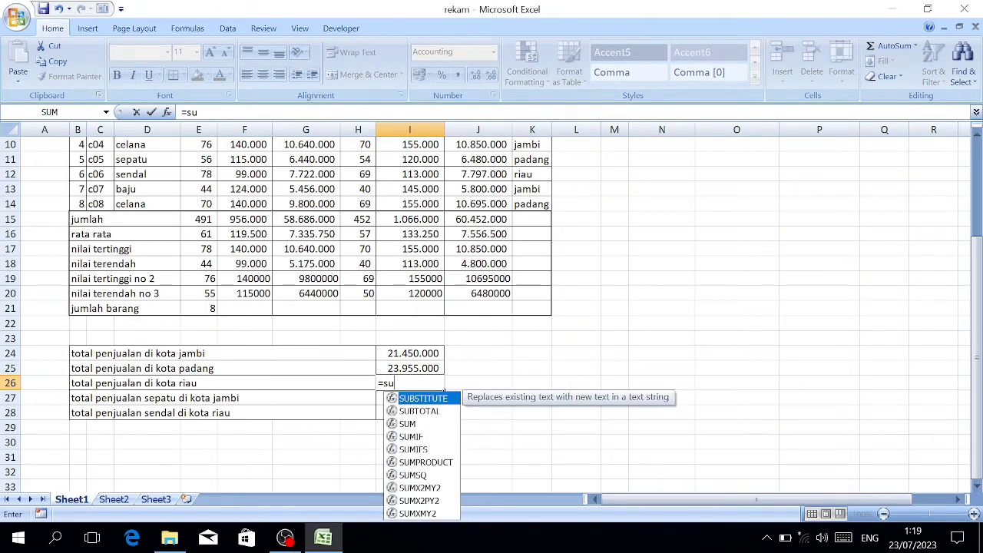
{"action": "type", "text": ","}
{"action": "key", "text": "BackSpace"}
{"action": "type", "text": "m"}
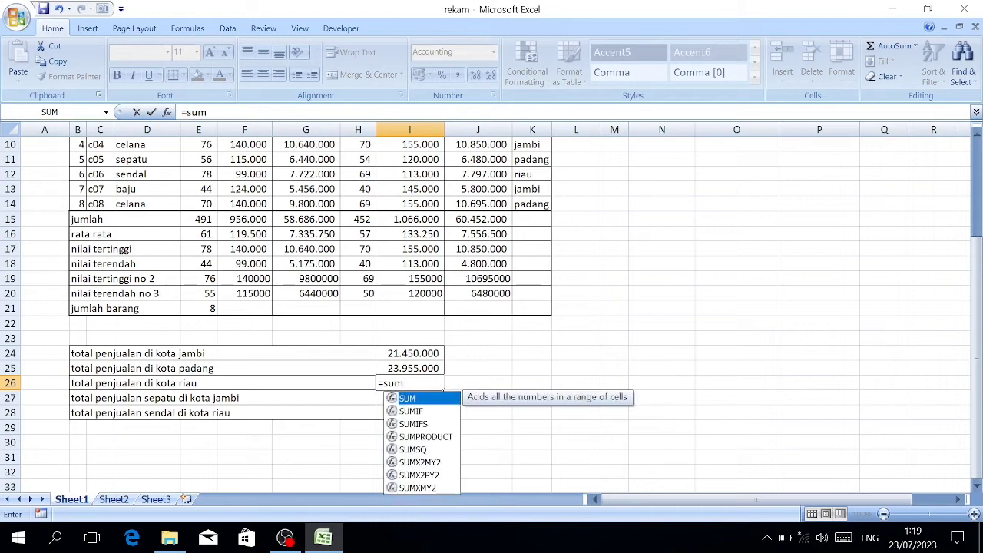
{"action": "key", "text": "Down"}
{"action": "key", "text": "Tab"}
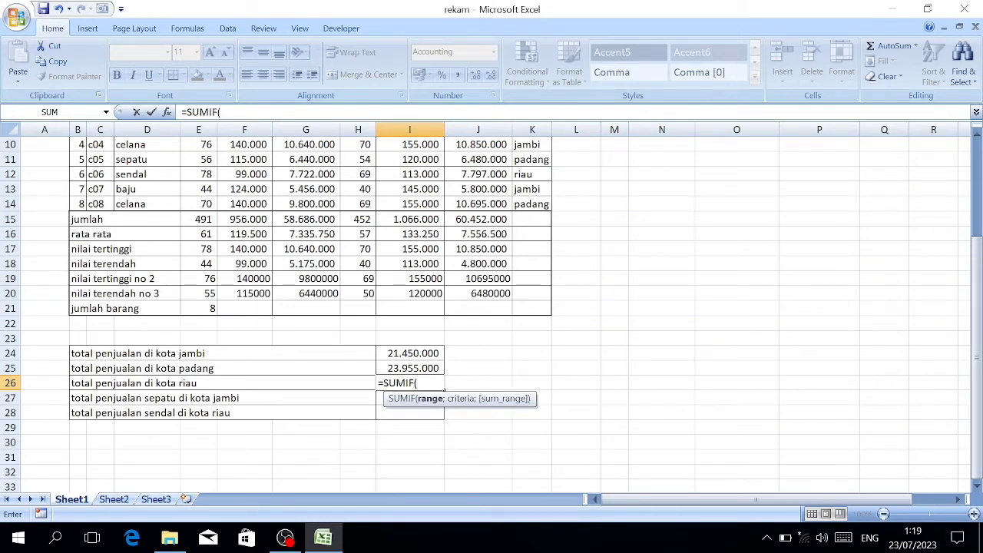
Complete the riau SUMIF formula with range K7:K14, absolute criterion $K$9 and sum range J7:J14.
{"action": "scroll", "coordinate": [495, 330], "scroll_direction": "up", "scroll_amount": 2}
{"action": "left_click", "coordinate": [523, 190]}
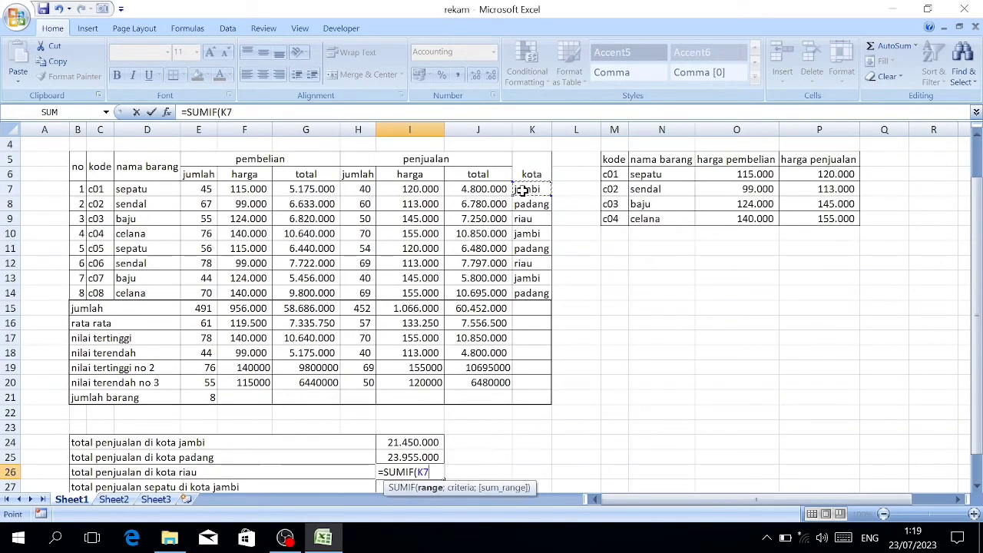
{"action": "left_click_drag", "start_coordinate": [522, 190], "coordinate": [527, 288]}
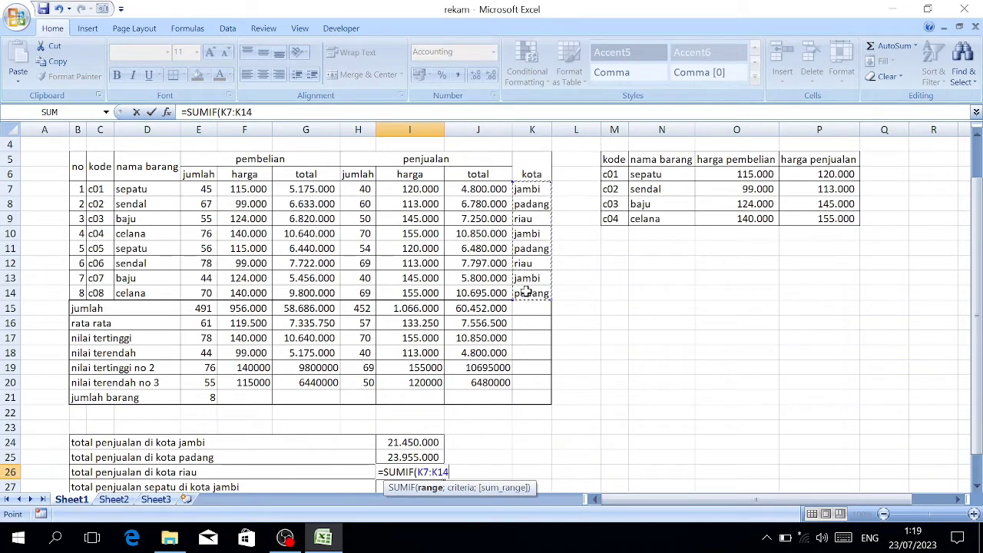
{"action": "type", "text": ";"}
{"action": "scroll", "coordinate": [551, 298], "scroll_direction": "down", "scroll_amount": 2}
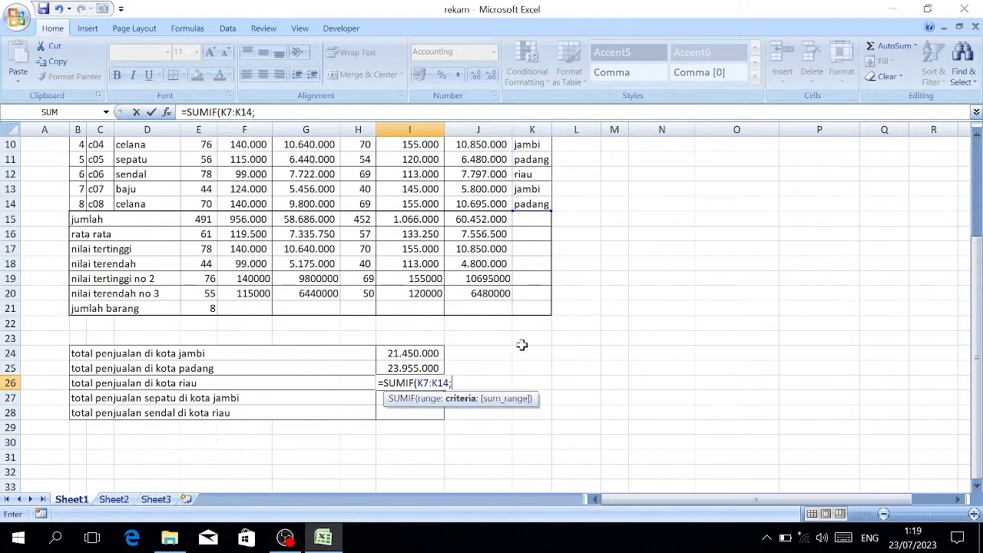
{"action": "scroll", "coordinate": [359, 369], "scroll_direction": "up", "scroll_amount": 2}
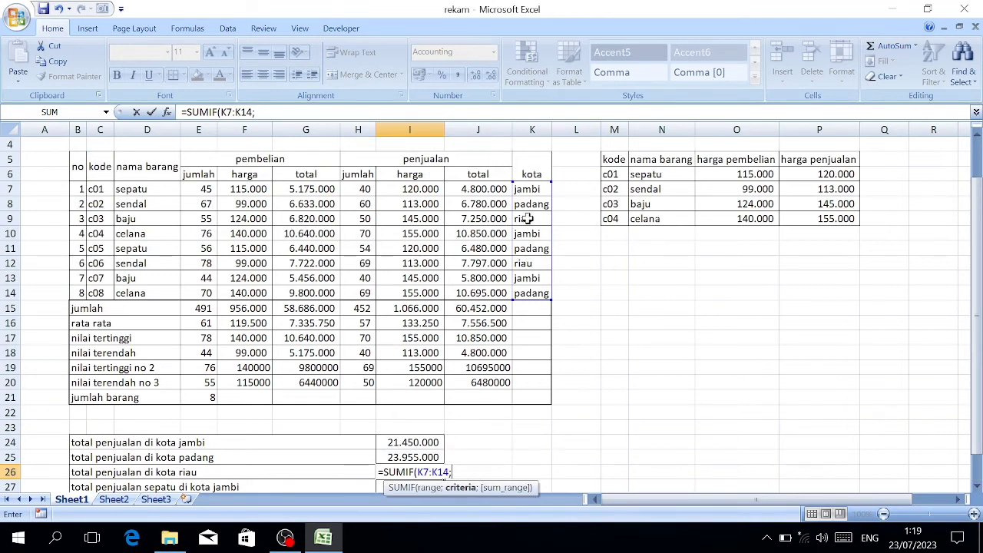
{"action": "left_click", "coordinate": [530, 219]}
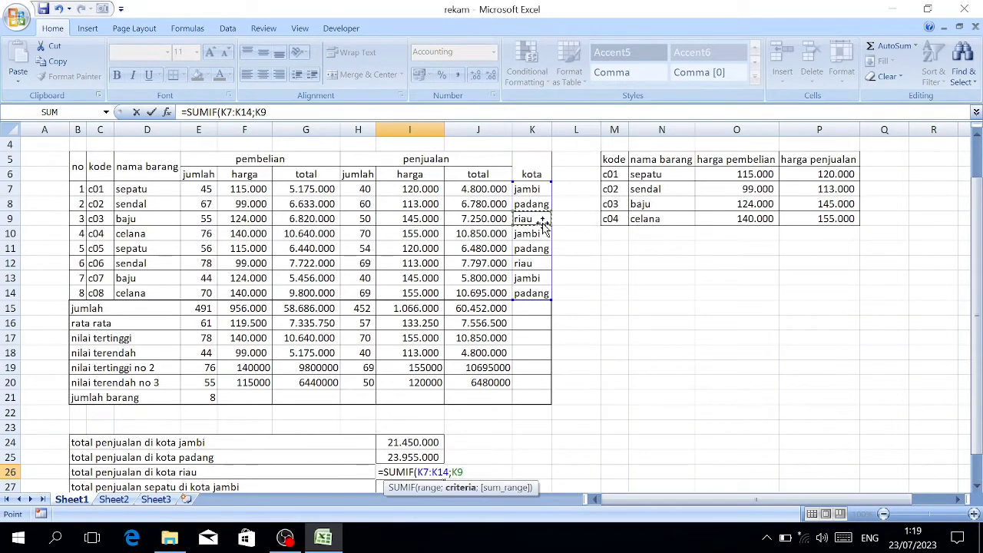
{"action": "key", "text": "F4"}
{"action": "type", "text": ";"}
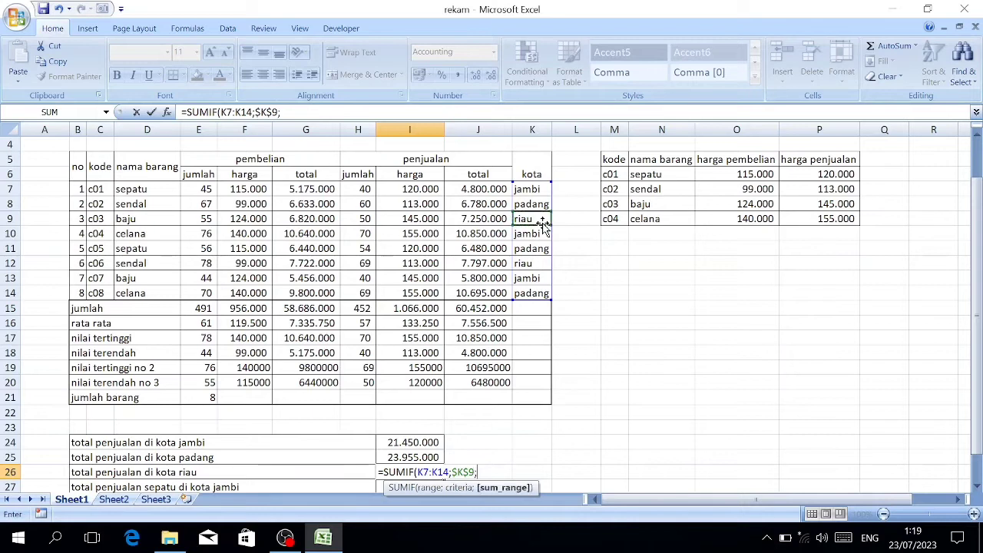
{"action": "left_click_drag", "start_coordinate": [467, 192], "coordinate": [474, 292]}
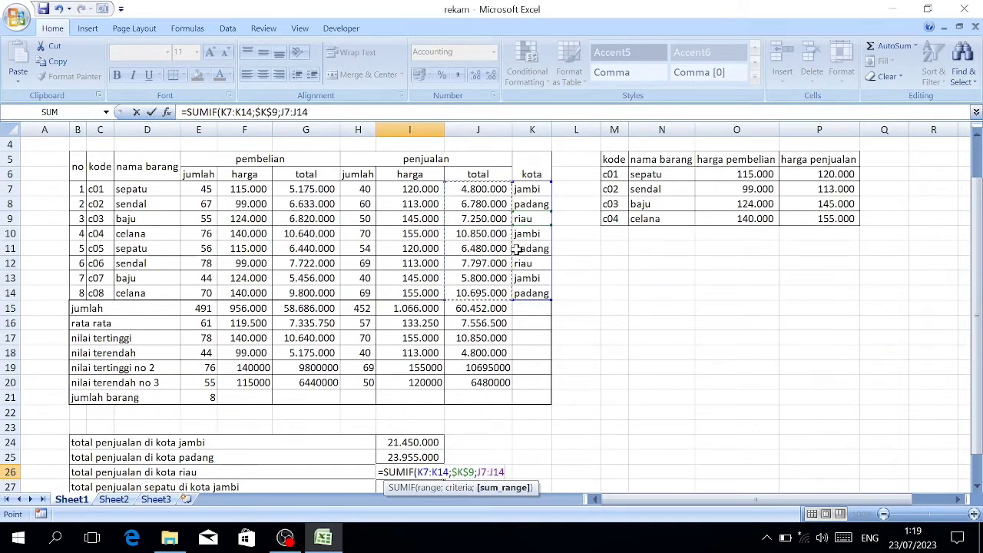
{"action": "key", "text": "Return"}
Fill the labels for sepatu sales in jambi and sendal sales in riau, rows 27 and 28, with yellow.
{"action": "scroll", "coordinate": [461, 292], "scroll_direction": "down", "scroll_amount": 2}
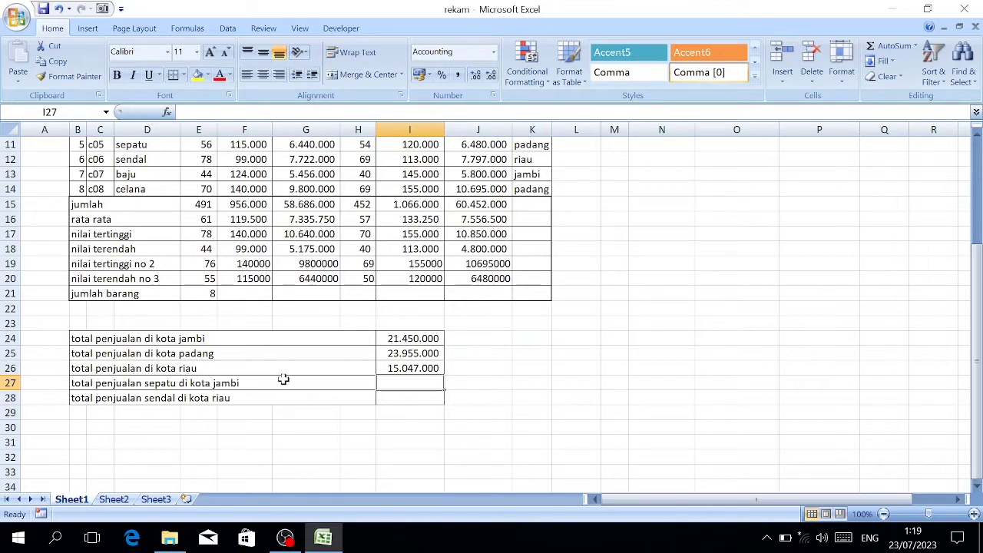
{"action": "left_click_drag", "start_coordinate": [79, 383], "coordinate": [311, 393]}
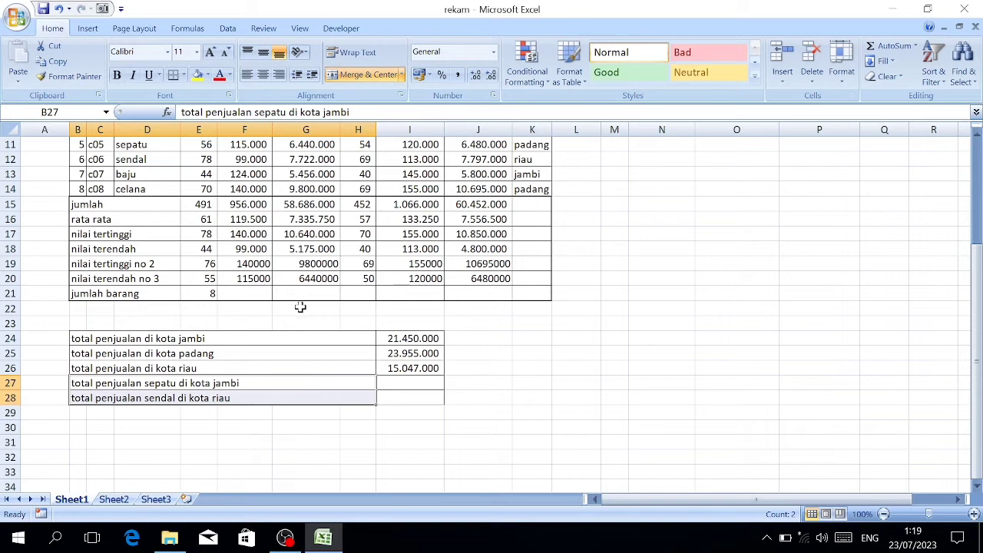
{"action": "left_click", "coordinate": [198, 74]}
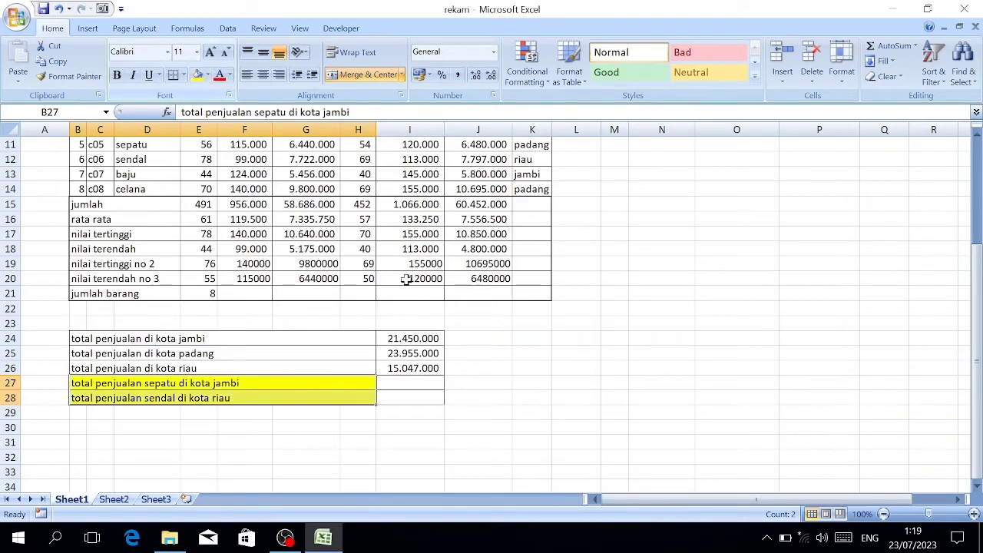
{"action": "left_click", "coordinate": [246, 385]}
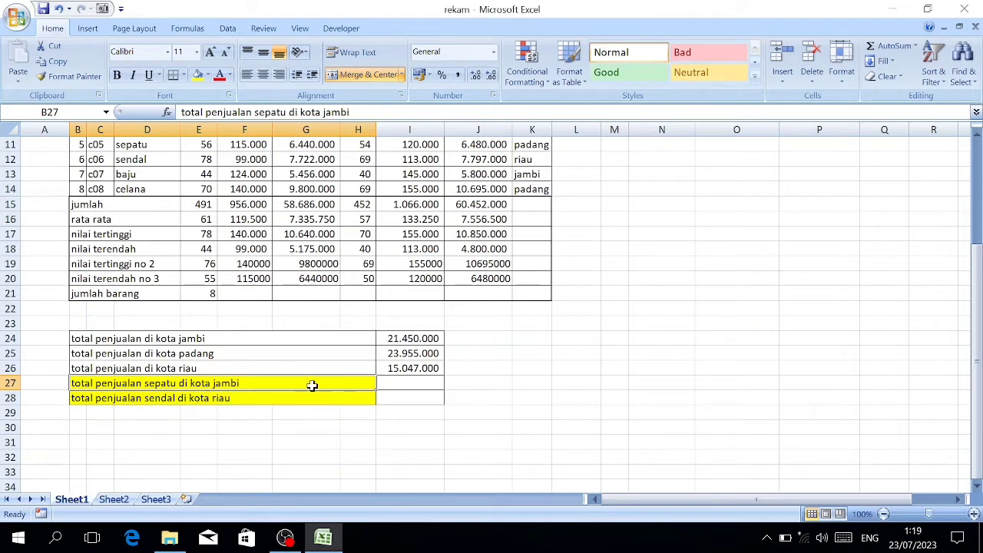
Start a SUMIFS formula in I27 for sepatu sales in jambi, with J7:J14 as the sum range.
{"action": "left_click", "coordinate": [398, 384]}
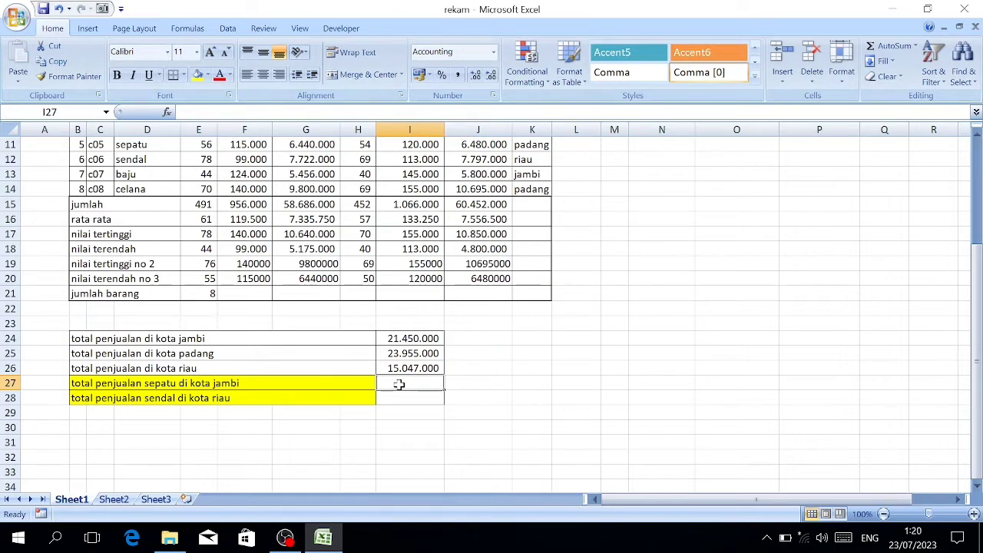
{"action": "type", "text": "=sum"}
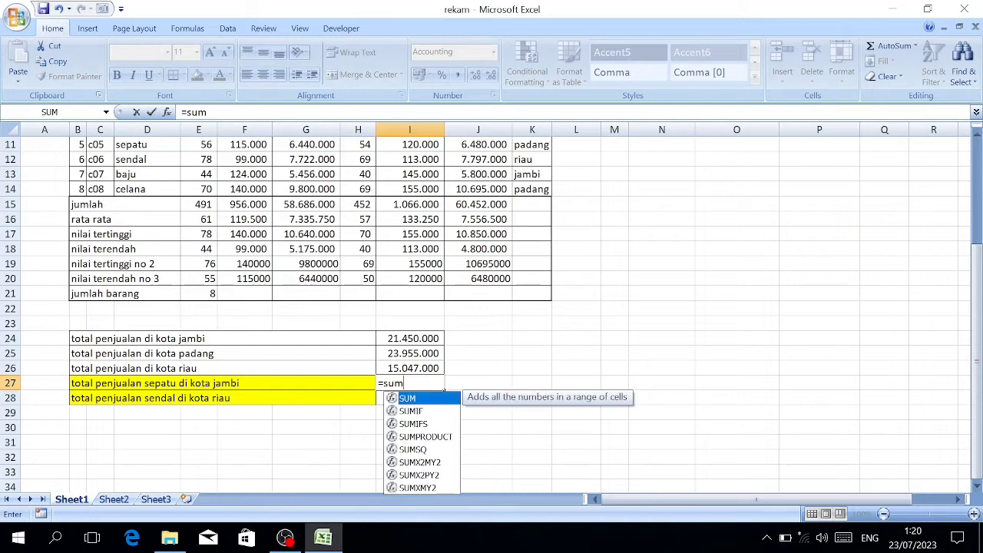
{"action": "key", "text": "Down"}
{"action": "key", "text": "Down"}
{"action": "key", "text": "Tab"}
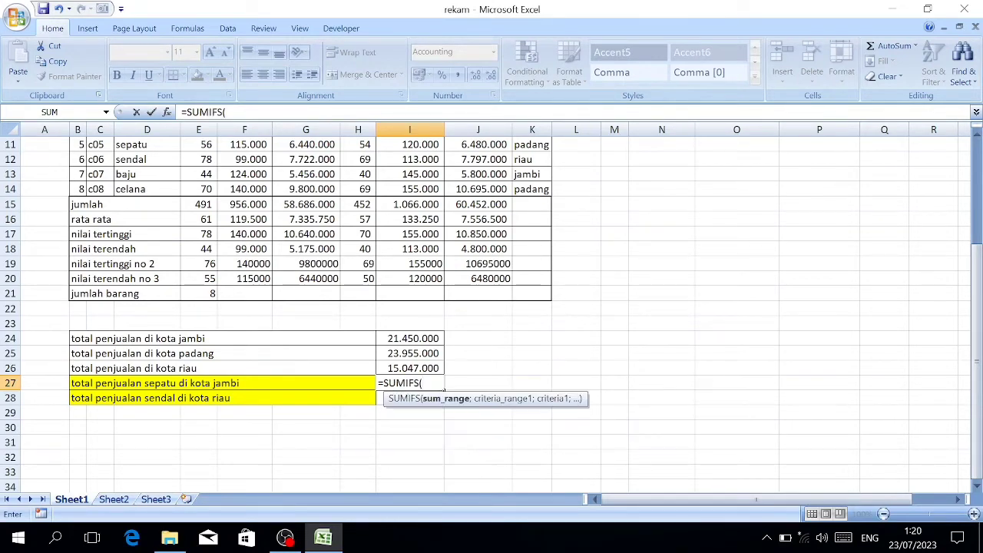
{"action": "scroll", "coordinate": [488, 372], "scroll_direction": "up", "scroll_amount": 2}
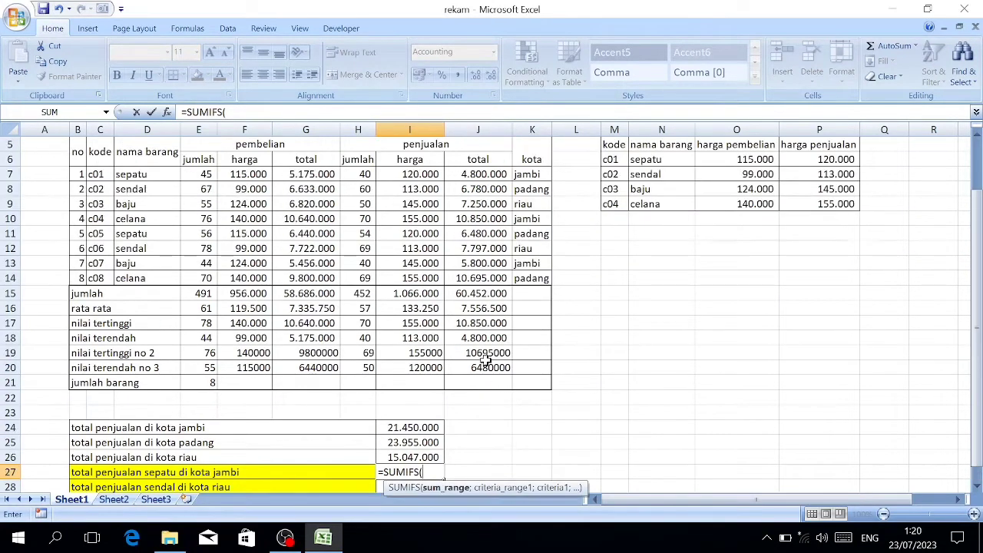
{"action": "scroll", "coordinate": [486, 359], "scroll_direction": "up", "scroll_amount": 1}
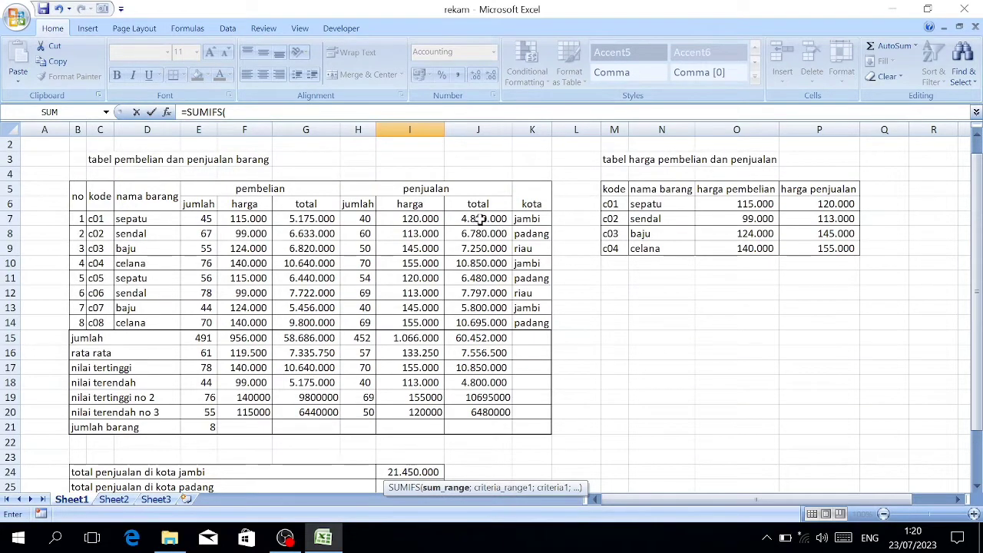
{"action": "left_click", "coordinate": [478, 219]}
{"action": "left_click_drag", "start_coordinate": [477, 219], "coordinate": [492, 324]}
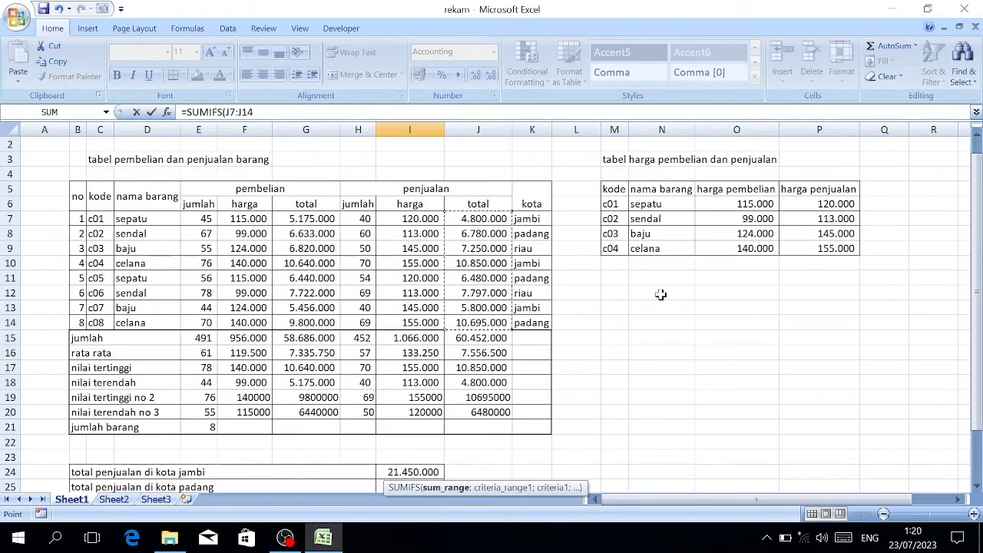
{"action": "scroll", "coordinate": [615, 288], "scroll_direction": "down", "scroll_amount": 2}
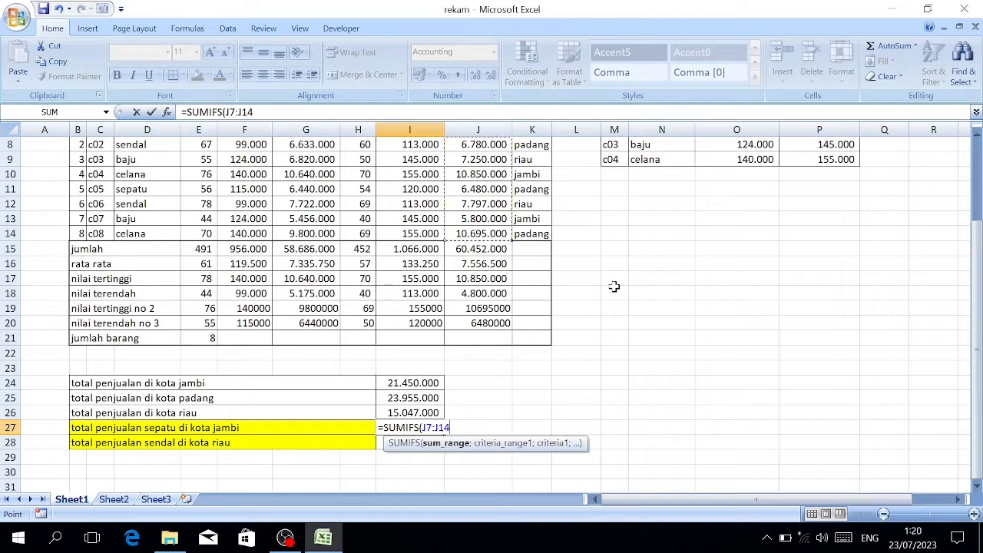
{"action": "type", "text": ";"}
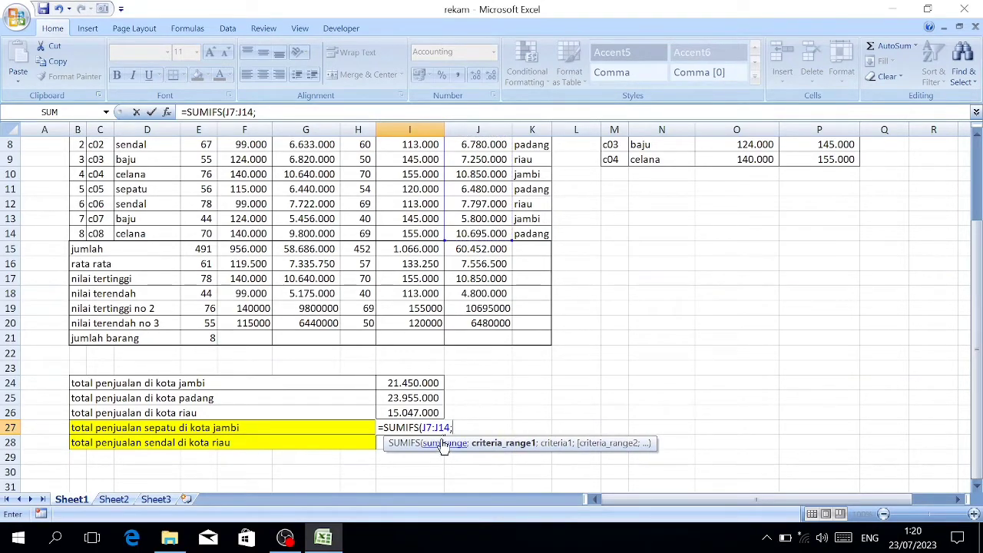
Add the item names D7:D14 as the first criteria range of the SUMIFS formula in I27.
{"action": "scroll", "coordinate": [318, 380], "scroll_direction": "up", "scroll_amount": 2}
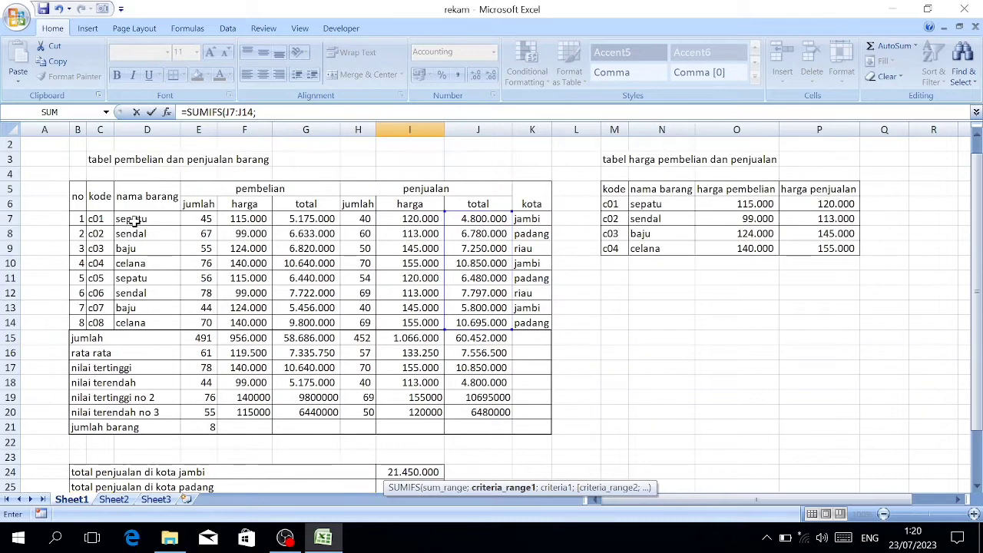
{"action": "left_click_drag", "start_coordinate": [132, 218], "coordinate": [135, 323]}
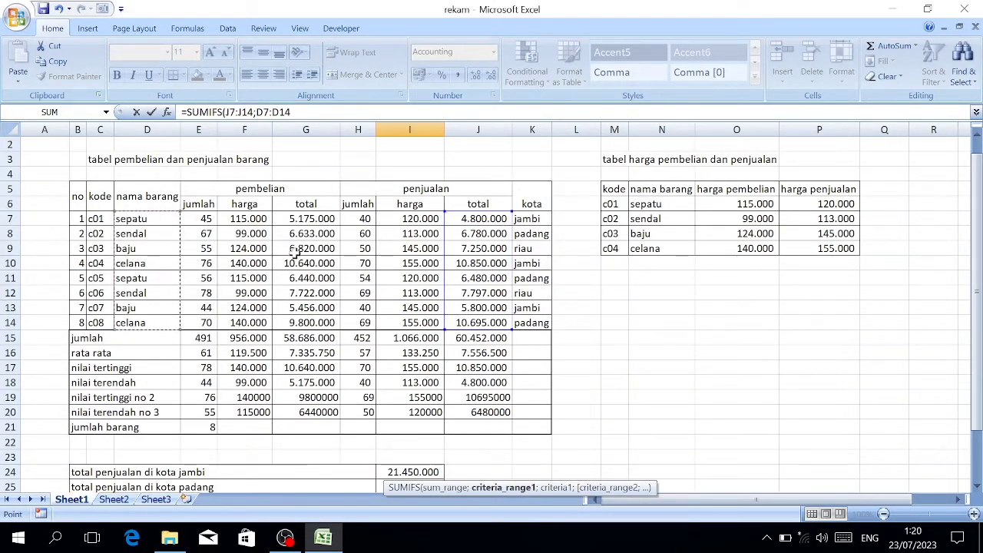
{"action": "scroll", "coordinate": [255, 263], "scroll_direction": "down", "scroll_amount": 1}
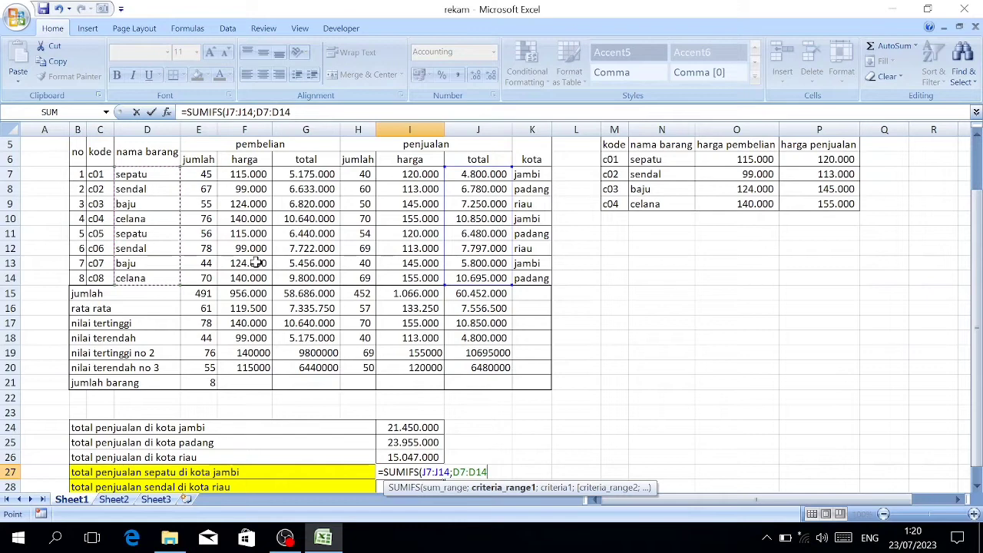
{"action": "type", "text": ";"}
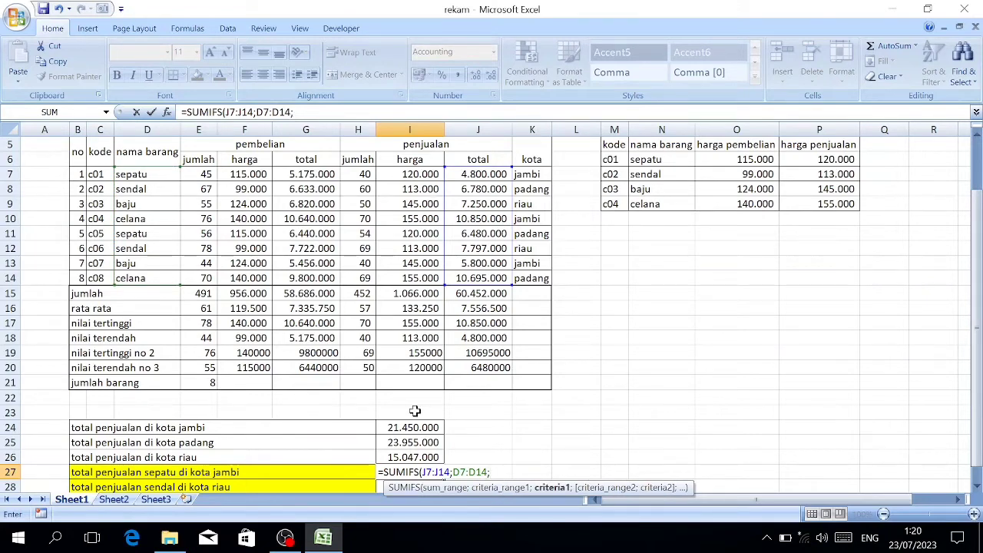
Set the first criterion of the I27 formula to the sepatu cell as absolute reference $D$7.
{"action": "scroll", "coordinate": [198, 309], "scroll_direction": "up", "scroll_amount": 1}
{"action": "scroll", "coordinate": [286, 332], "scroll_direction": "down", "scroll_amount": 2}
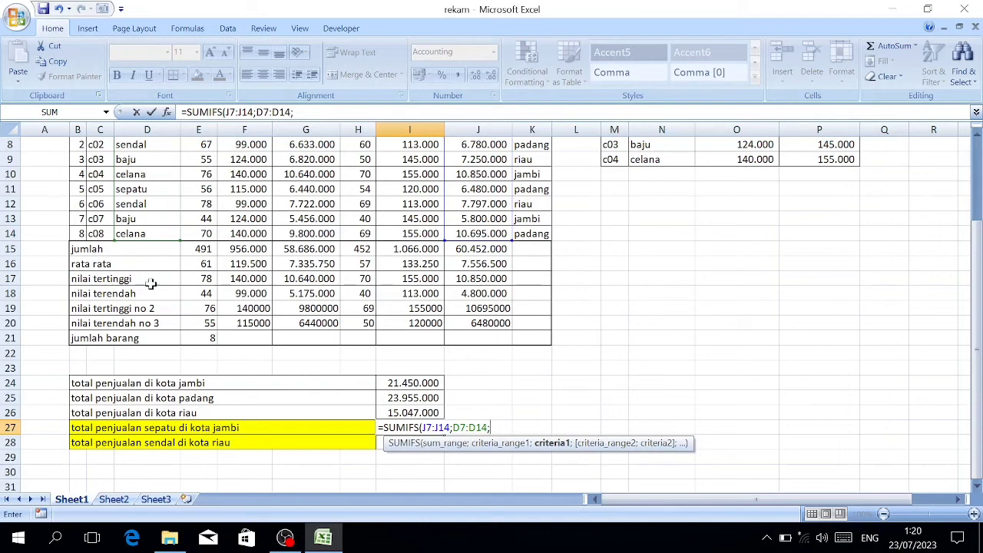
{"action": "scroll", "coordinate": [158, 253], "scroll_direction": "up", "scroll_amount": 2}
{"action": "scroll", "coordinate": [169, 261], "scroll_direction": "down", "scroll_amount": 2}
{"action": "scroll", "coordinate": [56, 183], "scroll_direction": "up", "scroll_amount": 2}
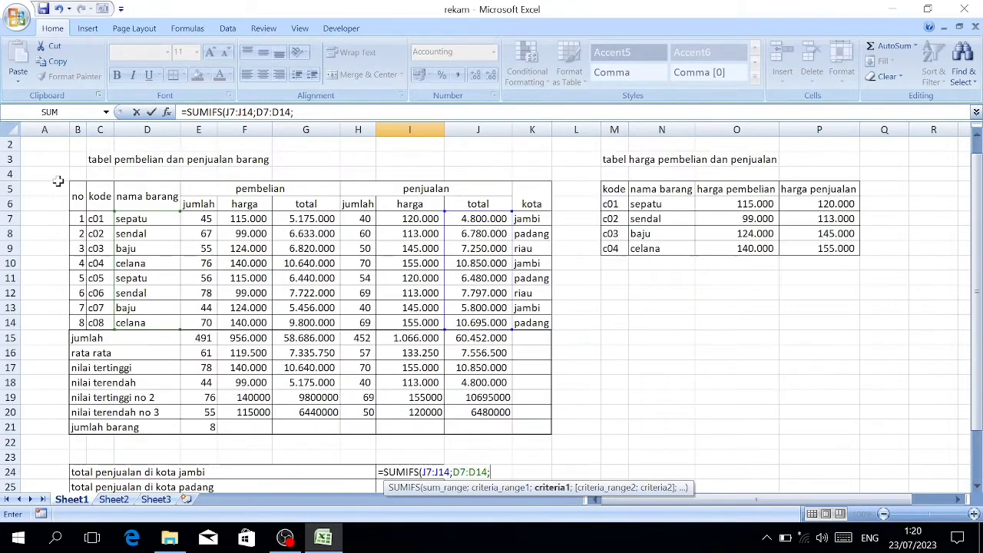
{"action": "left_click", "coordinate": [130, 219]}
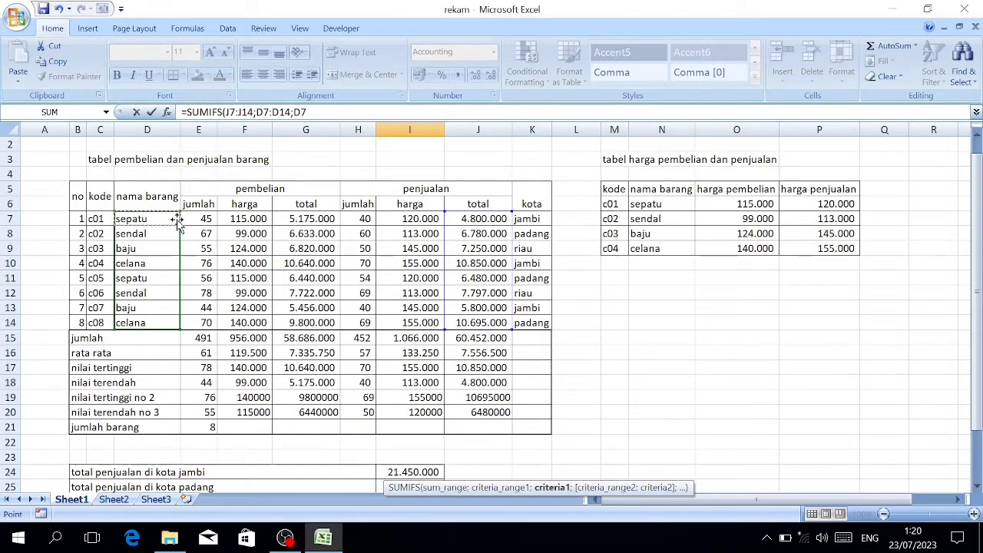
{"action": "key", "text": "F4"}
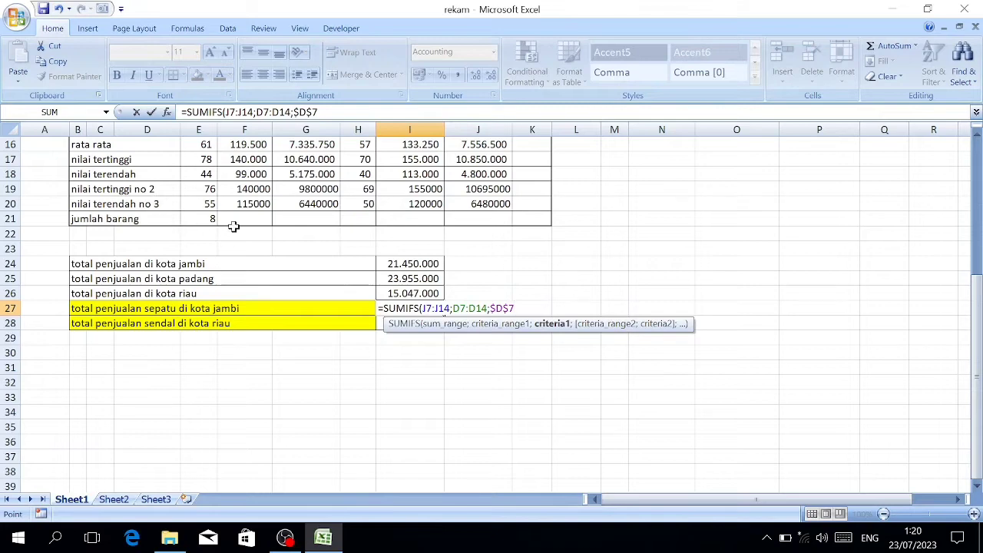
{"action": "scroll", "coordinate": [233, 223], "scroll_direction": "up", "scroll_amount": 3}
{"action": "scroll", "coordinate": [232, 223], "scroll_direction": "up", "scroll_amount": 1}
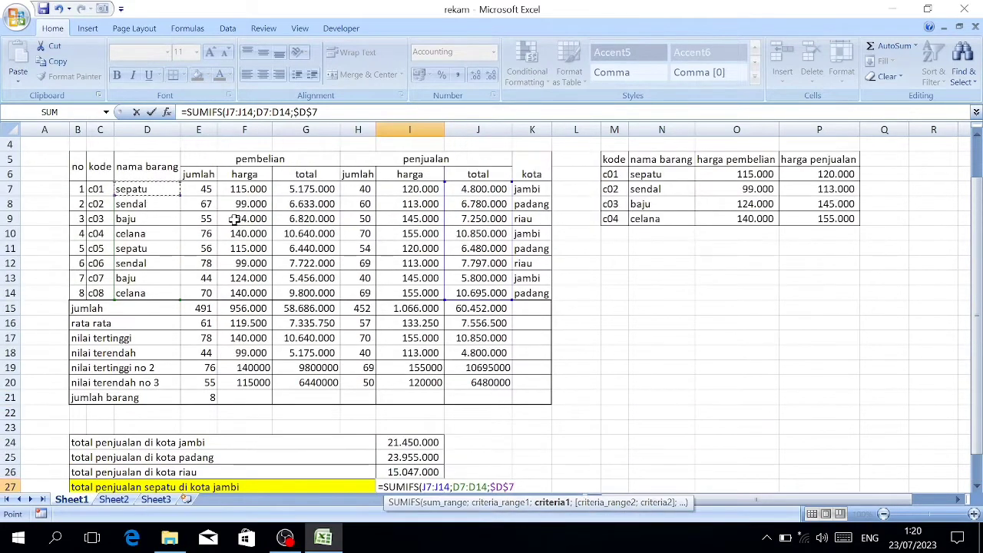
{"action": "type", "text": ";"}
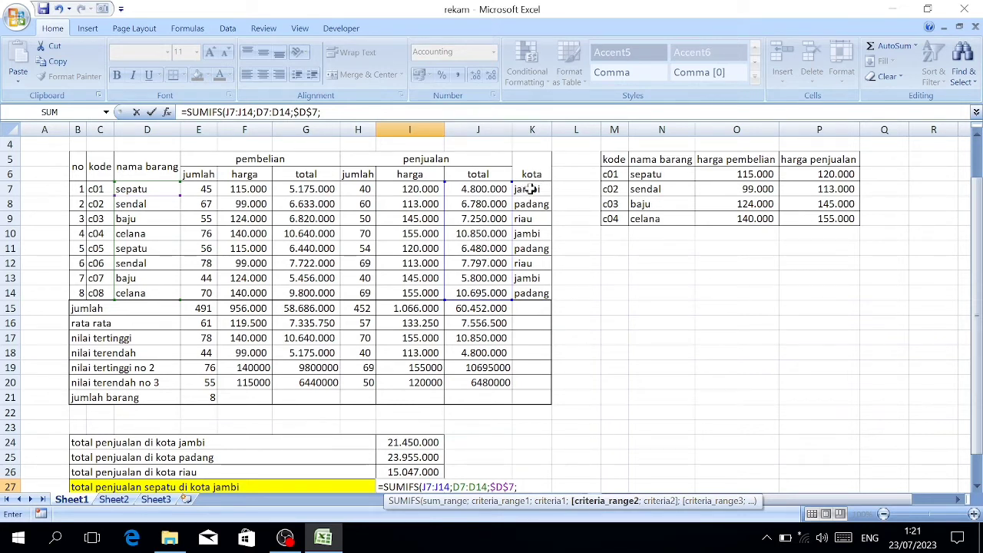
Complete the I27 SUMIFS formula with the city range K7:K14 and absolute criterion $K$7 for jambi.
{"action": "left_click_drag", "start_coordinate": [531, 189], "coordinate": [533, 293]}
{"action": "scroll", "coordinate": [538, 279], "scroll_direction": "down", "scroll_amount": 2}
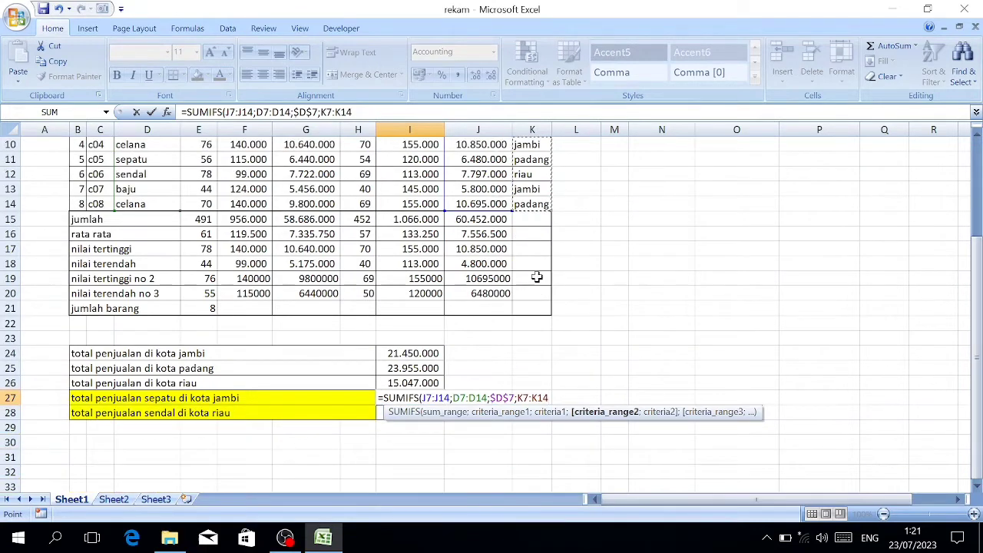
{"action": "type", "text": ";"}
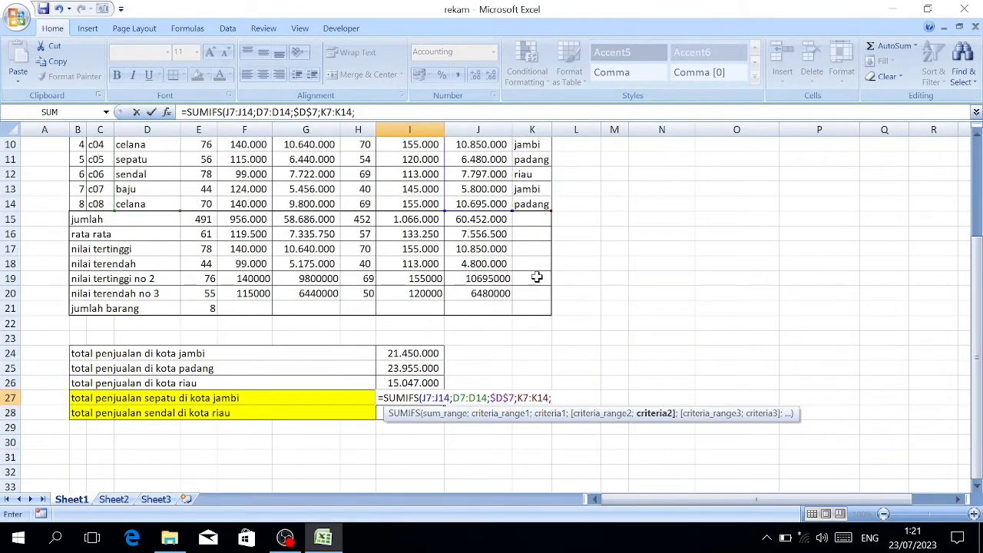
{"action": "scroll", "coordinate": [530, 280], "scroll_direction": "up", "scroll_amount": 3}
{"action": "scroll", "coordinate": [501, 277], "scroll_direction": "down", "scroll_amount": 3}
{"action": "scroll", "coordinate": [275, 383], "scroll_direction": "up", "scroll_amount": 2}
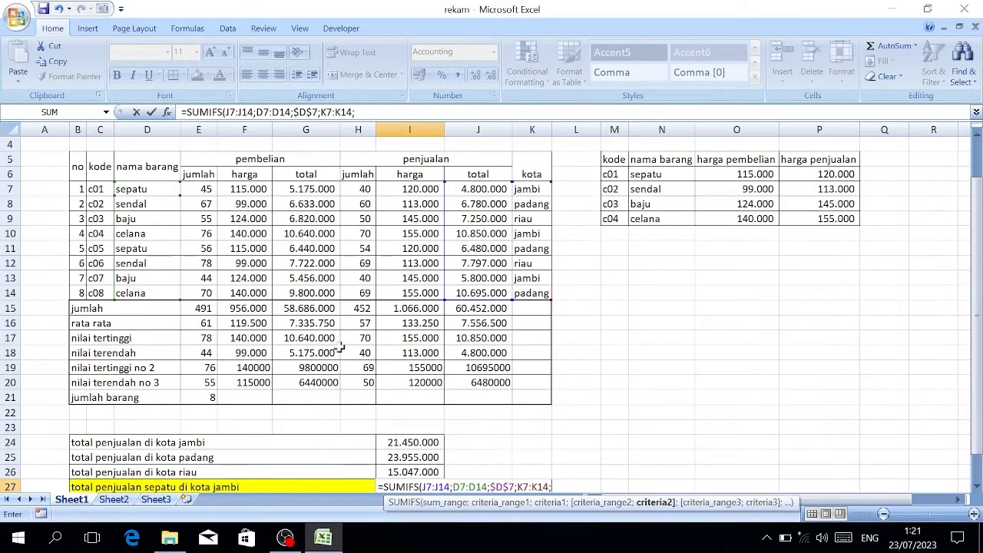
{"action": "left_click", "coordinate": [532, 188]}
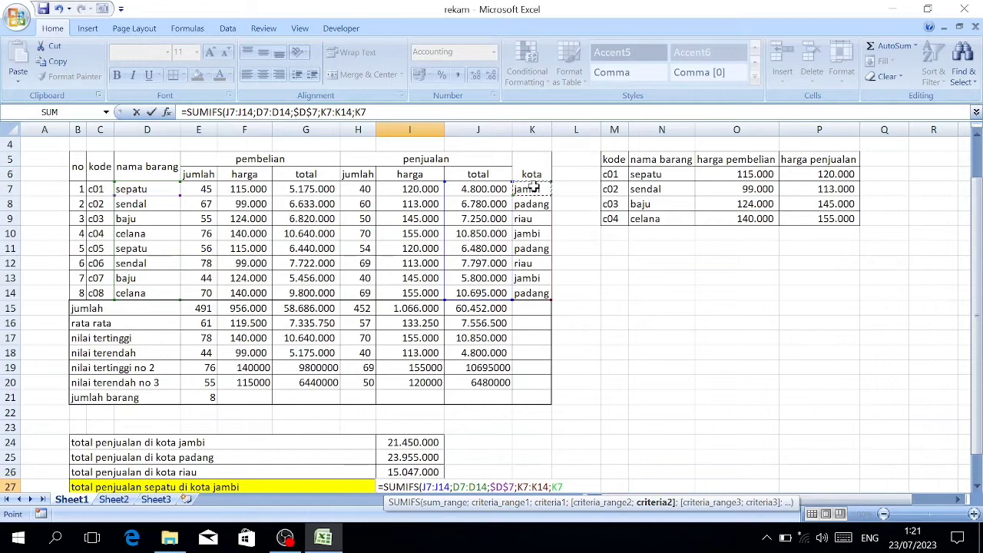
{"action": "key", "text": "F4"}
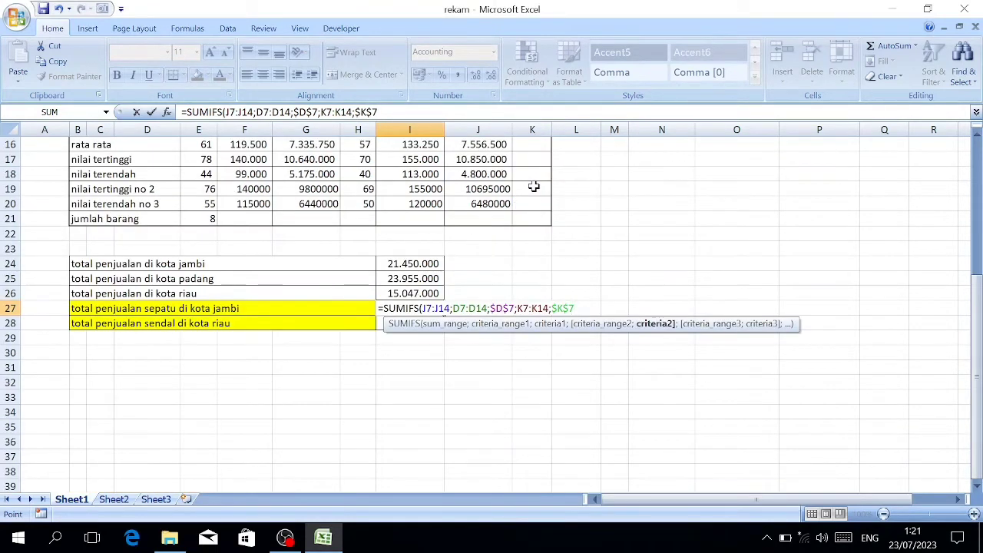
{"action": "key", "text": "Return"}
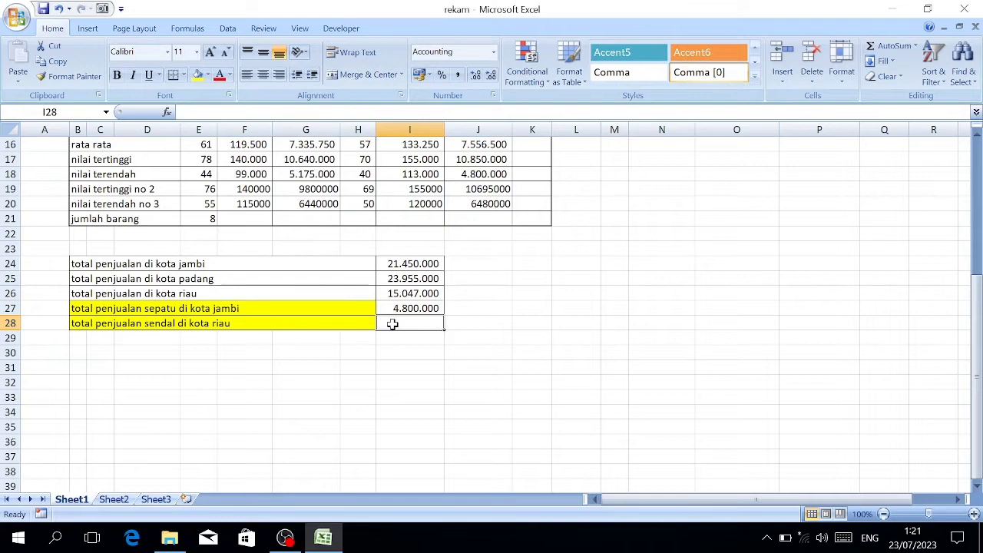
Start a SUMIFS formula in I28 for sendal sales in riau, with J7:J14 as the sum range.
{"action": "type", "text": "="}
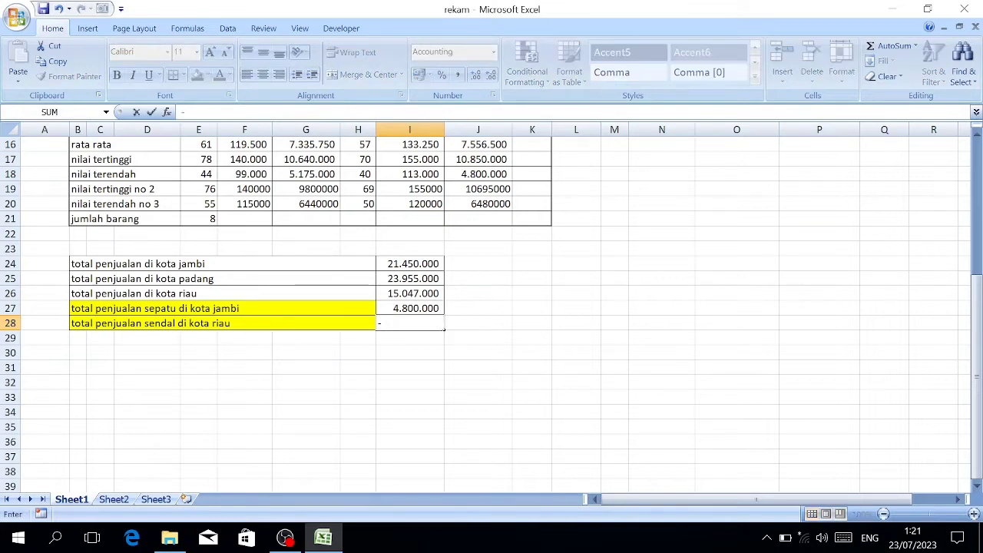
{"action": "key", "text": "Escape"}
{"action": "type", "text": "=su"}
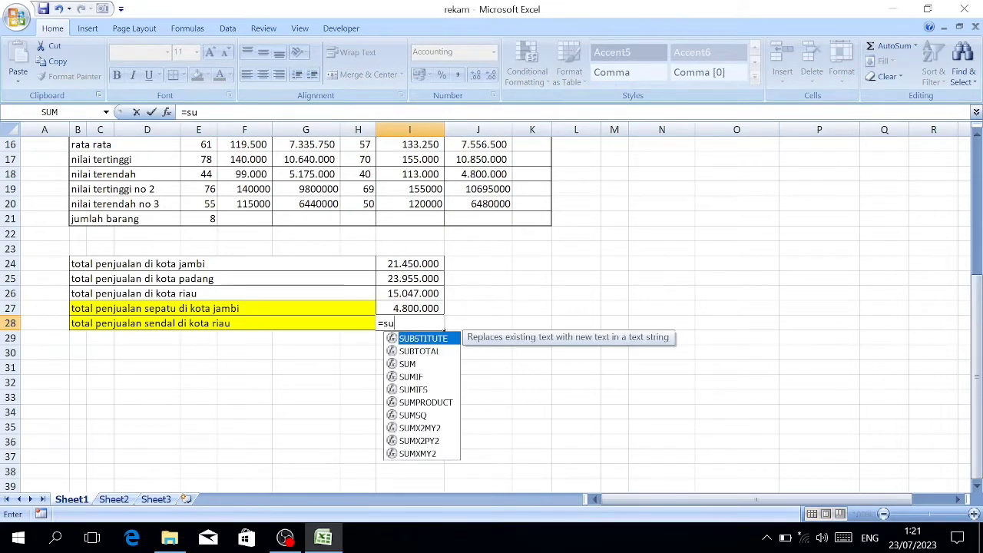
{"action": "type", "text": "m"}
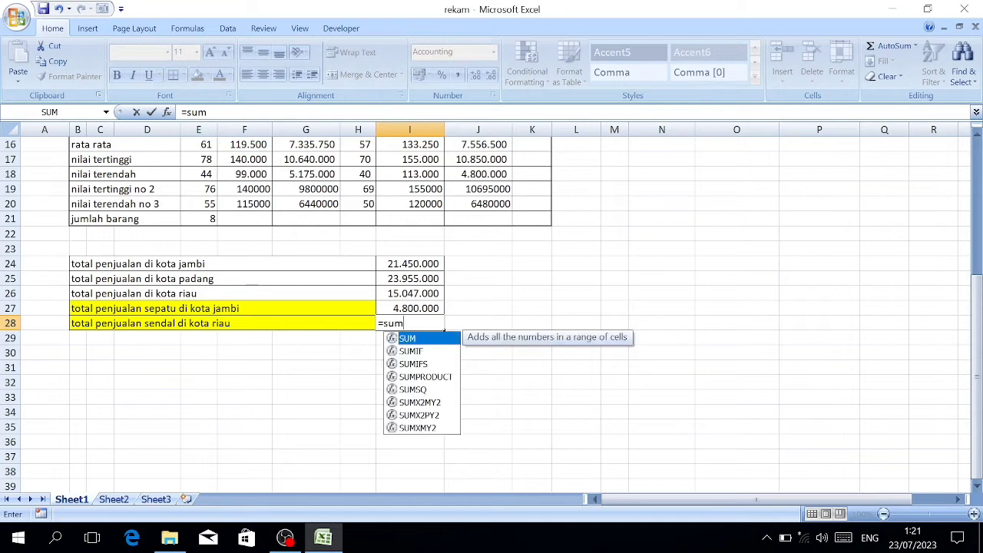
{"action": "key", "text": "Down"}
{"action": "key", "text": "Down"}
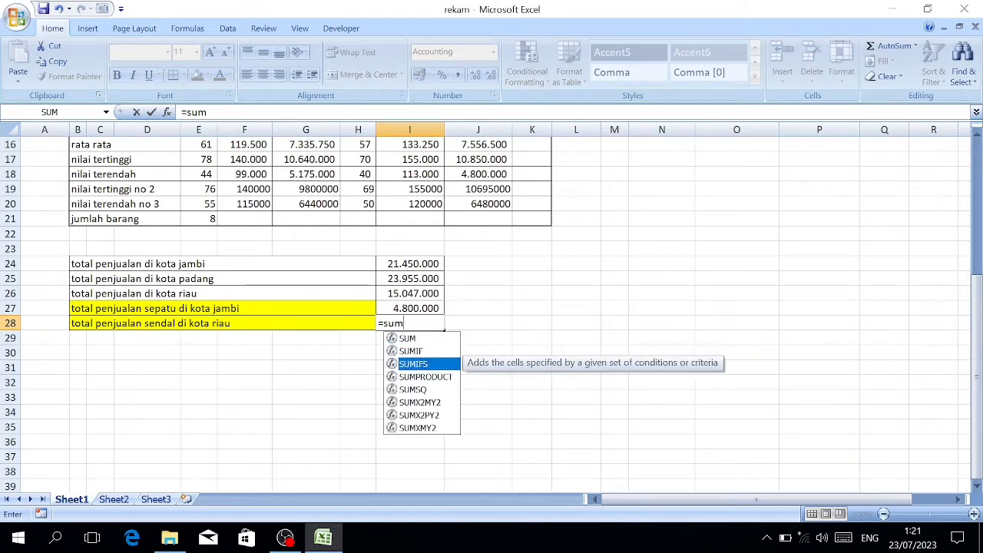
{"action": "key", "text": "Tab"}
{"action": "scroll", "coordinate": [240, 302], "scroll_direction": "up", "scroll_amount": 4}
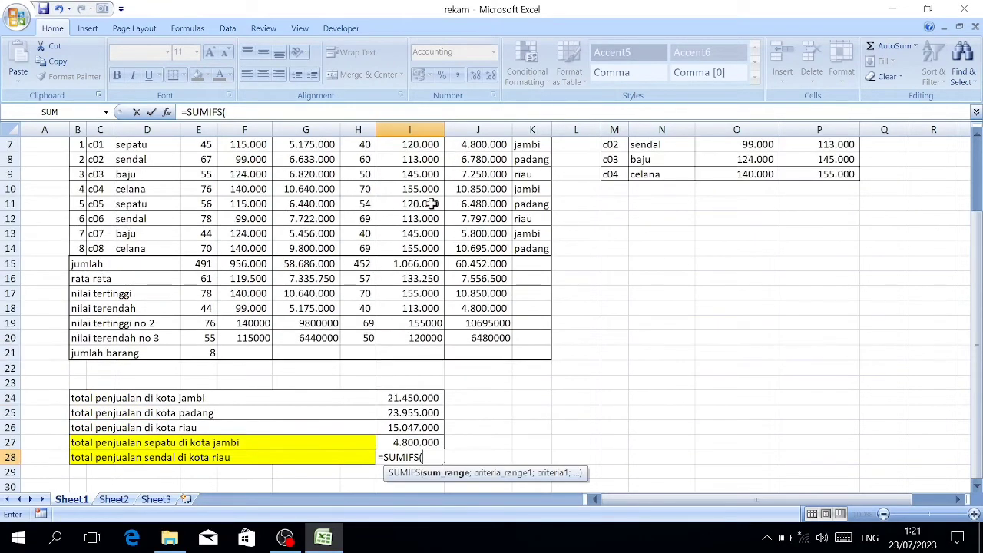
{"action": "left_click_drag", "start_coordinate": [467, 187], "coordinate": [487, 296]}
{"action": "scroll", "coordinate": [537, 308], "scroll_direction": "down", "scroll_amount": 1}
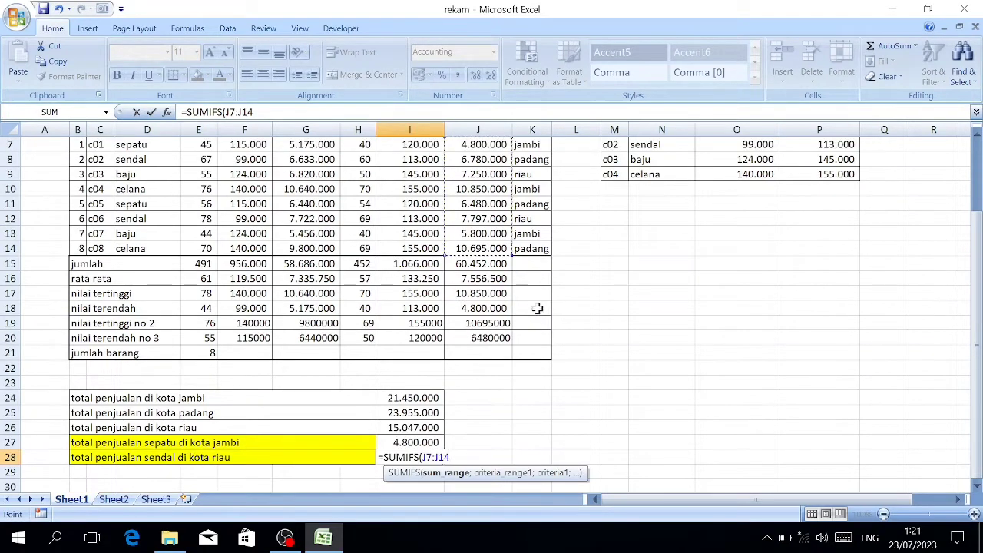
{"action": "type", "text": ";"}
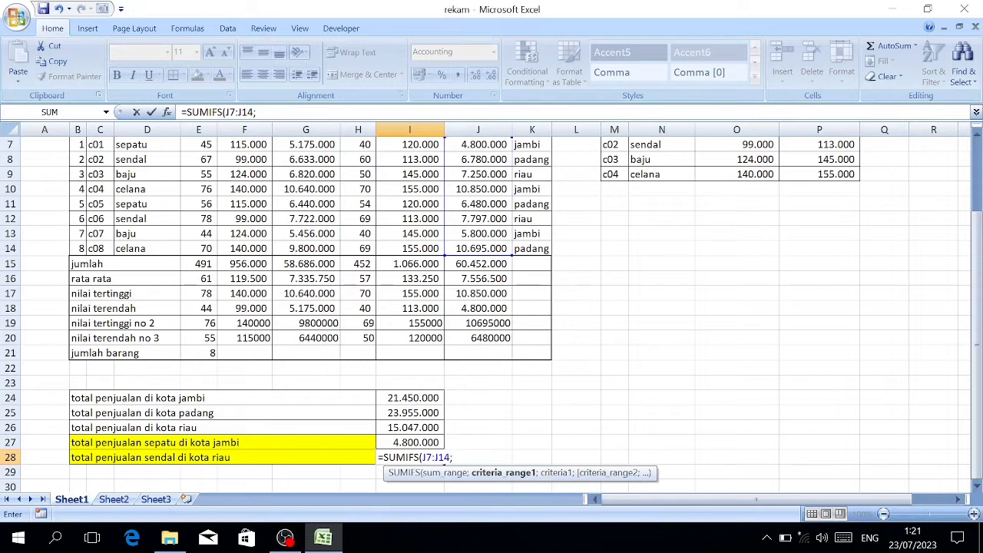
Add D7:D14 as the first criteria range of the I28 formula, with absolute criterion $D$8 for sendal.
{"action": "scroll", "coordinate": [444, 461], "scroll_direction": "up", "scroll_amount": 1}
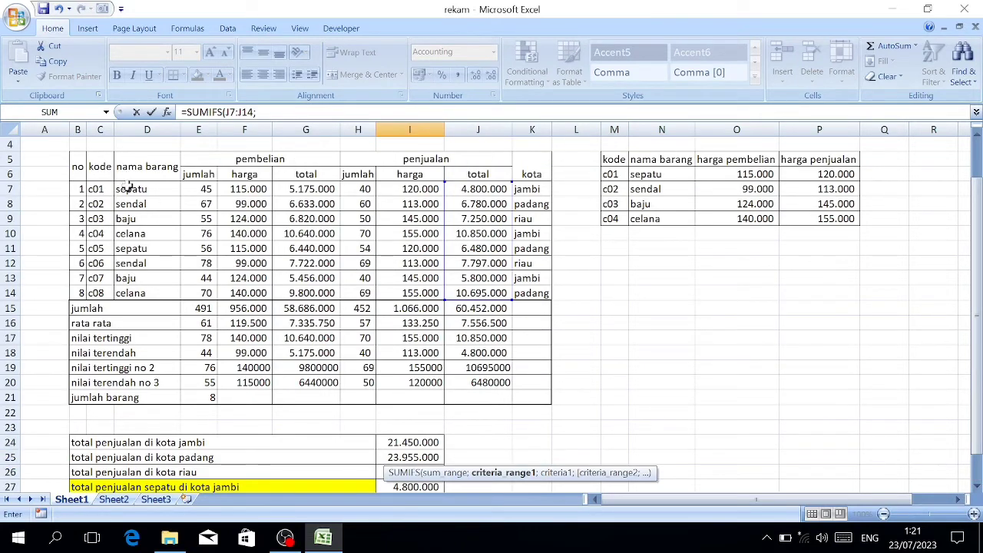
{"action": "left_click_drag", "start_coordinate": [129, 188], "coordinate": [134, 290]}
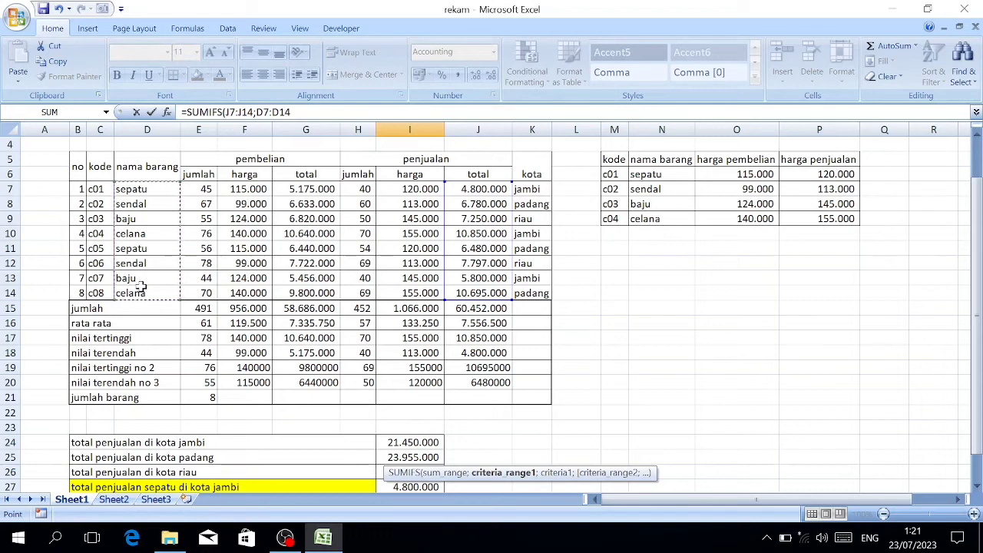
{"action": "type", "text": ";"}
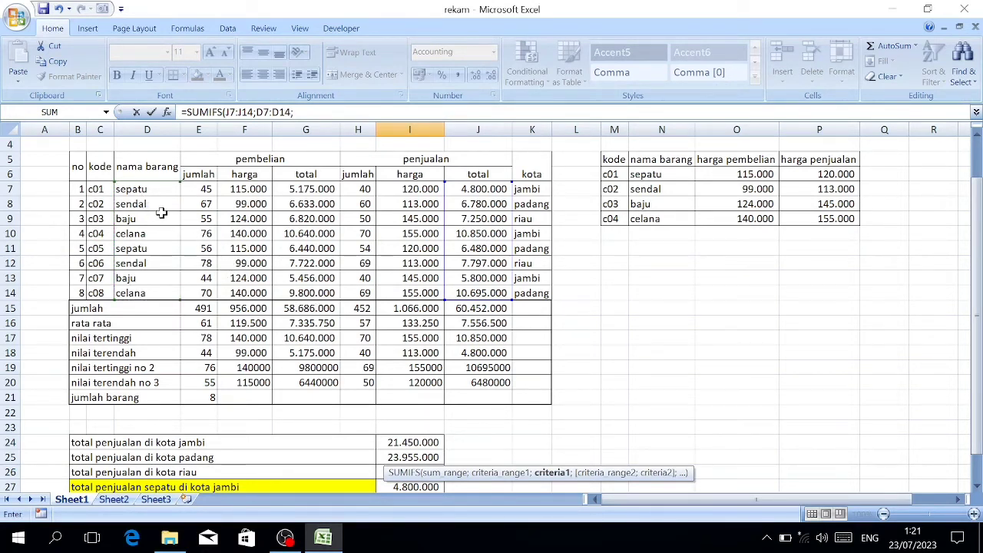
{"action": "scroll", "coordinate": [221, 280], "scroll_direction": "down", "scroll_amount": 3}
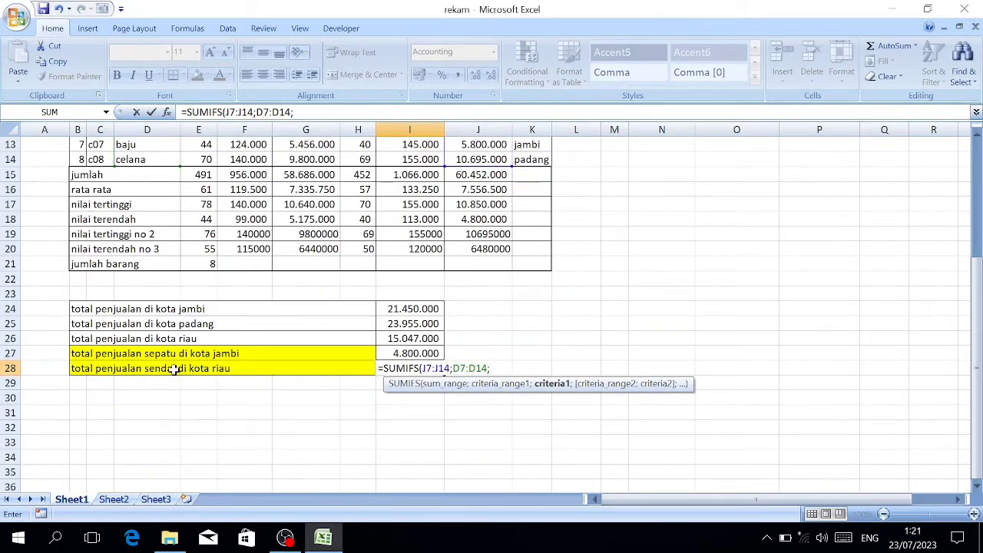
{"action": "scroll", "coordinate": [178, 370], "scroll_direction": "up", "scroll_amount": 4}
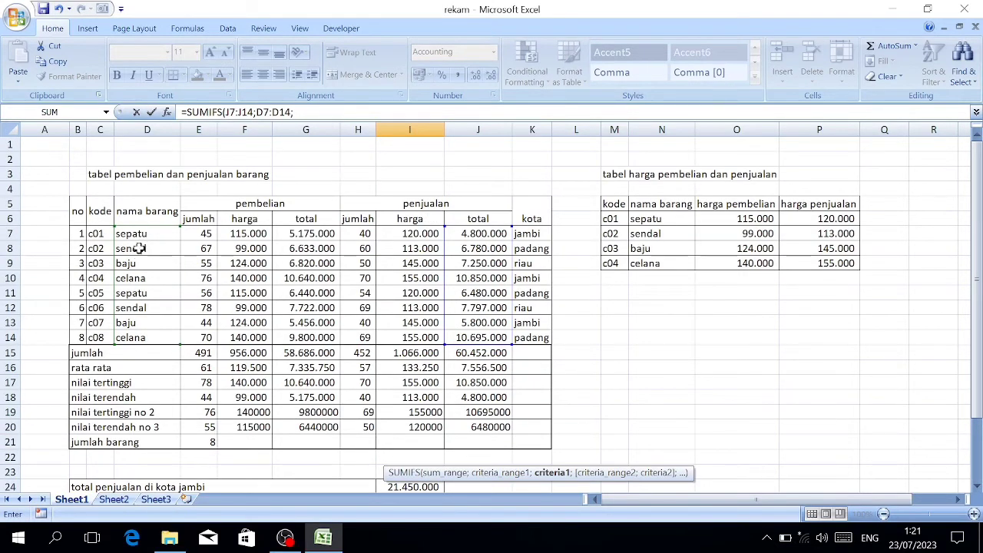
{"action": "left_click", "coordinate": [139, 248]}
{"action": "scroll", "coordinate": [139, 248], "scroll_direction": "down", "scroll_amount": 2}
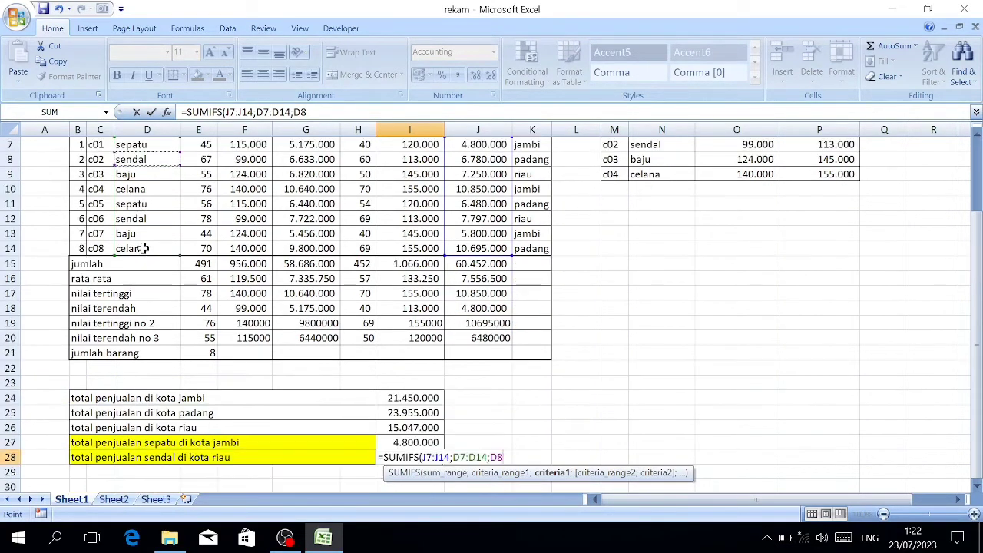
{"action": "scroll", "coordinate": [138, 248], "scroll_direction": "up", "scroll_amount": 1}
{"action": "key", "text": "F4"}
{"action": "scroll", "coordinate": [144, 248], "scroll_direction": "down", "scroll_amount": 4}
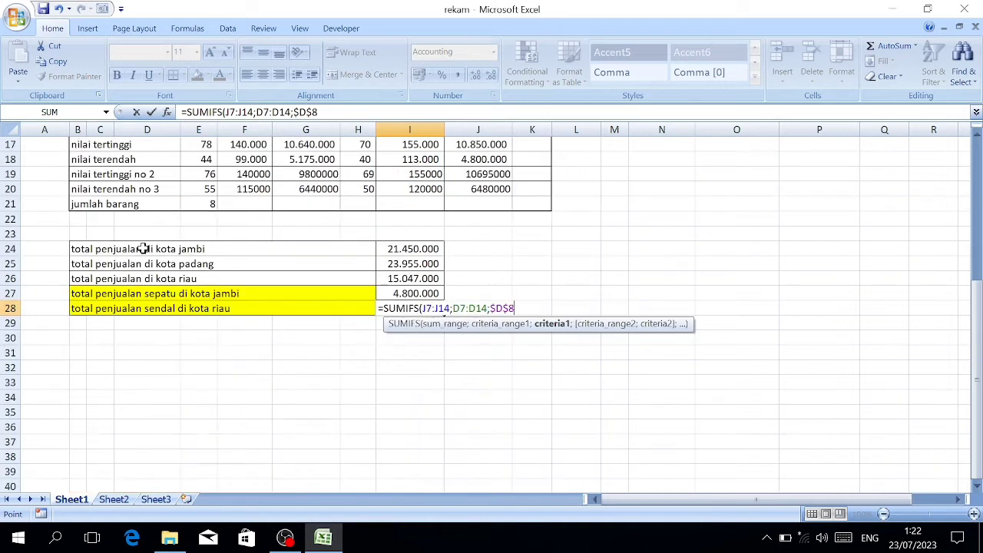
{"action": "type", "text": ";"}
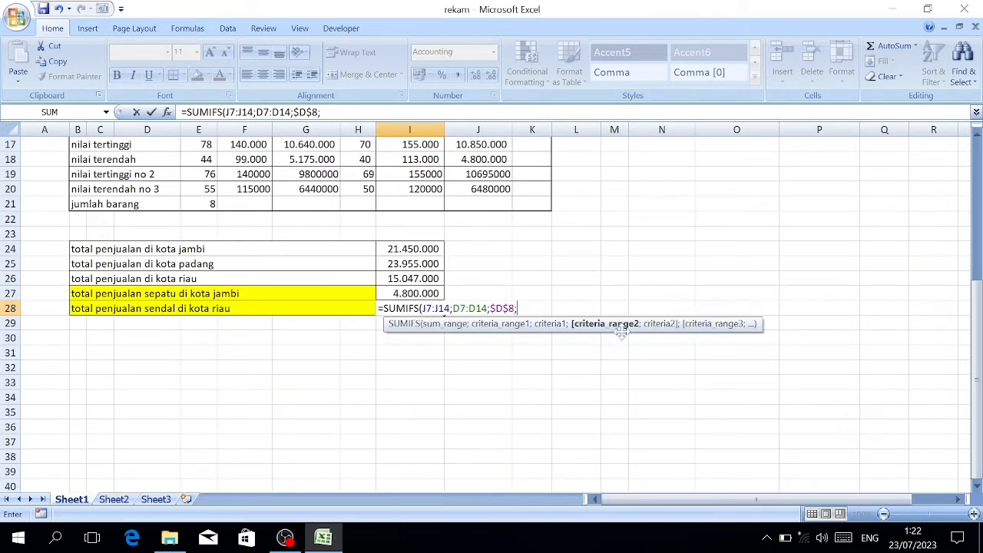
Add the city cells K7:K14 as the second criteria range of the I28 SUMIFS formula.
{"action": "scroll", "coordinate": [502, 268], "scroll_direction": "up", "scroll_amount": 4}
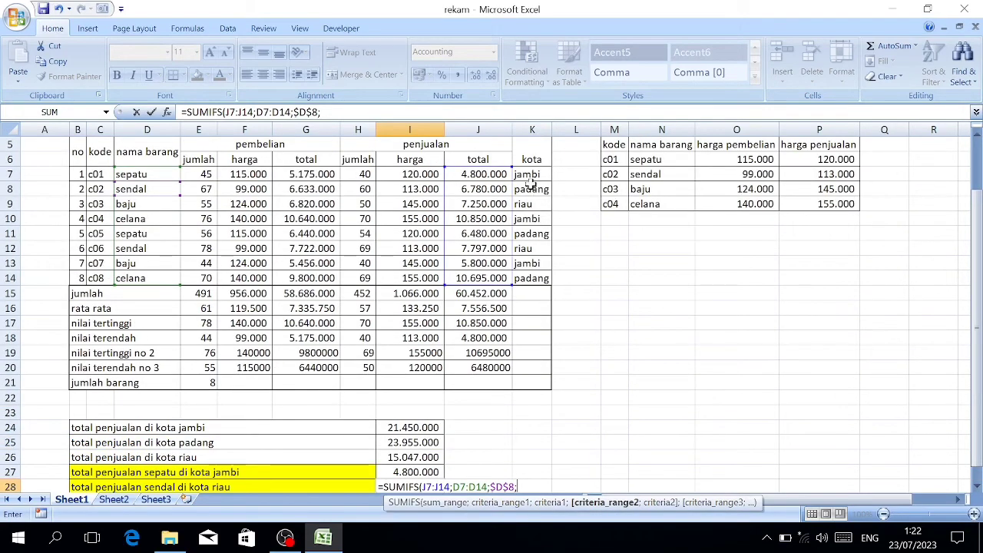
{"action": "left_click_drag", "start_coordinate": [526, 176], "coordinate": [538, 278]}
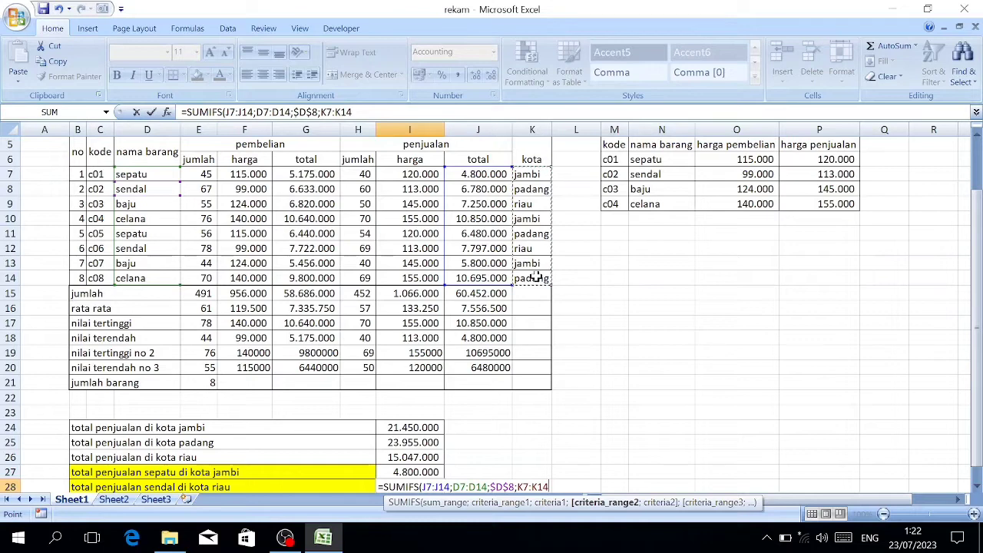
{"action": "type", "text": ";"}
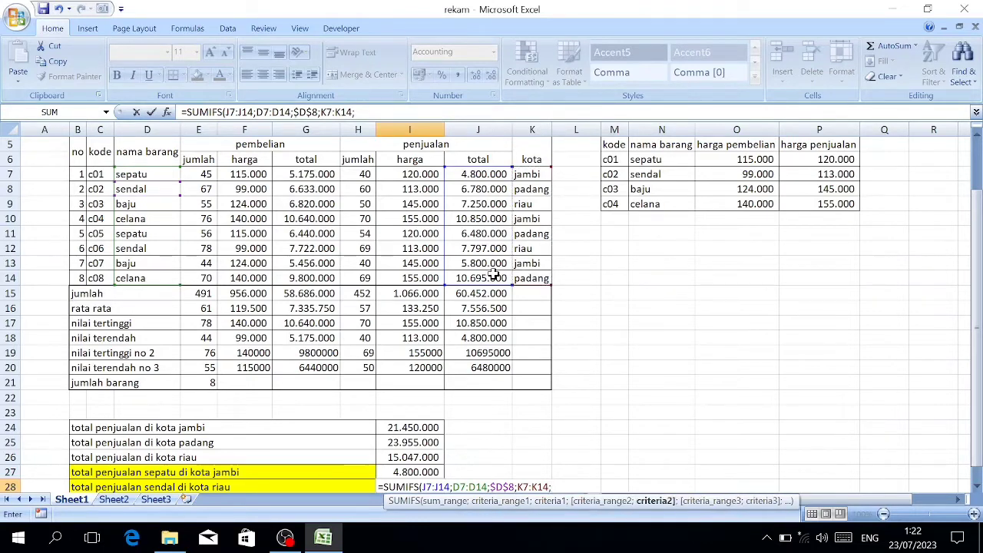
Complete the I28 SUMIFS formula with absolute criterion $K$9 for riau.
{"action": "scroll", "coordinate": [500, 291], "scroll_direction": "down", "scroll_amount": 3}
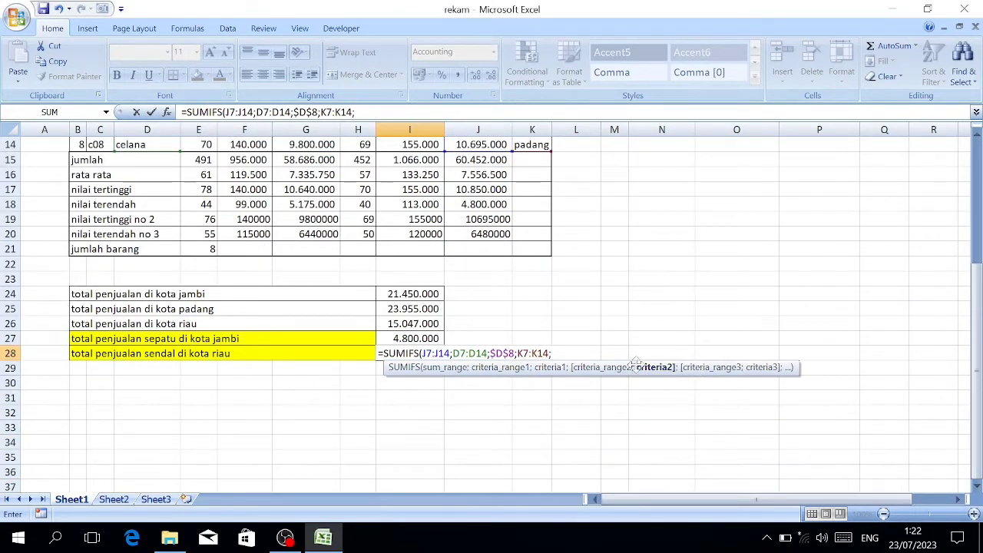
{"action": "scroll", "coordinate": [525, 349], "scroll_direction": "up", "scroll_amount": 1}
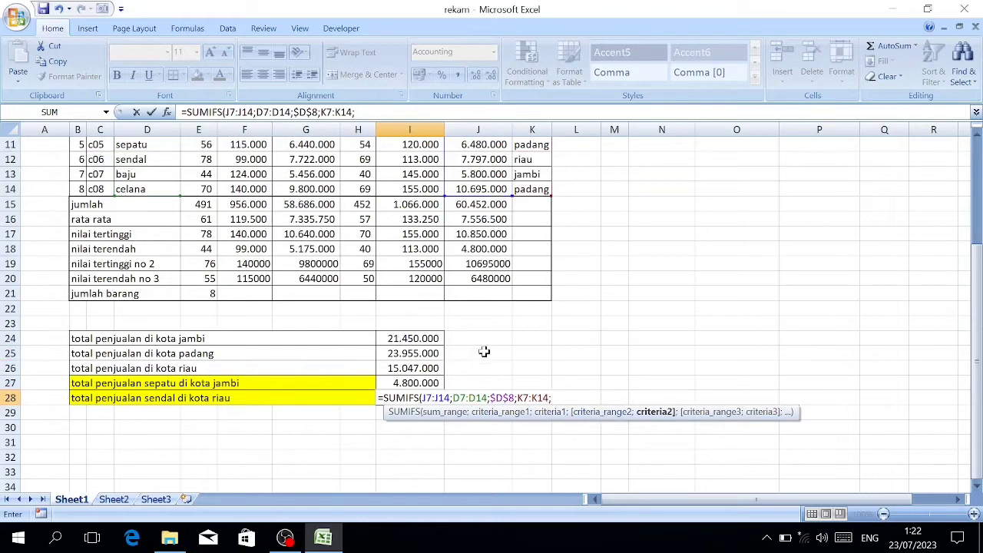
{"action": "scroll", "coordinate": [245, 392], "scroll_direction": "up", "scroll_amount": 2}
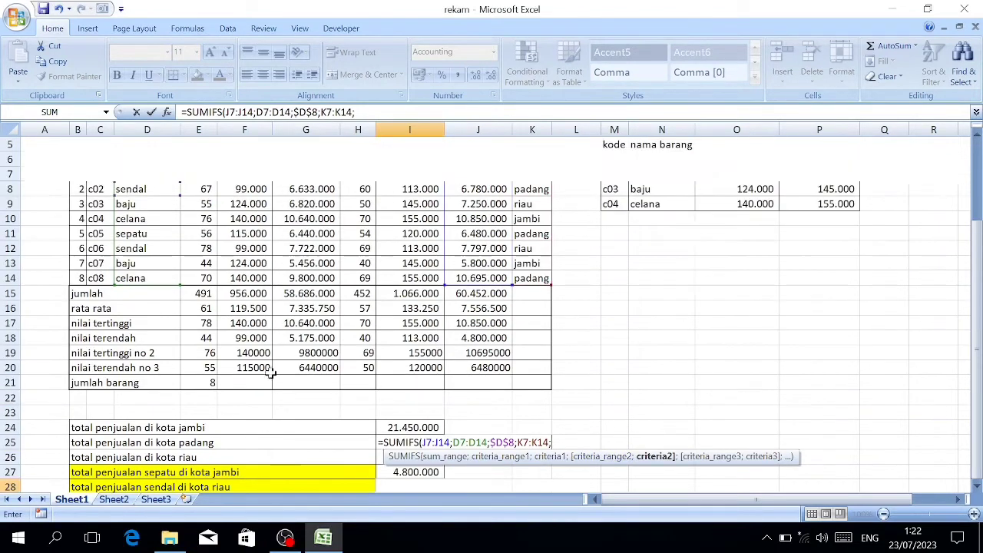
{"action": "left_click", "coordinate": [527, 204]}
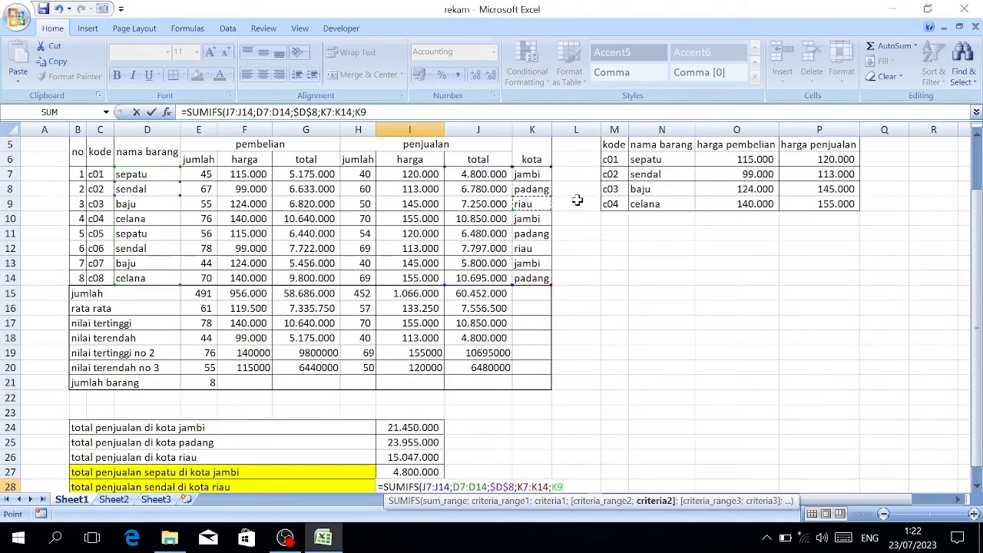
{"action": "key", "text": "F4"}
{"action": "scroll", "coordinate": [577, 200], "scroll_direction": "down", "scroll_amount": 4}
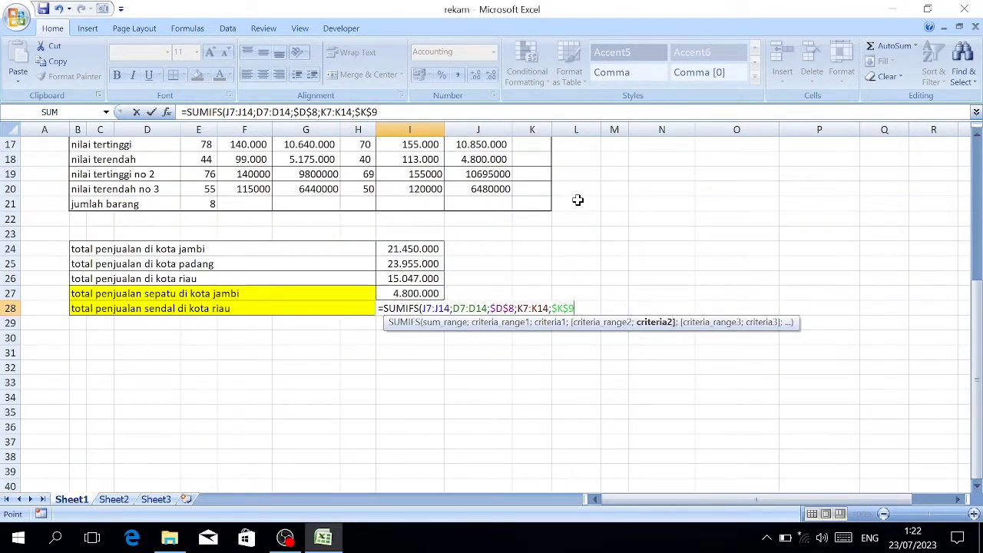
{"action": "scroll", "coordinate": [615, 230], "scroll_direction": "up", "scroll_amount": 3}
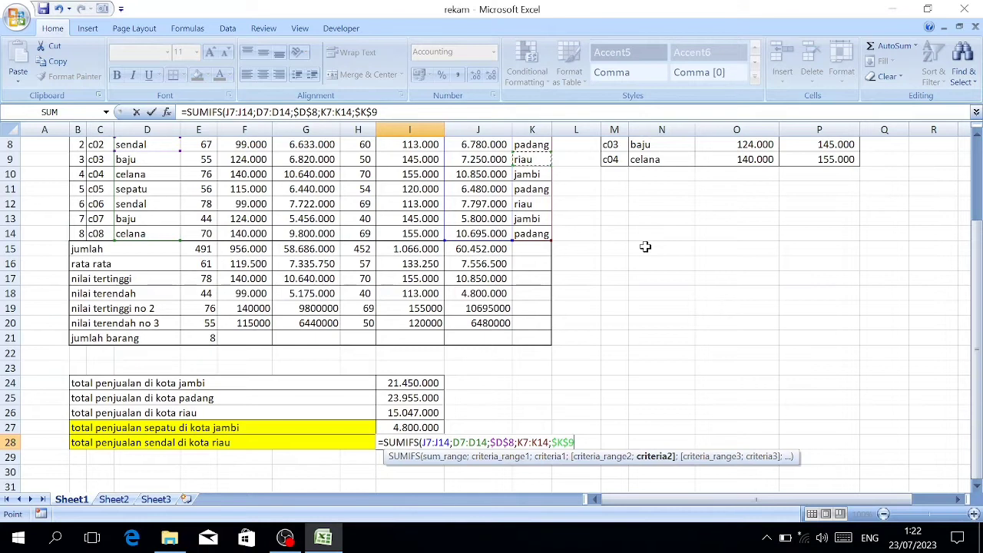
{"action": "key", "text": "Return"}
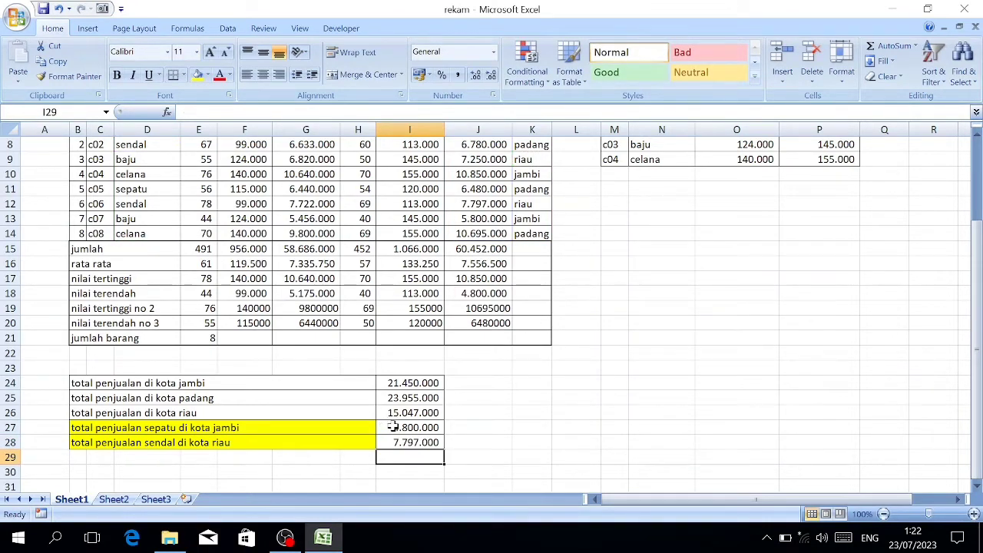
Fill the result cells I27:I28 with yellow to match their labels.
{"action": "left_click_drag", "start_coordinate": [392, 427], "coordinate": [406, 445]}
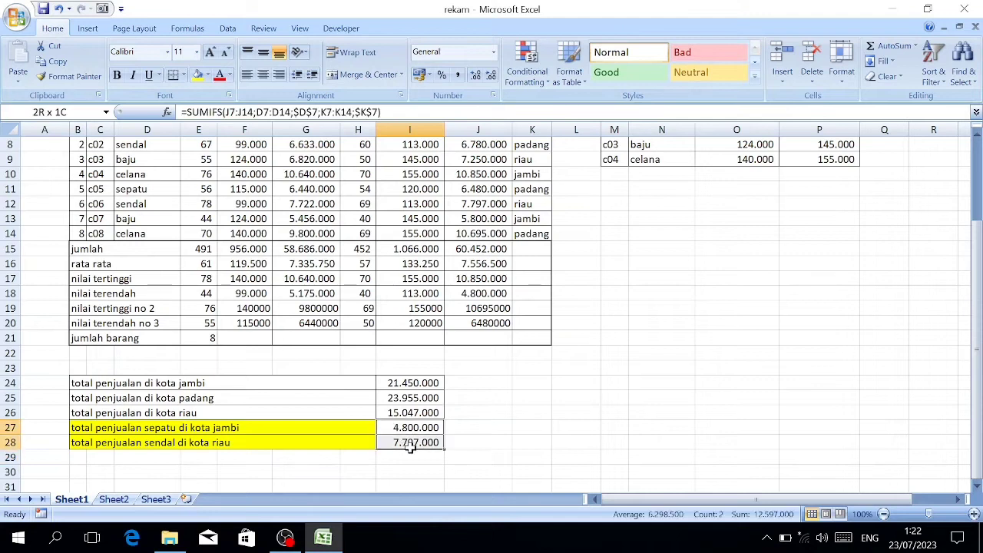
{"action": "left_click", "coordinate": [198, 74]}
{"action": "left_click", "coordinate": [537, 428]}
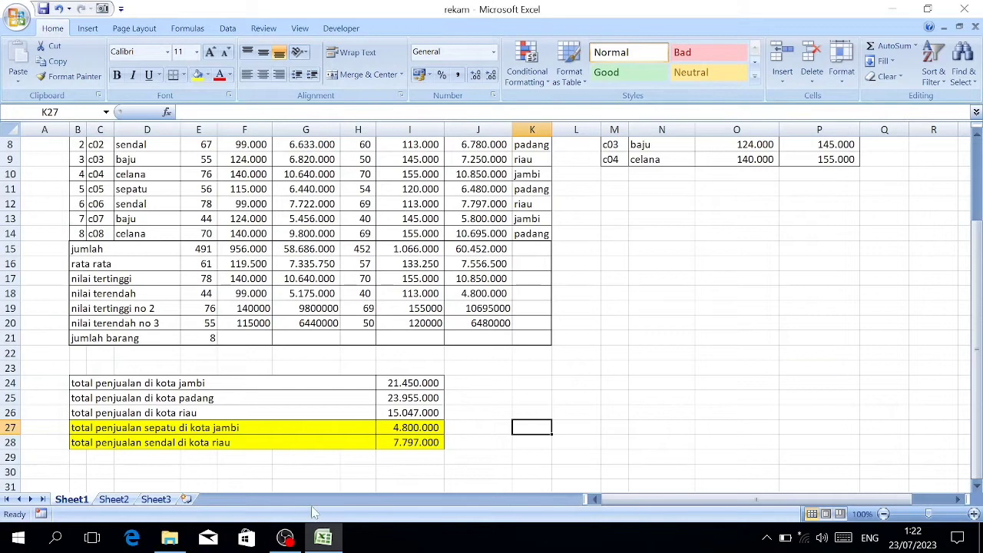
Compare the empty nama barang column of the Sheet2 recap table with the item names in Sheet1's purchase and sales table.
{"action": "scroll", "coordinate": [115, 480], "scroll_direction": "up", "scroll_amount": 2}
{"action": "scroll", "coordinate": [115, 480], "scroll_direction": "down", "scroll_amount": 1}
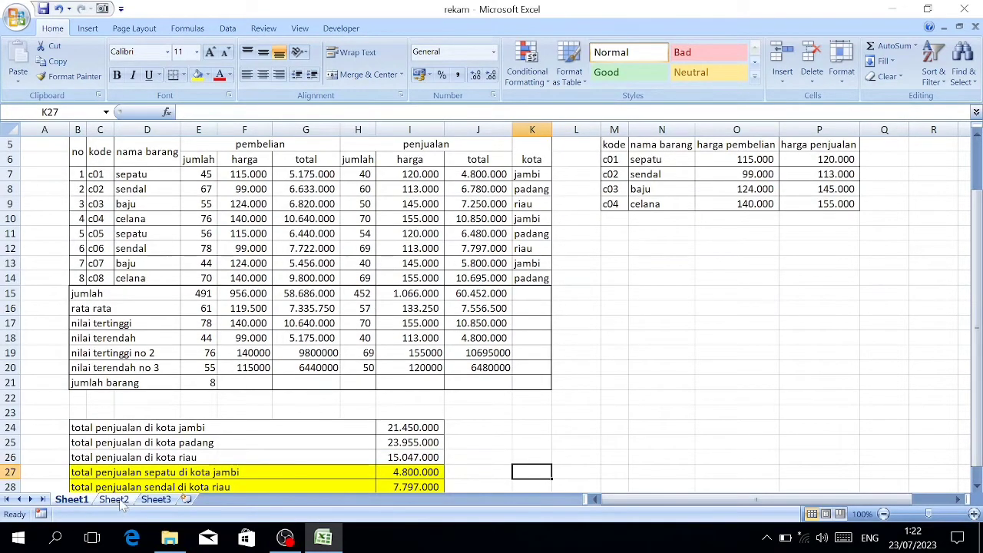
{"action": "left_click", "coordinate": [114, 499]}
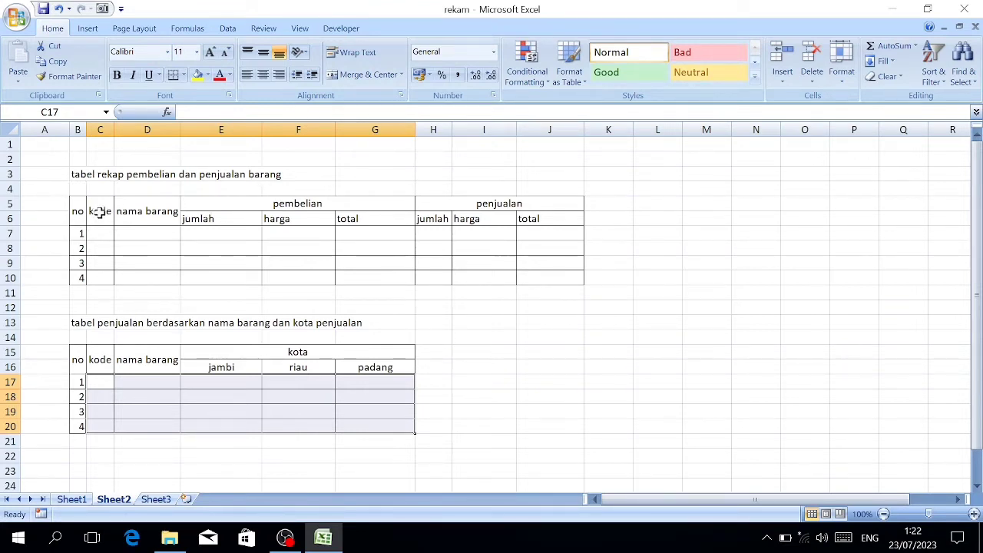
{"action": "left_click", "coordinate": [137, 234]}
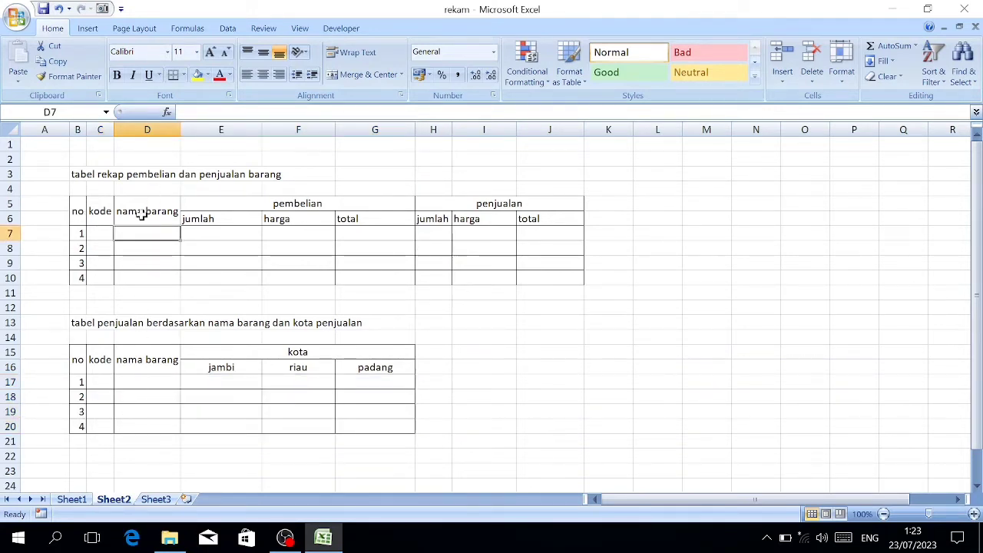
{"action": "left_click", "coordinate": [71, 499]}
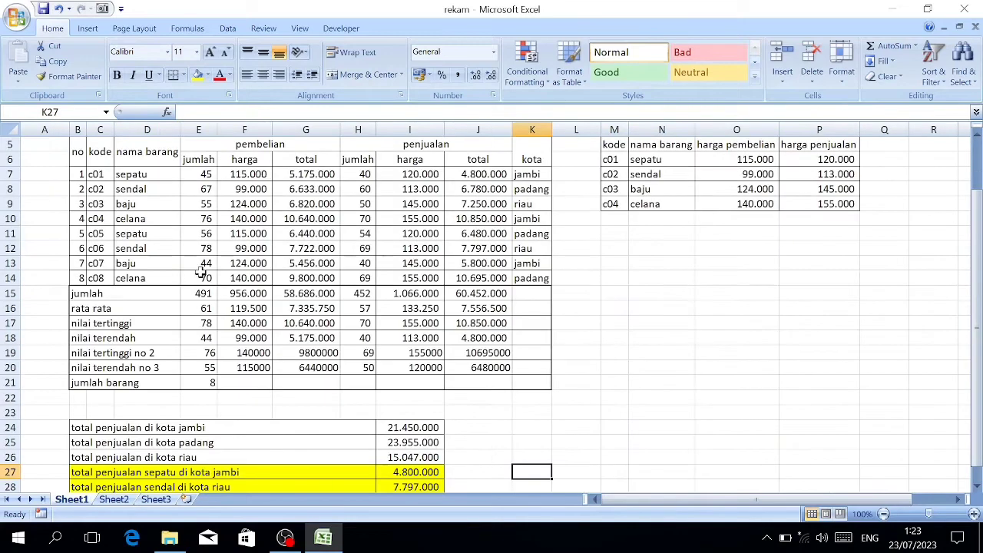
{"action": "scroll", "coordinate": [181, 218], "scroll_direction": "up", "scroll_amount": 1}
{"action": "left_click_drag", "start_coordinate": [135, 221], "coordinate": [135, 235]}
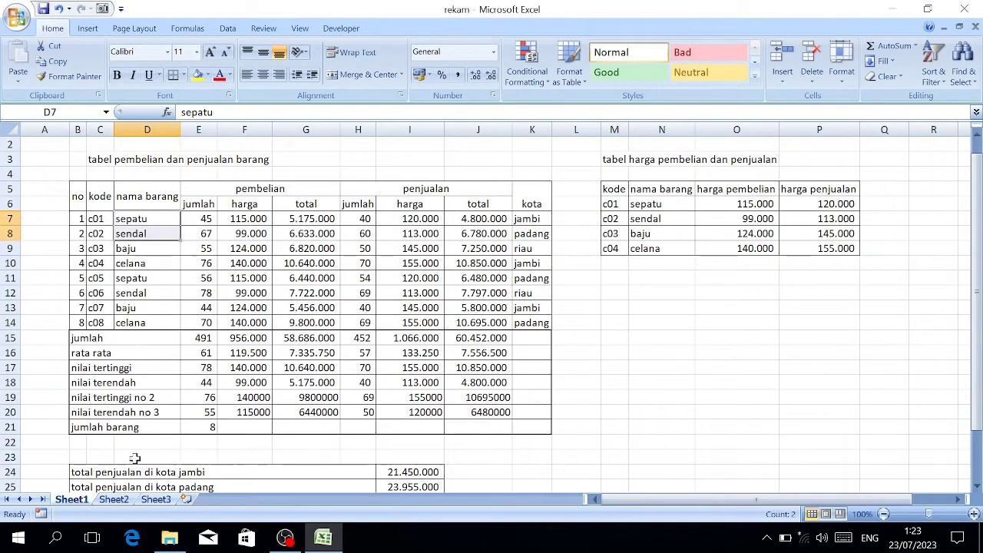
{"action": "left_click", "coordinate": [112, 499]}
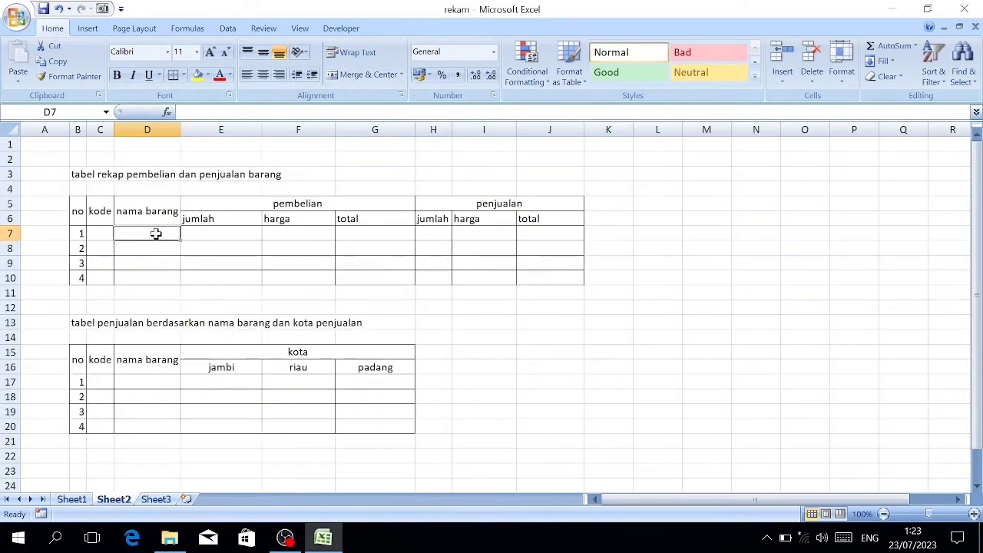
Start a VLOOKUP formula in Sheet2 cell D7 with the kode cell C7 as the lookup value.
{"action": "type", "text": "="}
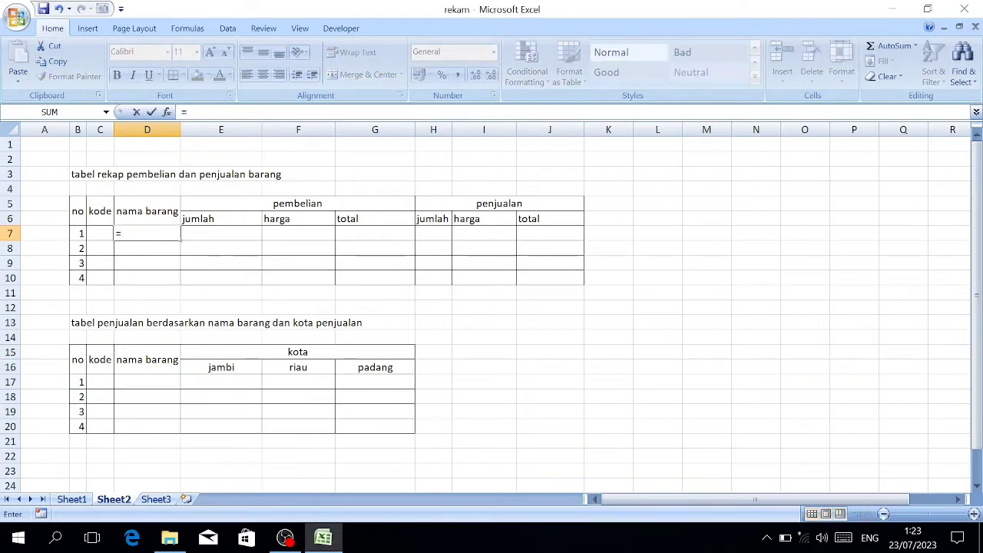
{"action": "type", "text": "vl"}
{"action": "key", "text": "Tab"}
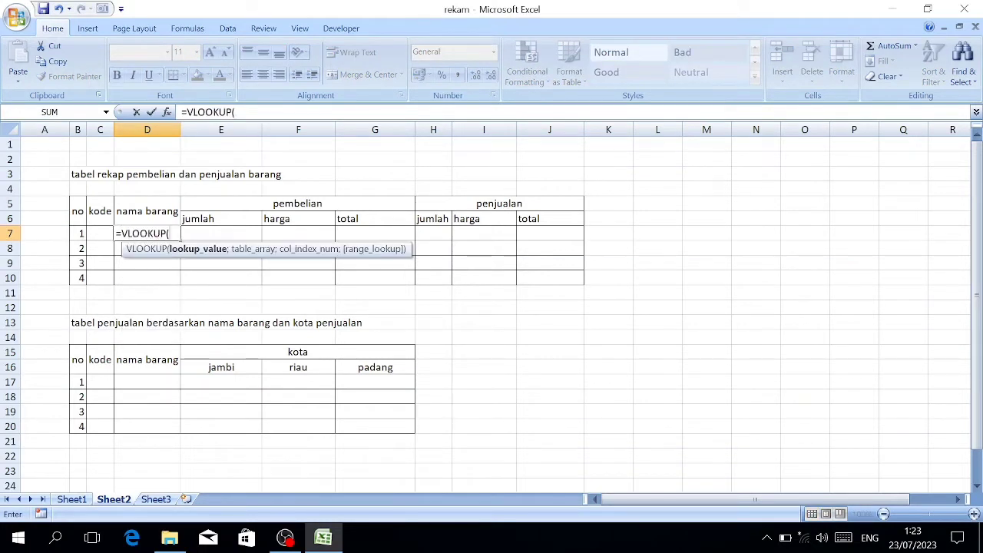
{"action": "left_click", "coordinate": [103, 233]}
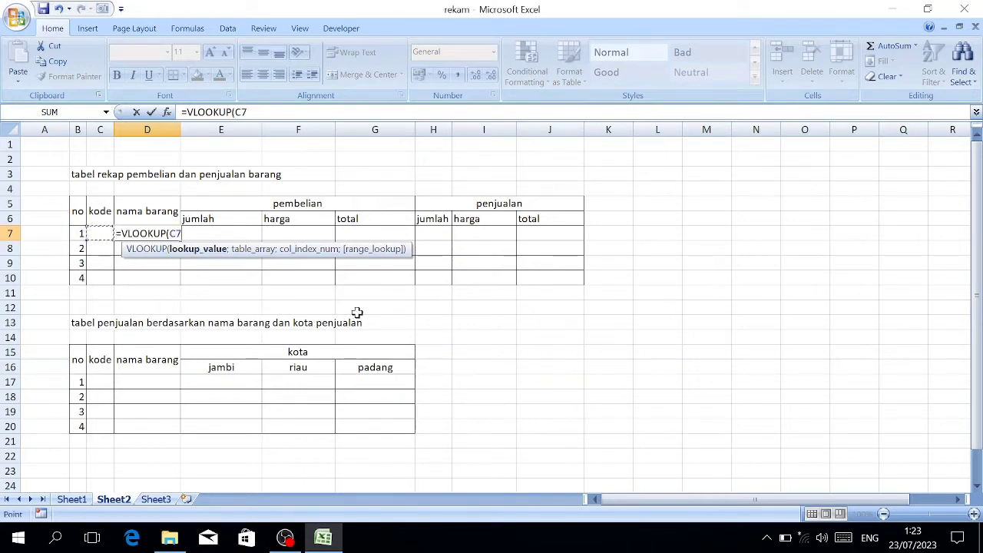
{"action": "type", "text": ";"}
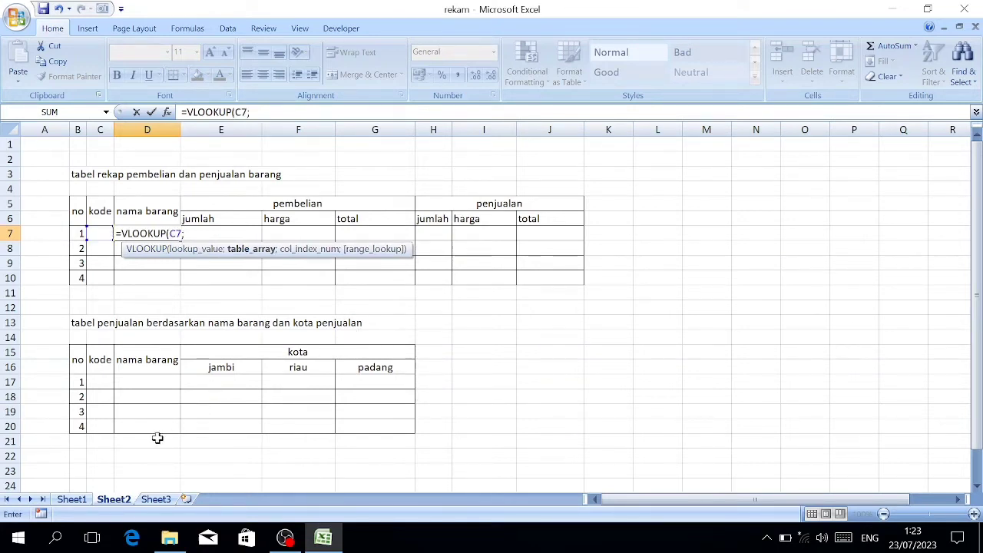
Set the table array of the D7 VLOOKUP to the absolute range Sheet1!$C$7:$D$10.
{"action": "scroll", "coordinate": [158, 437], "scroll_direction": "down", "scroll_amount": 1}
{"action": "left_click", "coordinate": [71, 500]}
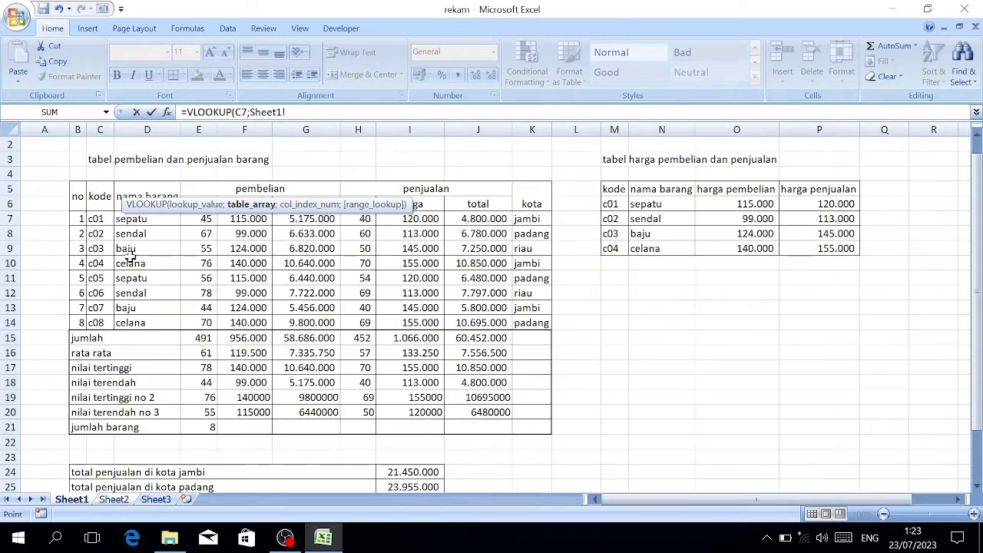
{"action": "left_click_drag", "start_coordinate": [92, 218], "coordinate": [154, 258]}
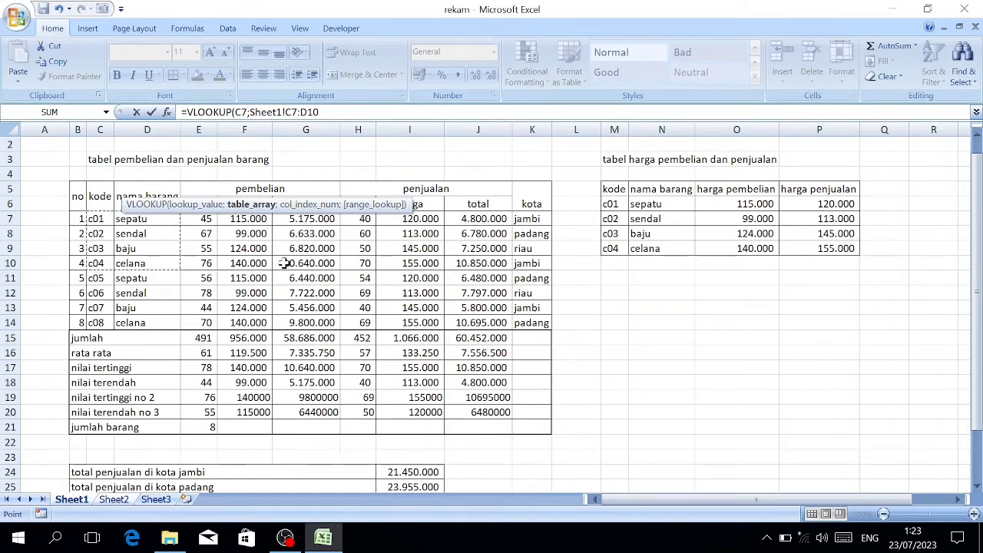
{"action": "key", "text": "F4"}
{"action": "type", "text": ";"}
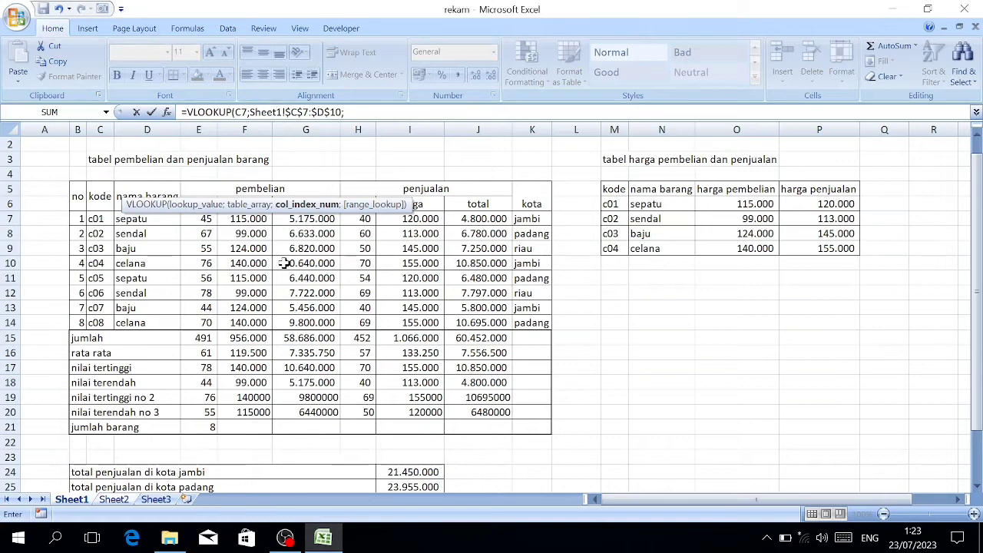
Complete the D7 VLOOKUP with column index 2 and range lookup 0, and fill it down to D10.
{"action": "type", "text": "2;0"}
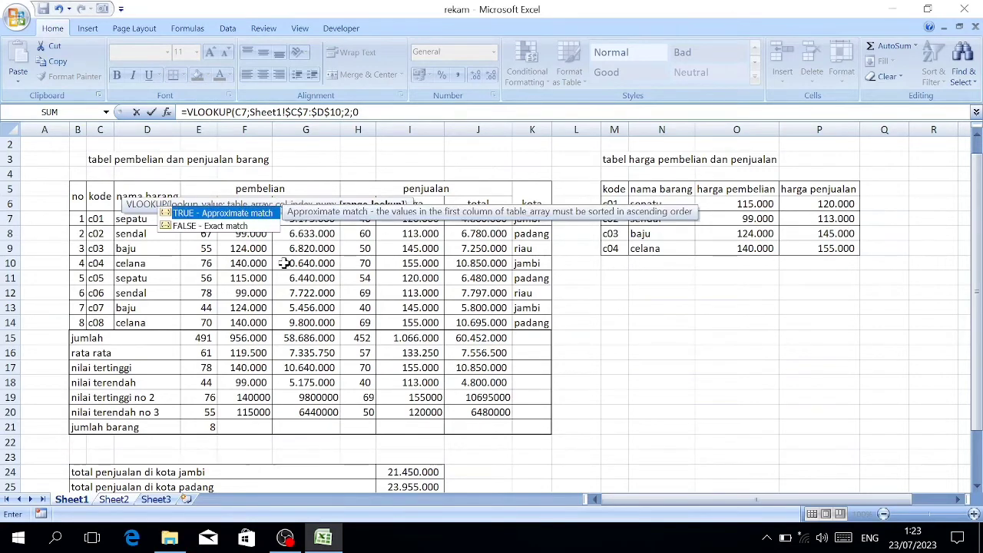
{"action": "key", "text": "Return"}
{"action": "left_click_drag", "start_coordinate": [149, 189], "coordinate": [151, 228]}
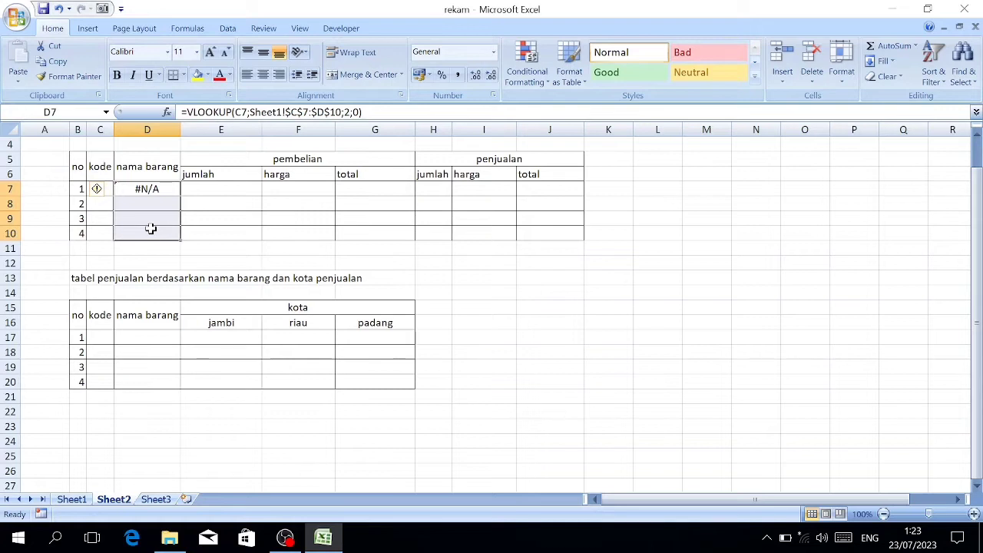
{"action": "key", "text": "ctrl+d"}
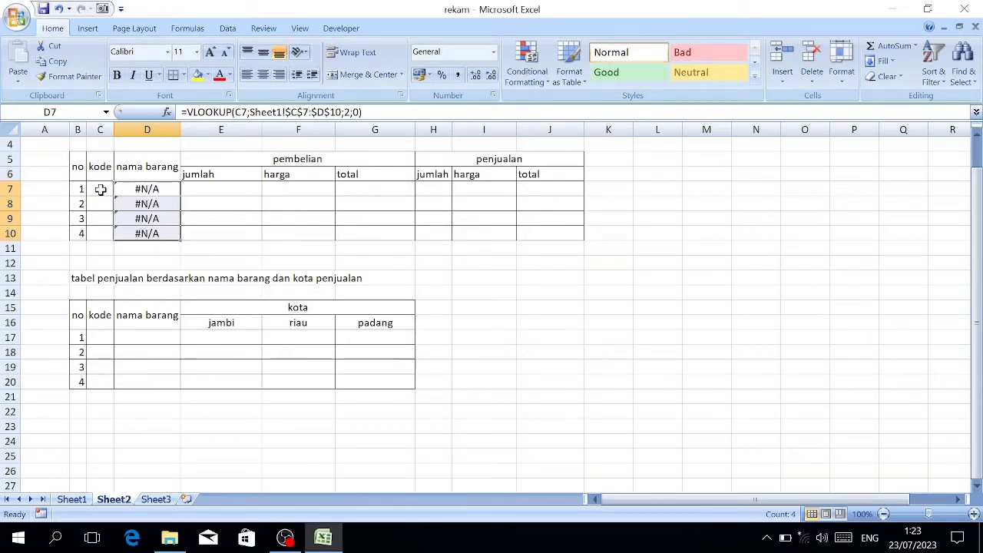
Wrap the D7 VLOOKUP in IFERROR with an empty string "" as the error value.
{"action": "left_click", "coordinate": [148, 189]}
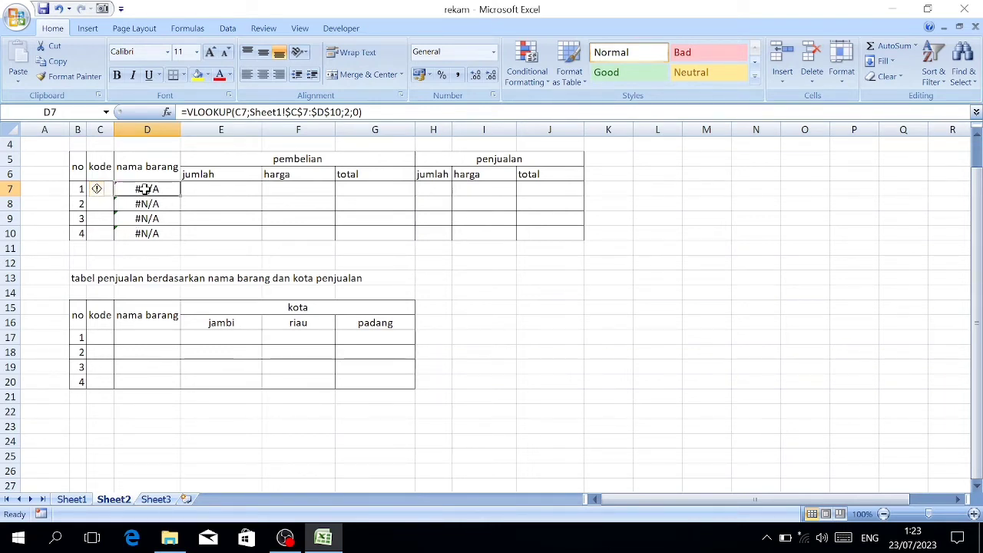
{"action": "key", "text": "F2"}
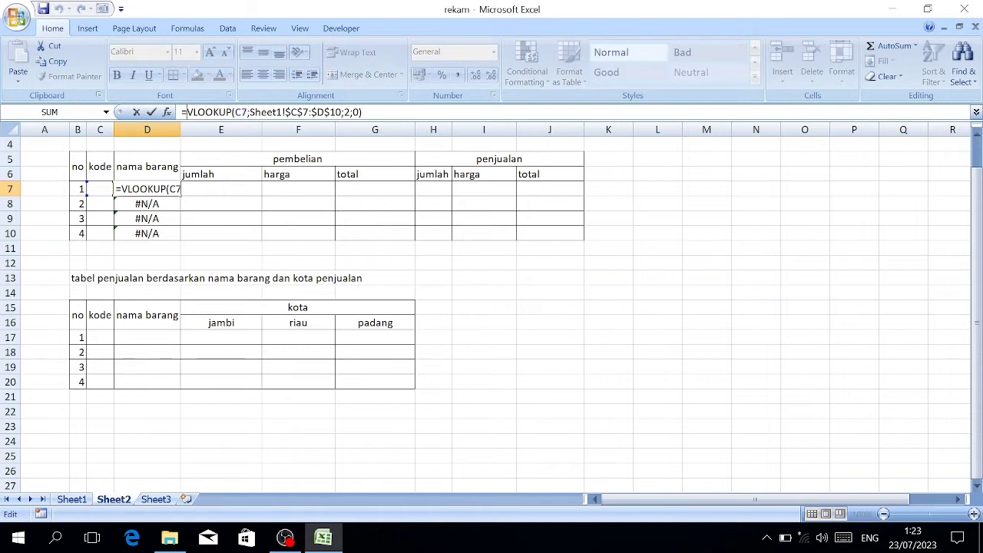
{"action": "type", "text": "if"}
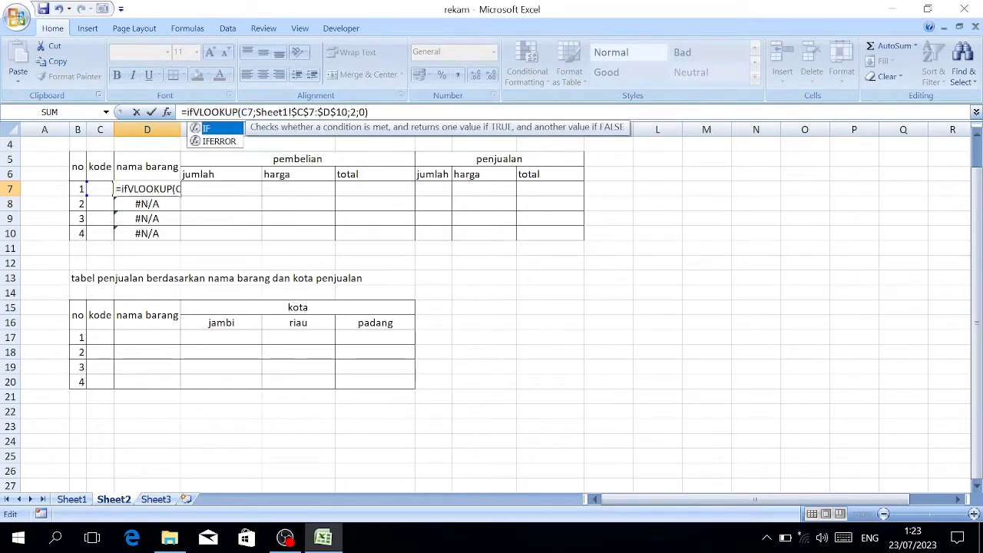
{"action": "key", "text": "Down"}
{"action": "key", "text": "Tab"}
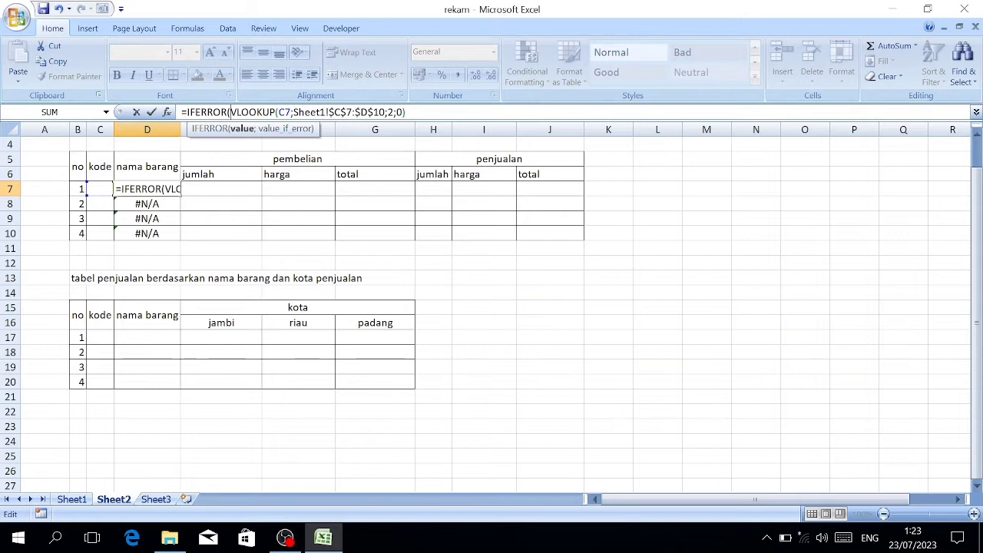
{"action": "type", "text": ";"}
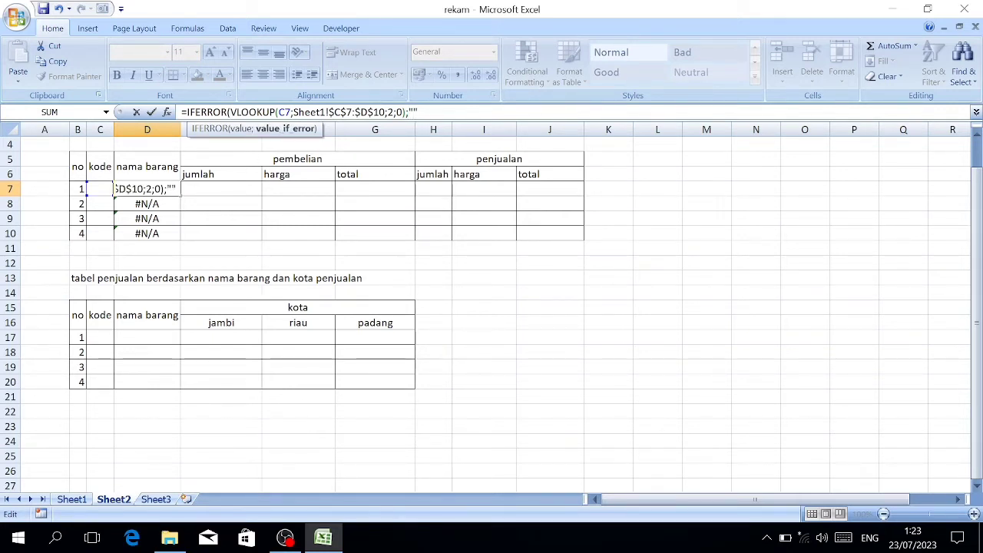
{"action": "key", "text": "Return"}
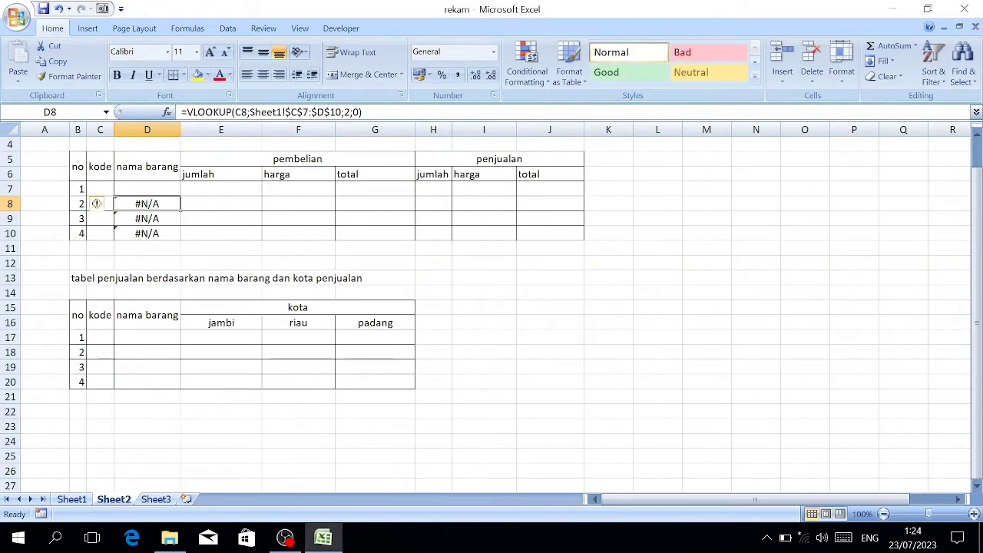
Fill the IFERROR-wrapped VLOOKUP formula from D7 down through D10 and check the copied formulas.
{"action": "left_click_drag", "start_coordinate": [146, 188], "coordinate": [151, 230]}
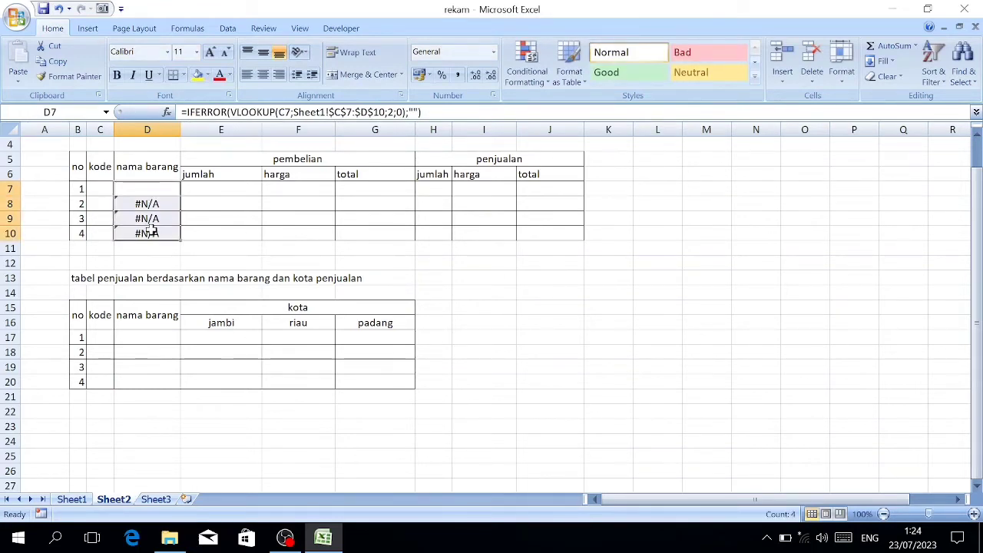
{"action": "key", "text": "ctrl+d"}
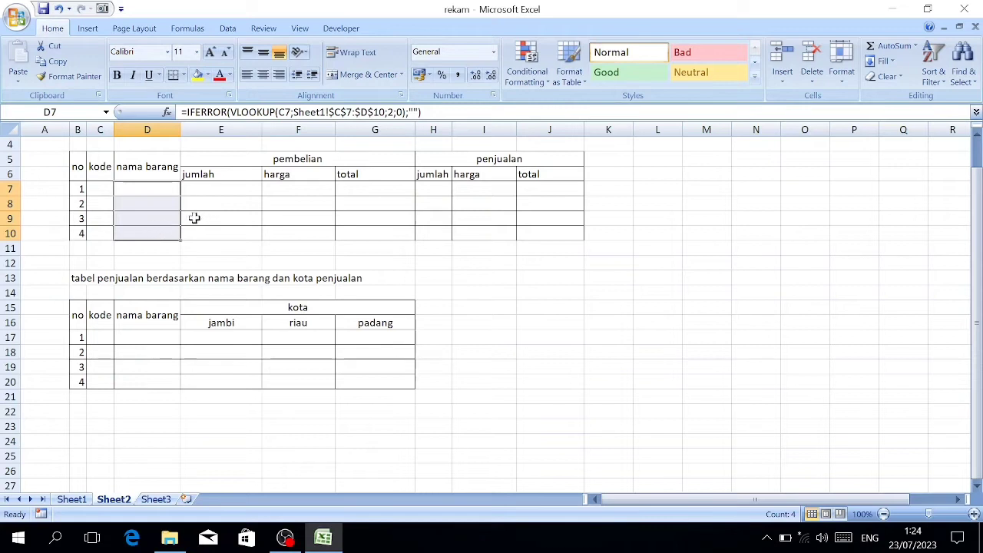
{"action": "left_click", "coordinate": [154, 191]}
{"action": "left_click", "coordinate": [150, 218]}
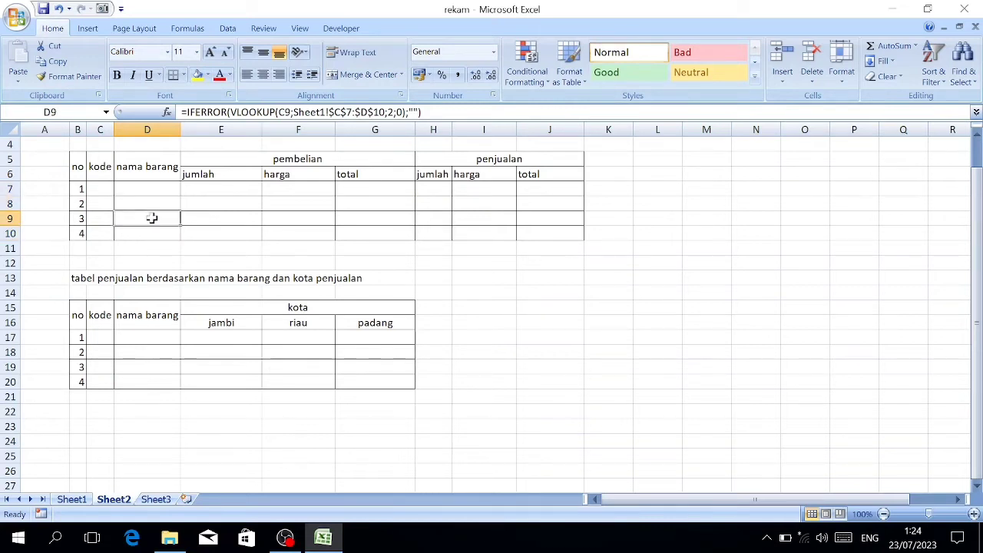
Copy the item codes c01 to c04 from Sheet1 cells C7:C10.
{"action": "left_click", "coordinate": [102, 185]}
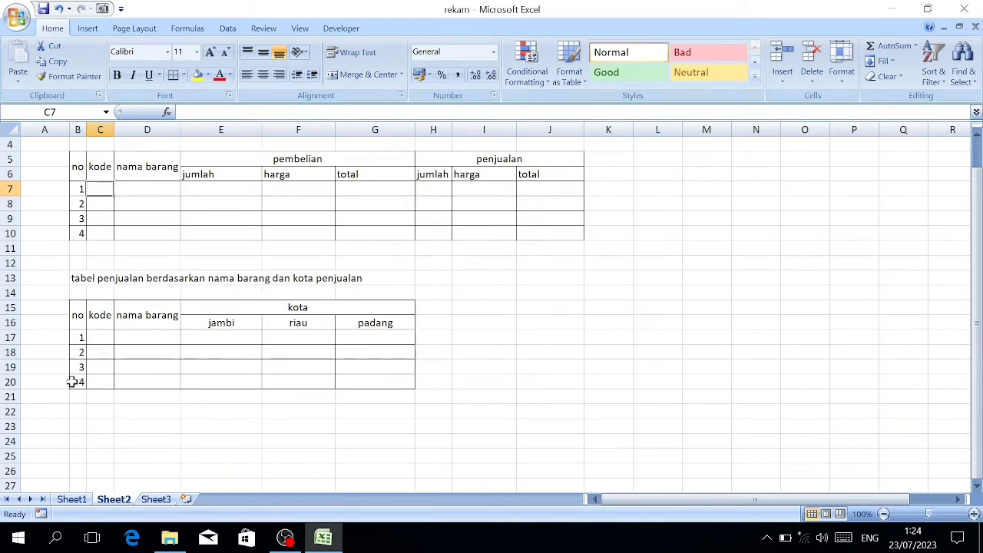
{"action": "left_click", "coordinate": [71, 499]}
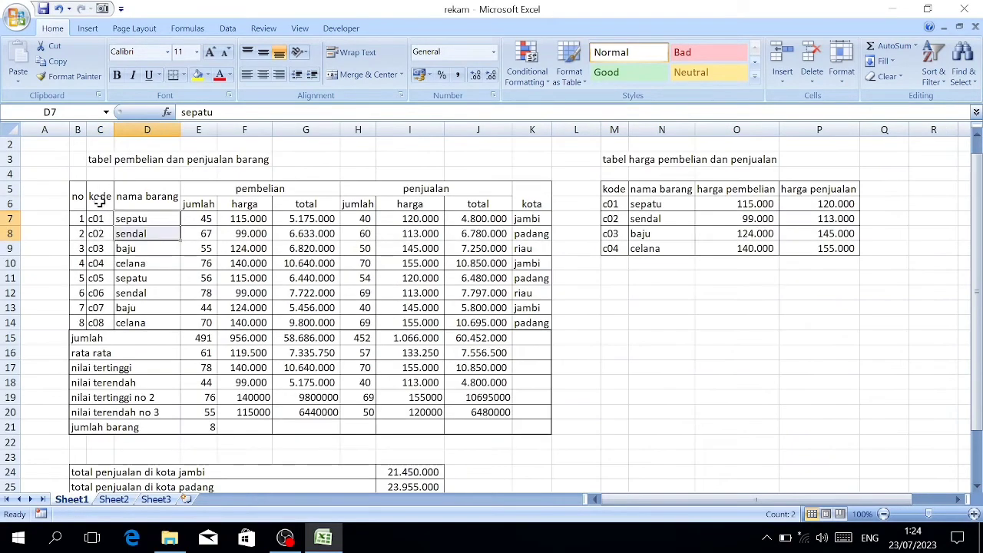
{"action": "left_click_drag", "start_coordinate": [93, 219], "coordinate": [102, 254]}
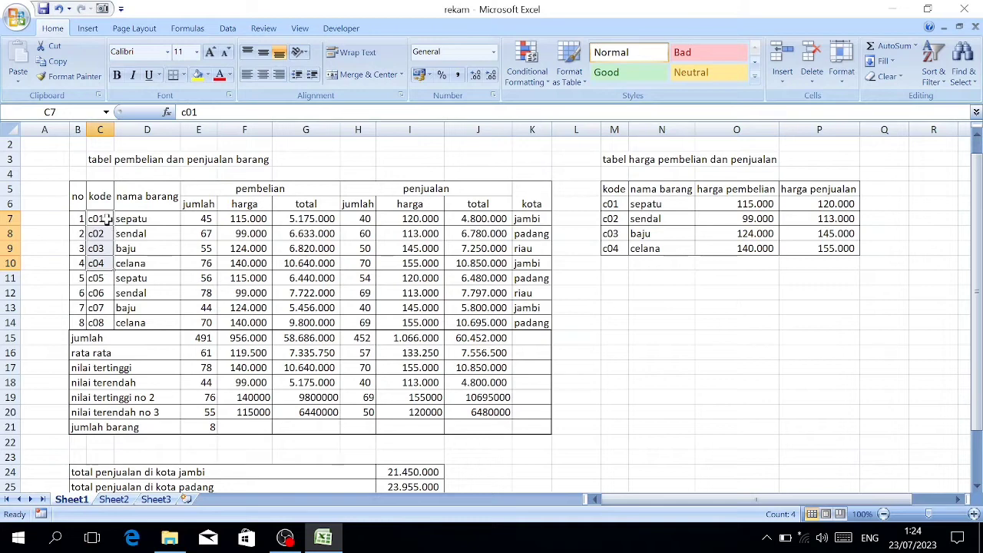
{"action": "key", "text": "ctrl+c"}
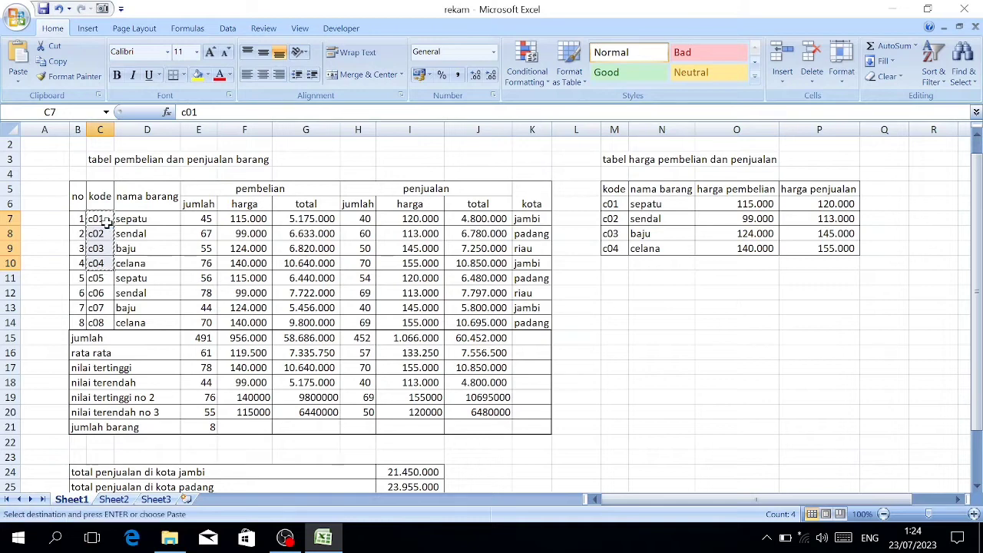
Paste the copied codes as values into Sheet2's kode column from C7, and check the nama barang lookup formulas.
{"action": "left_click", "coordinate": [105, 500]}
{"action": "right_click", "coordinate": [99, 189]}
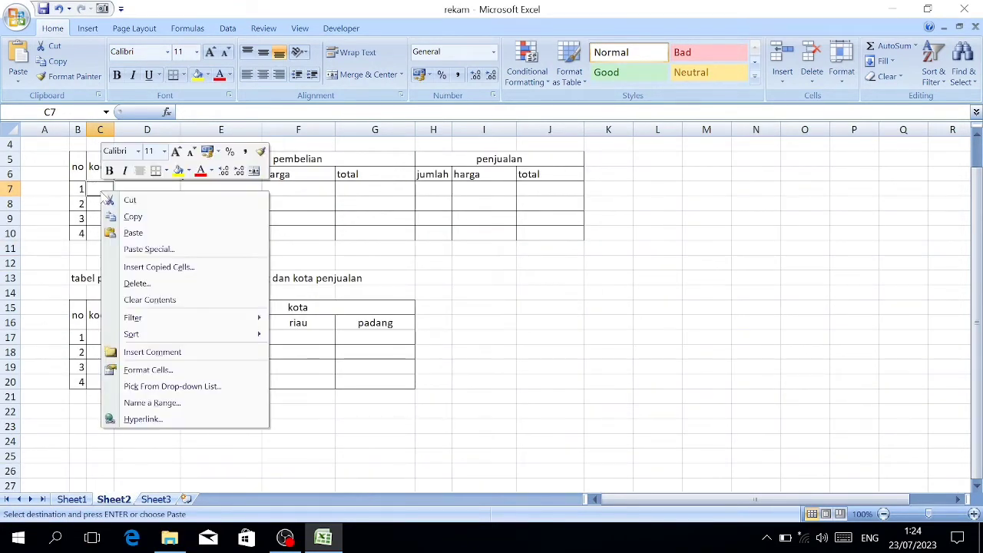
{"action": "left_click", "coordinate": [142, 247]}
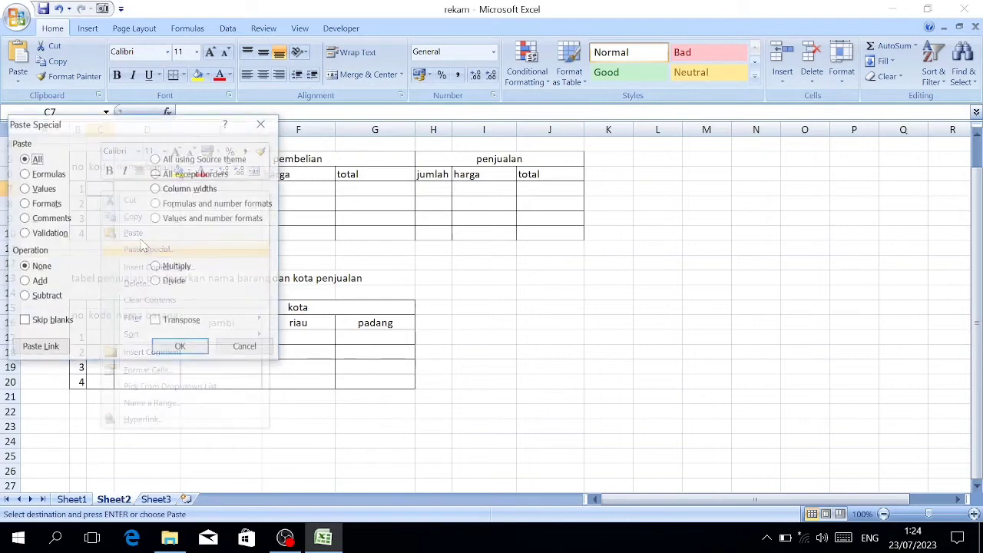
{"action": "left_click", "coordinate": [44, 190]}
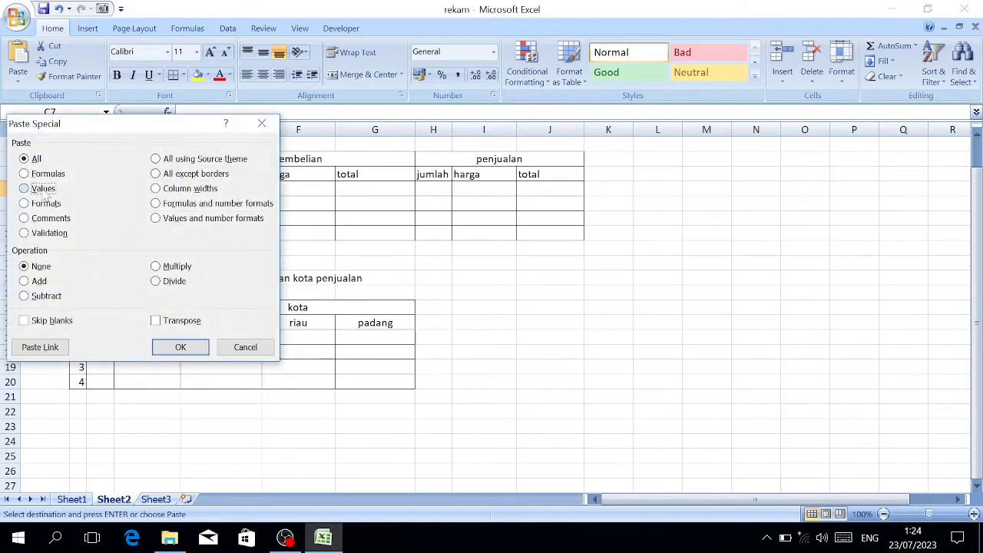
{"action": "left_click", "coordinate": [178, 347]}
{"action": "left_click", "coordinate": [244, 206]}
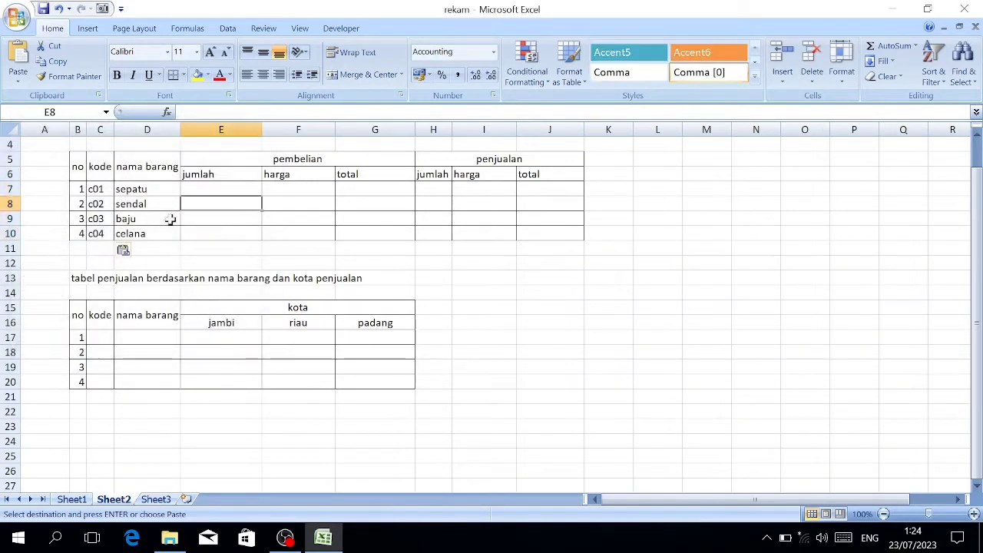
{"action": "left_click", "coordinate": [159, 203]}
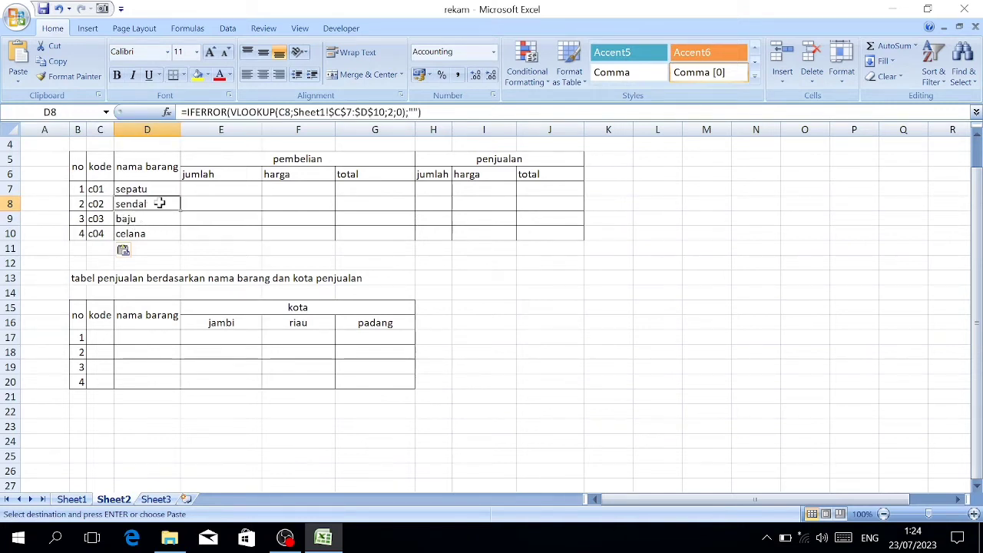
{"action": "left_click", "coordinate": [141, 190]}
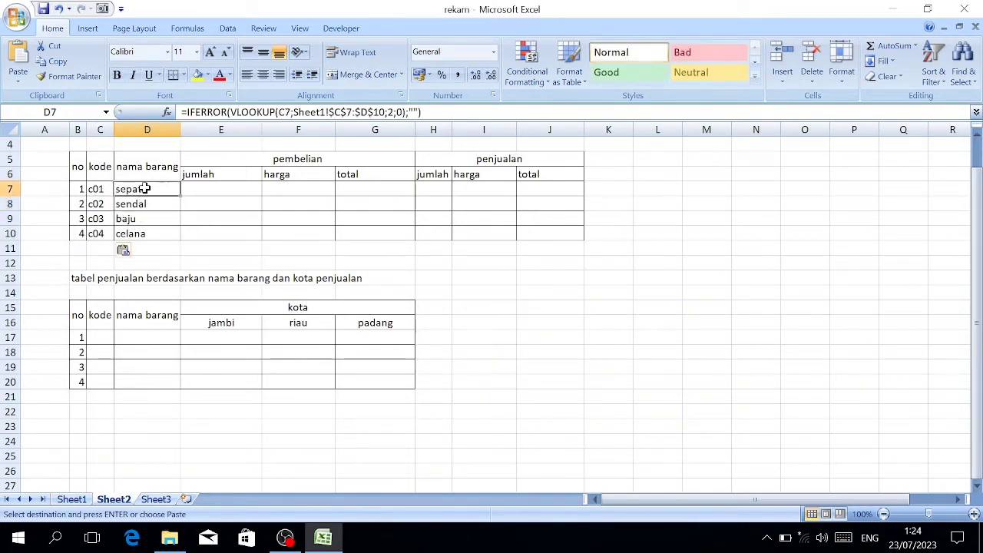
{"action": "left_click", "coordinate": [150, 233]}
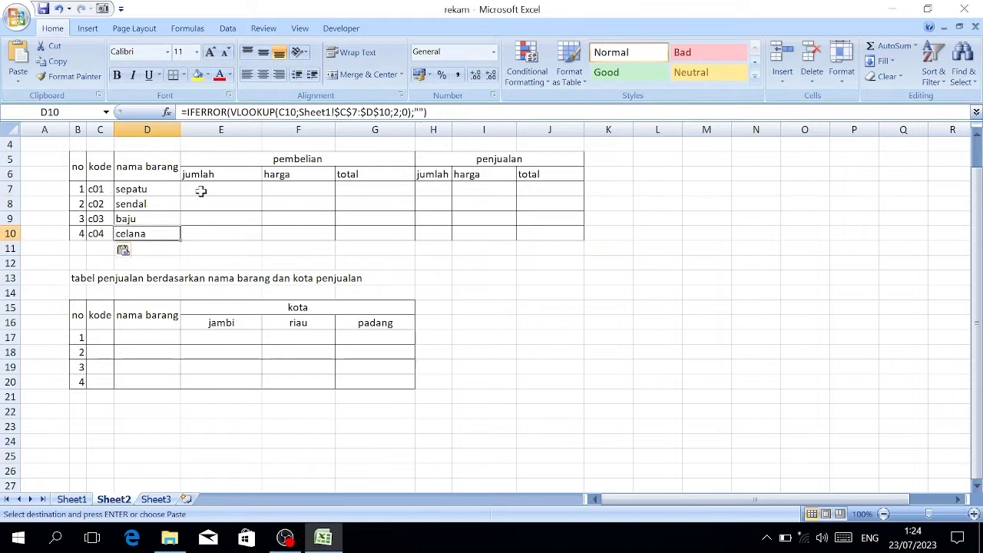
Start a SUMIF formula in the pembelian jumlah cell E7 of the Sheet2 recap table.
{"action": "left_click", "coordinate": [200, 190]}
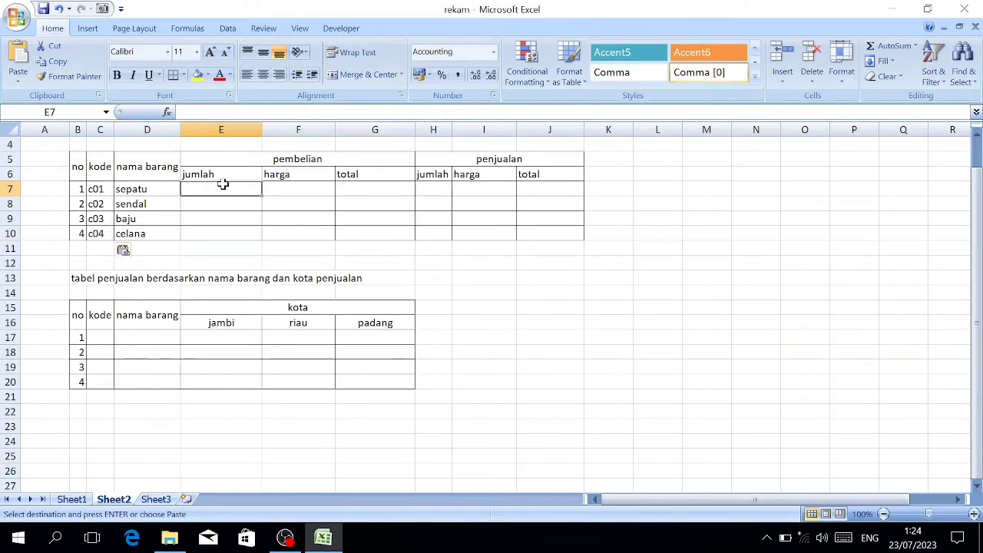
{"action": "scroll", "coordinate": [213, 199], "scroll_direction": "up", "scroll_amount": 1}
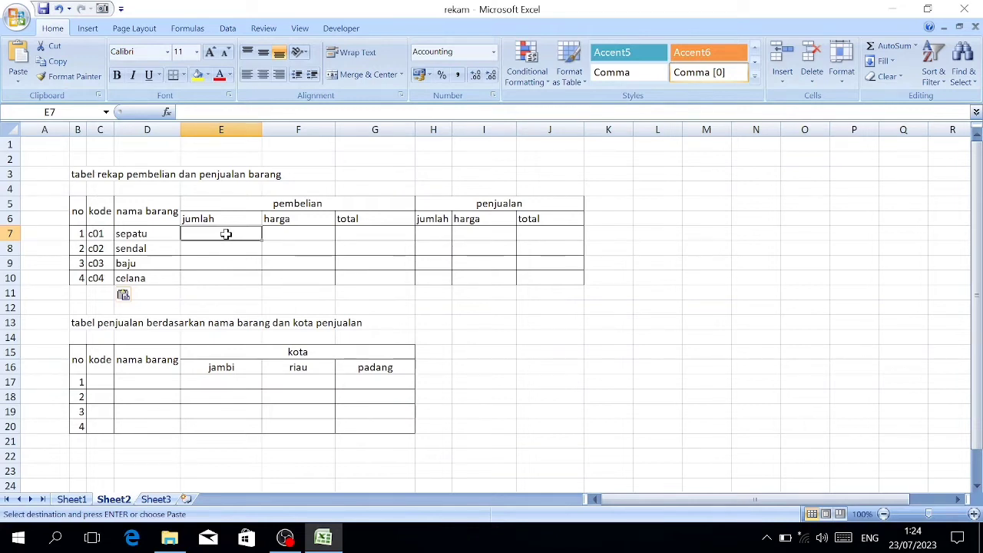
{"action": "type", "text": "=sum"}
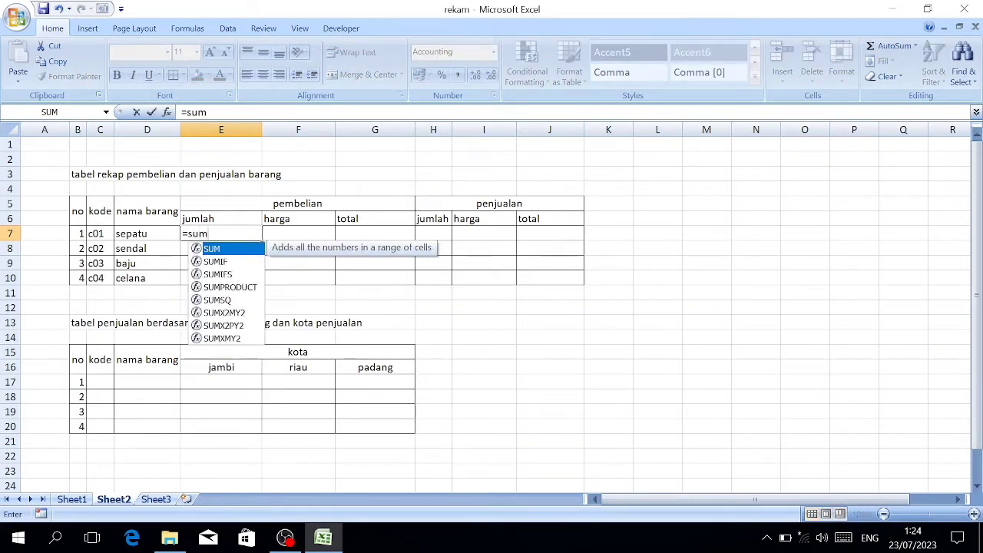
{"action": "key", "text": "Down"}
{"action": "key", "text": "Down"}
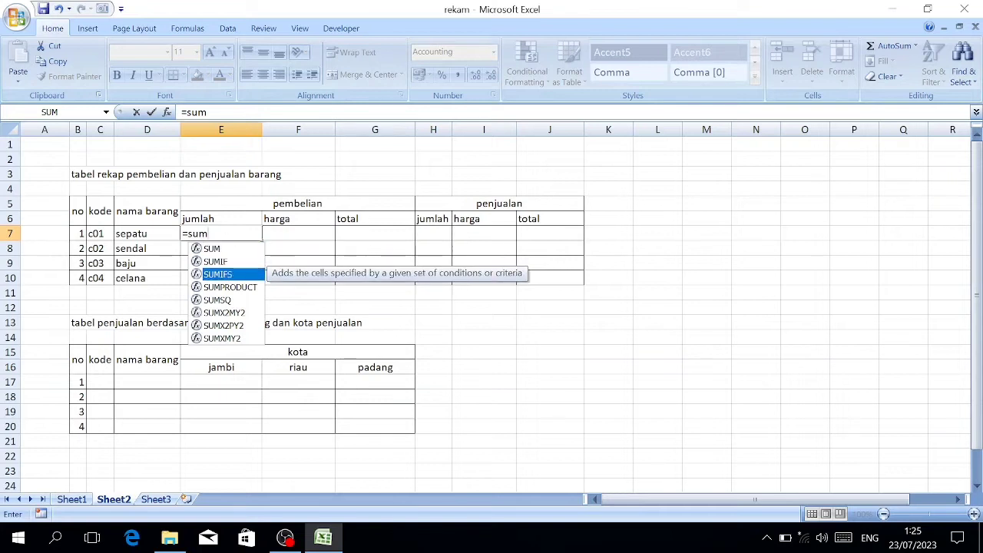
{"action": "key", "text": "Up"}
{"action": "key", "text": "Tab"}
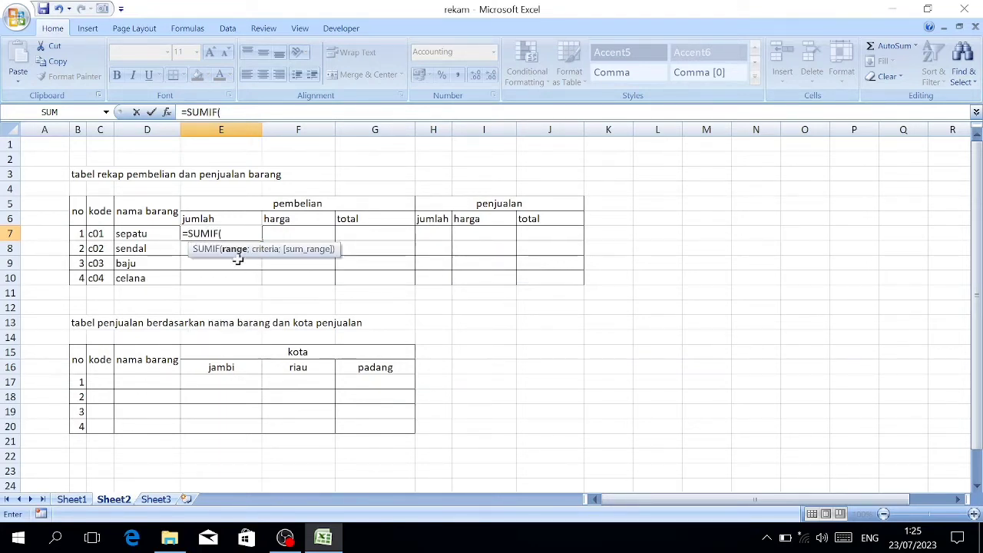
Set the E7 SUMIF range to the absolute Sheet1!$D$7:$D$14 and its criteria to the item name in Sheet2!D7.
{"action": "left_click", "coordinate": [72, 500]}
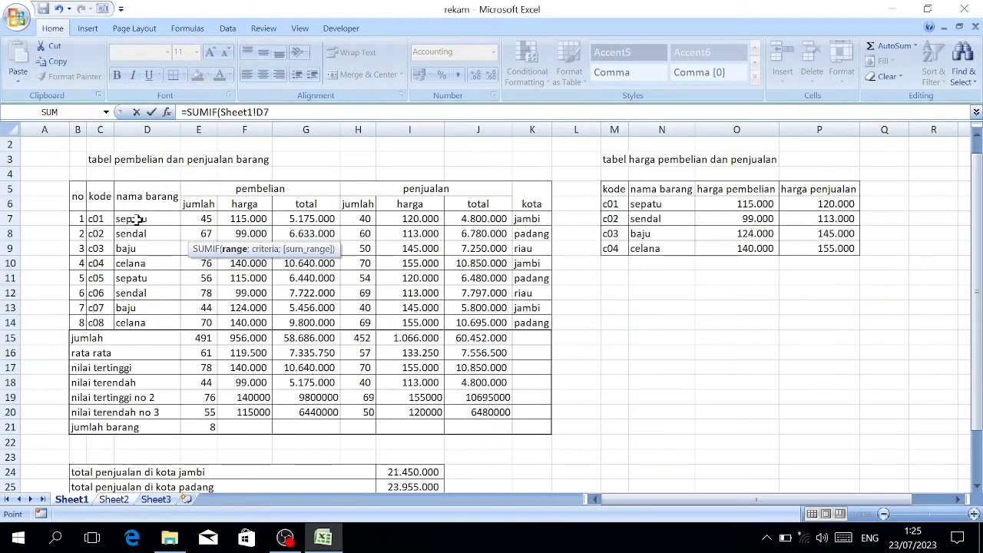
{"action": "left_click_drag", "start_coordinate": [136, 221], "coordinate": [136, 323]}
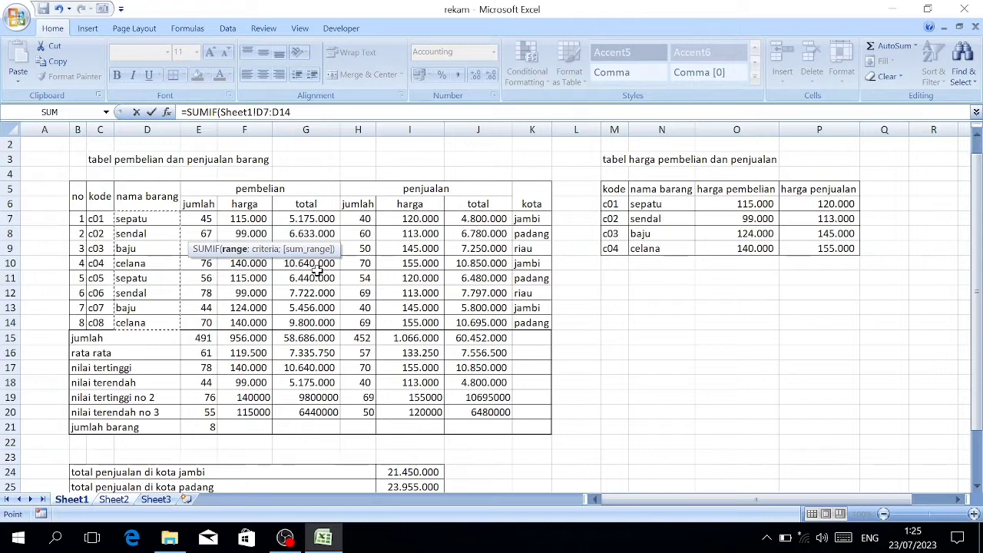
{"action": "key", "text": "F4"}
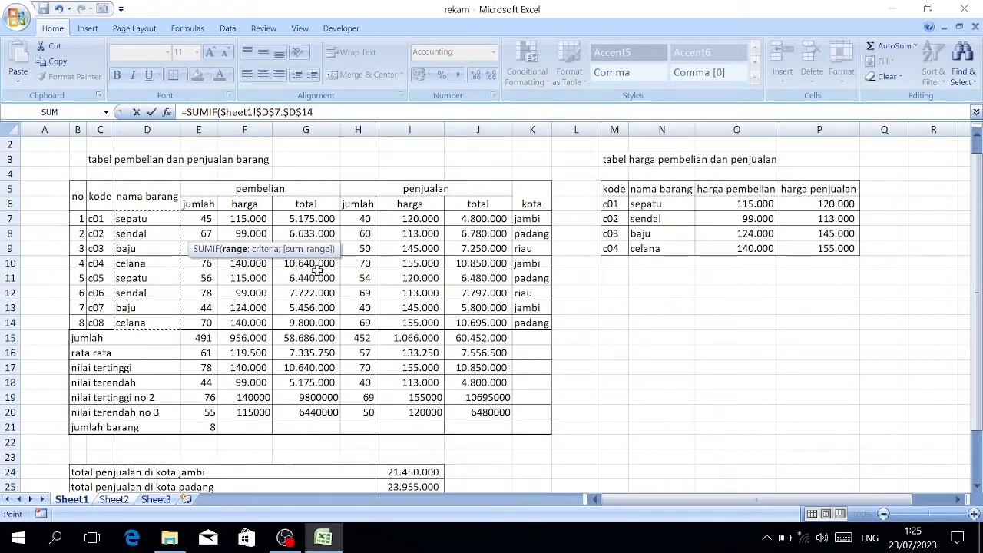
{"action": "type", "text": ";"}
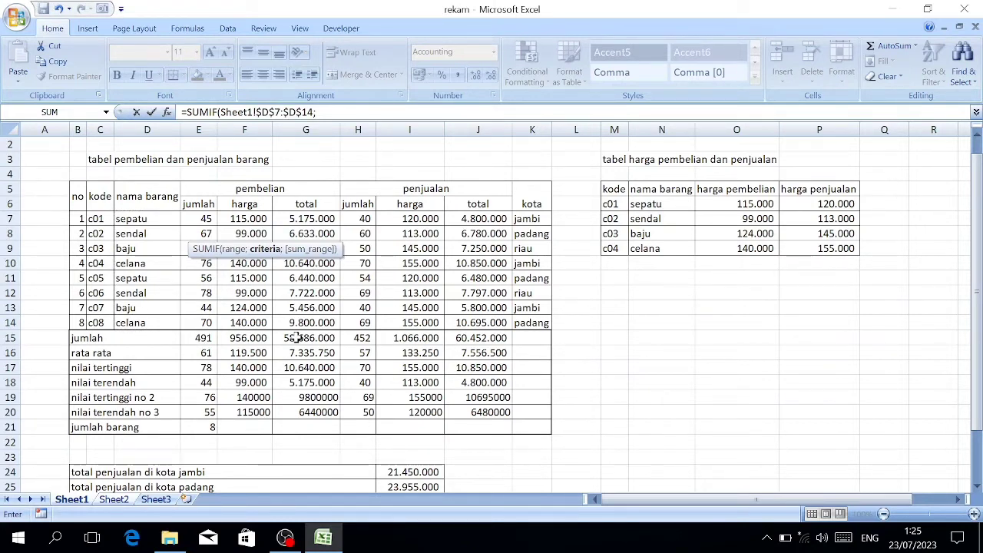
{"action": "left_click", "coordinate": [115, 499]}
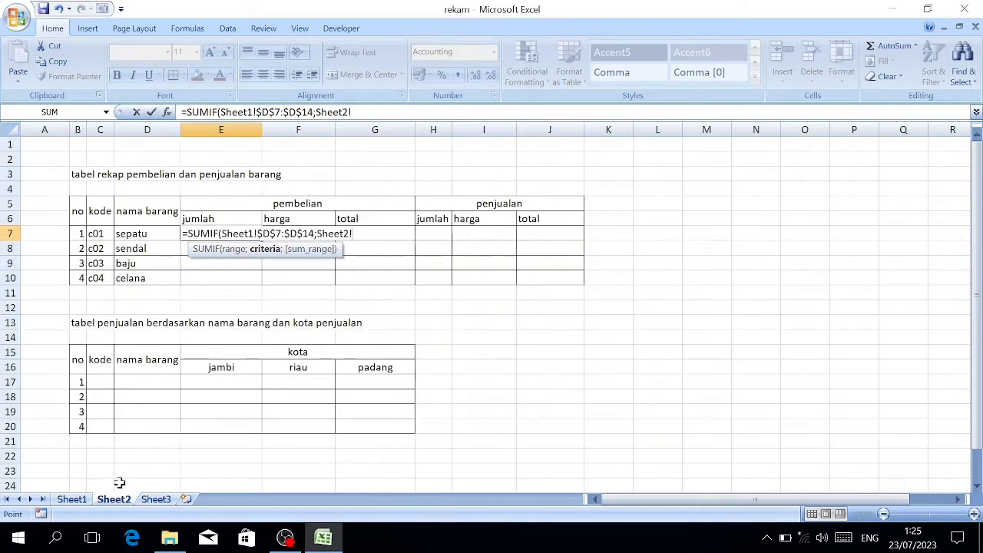
{"action": "left_click", "coordinate": [146, 235]}
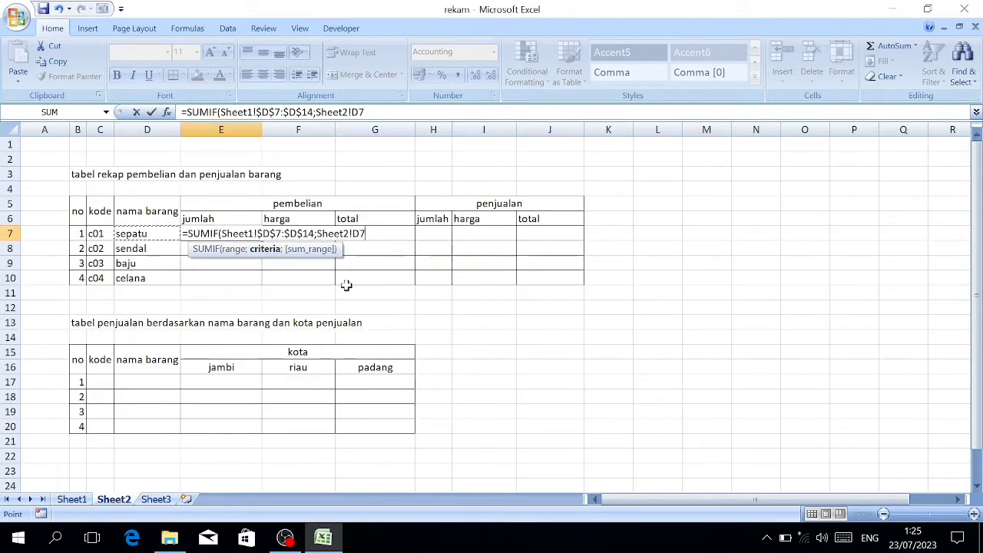
{"action": "type", "text": ";"}
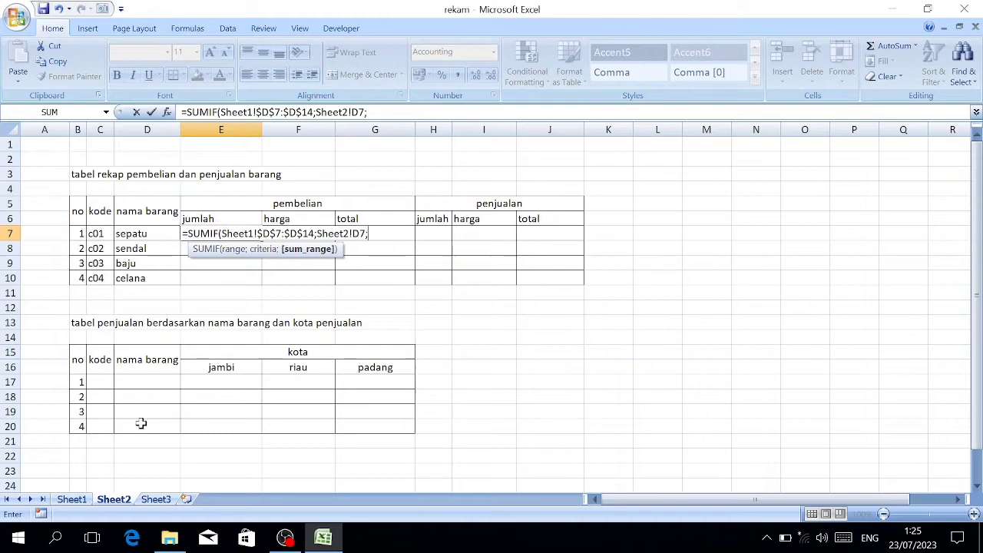
Complete the E7 SUMIF with the absolute sum range Sheet1!$E$7:$E$14, and fill it down to E10.
{"action": "left_click", "coordinate": [72, 500]}
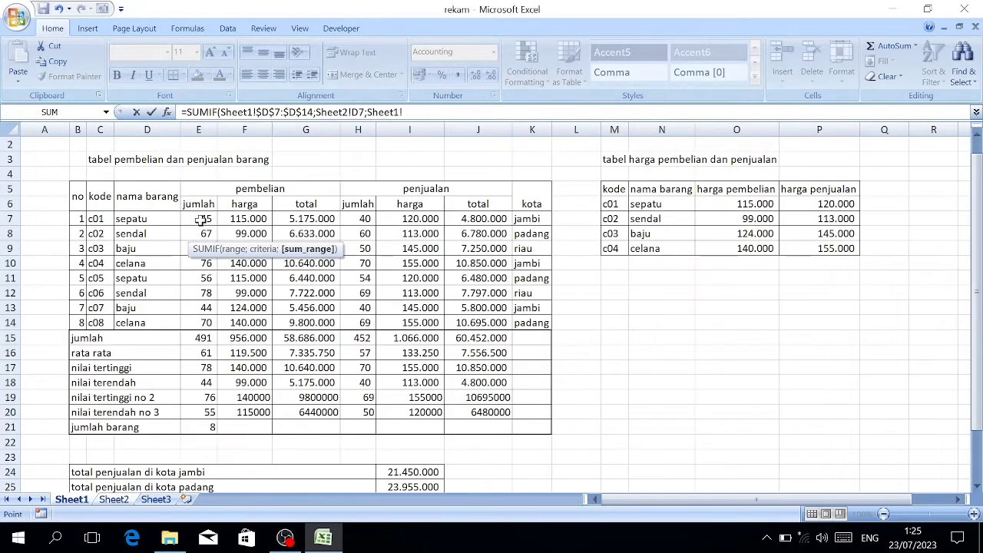
{"action": "left_click_drag", "start_coordinate": [199, 220], "coordinate": [206, 314]}
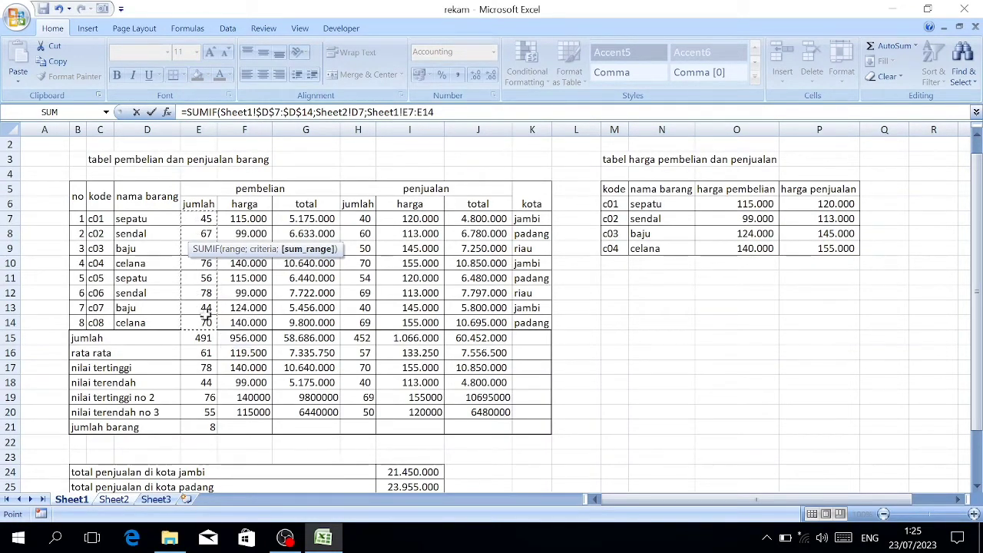
{"action": "key", "text": "F4"}
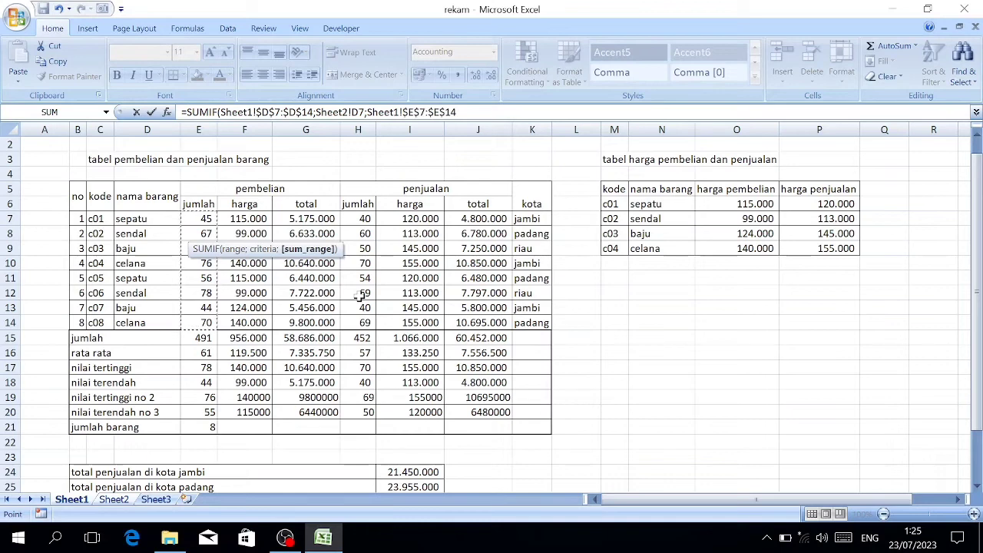
{"action": "key", "text": "Return"}
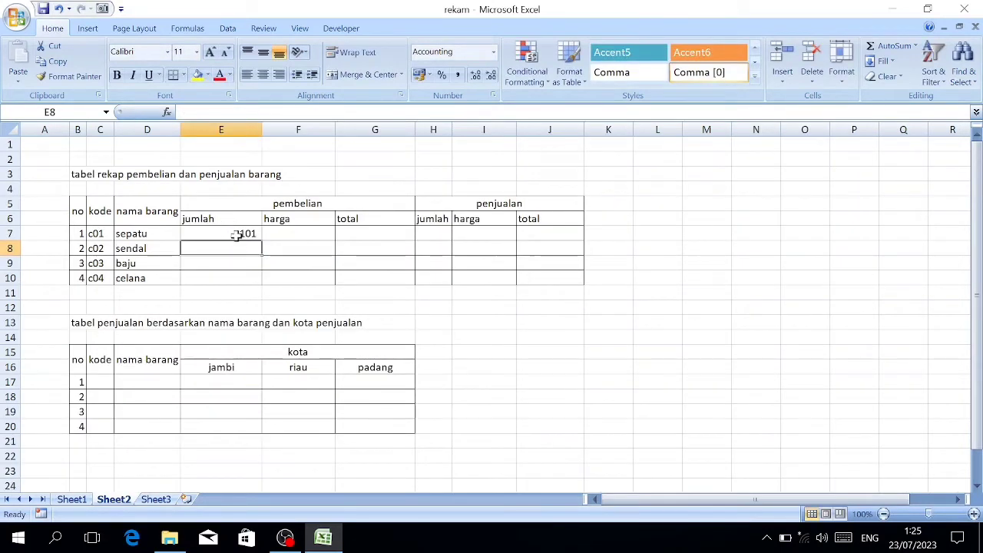
{"action": "left_click_drag", "start_coordinate": [237, 237], "coordinate": [233, 282]}
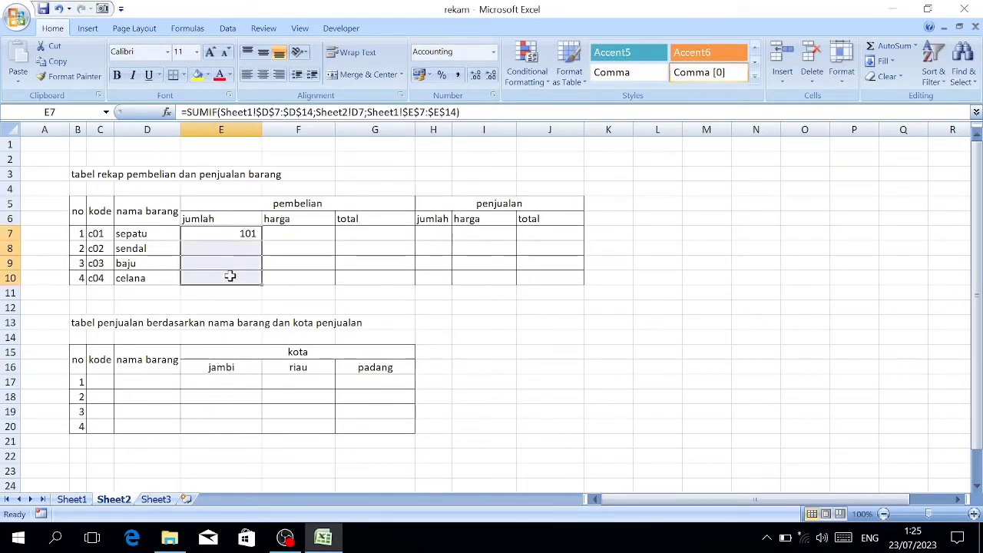
{"action": "key", "text": "ctrl+d"}
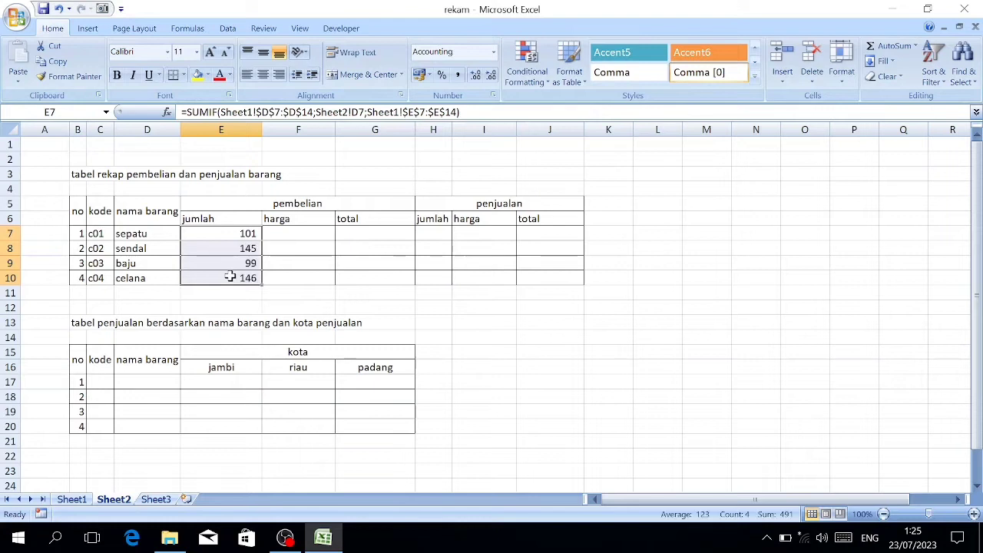
Enter a SUMIF formula in the pembelian harga cell F7 with the range Sheet1!$D$7:$D$14 and the criteria Sheet2!D7.
{"action": "left_click", "coordinate": [289, 232]}
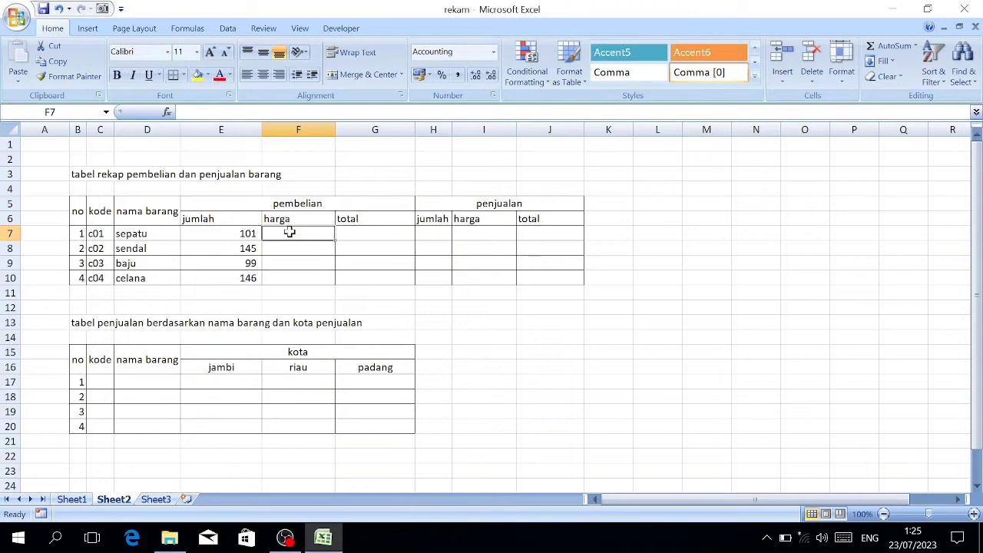
{"action": "type", "text": "=su"}
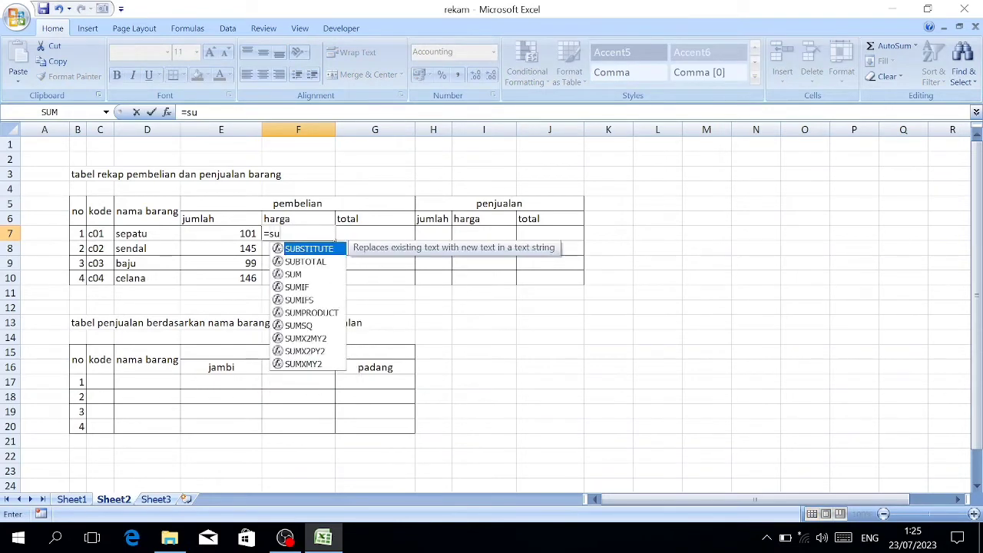
{"action": "type", "text": "m"}
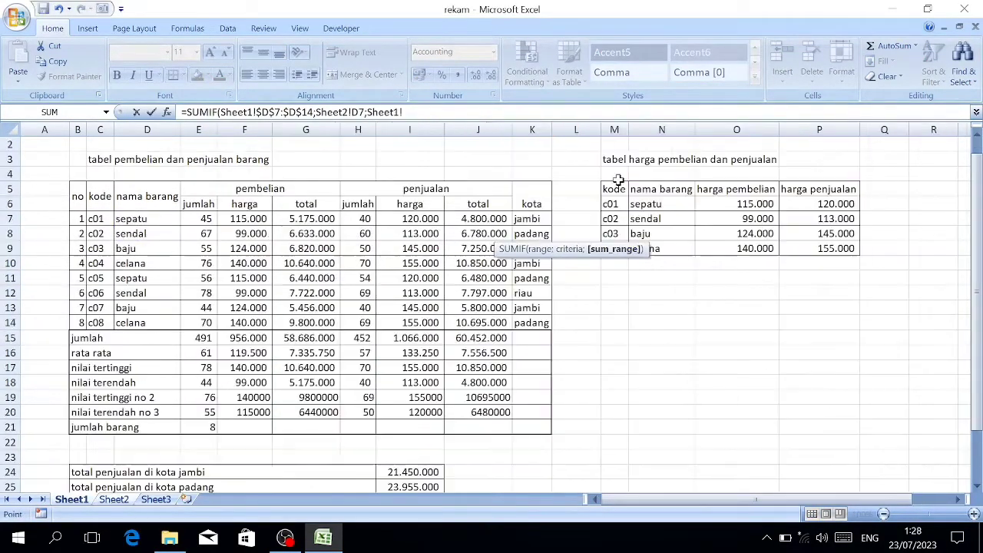
{"action": "left_click", "coordinate": [114, 500]}
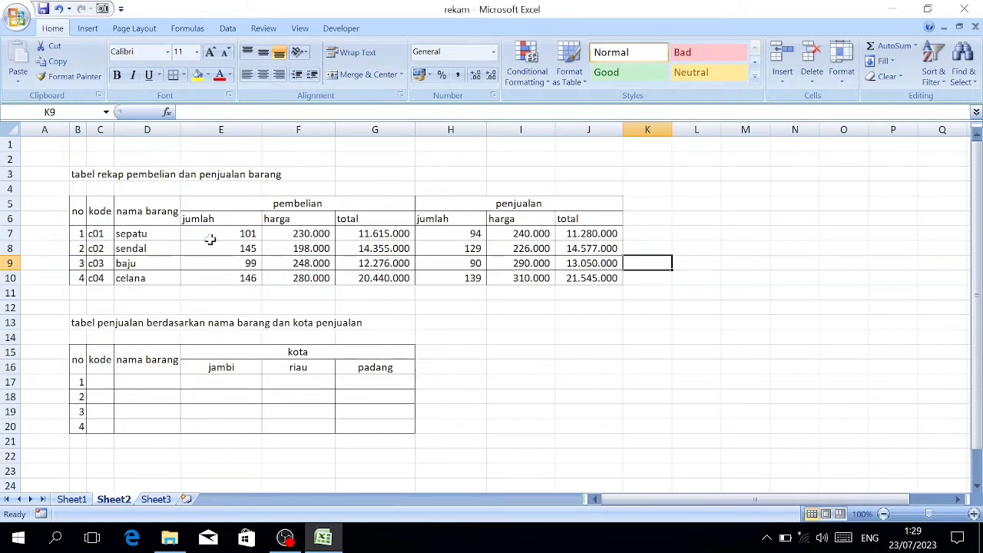
Review the recap values in E7:J10 and the nama barang lookup formulas in D7:D10.
{"action": "left_click_drag", "start_coordinate": [208, 235], "coordinate": [570, 279]}
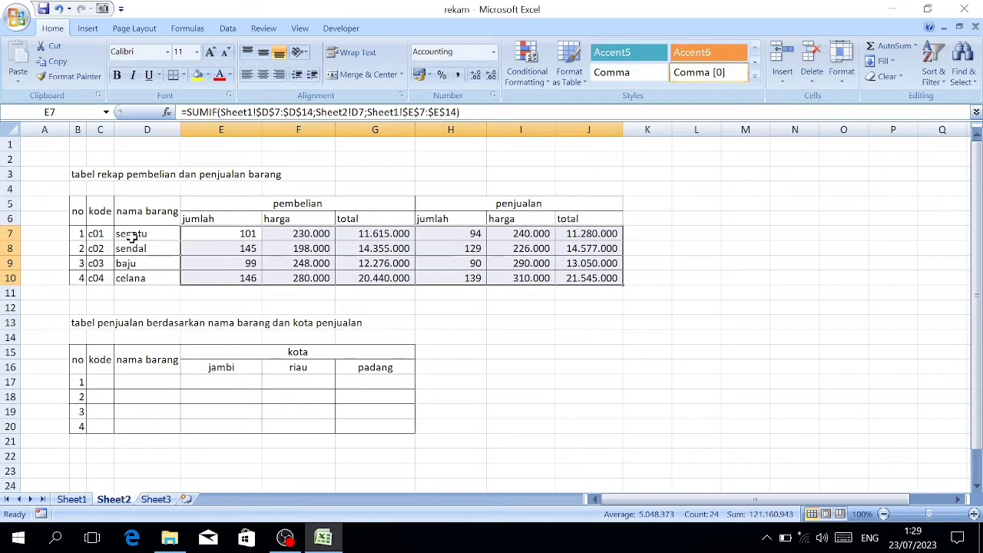
{"action": "left_click_drag", "start_coordinate": [130, 234], "coordinate": [132, 278]}
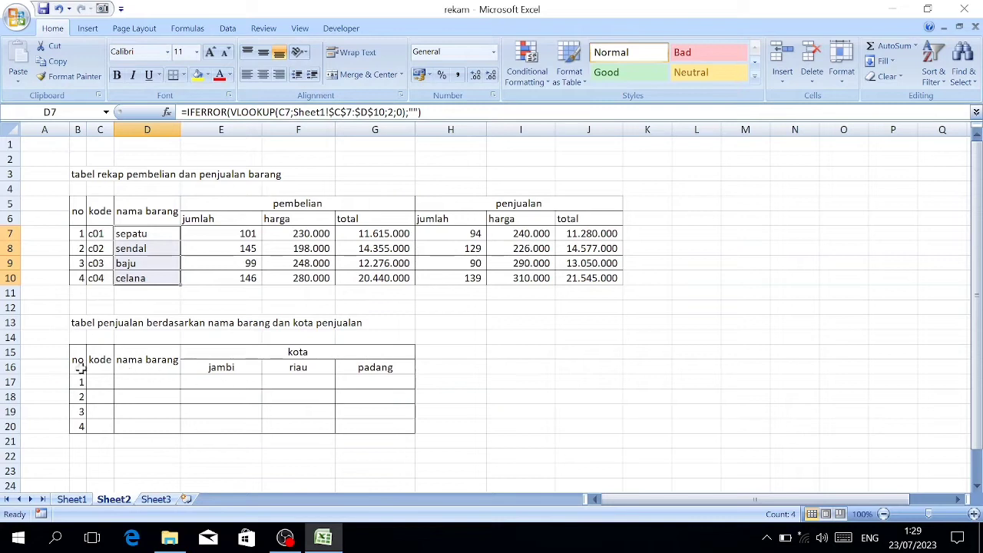
{"action": "left_click", "coordinate": [152, 382]}
Copy the codes in C7:C10 and paste them as values into the second table's kode column from C17.
{"action": "left_click", "coordinate": [99, 382]}
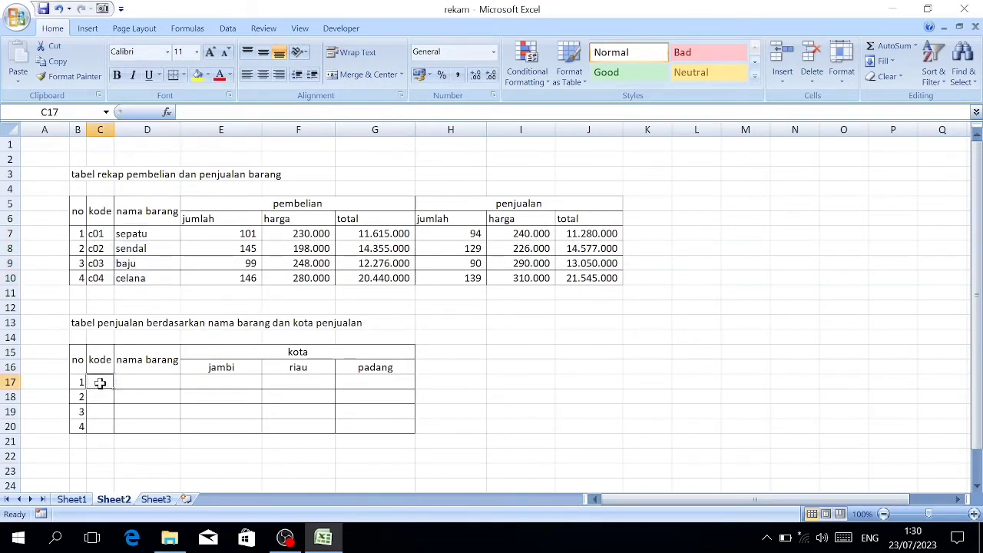
{"action": "left_click_drag", "start_coordinate": [96, 234], "coordinate": [95, 278]}
{"action": "key", "text": "ctrl+c"}
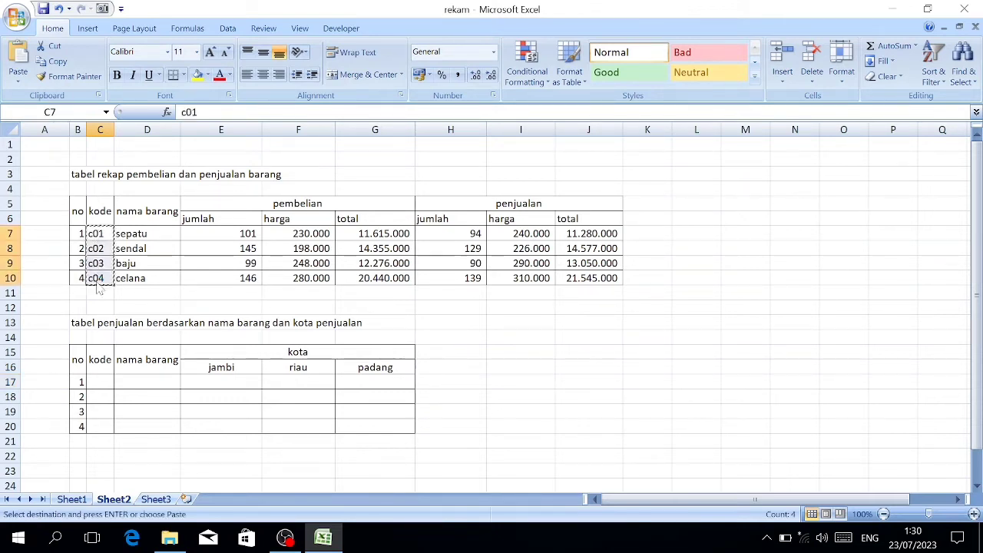
{"action": "left_click", "coordinate": [96, 383]}
{"action": "right_click", "coordinate": [98, 385]}
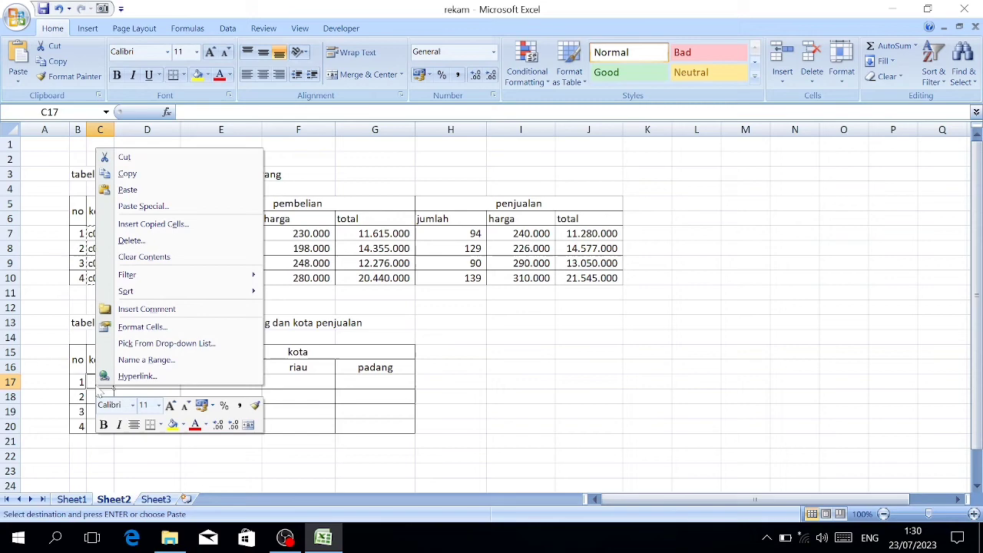
{"action": "left_click", "coordinate": [141, 208]}
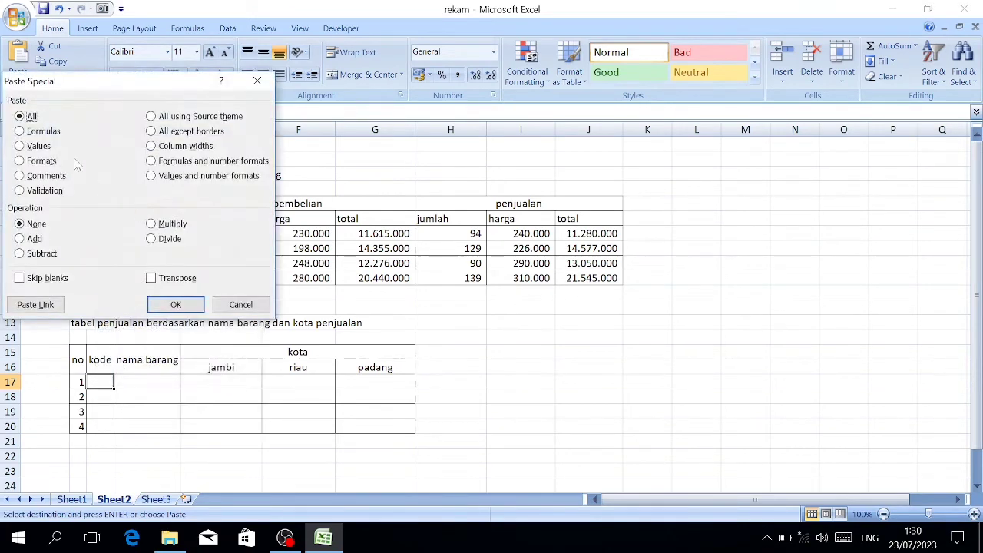
{"action": "left_click", "coordinate": [37, 149]}
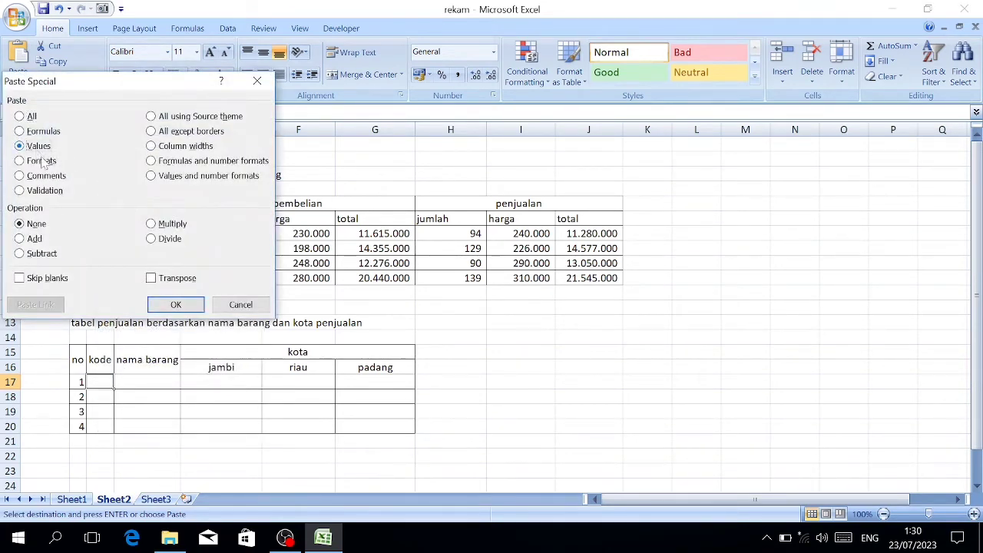
{"action": "left_click", "coordinate": [175, 304]}
Compare the second table's empty nama barang column with the IFERROR/VLOOKUP formulas in D7:D10 of the recap table.
{"action": "left_click", "coordinate": [143, 394]}
{"action": "left_click", "coordinate": [140, 377]}
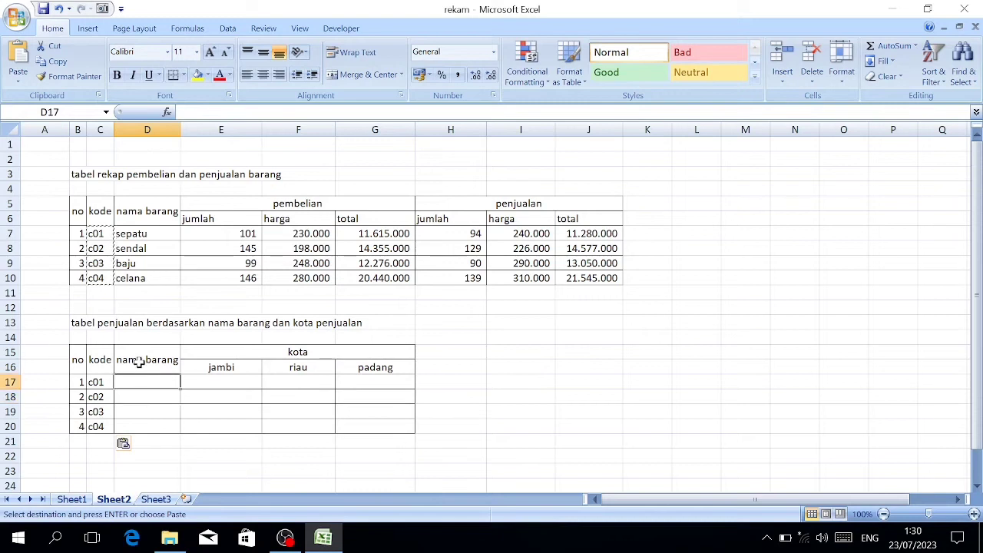
{"action": "left_click", "coordinate": [138, 364]}
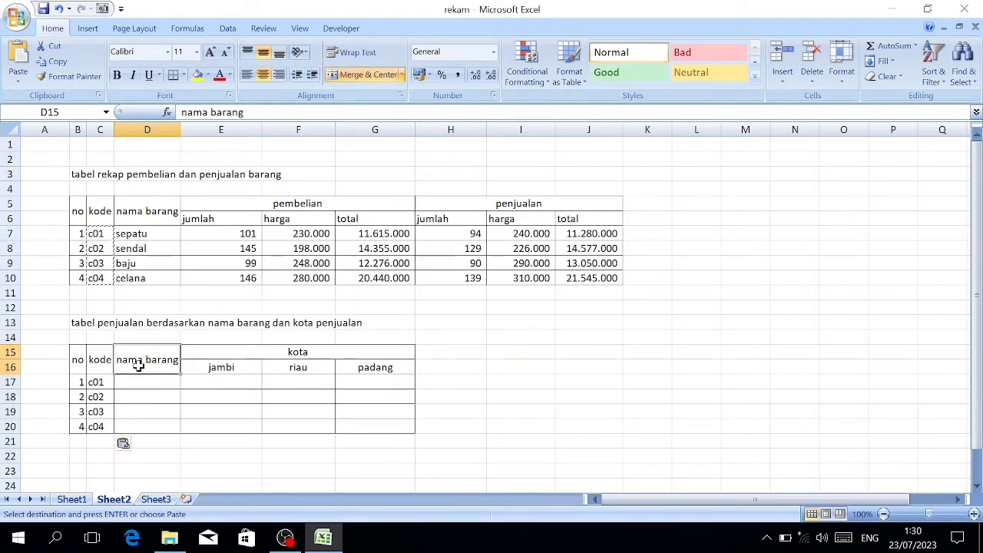
{"action": "key", "text": "F2"}
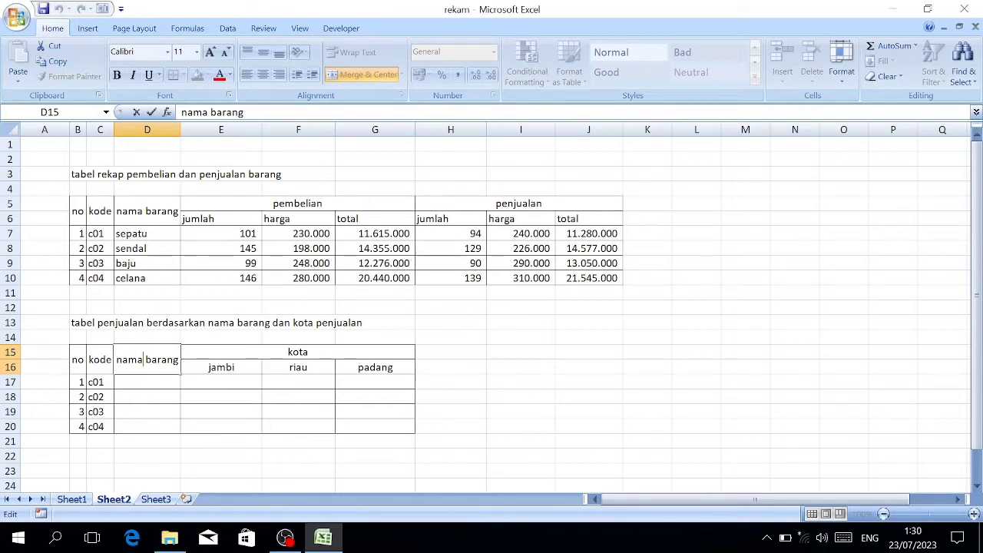
{"action": "left_click_drag", "start_coordinate": [132, 233], "coordinate": [131, 278]}
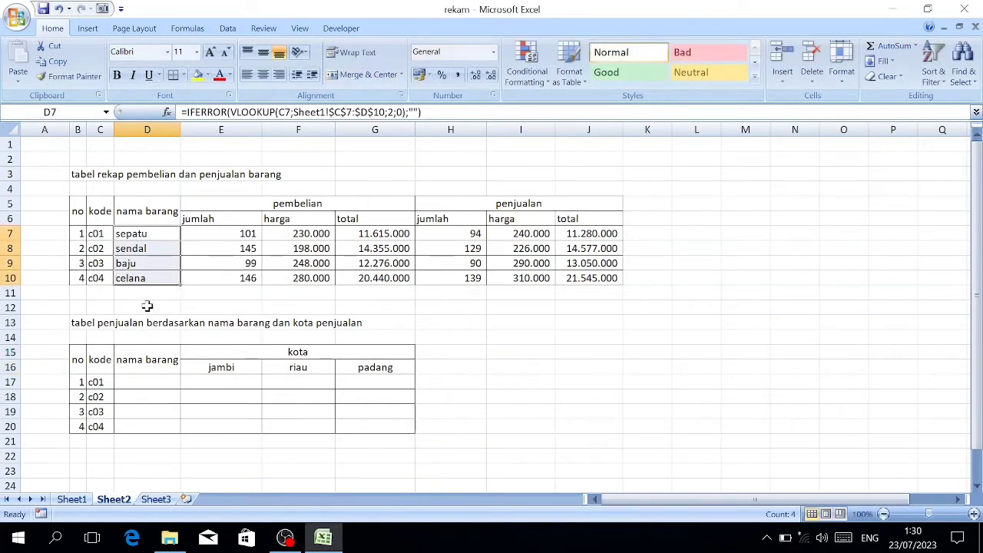
{"action": "left_click", "coordinate": [132, 234]}
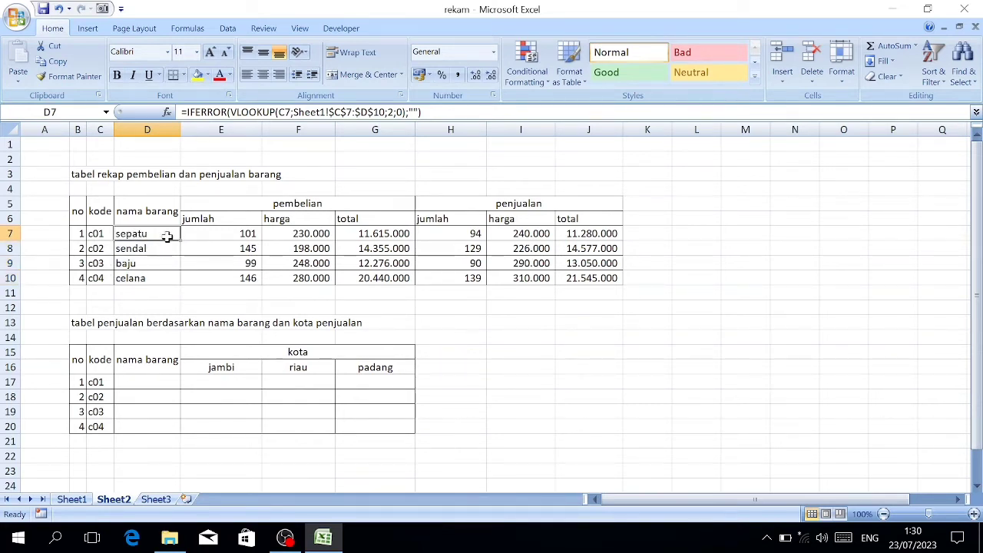
{"action": "left_click", "coordinate": [133, 382]}
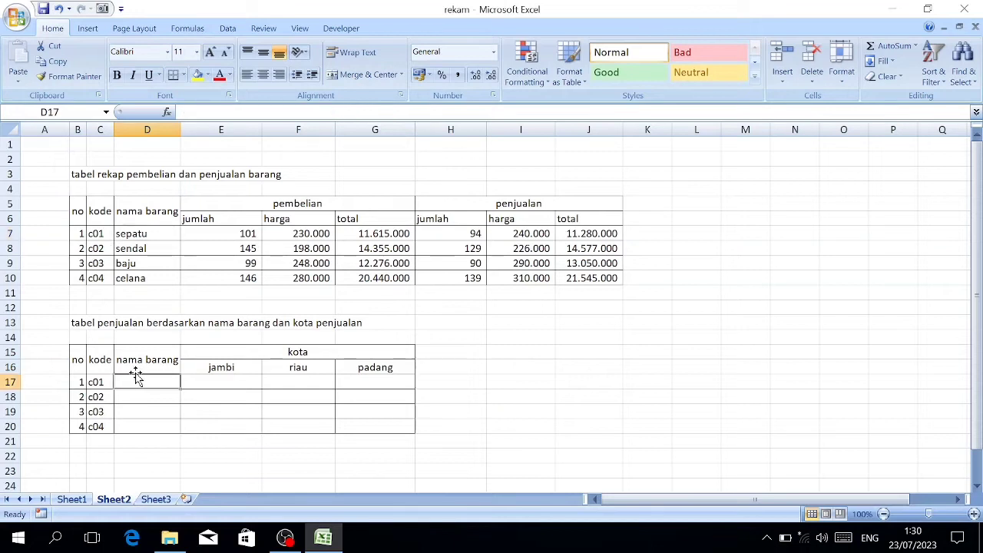
{"action": "left_click", "coordinate": [139, 246]}
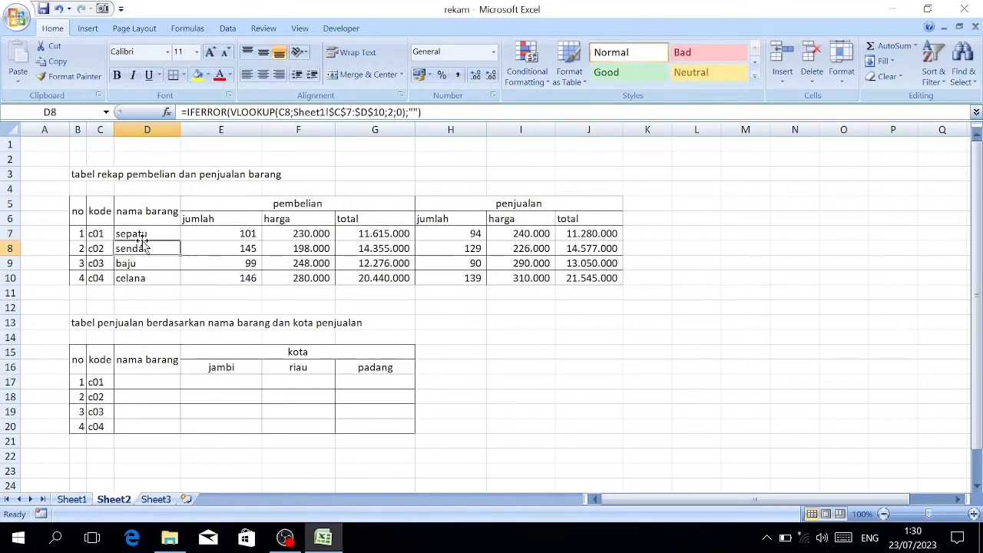
Start an IF formula in the nama barang cell D17 that returns D7 when C17 equals C7.
{"action": "left_click", "coordinate": [143, 384]}
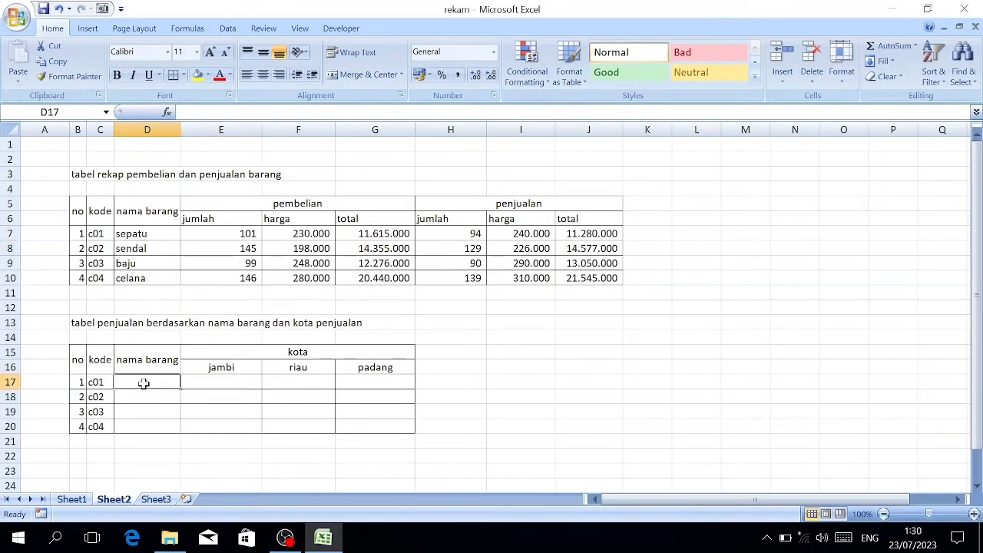
{"action": "type", "text": "="}
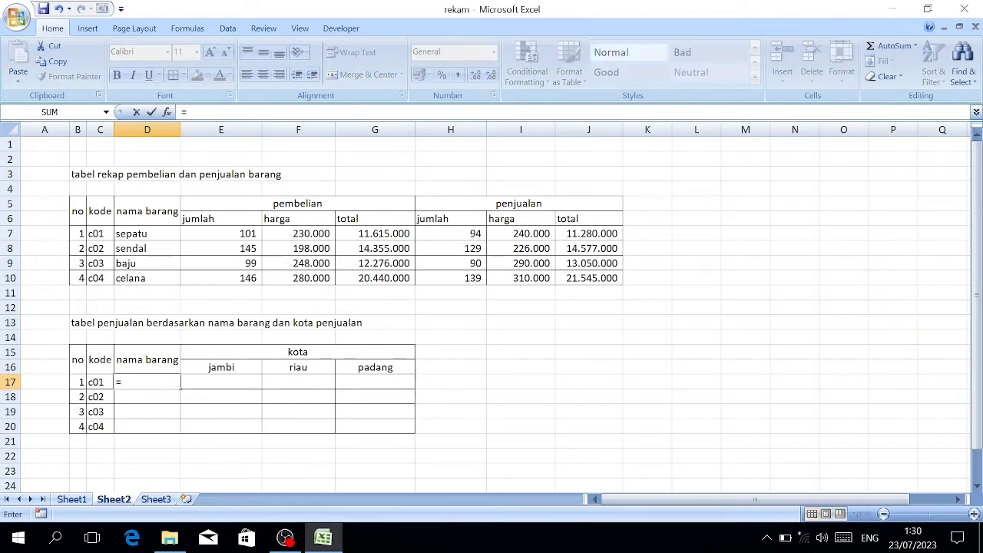
{"action": "type", "text": "if"}
{"action": "key", "text": "Tab"}
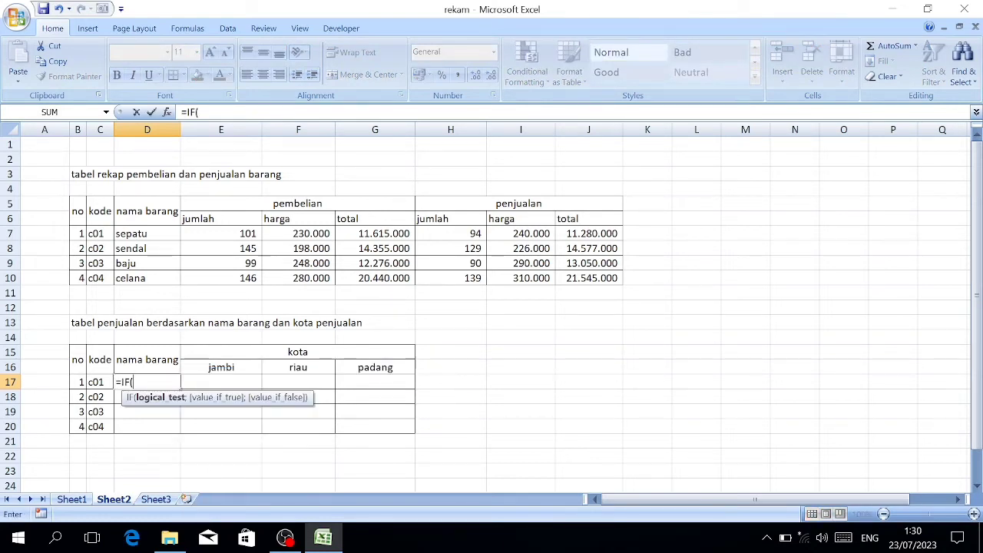
{"action": "left_click", "coordinate": [98, 383]}
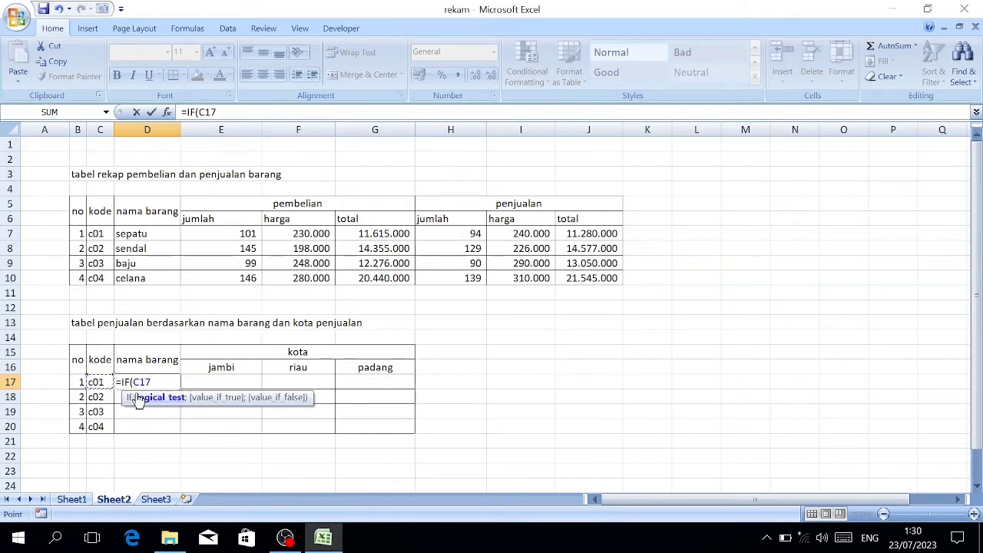
{"action": "type", "text": "="}
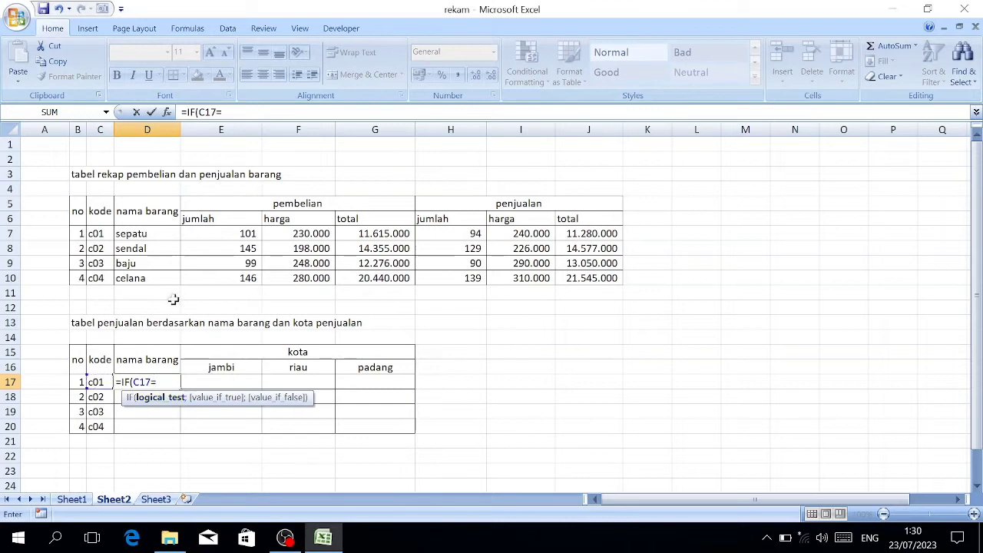
{"action": "left_click", "coordinate": [96, 236]}
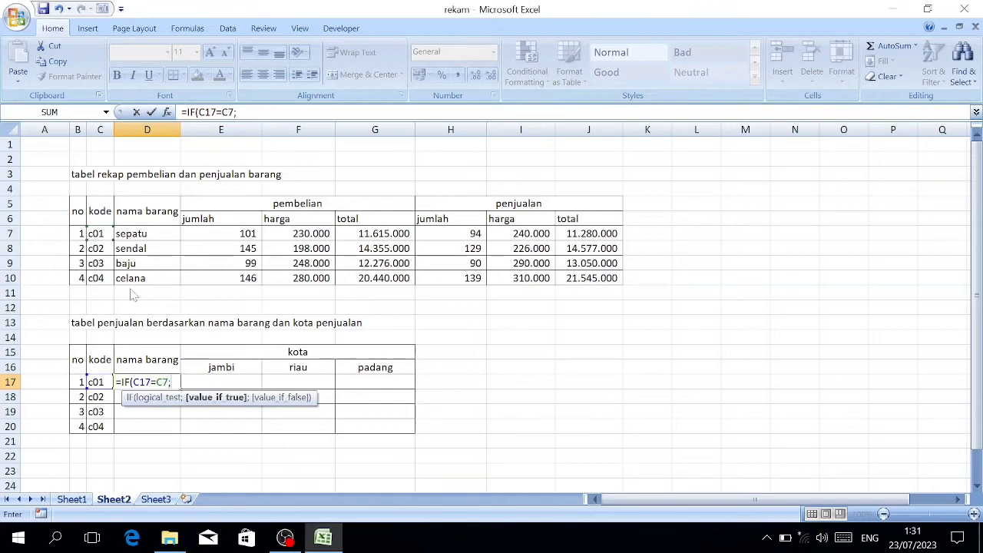
{"action": "left_click", "coordinate": [148, 234]}
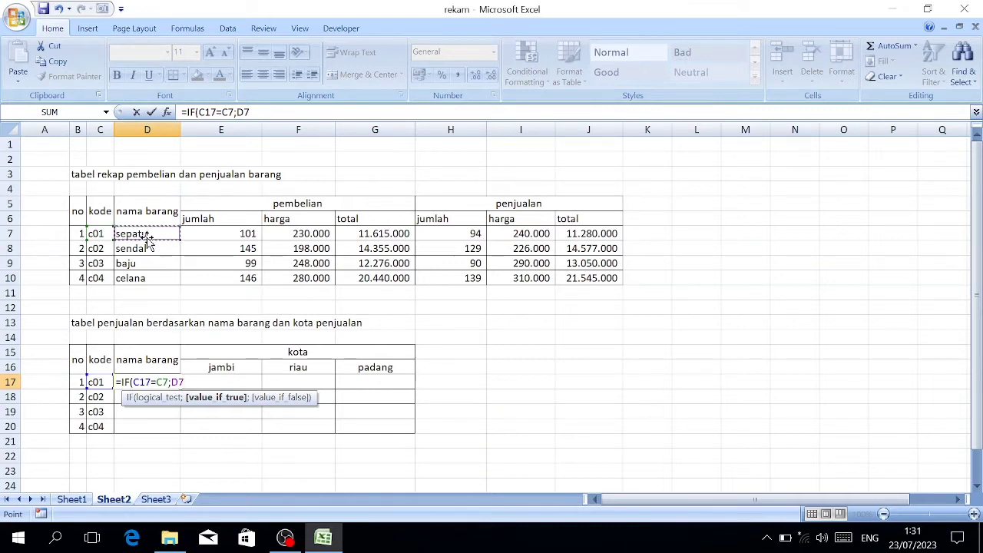
{"action": "type", "text": ";"}
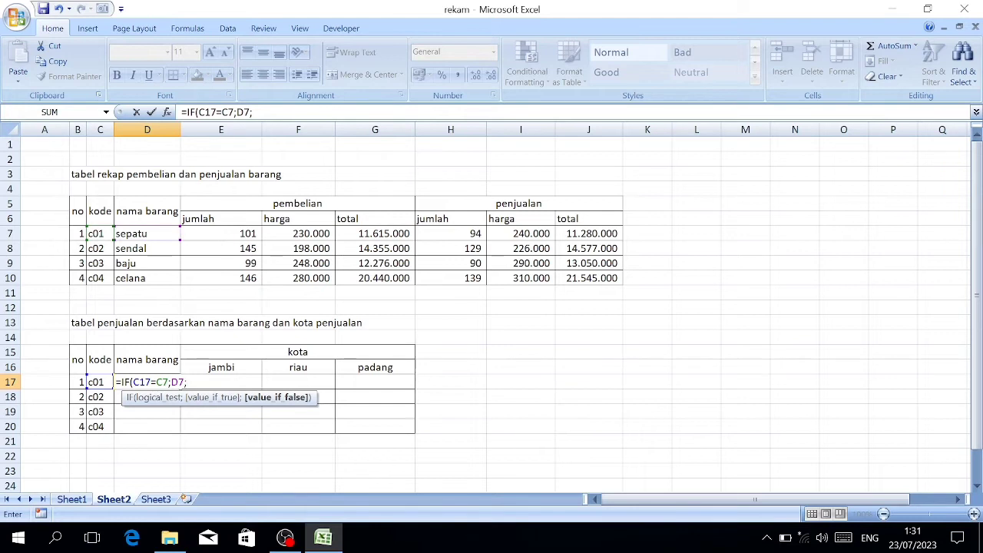
Nest a second IF in the D17 formula that returns D8 when C17 equals C8.
{"action": "type", "text": "IF("}
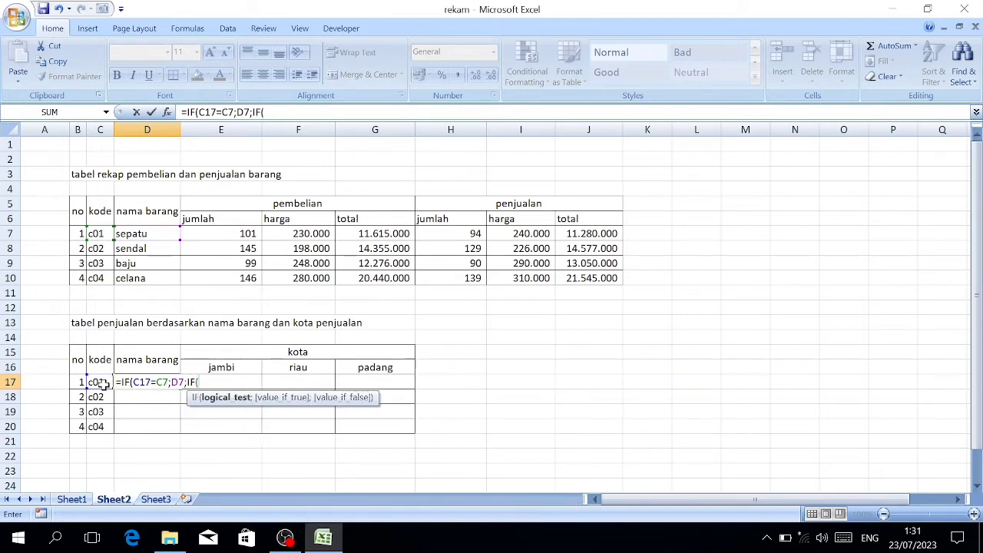
{"action": "left_click", "coordinate": [100, 382]}
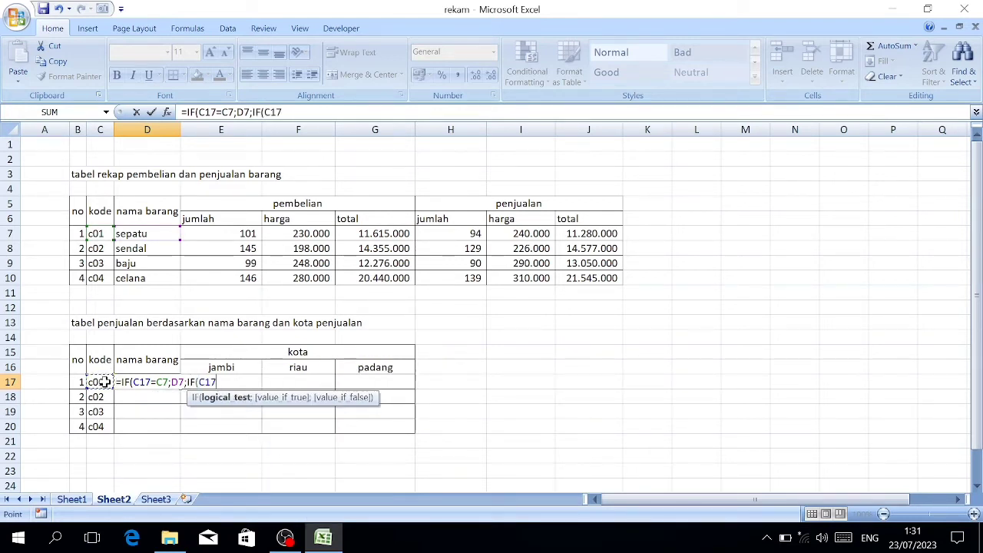
{"action": "type", "text": "="}
{"action": "left_click", "coordinate": [96, 248]}
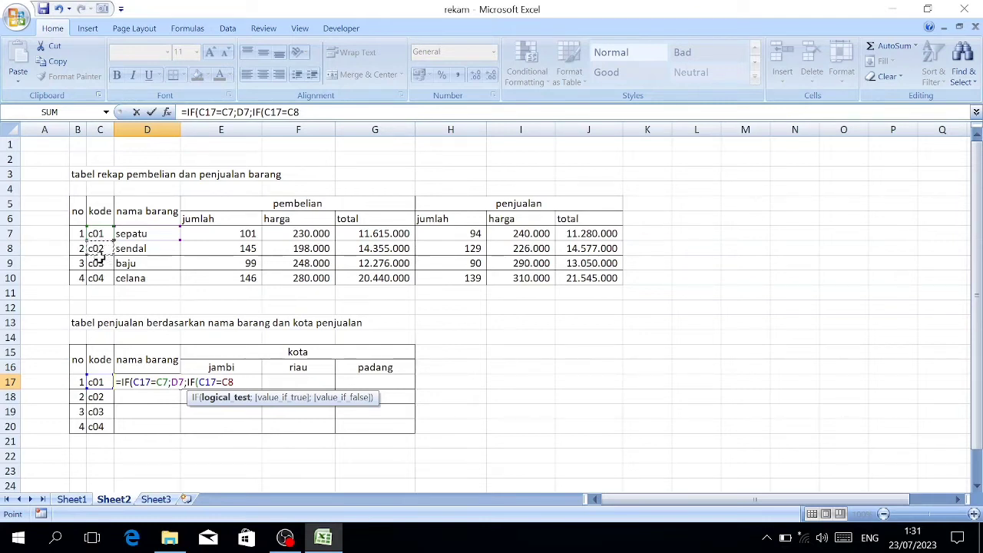
{"action": "type", "text": ";"}
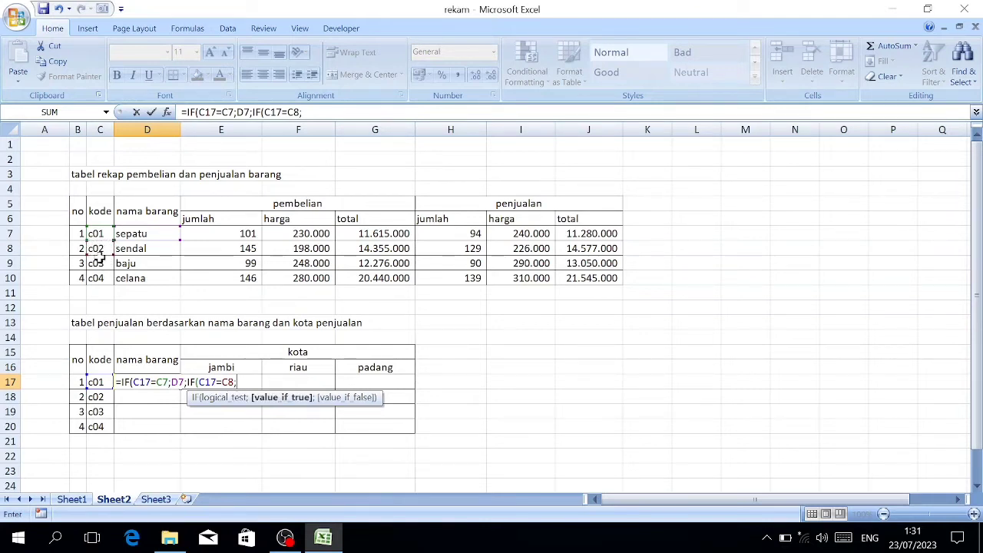
{"action": "left_click", "coordinate": [141, 249]}
Nest a third IF in the D17 formula that returns D9 when C17 equals C9.
{"action": "type", "text": ";IF("}
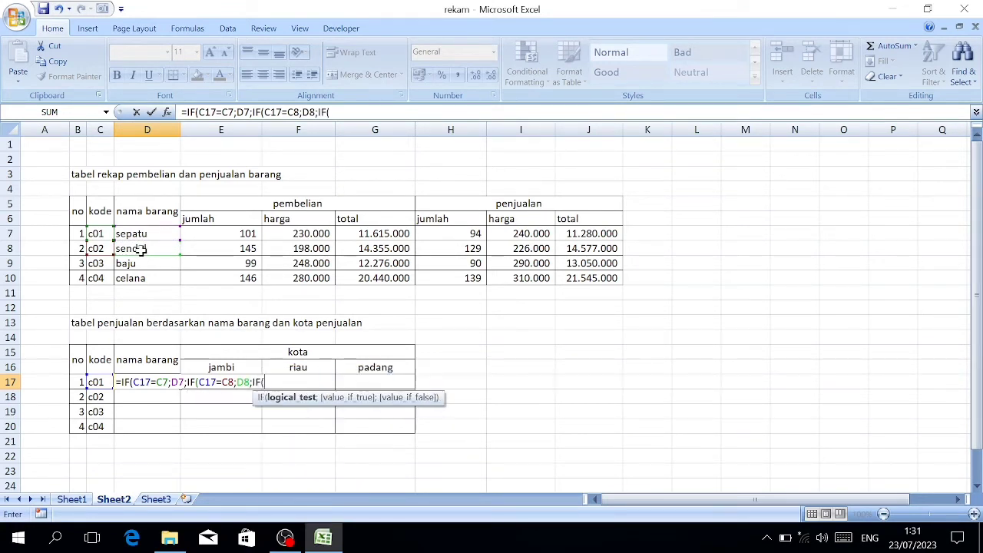
{"action": "left_click", "coordinate": [102, 382]}
{"action": "type", "text": "="}
{"action": "left_click", "coordinate": [126, 263]}
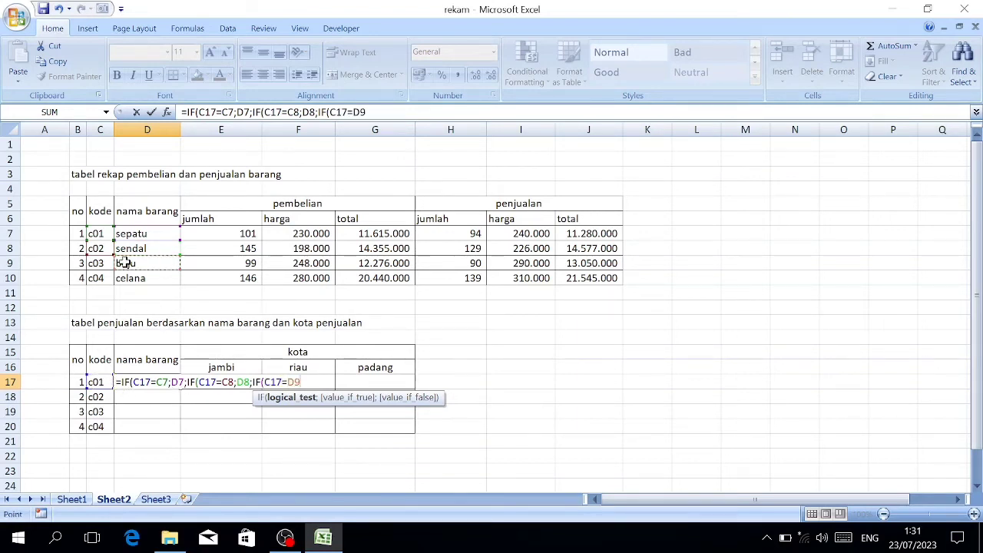
{"action": "left_click", "coordinate": [96, 262]}
{"action": "type", "text": ";"}
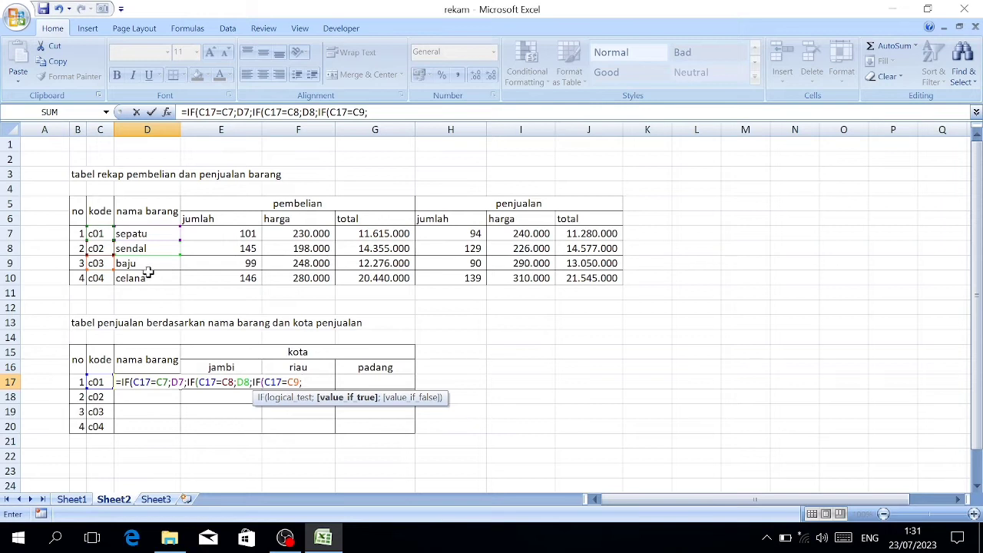
{"action": "left_click", "coordinate": [146, 268]}
{"action": "type", "text": ";"}
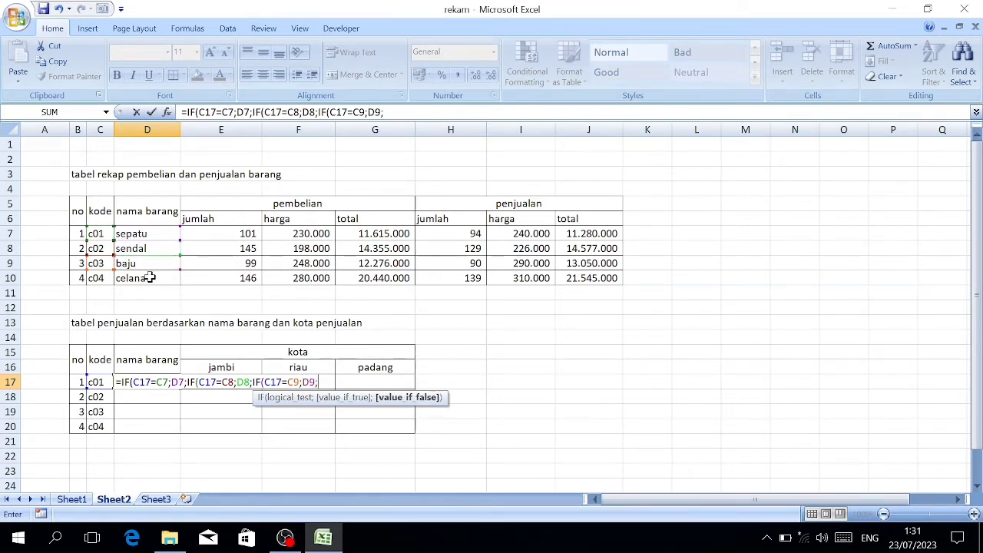
Finish the D17 formula with D10 as the value if false and fill it down through D20.
{"action": "left_click", "coordinate": [146, 280]}
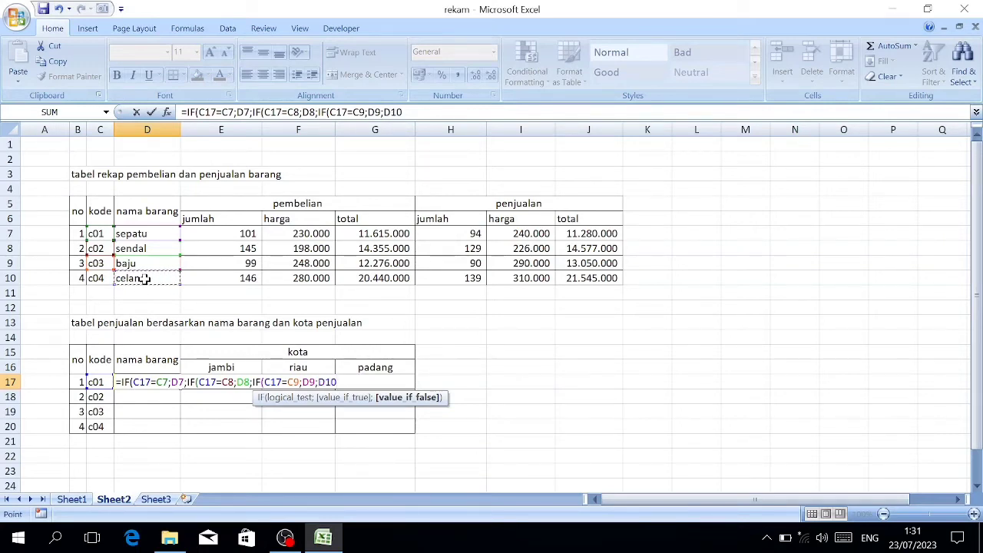
{"action": "key", "text": "Return"}
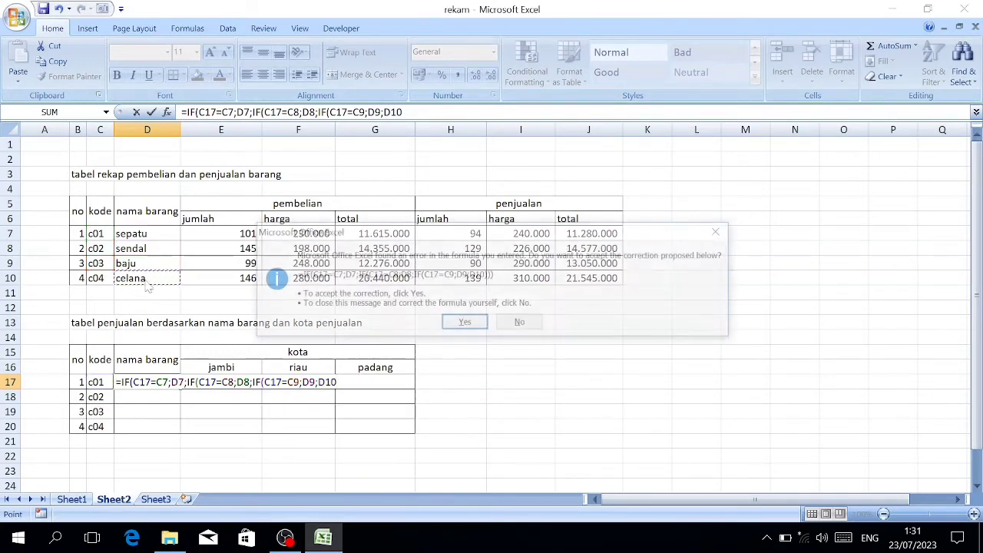
{"action": "key", "text": "Return"}
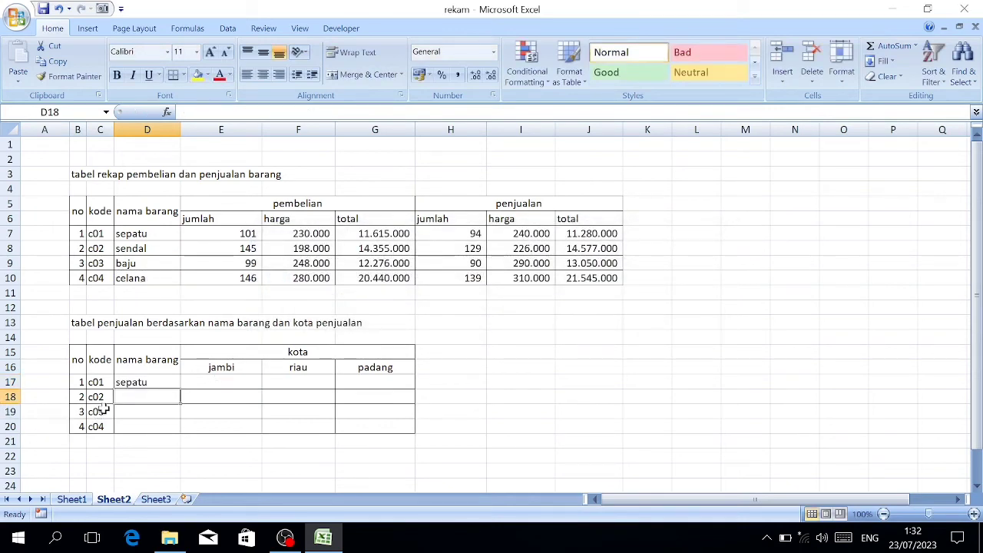
{"action": "left_click_drag", "start_coordinate": [153, 382], "coordinate": [153, 435]}
{"action": "key", "text": "ctrl+d"}
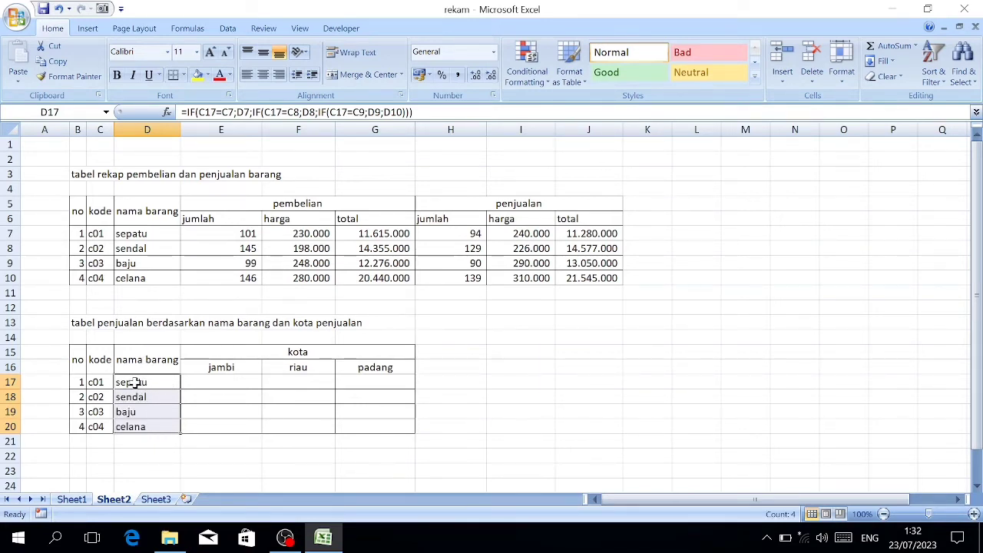
Compare the nested IF formula in D17:D20 with the lookup formula in D7 of the recap table.
{"action": "left_click", "coordinate": [135, 384]}
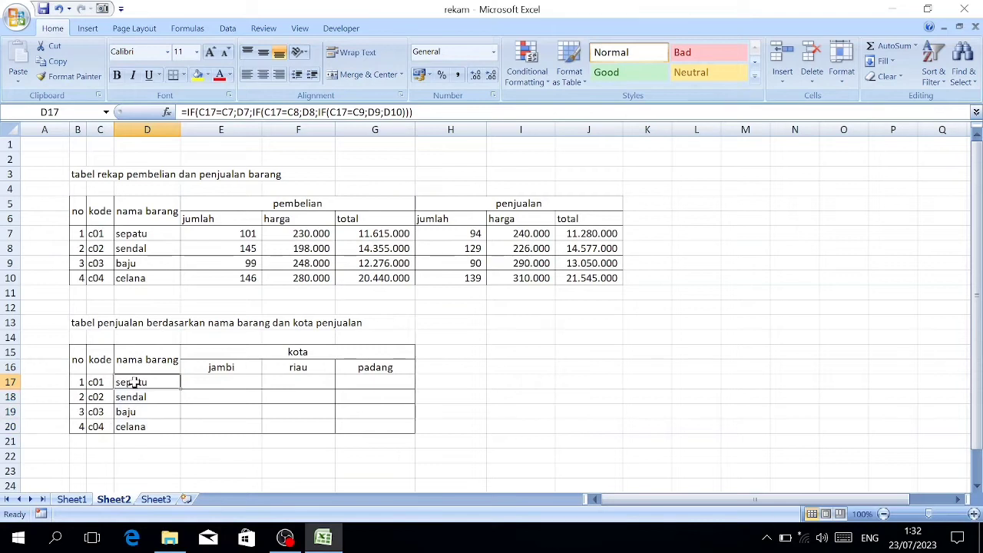
{"action": "left_click_drag", "start_coordinate": [134, 384], "coordinate": [132, 425]}
{"action": "left_click", "coordinate": [132, 235]}
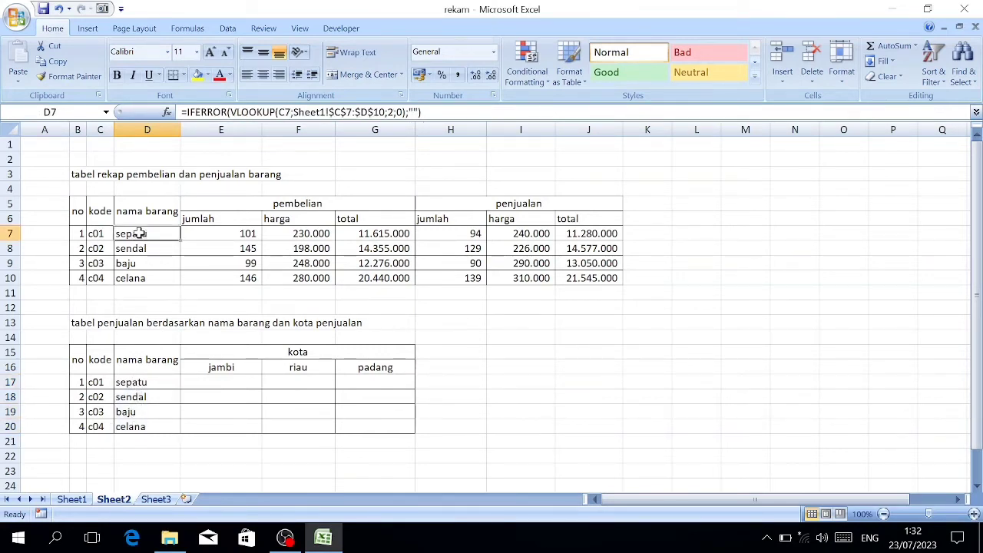
Start a SUMIFS formula in the jambi cell E17 with the absolute sum range Sheet1!$J$7:$J$14.
{"action": "left_click", "coordinate": [219, 382]}
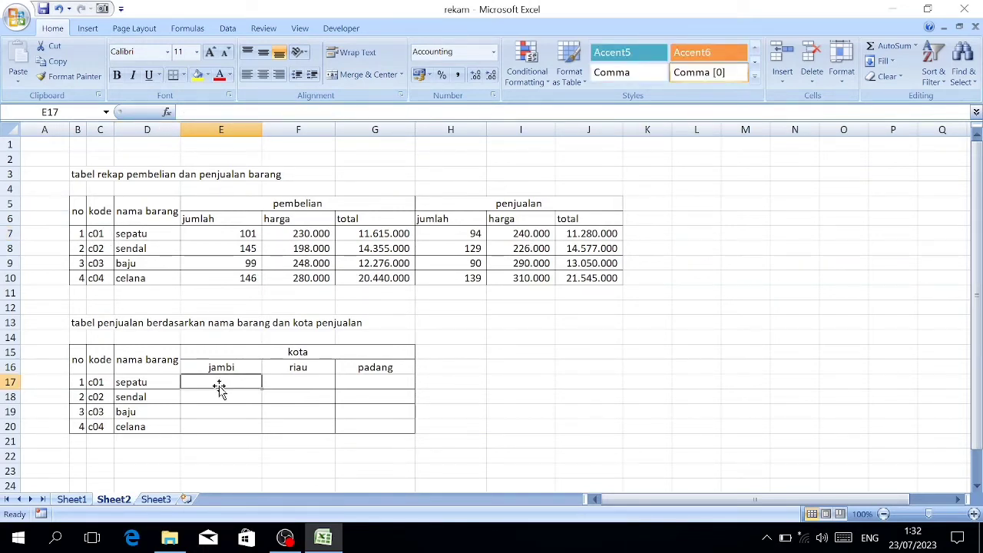
{"action": "type", "text": "=sum"}
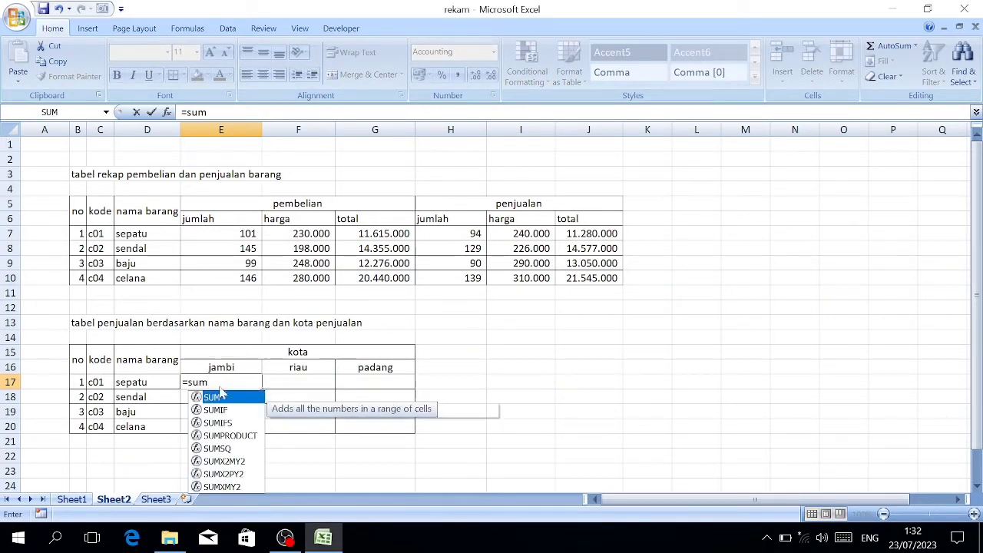
{"action": "key", "text": "Down"}
{"action": "key", "text": "Down"}
{"action": "key", "text": "Tab"}
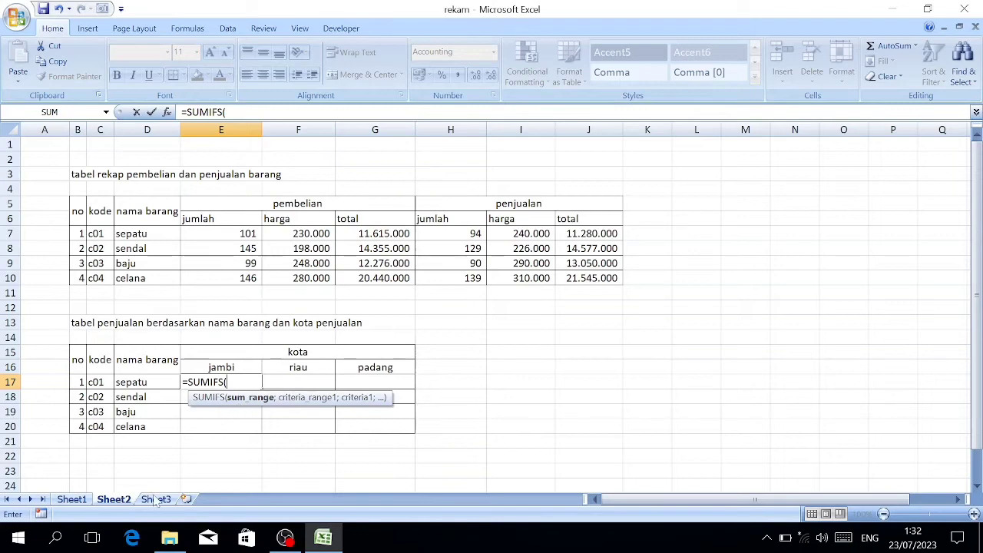
{"action": "left_click", "coordinate": [72, 499]}
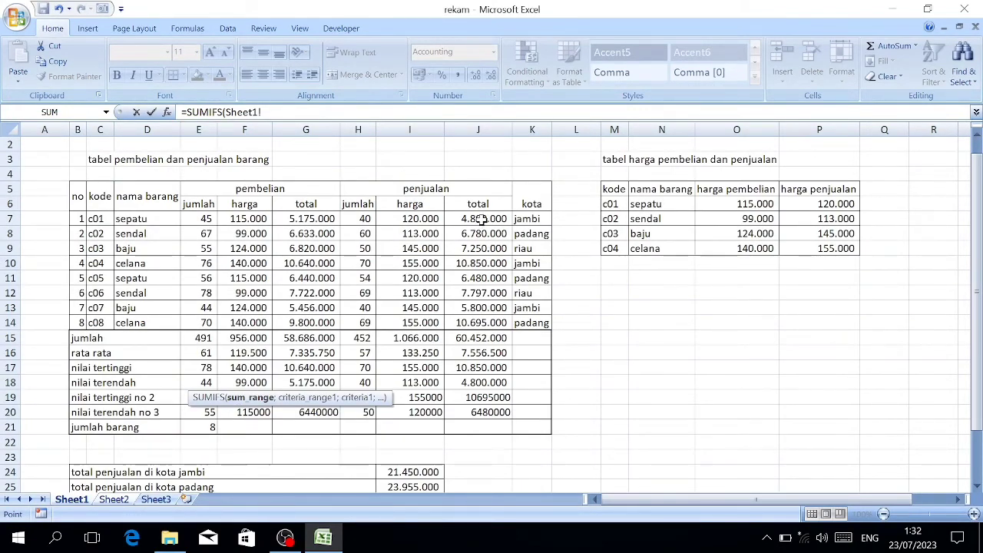
{"action": "left_click_drag", "start_coordinate": [481, 219], "coordinate": [480, 323]}
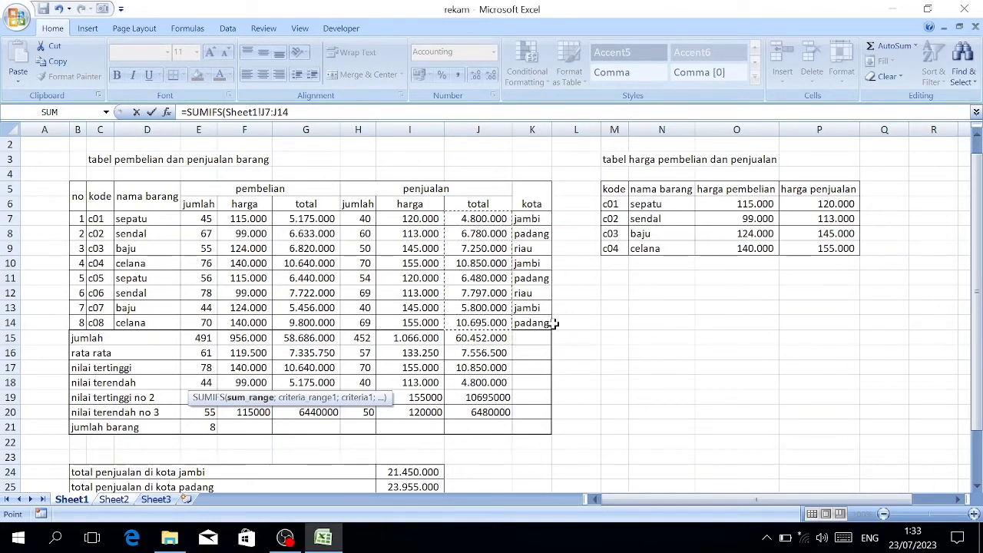
{"action": "key", "text": "F4"}
{"action": "type", "text": ";"}
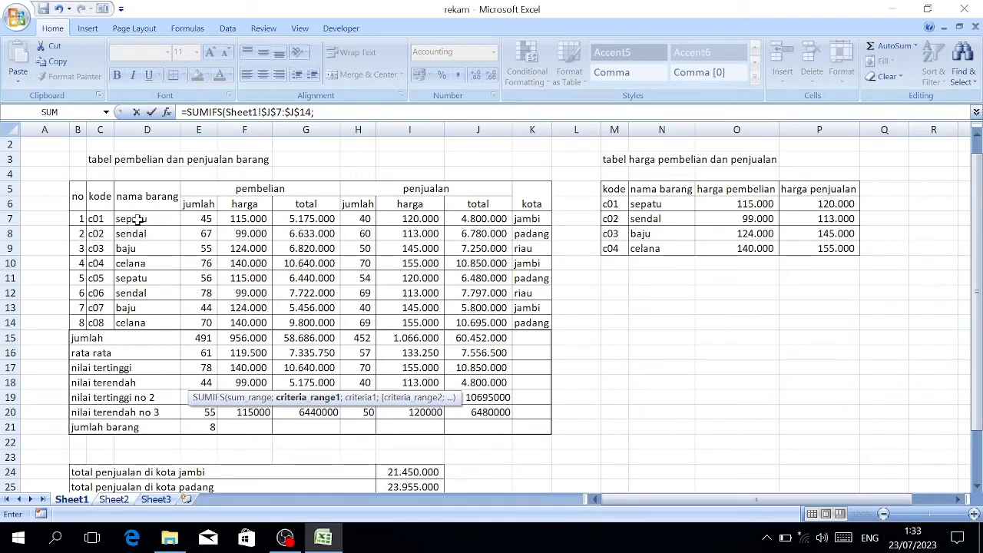
Add the first SUMIFS condition in E17: absolute criteria range Sheet1!$D$7:$D$14 matched against Sheet2!D7.
{"action": "left_click_drag", "start_coordinate": [139, 219], "coordinate": [136, 321]}
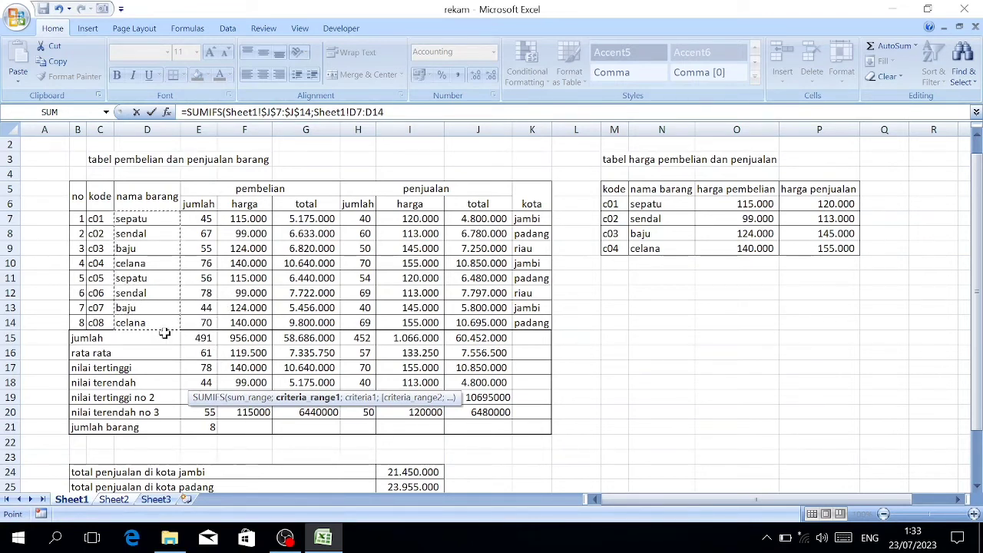
{"action": "key", "text": "F4"}
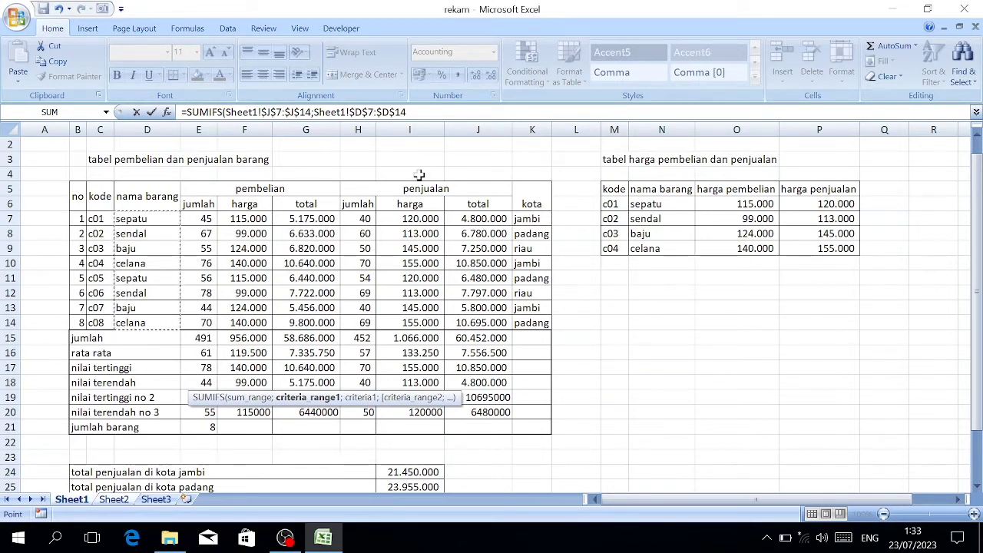
{"action": "type", "text": ";"}
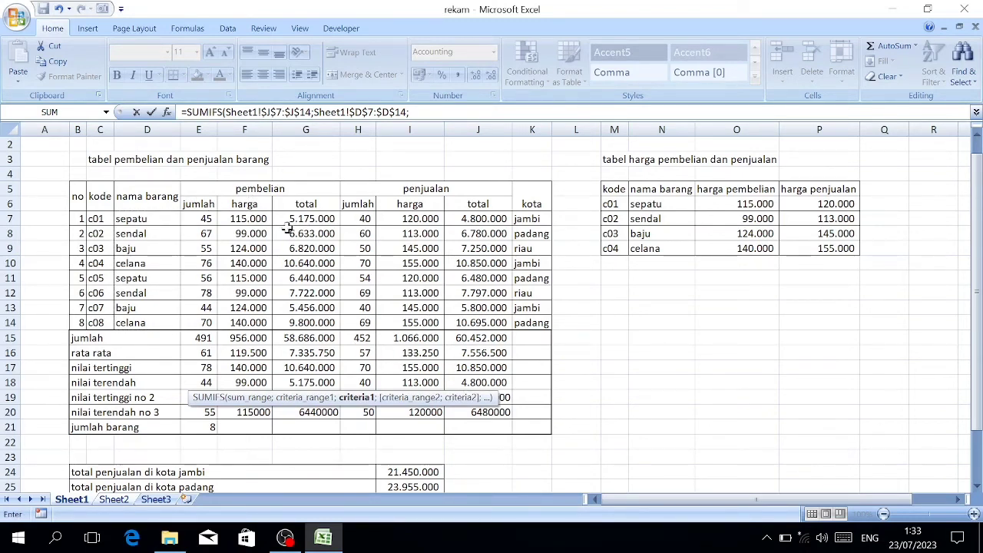
{"action": "left_click", "coordinate": [114, 500]}
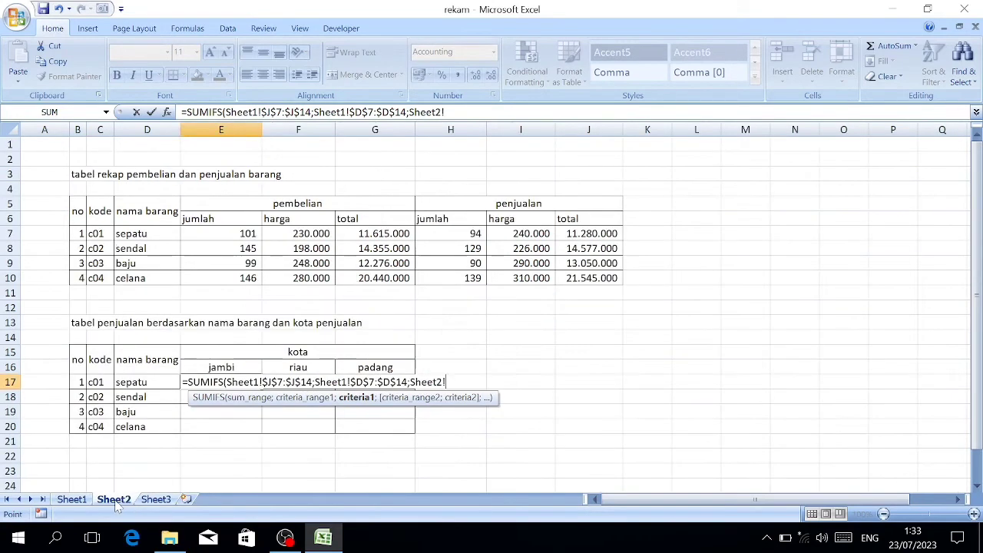
{"action": "left_click", "coordinate": [133, 236]}
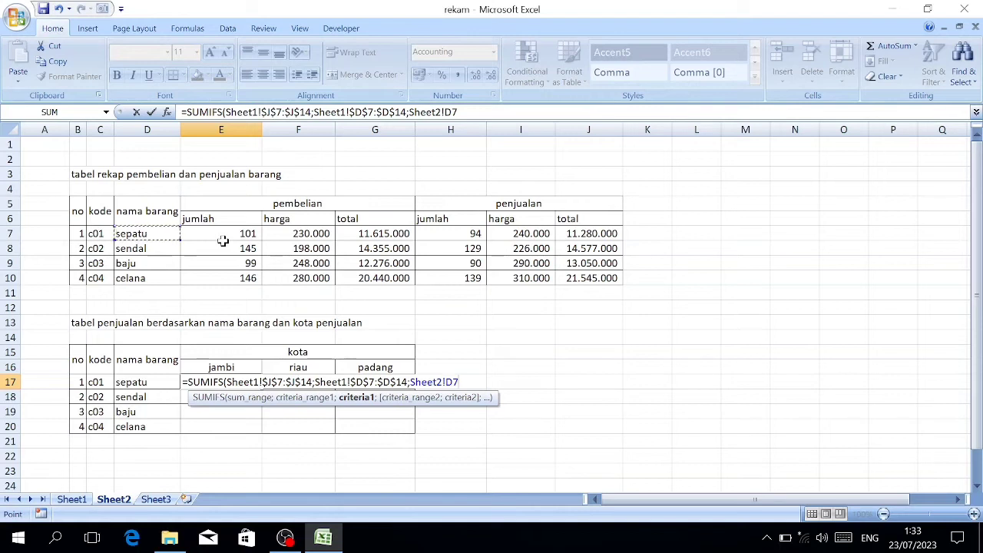
{"action": "type", "text": ";"}
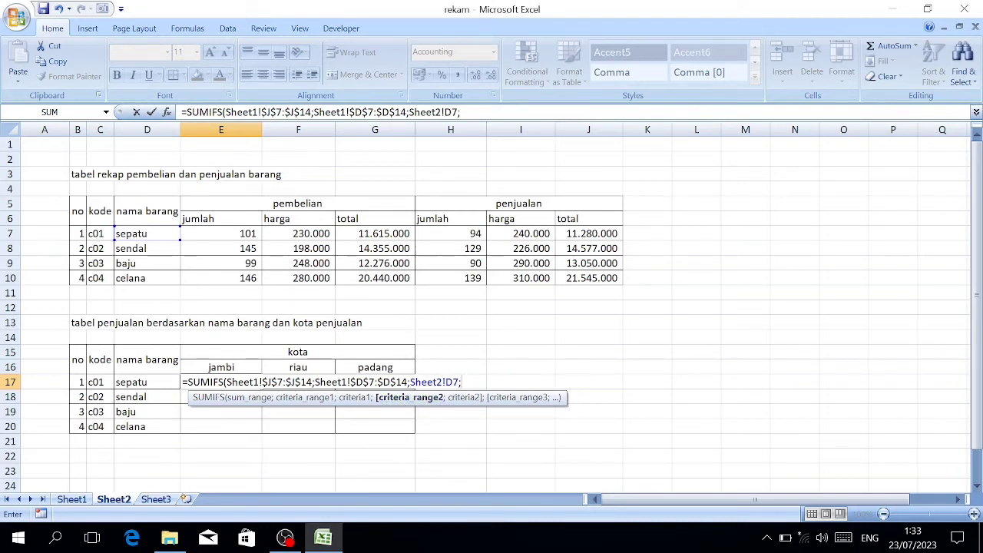
Add the second condition, absolute range Sheet1!$K$7:$K$14 matched against the jambi heading Sheet2!E16, and enter the E17 formula.
{"action": "left_click", "coordinate": [72, 499]}
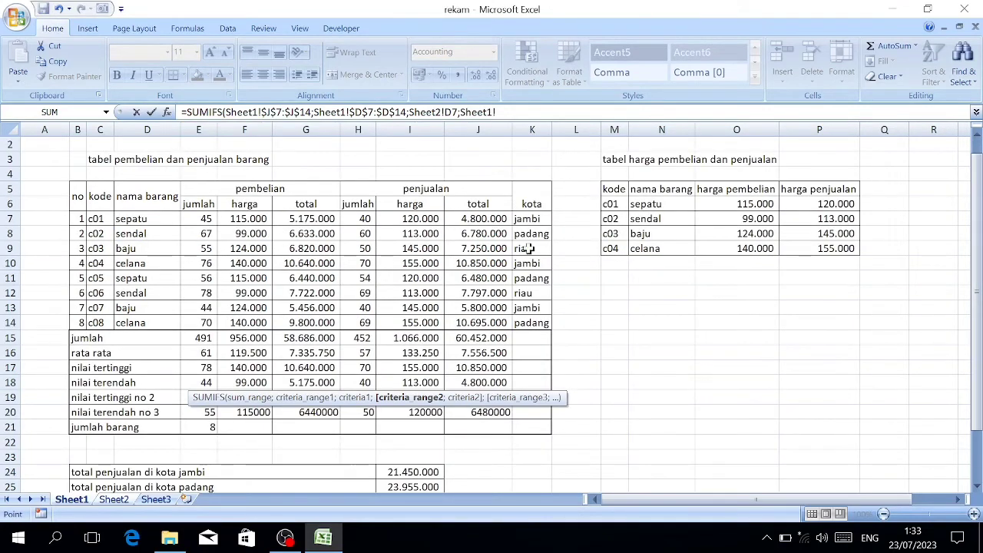
{"action": "left_click_drag", "start_coordinate": [528, 221], "coordinate": [531, 321]}
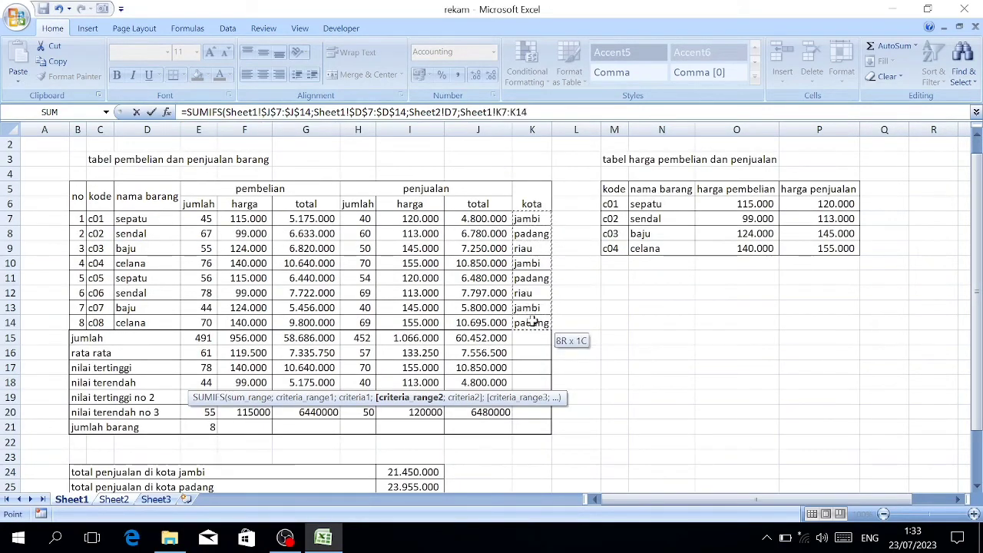
{"action": "key", "text": "F4"}
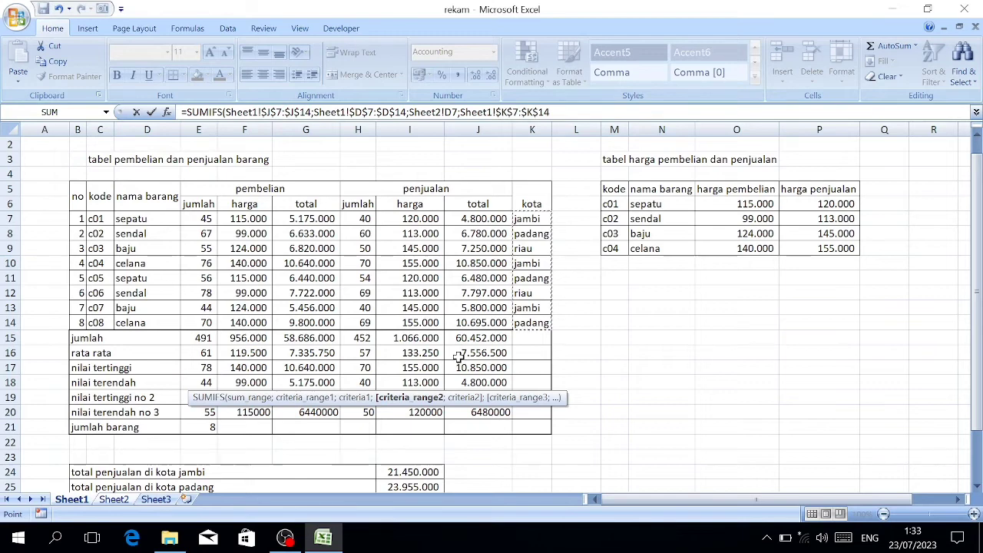
{"action": "type", "text": ";"}
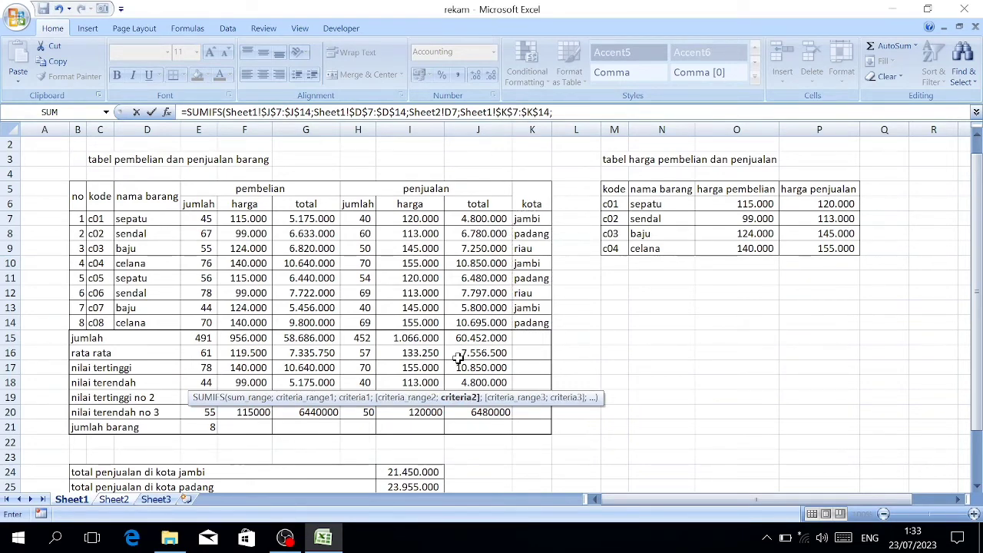
{"action": "left_click", "coordinate": [115, 500]}
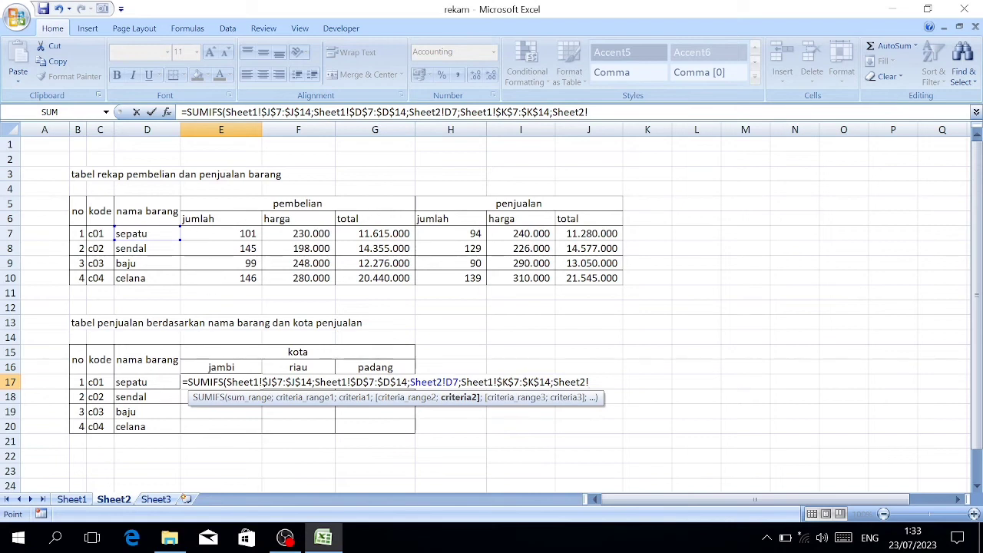
{"action": "left_click", "coordinate": [214, 367]}
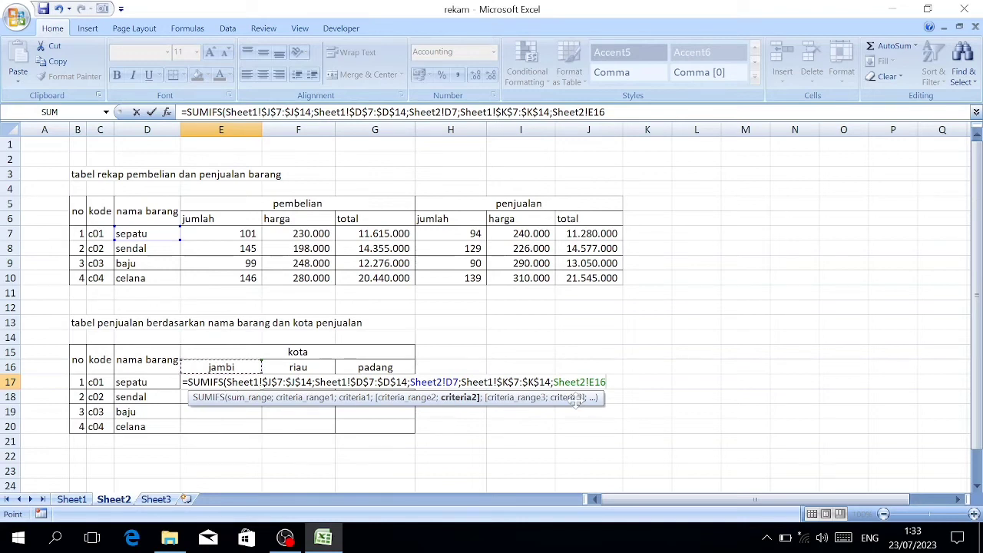
{"action": "key", "text": "Return"}
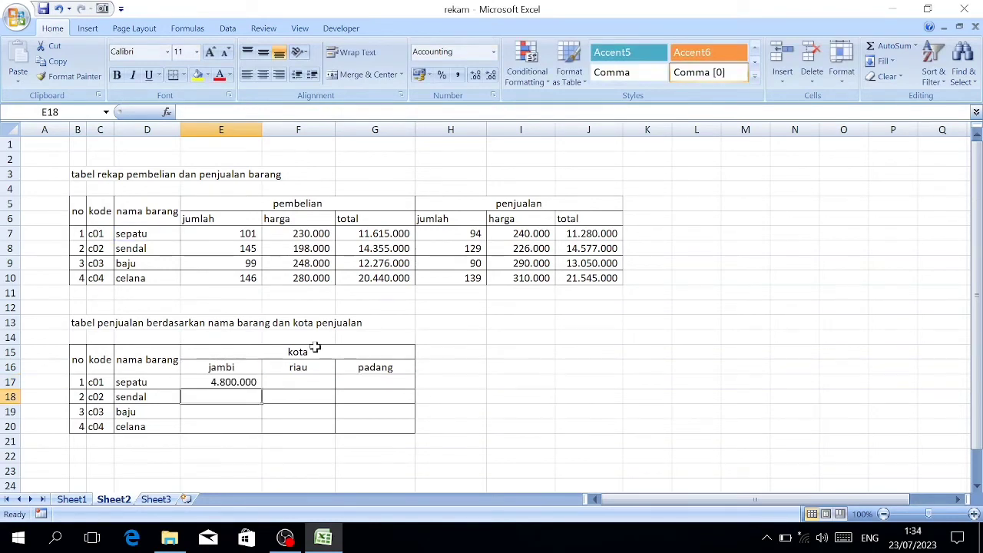
Fill the E17 SUMIFS formula across the city table range E17:G20 and check the copied formula in F17.
{"action": "left_click", "coordinate": [221, 381]}
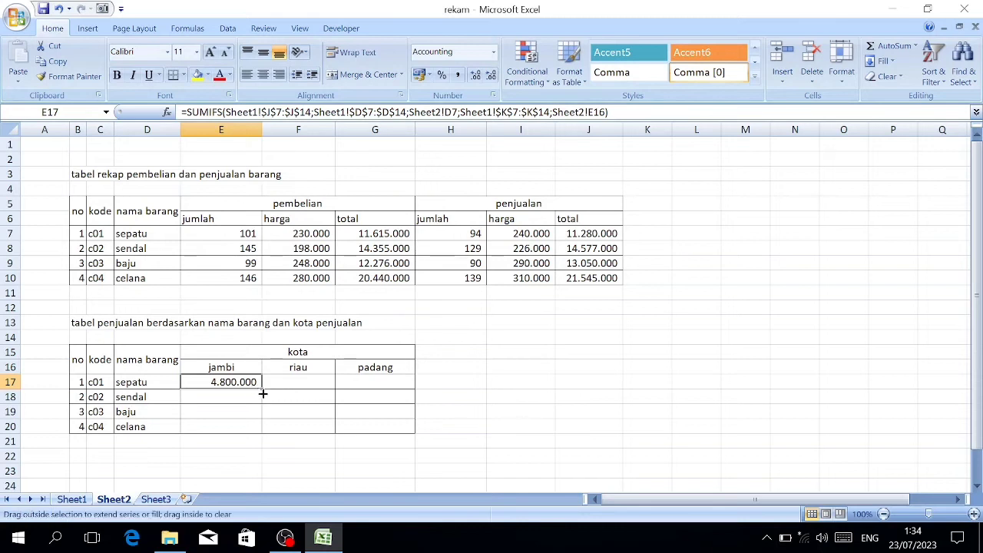
{"action": "left_click_drag", "start_coordinate": [262, 388], "coordinate": [411, 436]}
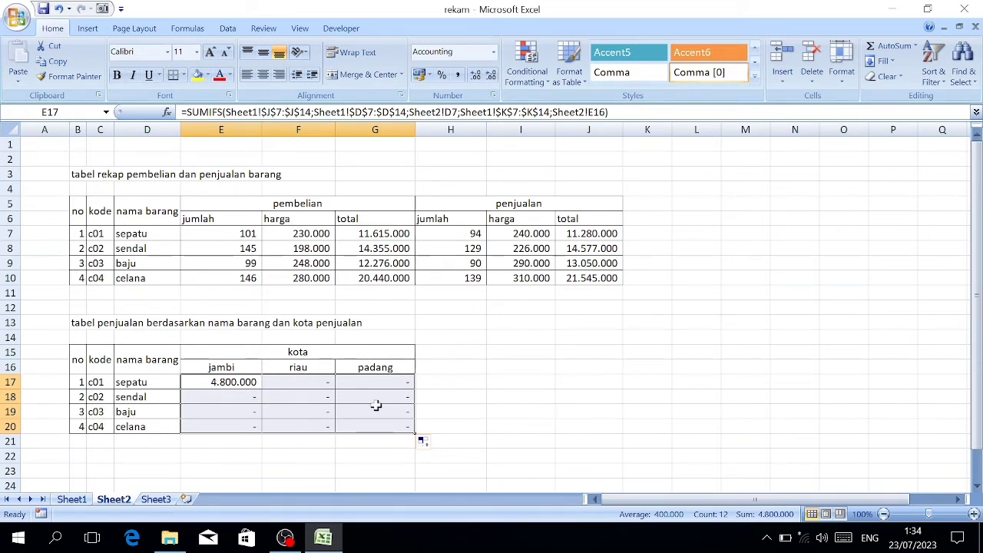
{"action": "left_click", "coordinate": [285, 379]}
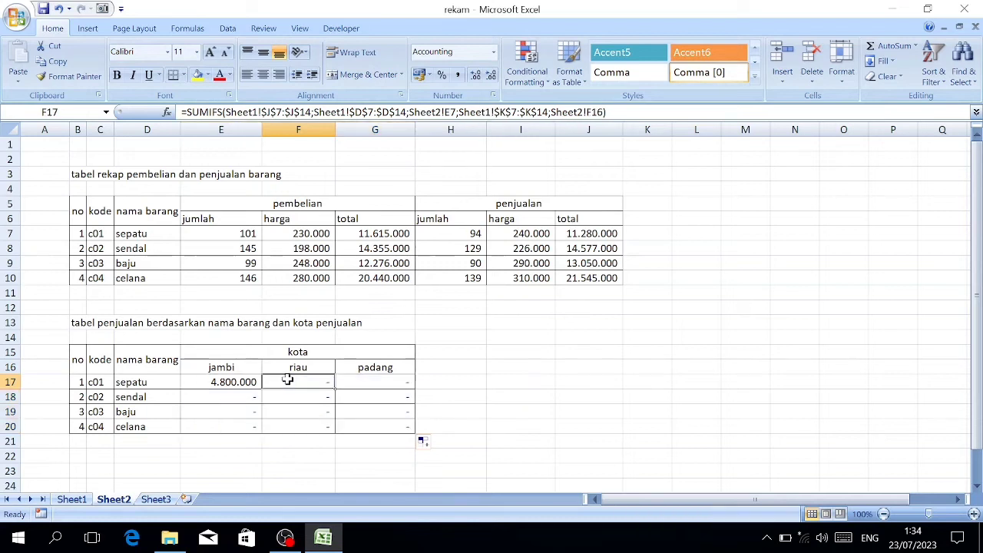
Edit the E17 SUMIFS criteria to the mixed references Sheet2!$D7 for the item and Sheet2!E$16 for the city.
{"action": "left_click", "coordinate": [221, 384]}
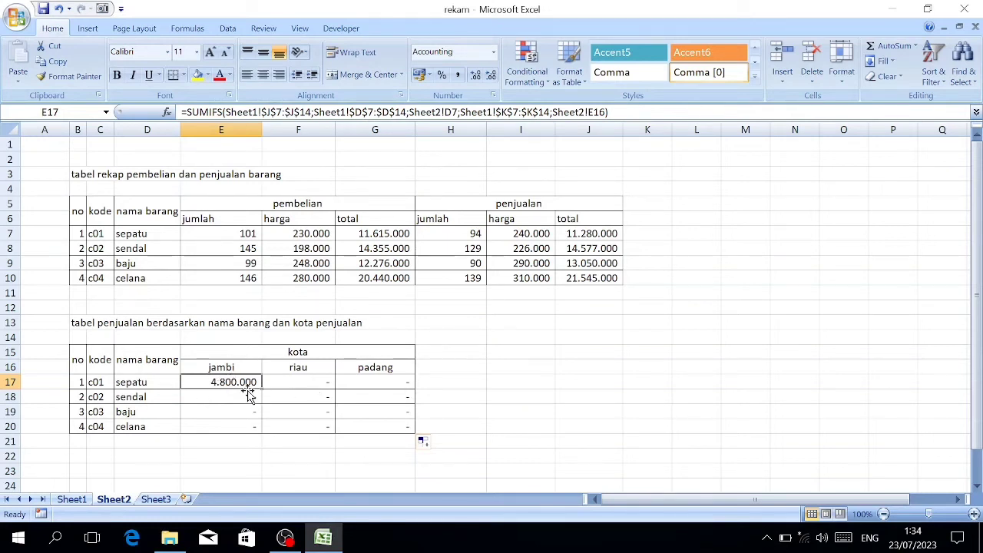
{"action": "double_click", "coordinate": [214, 381]}
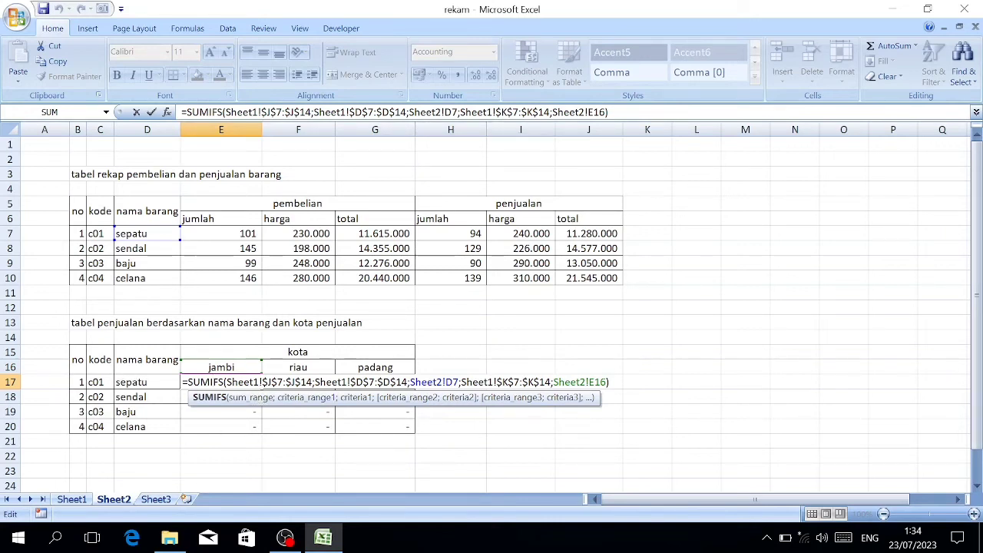
{"action": "left_click", "coordinate": [446, 382]}
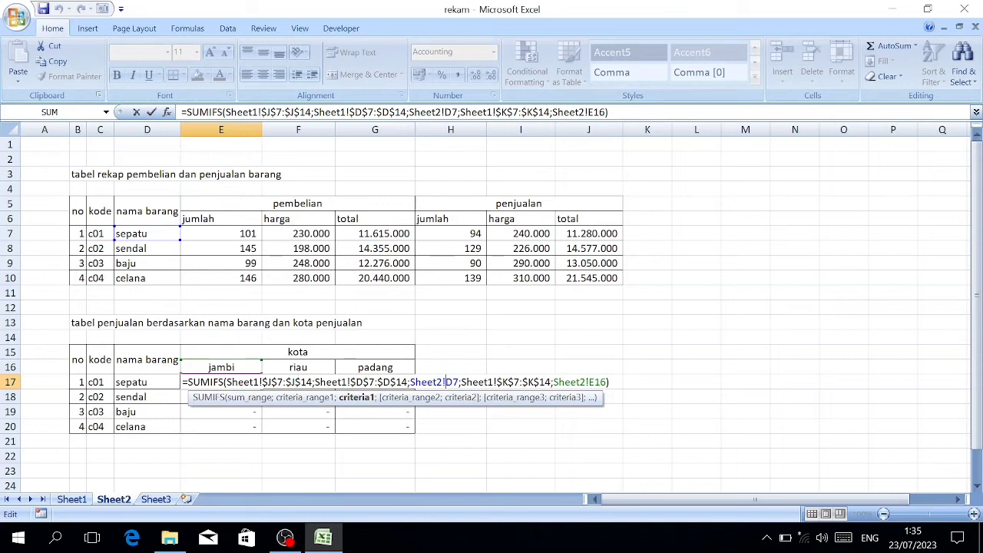
{"action": "type", "text": "$"}
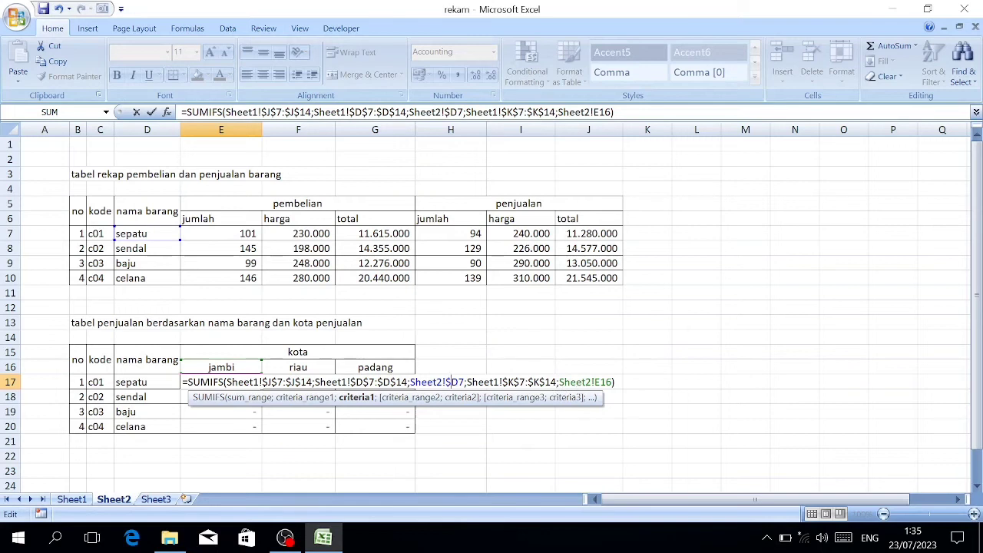
{"action": "left_click", "coordinate": [592, 381]}
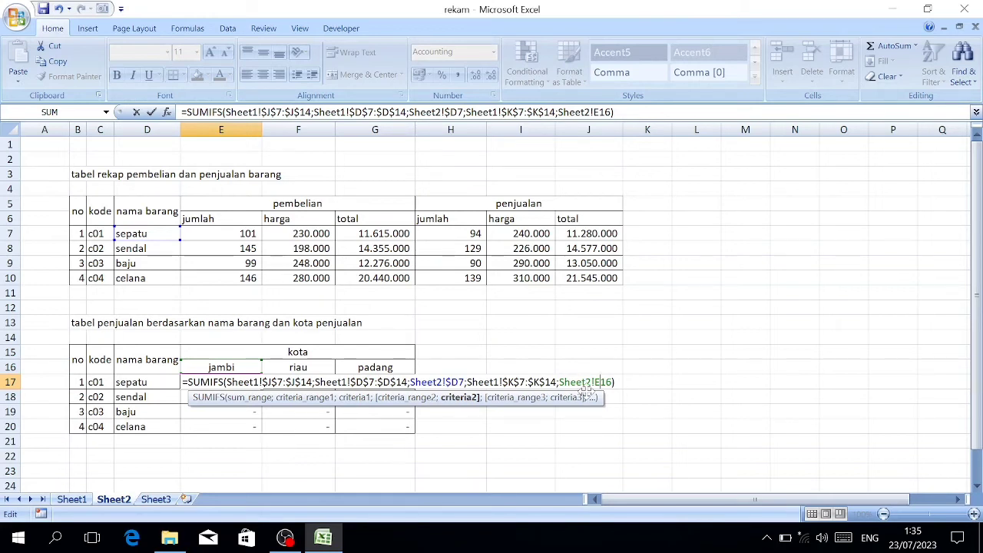
{"action": "type", "text": "$"}
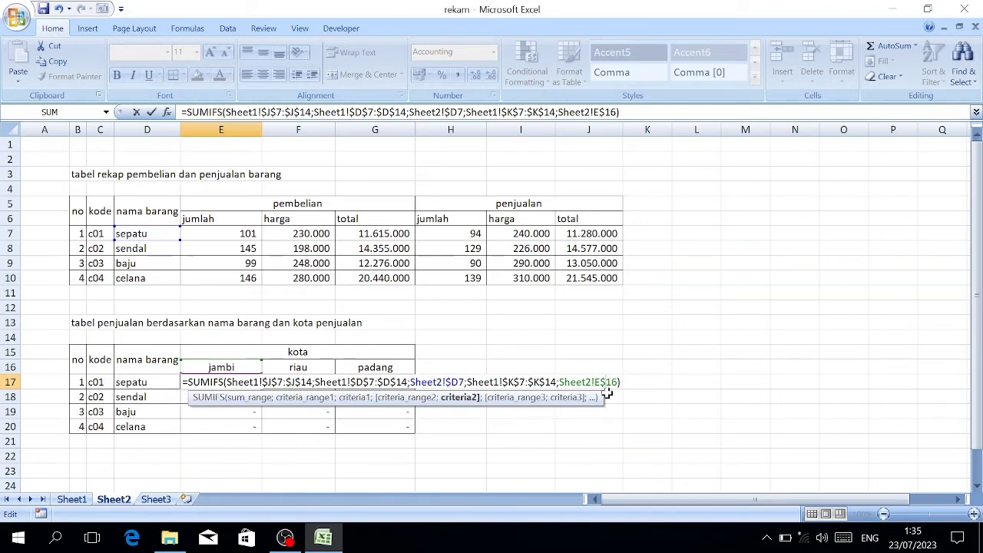
{"action": "key", "text": "Return"}
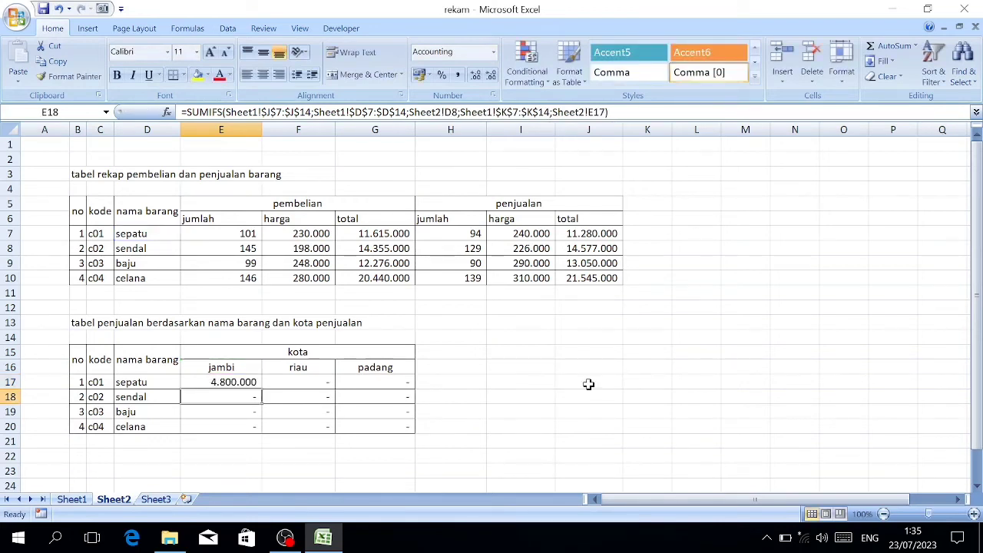
Fill the revised E17 formula across E17:G20 and check the copied formulas in several city table cells.
{"action": "left_click", "coordinate": [217, 383]}
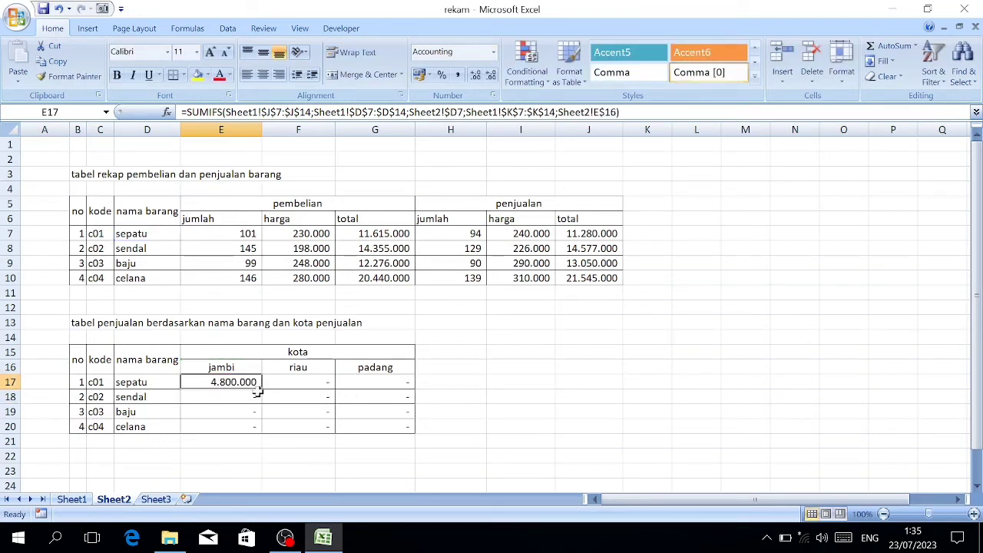
{"action": "left_click_drag", "start_coordinate": [261, 392], "coordinate": [410, 436]}
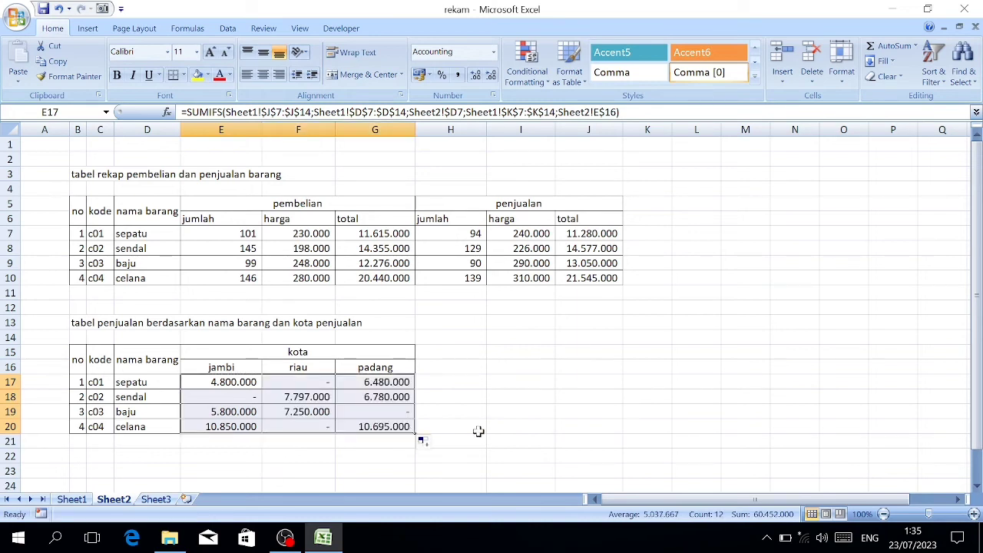
{"action": "left_click", "coordinate": [227, 381]}
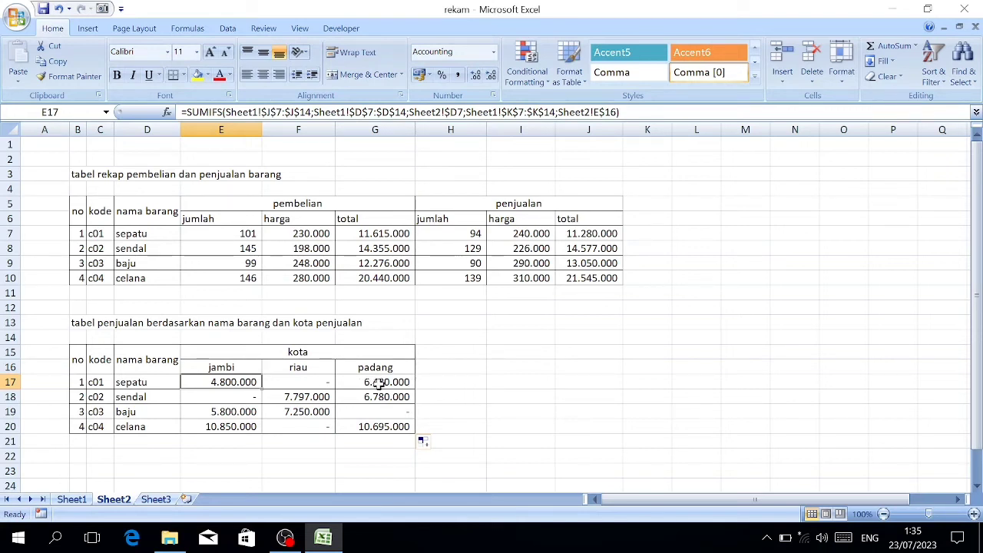
{"action": "left_click", "coordinate": [191, 405]}
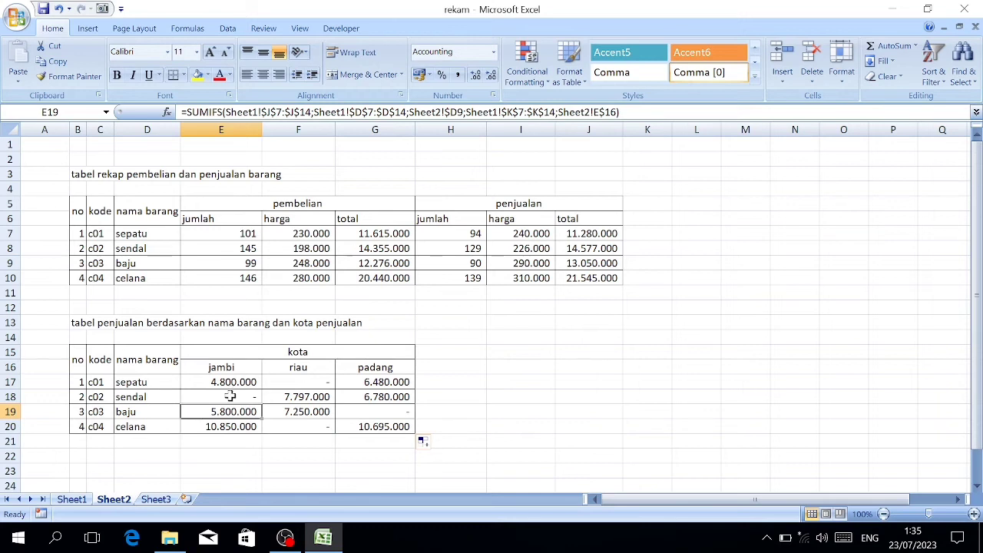
{"action": "left_click", "coordinate": [229, 396]}
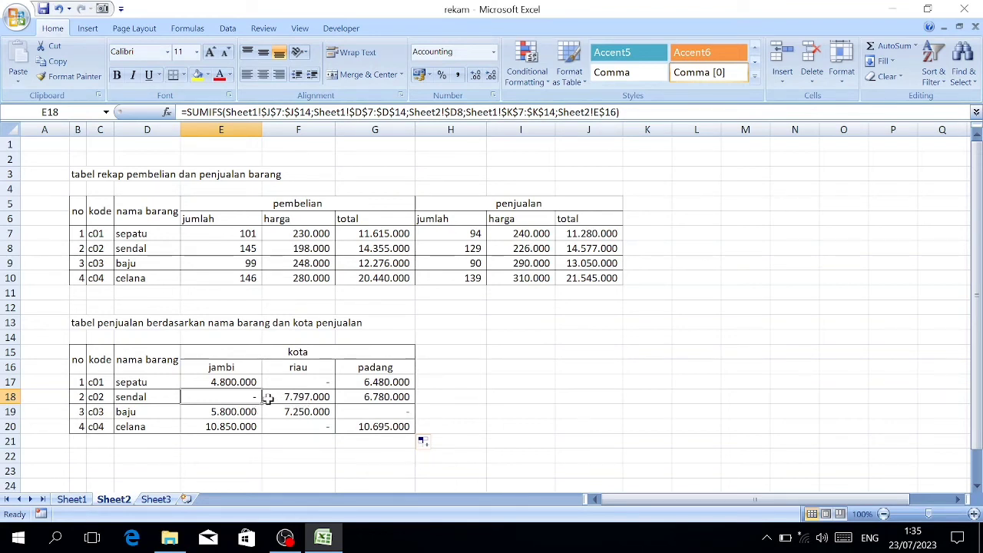
{"action": "left_click", "coordinate": [392, 412]}
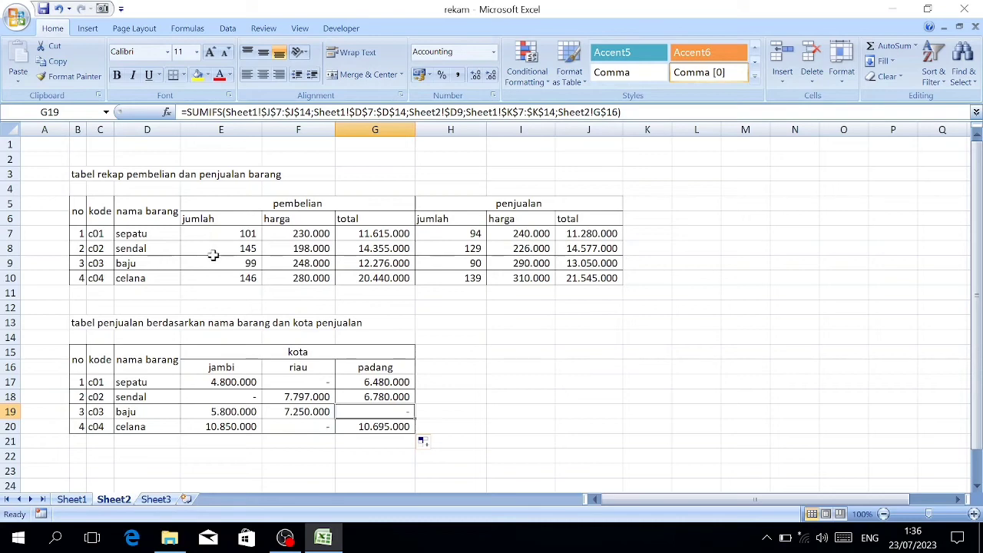
{"action": "left_click", "coordinate": [472, 354]}
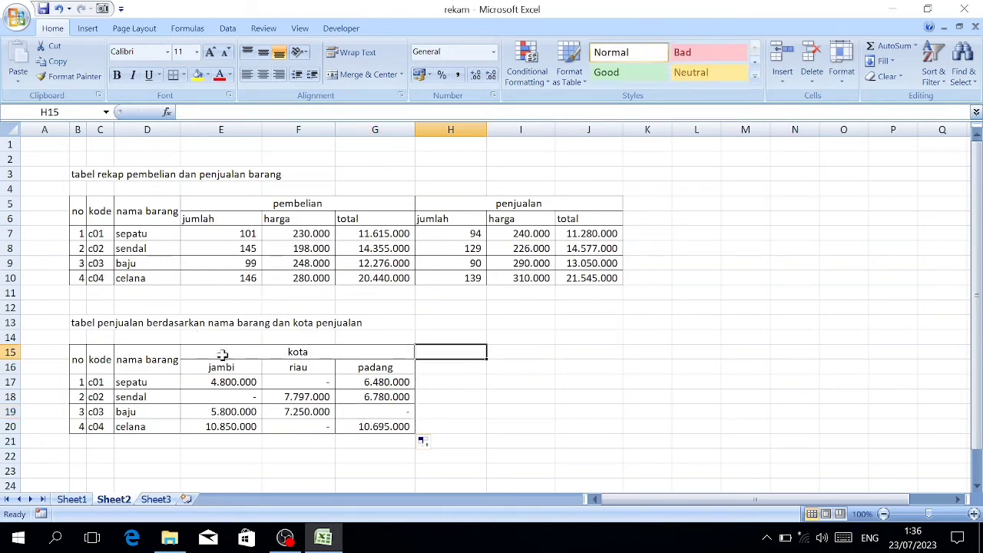
Review Sheet1's purchase and sales table, examining the jambi, padang and riau rows by their kota column.
{"action": "left_click", "coordinate": [69, 500]}
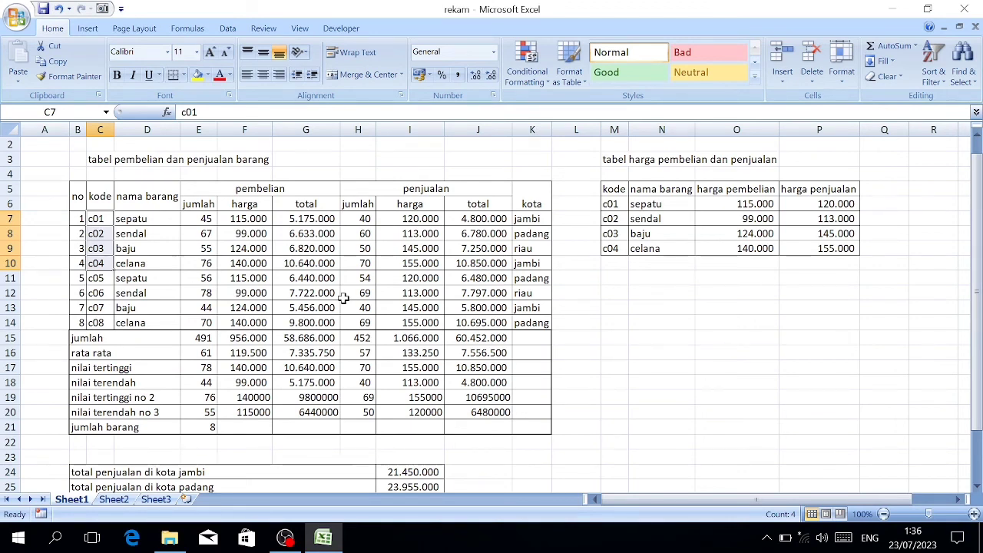
{"action": "scroll", "coordinate": [105, 307], "scroll_direction": "down", "scroll_amount": 3}
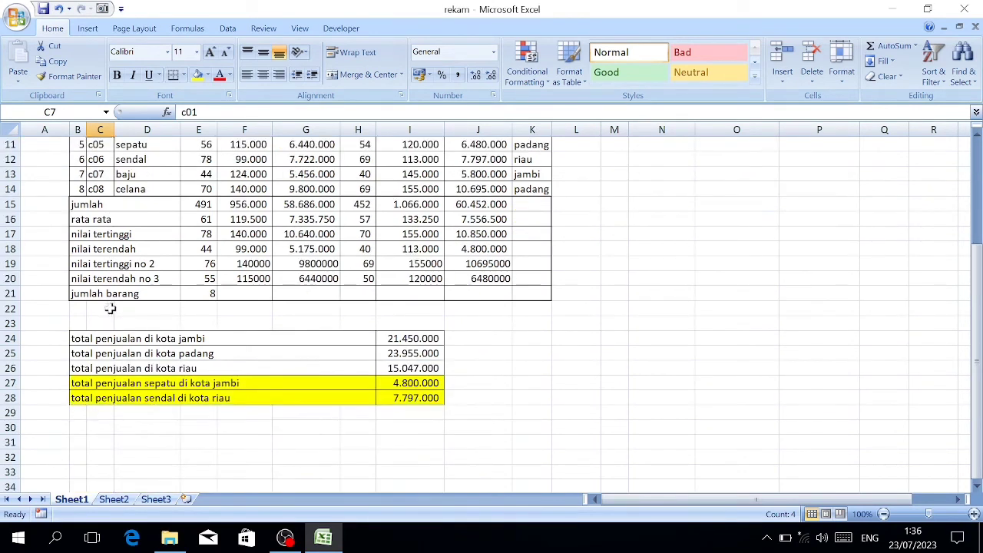
{"action": "scroll", "coordinate": [459, 317], "scroll_direction": "up", "scroll_amount": 3}
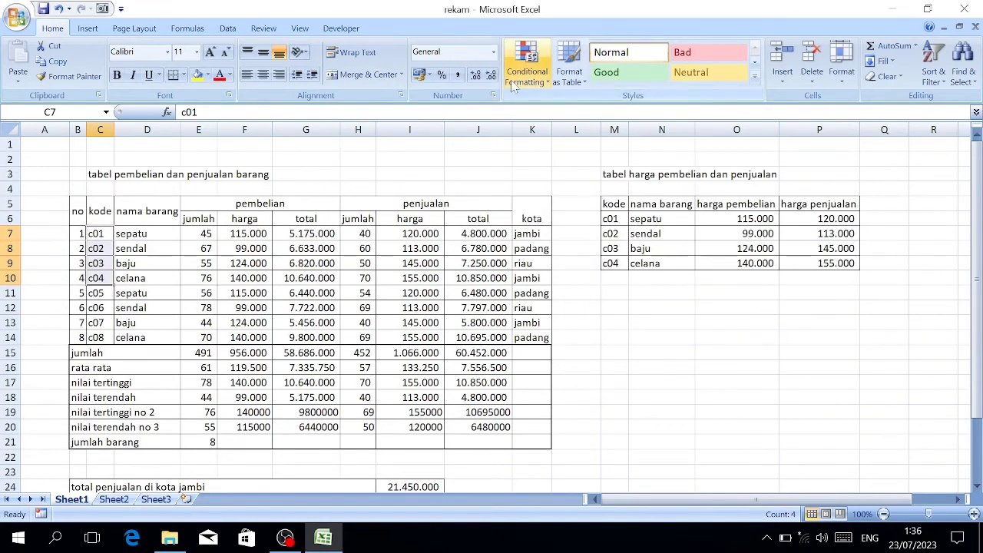
{"action": "left_click", "coordinate": [576, 307]}
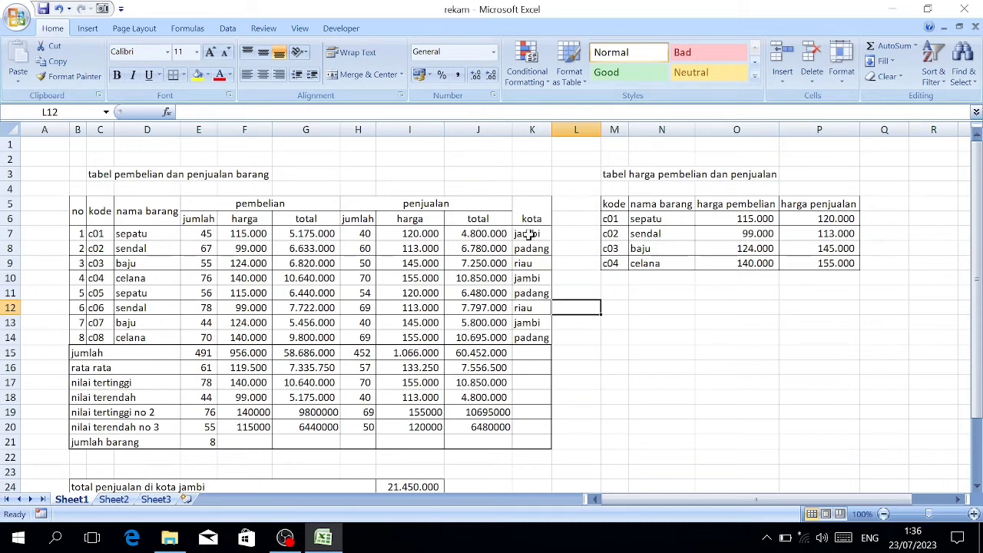
{"action": "left_click_drag", "start_coordinate": [528, 234], "coordinate": [102, 234]}
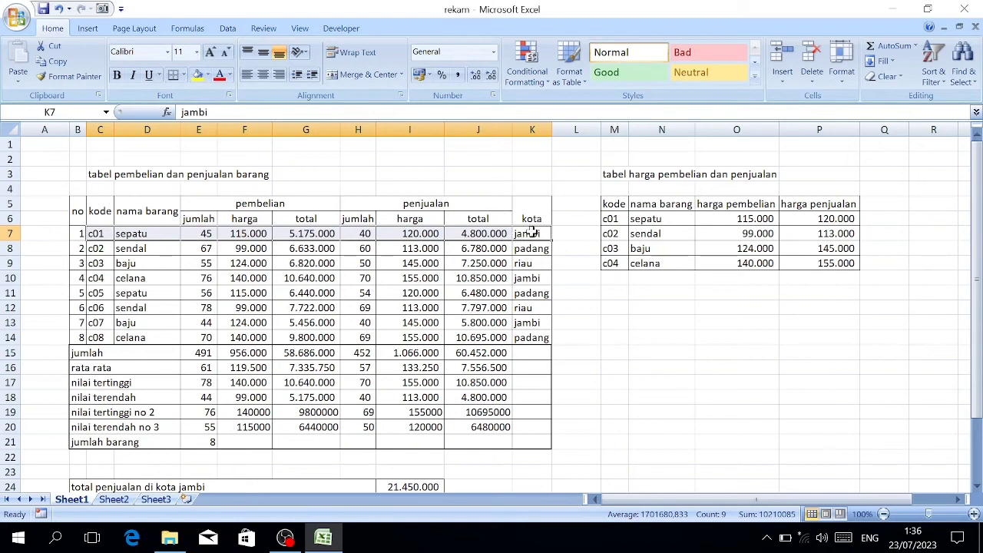
{"action": "left_click", "coordinate": [516, 248]}
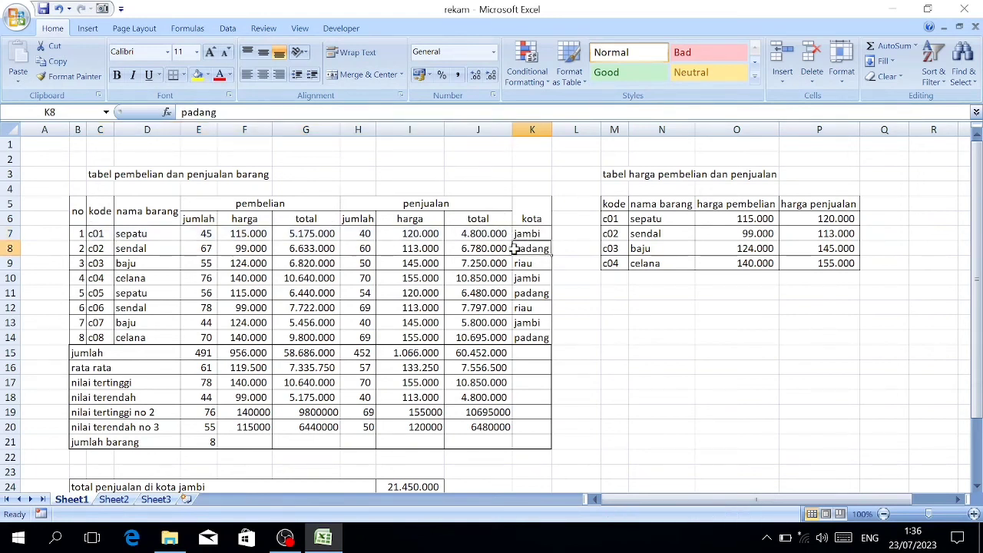
{"action": "left_click_drag", "start_coordinate": [516, 248], "coordinate": [234, 248]}
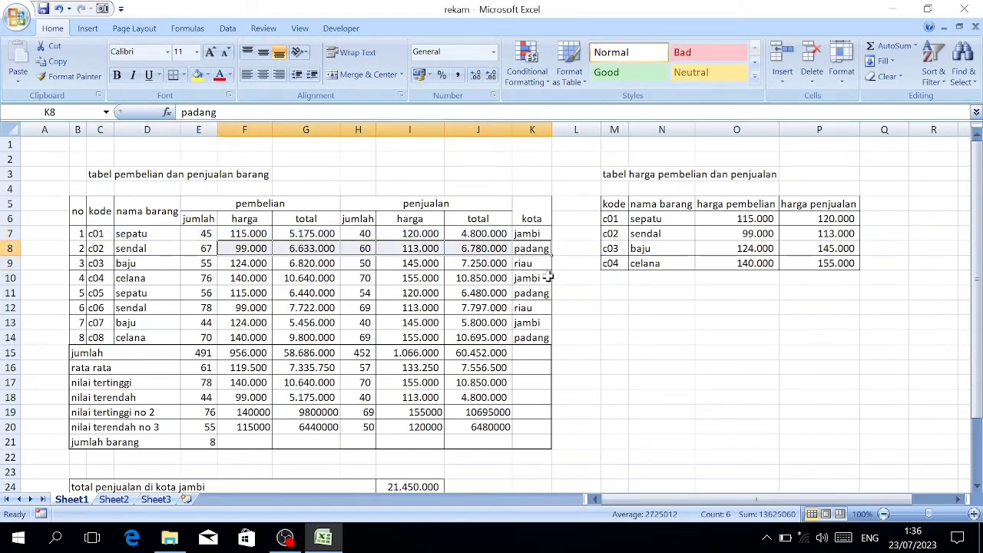
{"action": "left_click_drag", "start_coordinate": [529, 263], "coordinate": [278, 267]}
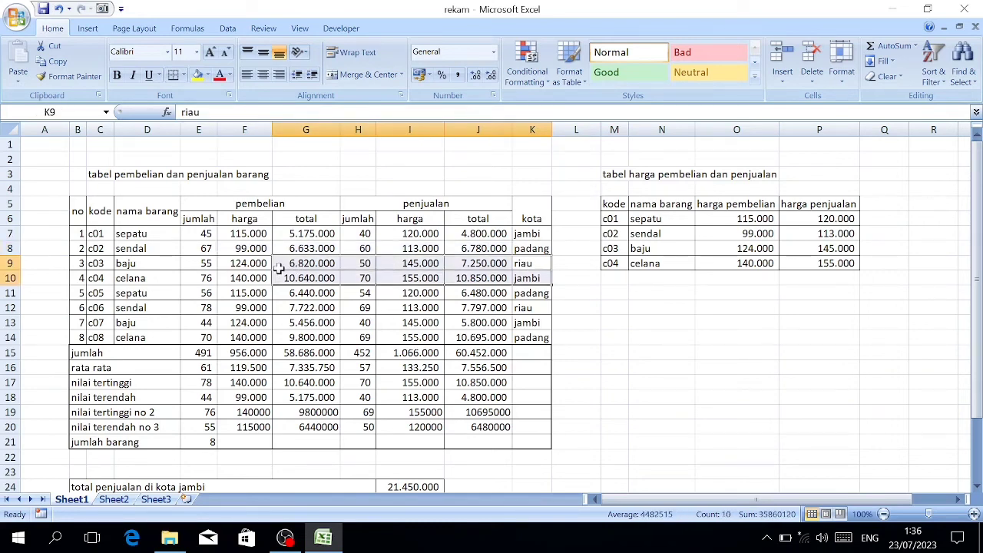
{"action": "left_click", "coordinate": [516, 234]}
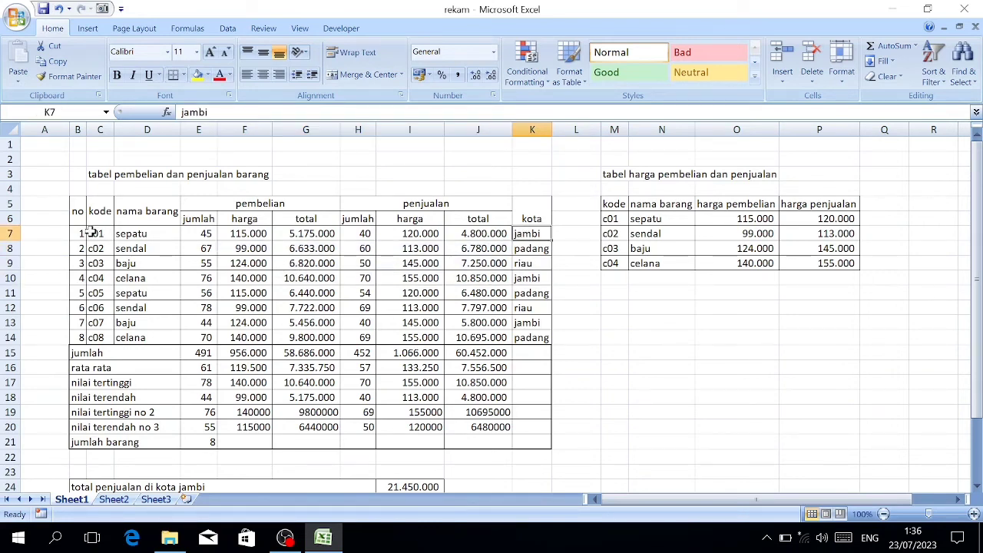
Start a new formula-based conditional formatting rule for the Sheet1 data rows B7:K14.
{"action": "left_click_drag", "start_coordinate": [90, 232], "coordinate": [530, 337]}
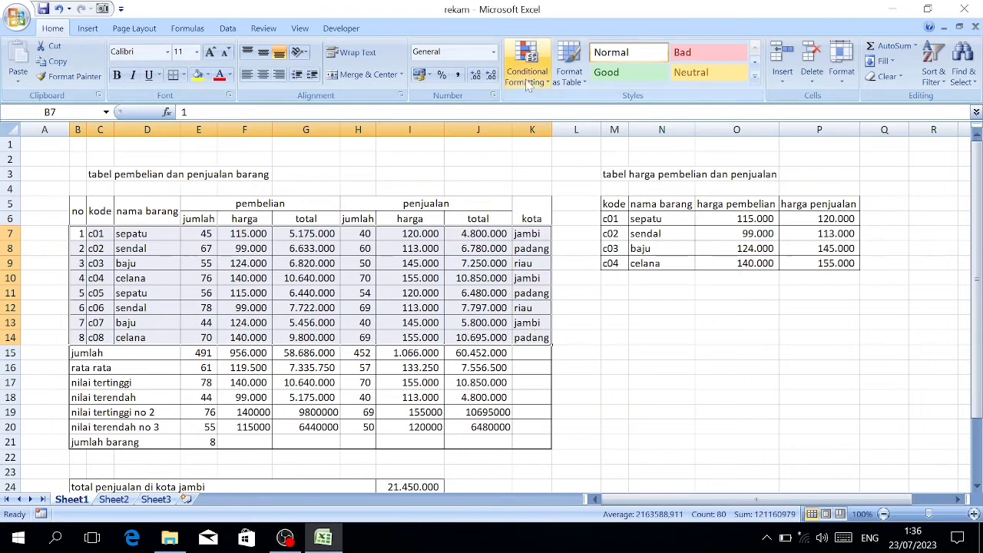
{"action": "left_click", "coordinate": [528, 80]}
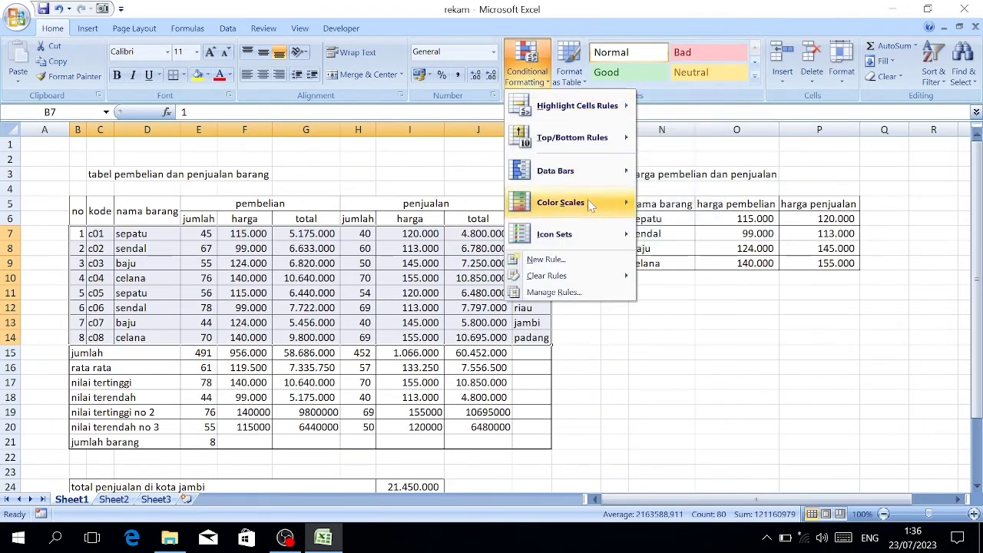
{"action": "left_click", "coordinate": [549, 259]}
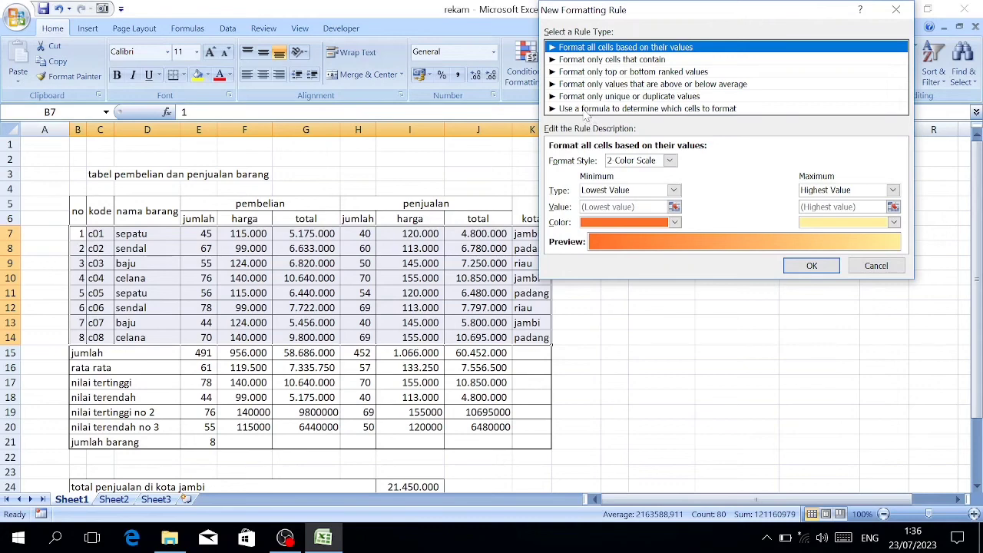
{"action": "left_click", "coordinate": [587, 109]}
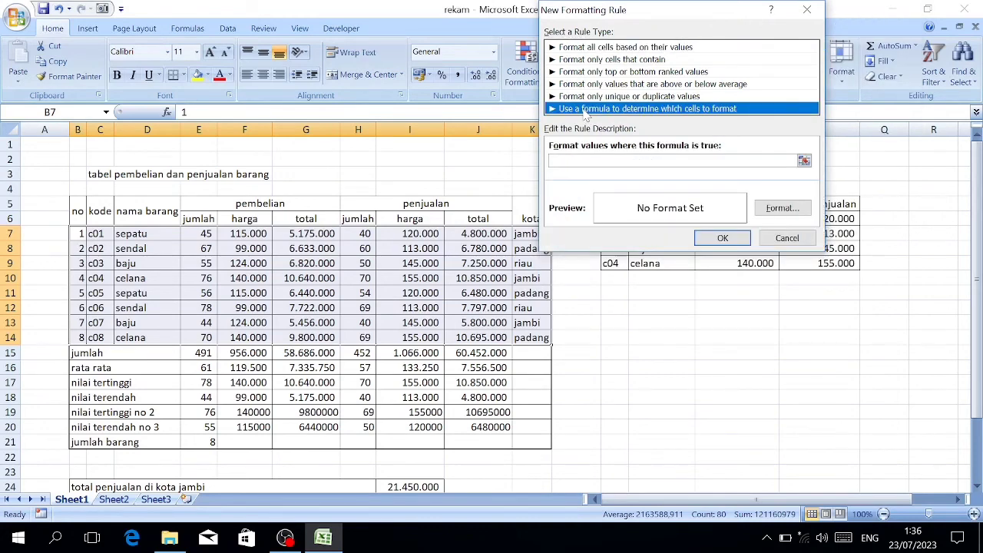
Set the rule's formula to =$K7=$K$7 so it matches rows whose city is jambi.
{"action": "left_click", "coordinate": [569, 161]}
{"action": "left_click_drag", "start_coordinate": [623, 11], "coordinate": [745, 24]}
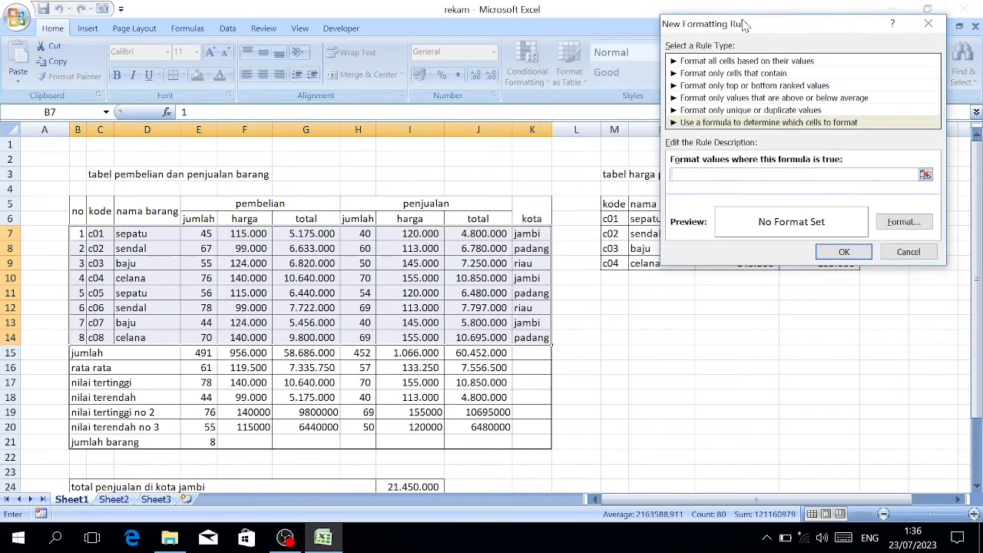
{"action": "left_click", "coordinate": [527, 236]}
{"action": "left_click", "coordinate": [527, 236]}
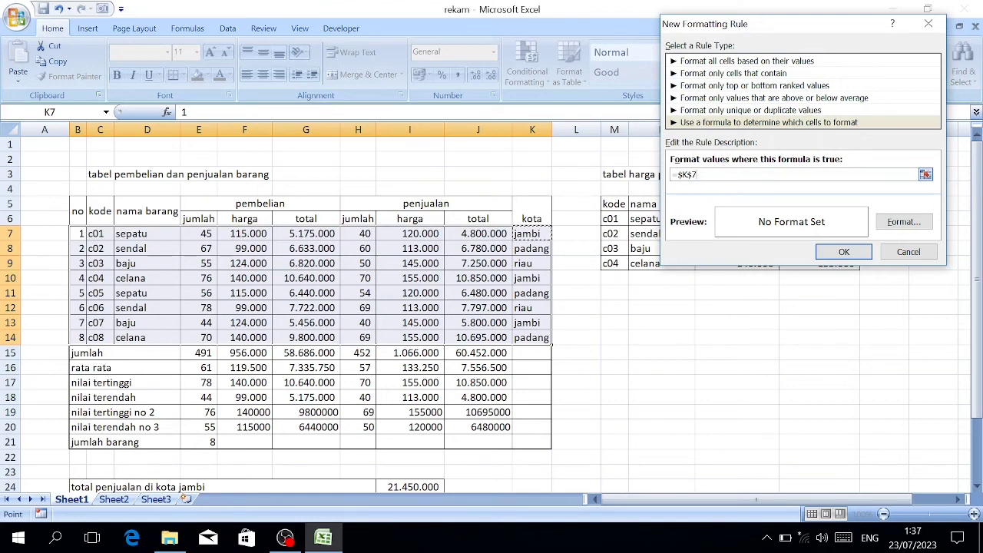
{"action": "left_click", "coordinate": [692, 175]}
{"action": "left_click", "coordinate": [528, 233]}
Give the jambi rule a red background fill and apply it to B7:K14.
{"action": "left_click", "coordinate": [912, 223]}
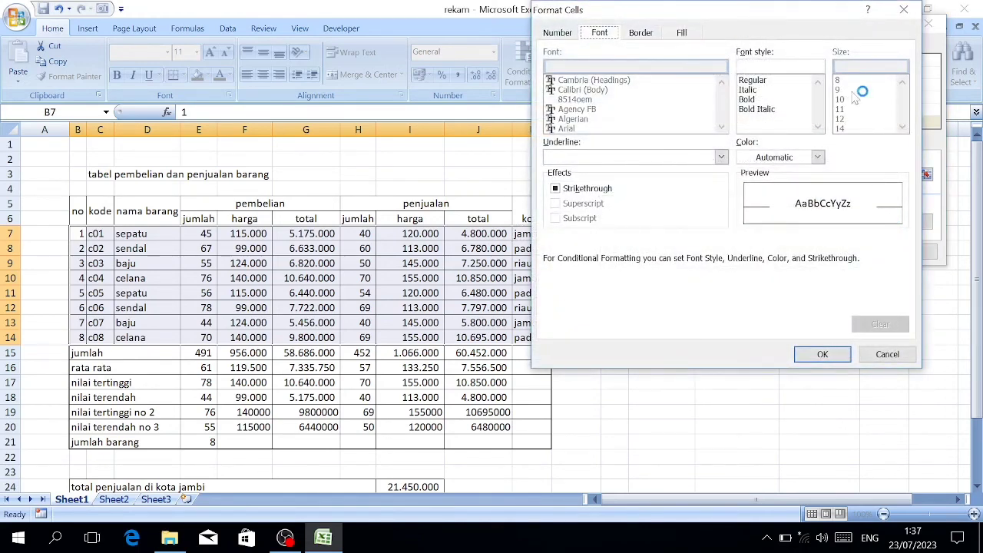
{"action": "left_click", "coordinate": [682, 32]}
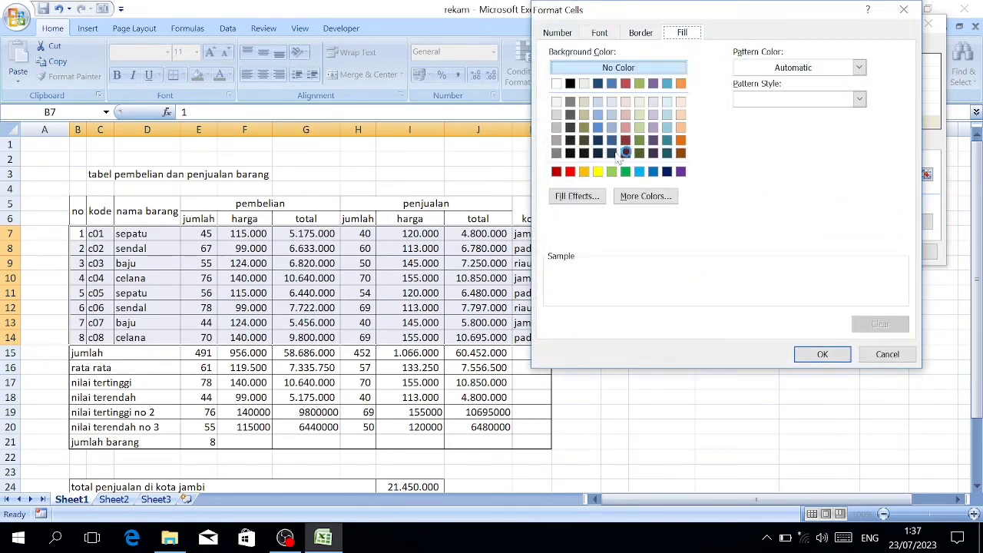
{"action": "left_click", "coordinate": [570, 172]}
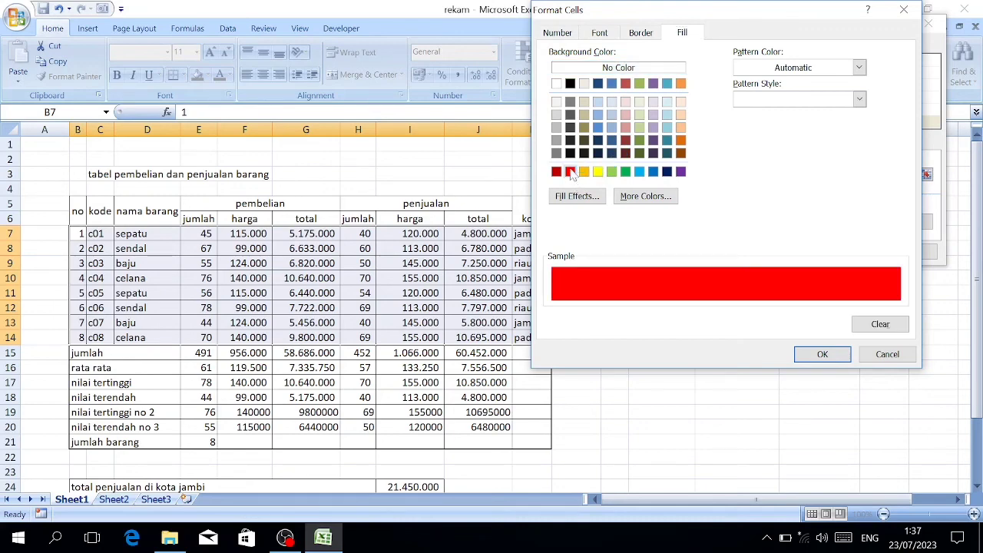
{"action": "left_click", "coordinate": [821, 356]}
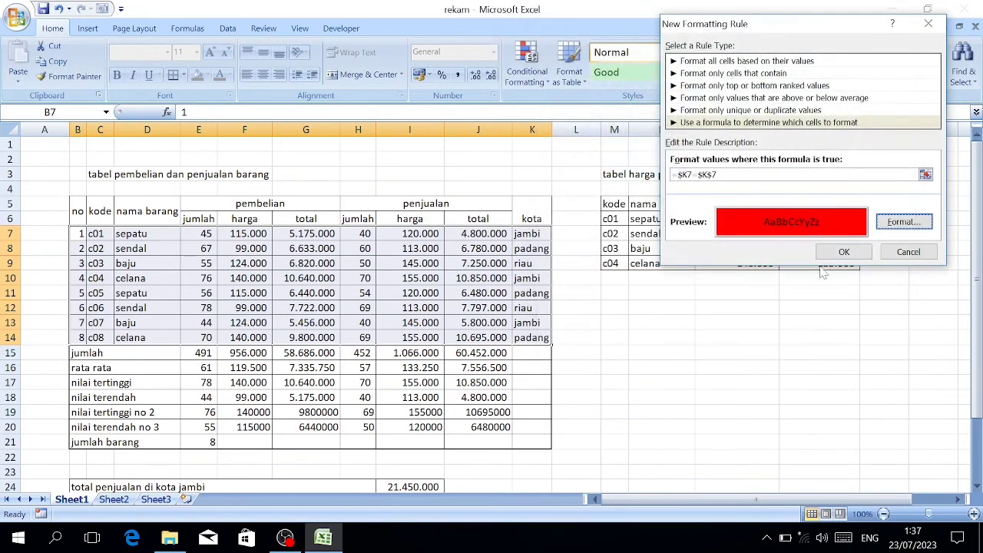
{"action": "left_click", "coordinate": [844, 251]}
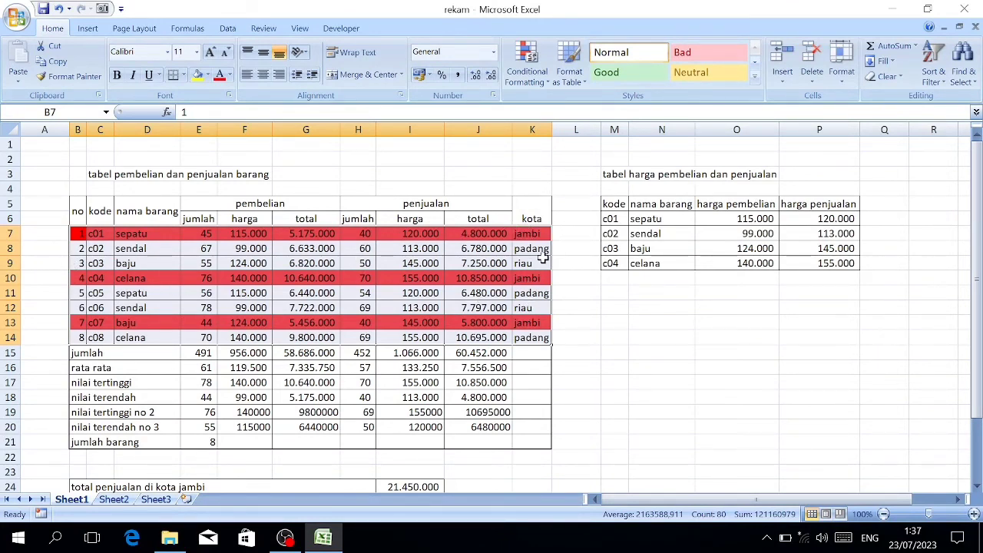
Create a formula-based conditional formatting rule on B7:K14 with =$K7=$K$8 to match rows whose city is padang.
{"action": "left_click", "coordinate": [527, 85]}
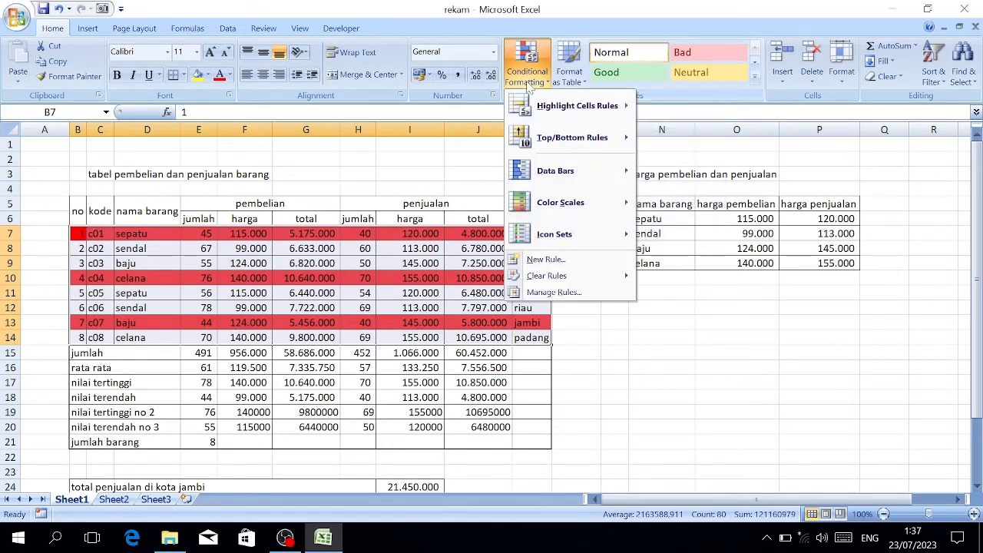
{"action": "left_click", "coordinate": [547, 261]}
{"action": "left_click", "coordinate": [691, 108]}
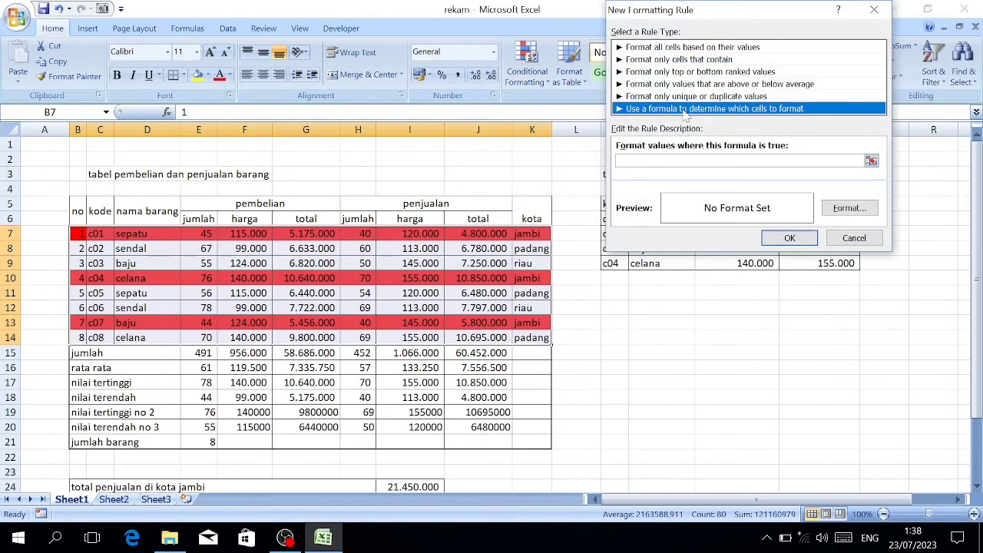
{"action": "left_click", "coordinate": [739, 161]}
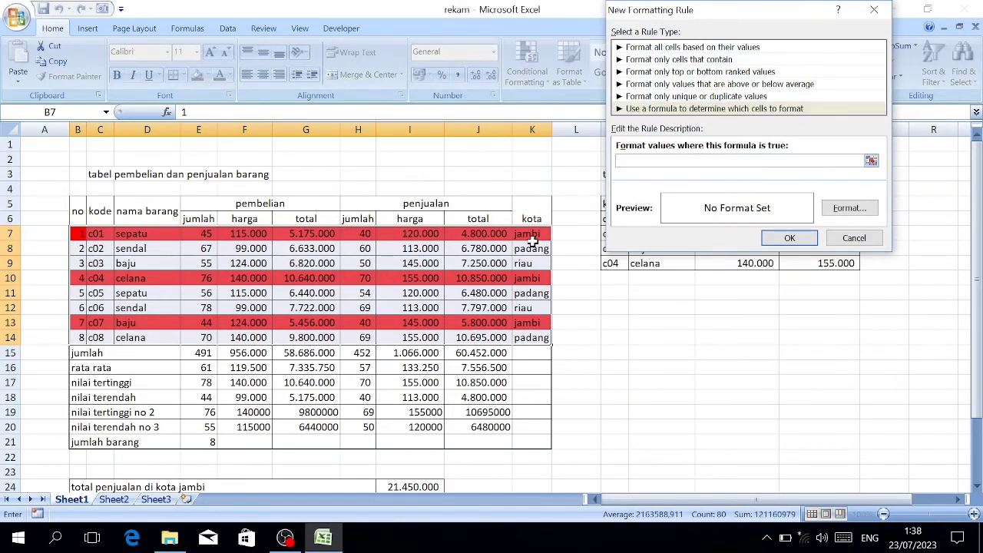
{"action": "left_click", "coordinate": [529, 236]}
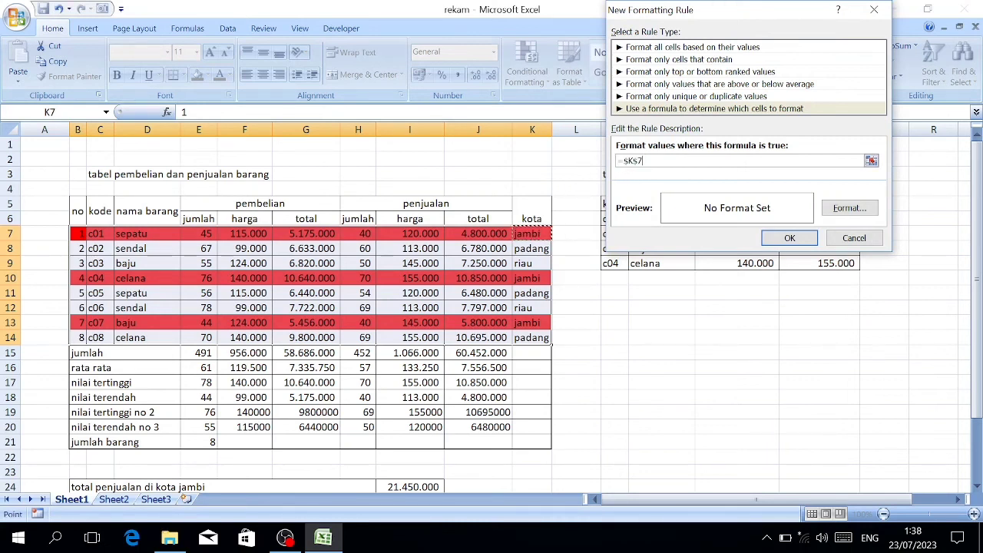
{"action": "left_click", "coordinate": [639, 160]}
{"action": "left_click", "coordinate": [530, 249]}
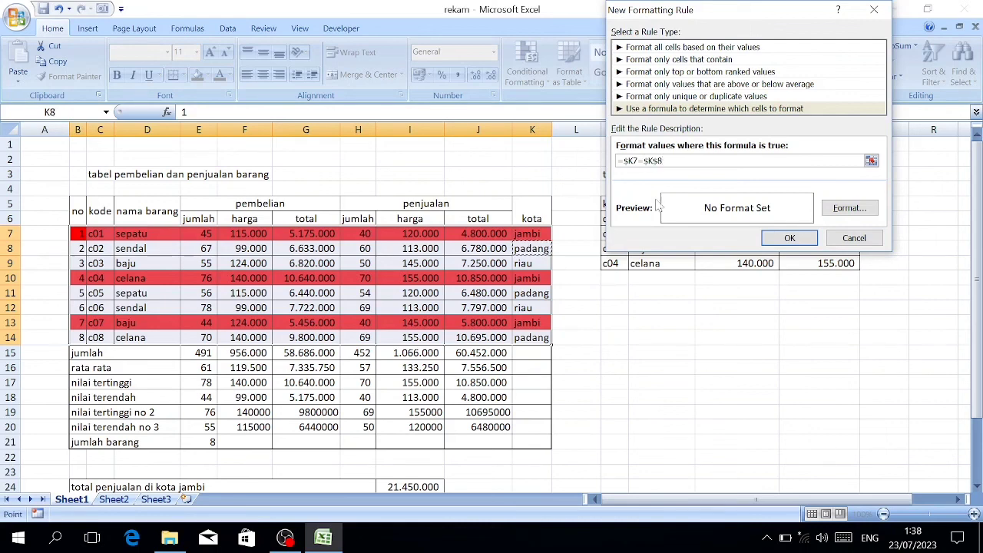
Give the padang rule a light green background fill and apply it to B7:K14.
{"action": "left_click", "coordinate": [849, 208]}
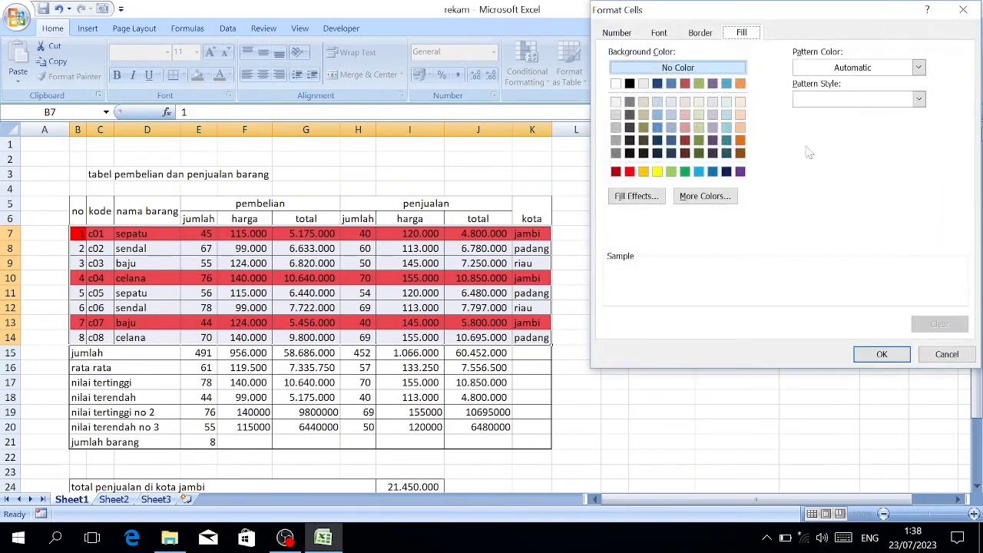
{"action": "left_click", "coordinate": [671, 171]}
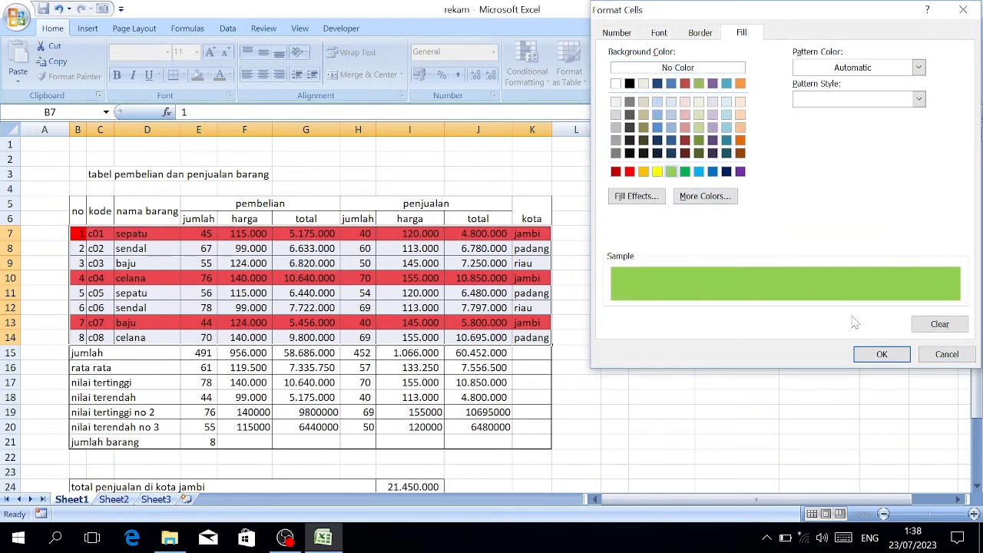
{"action": "left_click", "coordinate": [881, 353]}
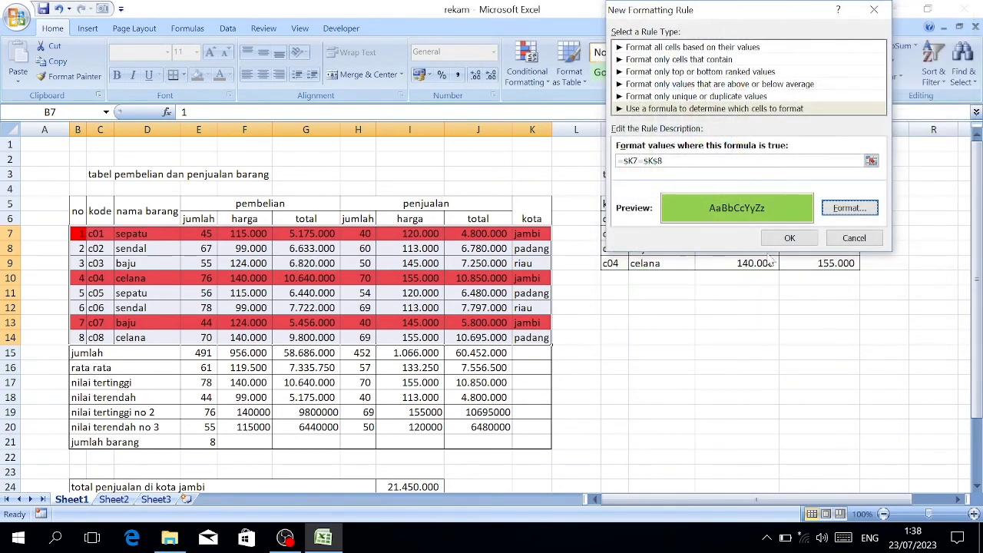
{"action": "left_click", "coordinate": [787, 238]}
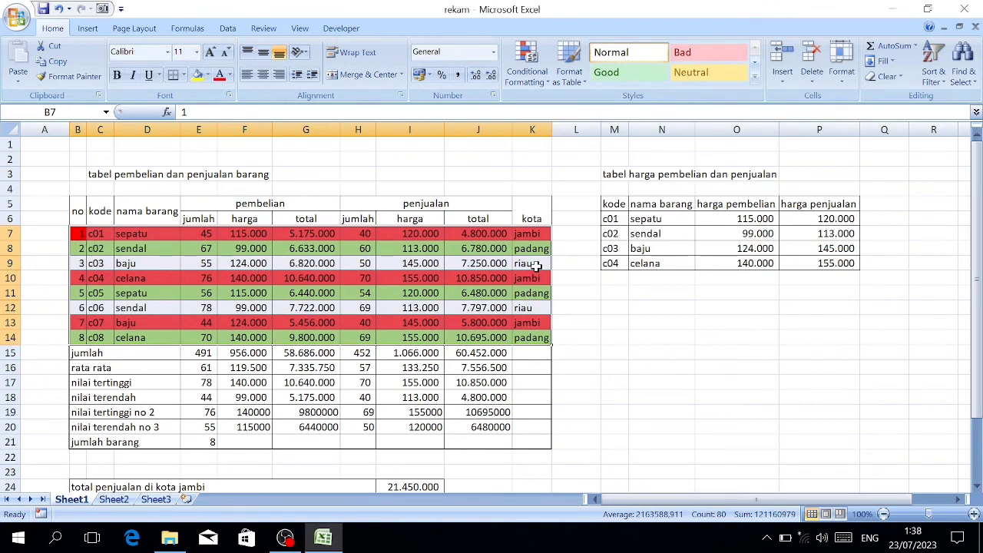
Create another formula-based conditional formatting rule on B7:K14 with =$K7=$K$9 to match rows whose city is riau.
{"action": "left_click", "coordinate": [529, 77]}
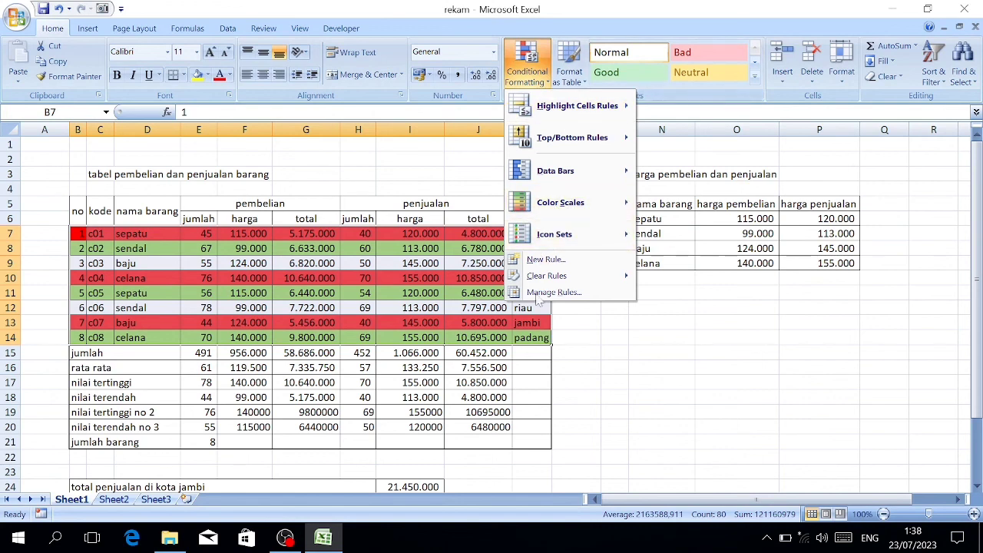
{"action": "left_click", "coordinate": [548, 261]}
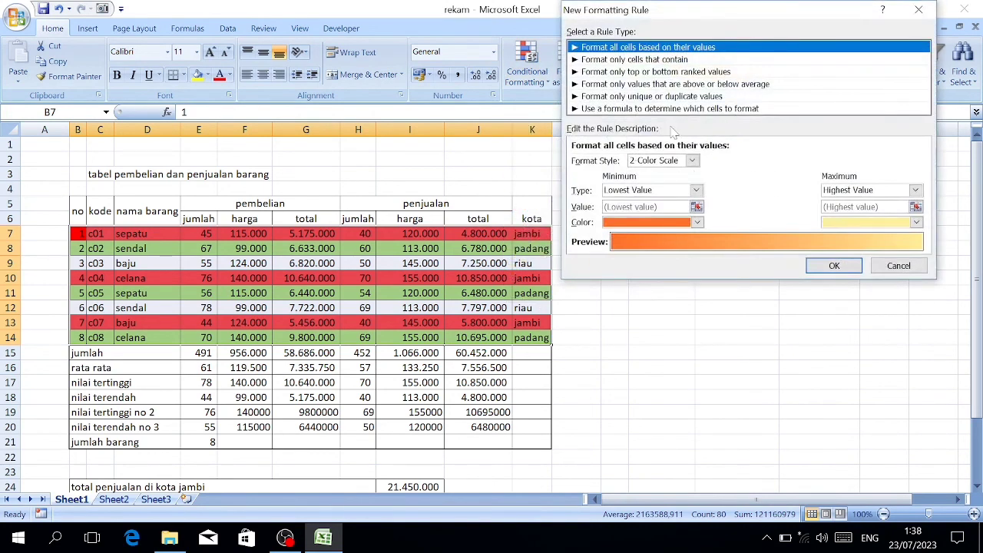
{"action": "left_click", "coordinate": [634, 110]}
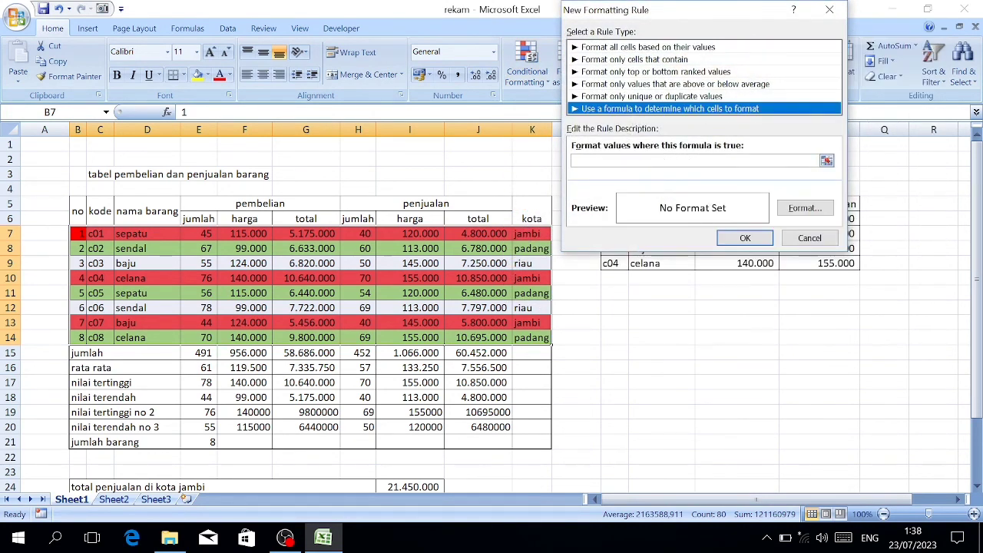
{"action": "left_click", "coordinate": [611, 160]}
{"action": "left_click", "coordinate": [534, 234]}
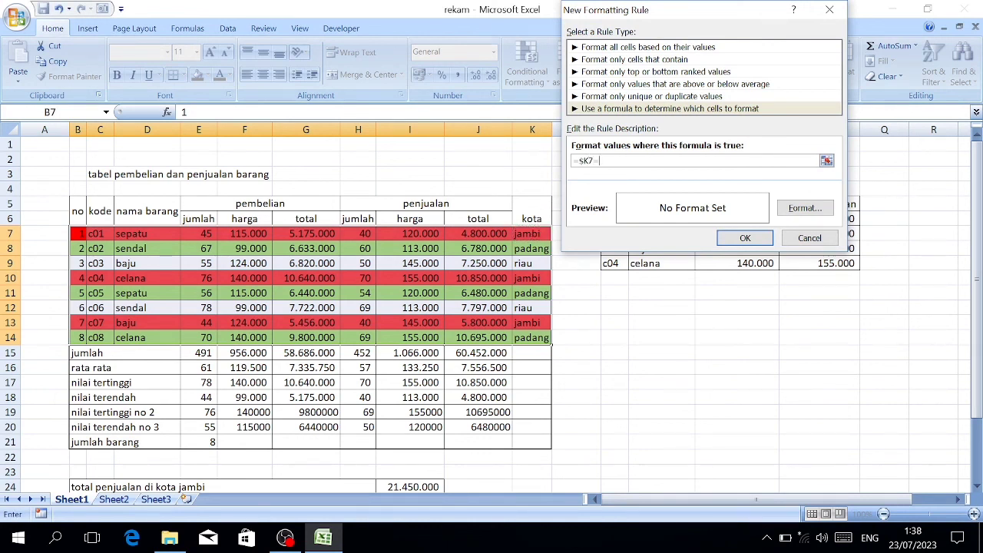
{"action": "left_click", "coordinate": [530, 265]}
Give the riau rule a yellow background fill and apply it to B7:K14.
{"action": "left_click", "coordinate": [797, 215]}
{"action": "left_click", "coordinate": [620, 171]}
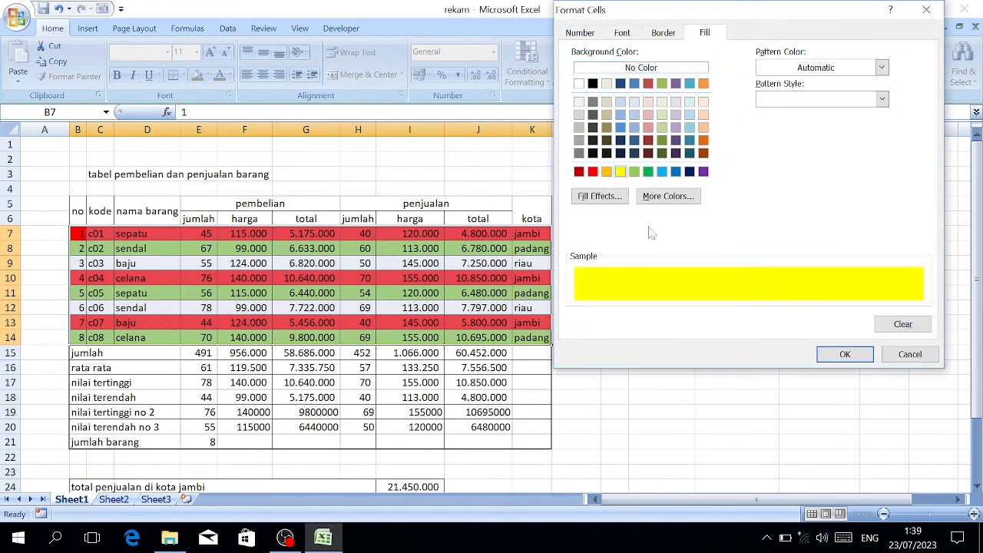
{"action": "left_click", "coordinate": [841, 354]}
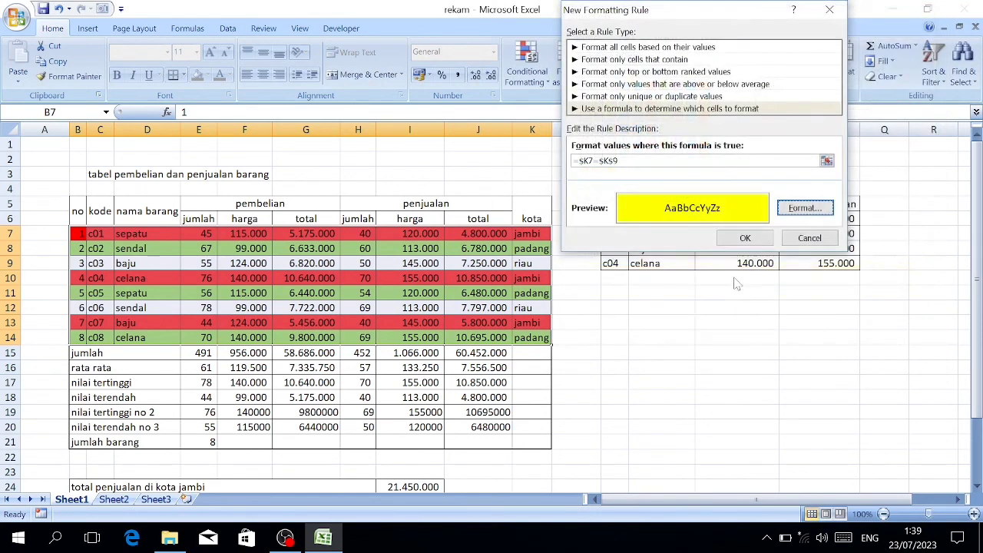
{"action": "left_click", "coordinate": [743, 236]}
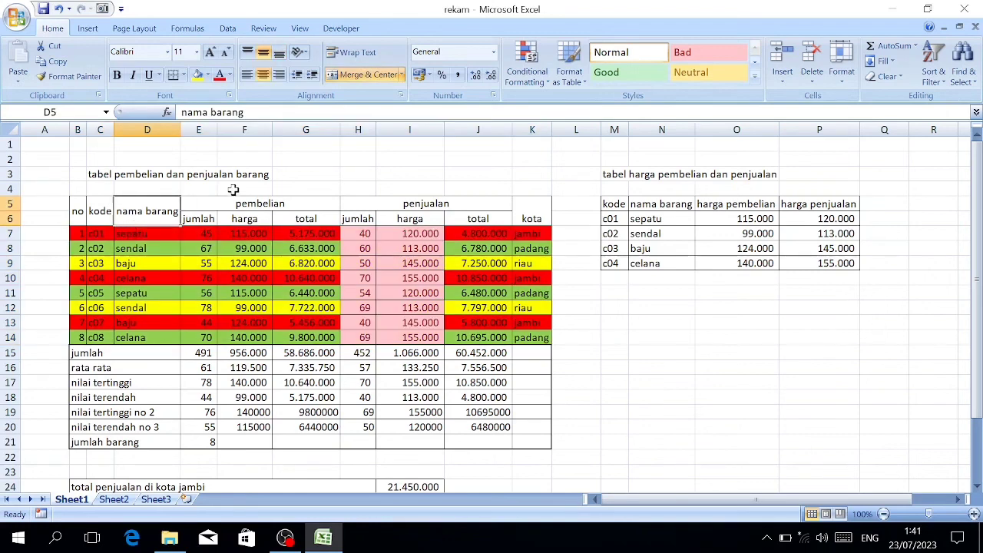
{"action": "left_click", "coordinate": [253, 175]}
{"action": "left_click", "coordinate": [78, 174]}
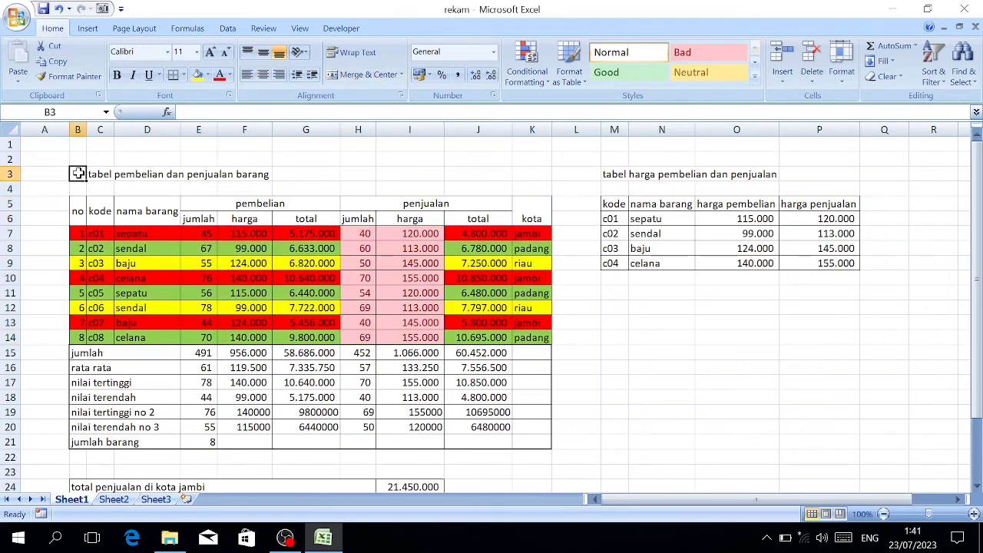
{"action": "left_click", "coordinate": [120, 169]}
{"action": "left_click", "coordinate": [73, 175]}
{"action": "left_click", "coordinate": [90, 176]}
{"action": "left_click", "coordinate": [77, 175]}
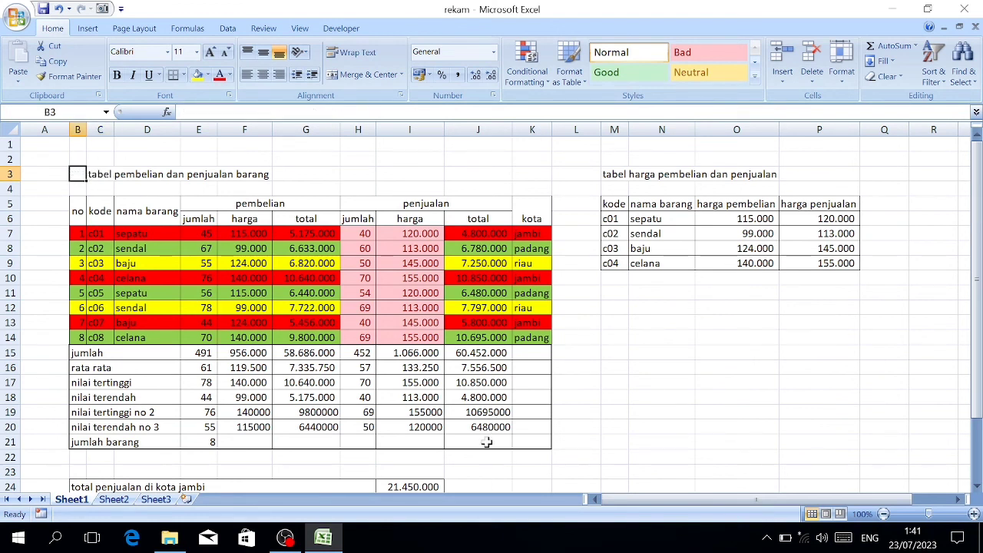